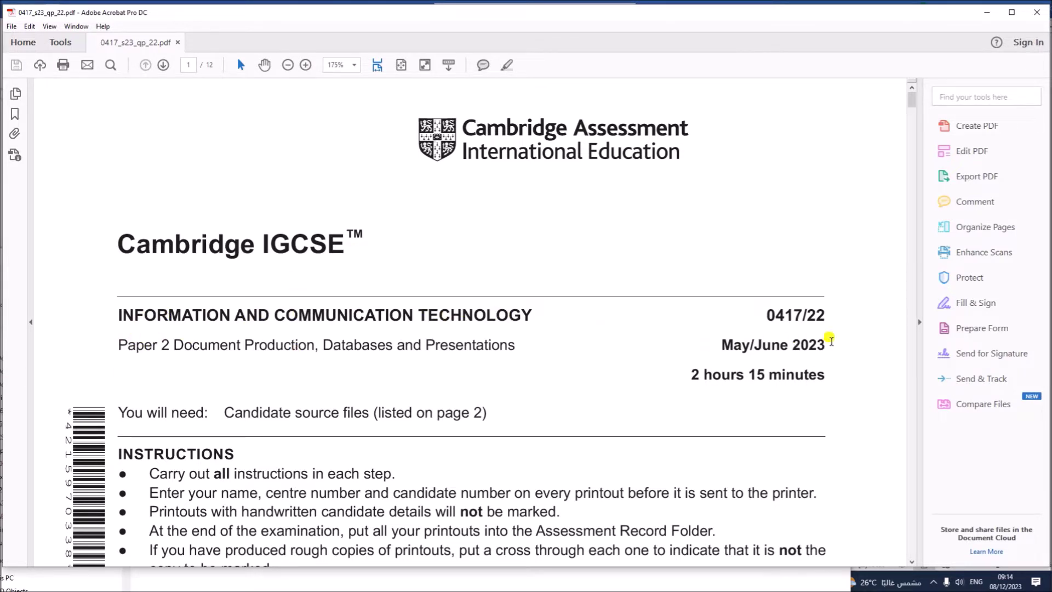
Look through the 0417_s23_qp_22 exam paper up to Task 3 – Database on page 6.
drag(815, 311, 826, 315)
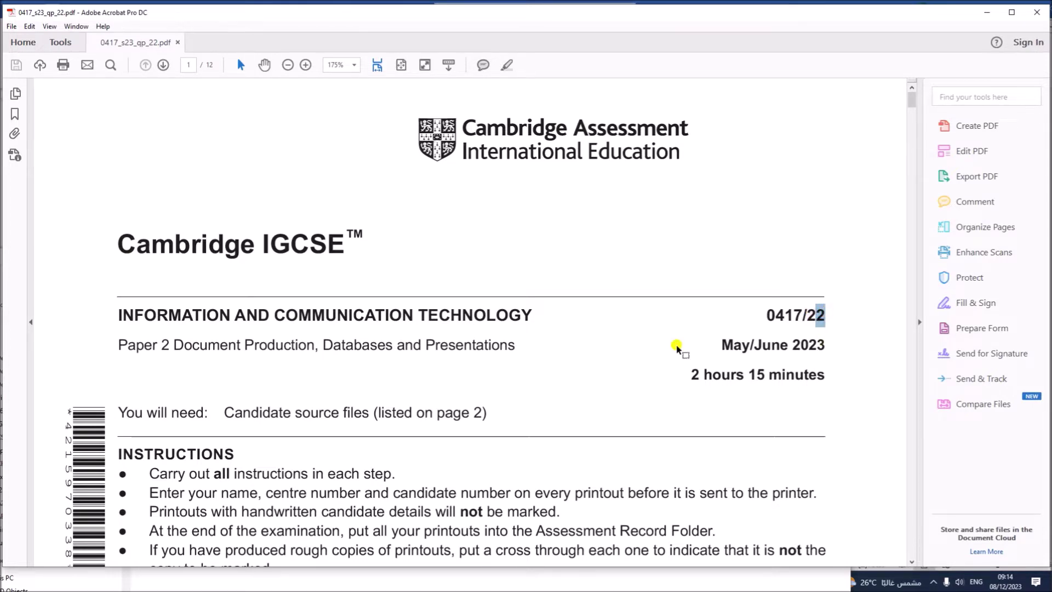
scroll(376, 347, down, 4)
scroll(377, 351, down, 20)
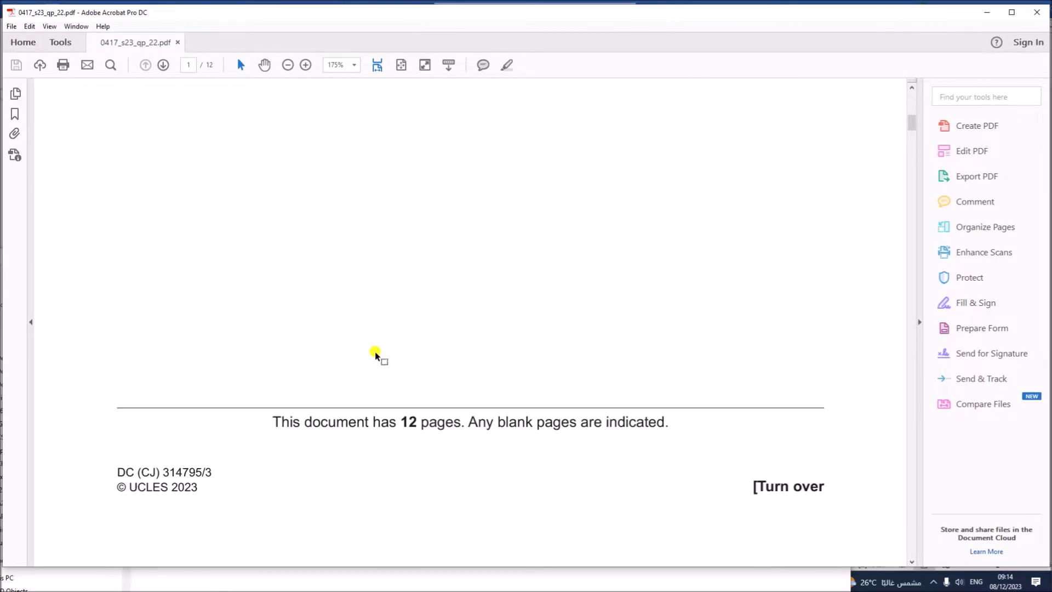
scroll(374, 353, down, 15)
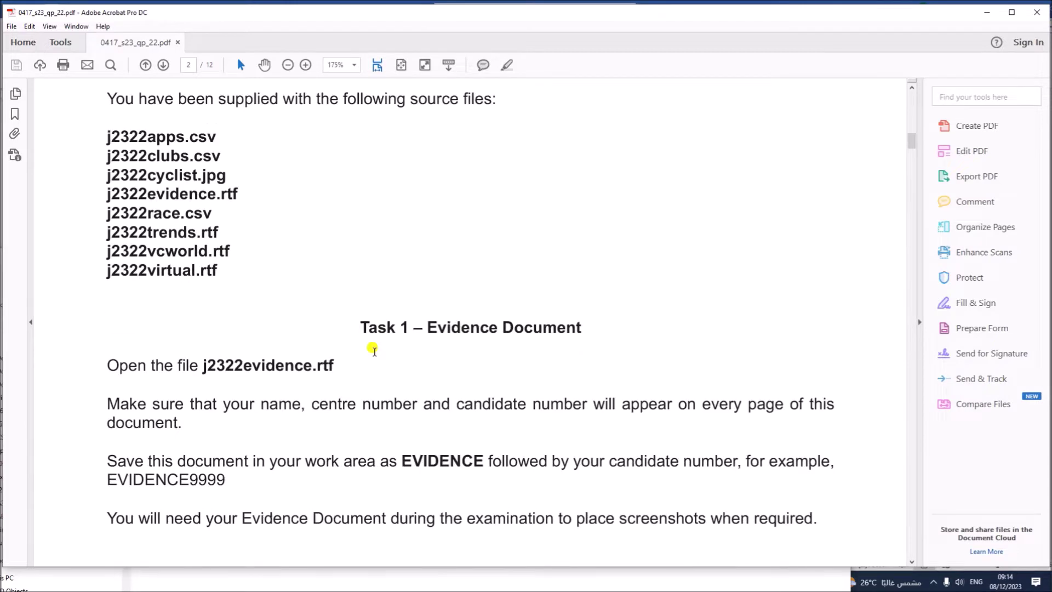
scroll(370, 347, up, 3)
scroll(370, 348, down, 3)
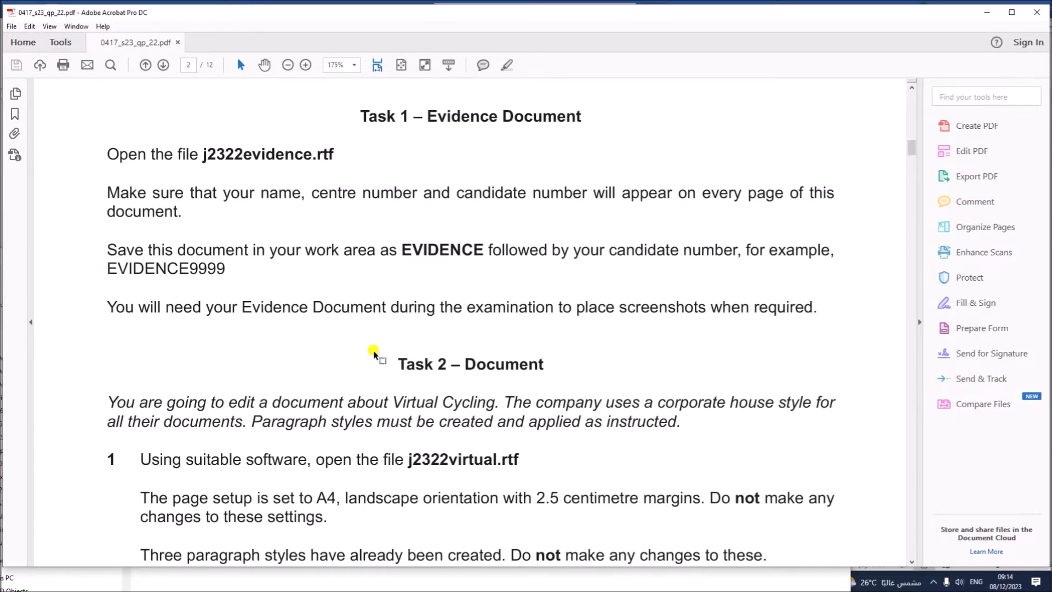
scroll(507, 384, down, 8)
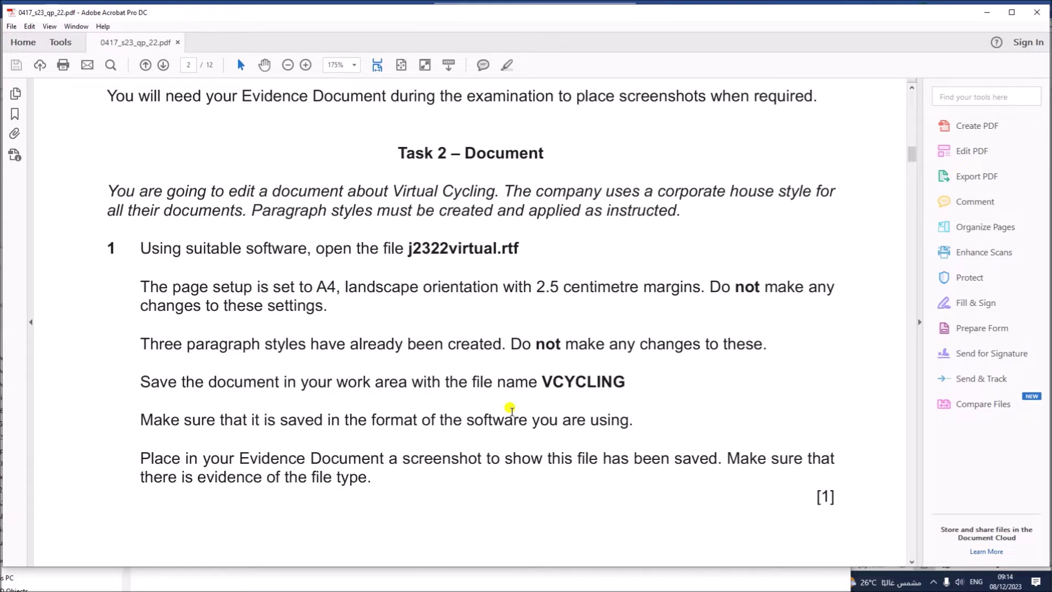
scroll(509, 411, down, 20)
scroll(512, 413, down, 20)
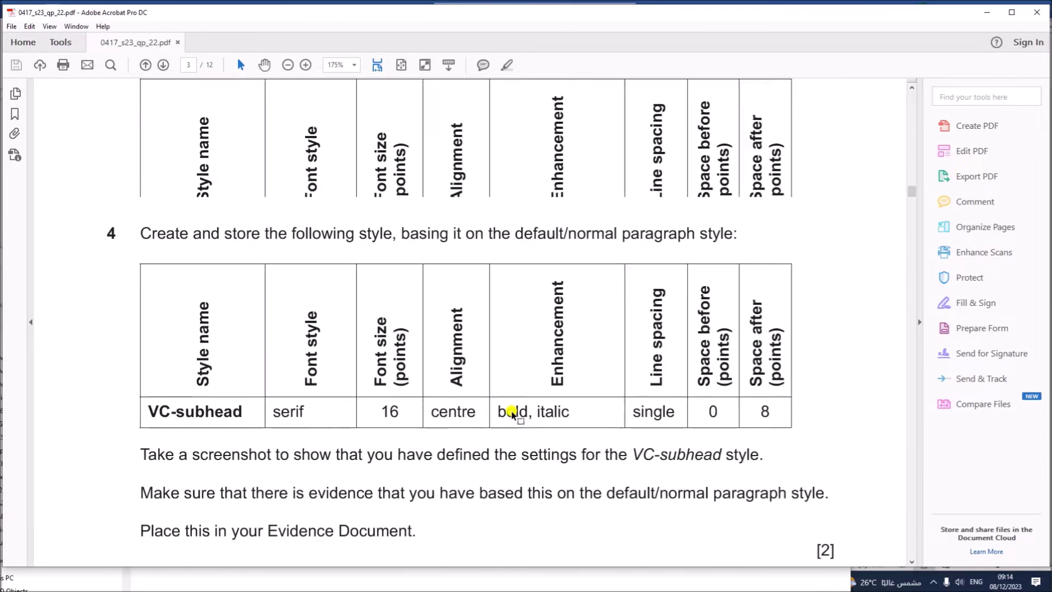
scroll(511, 414, down, 20)
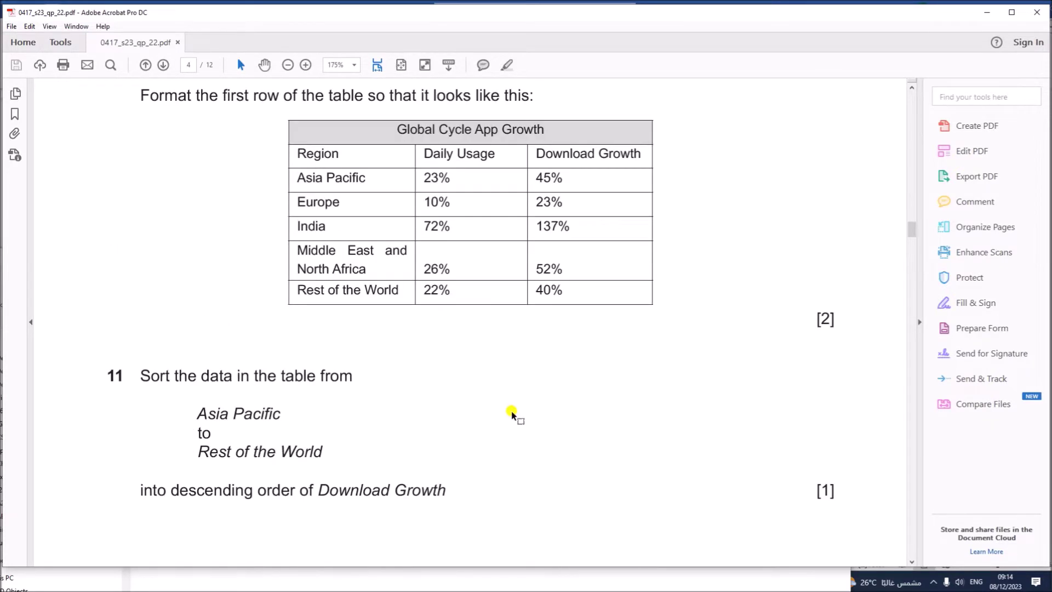
drag(911, 235, 913, 291)
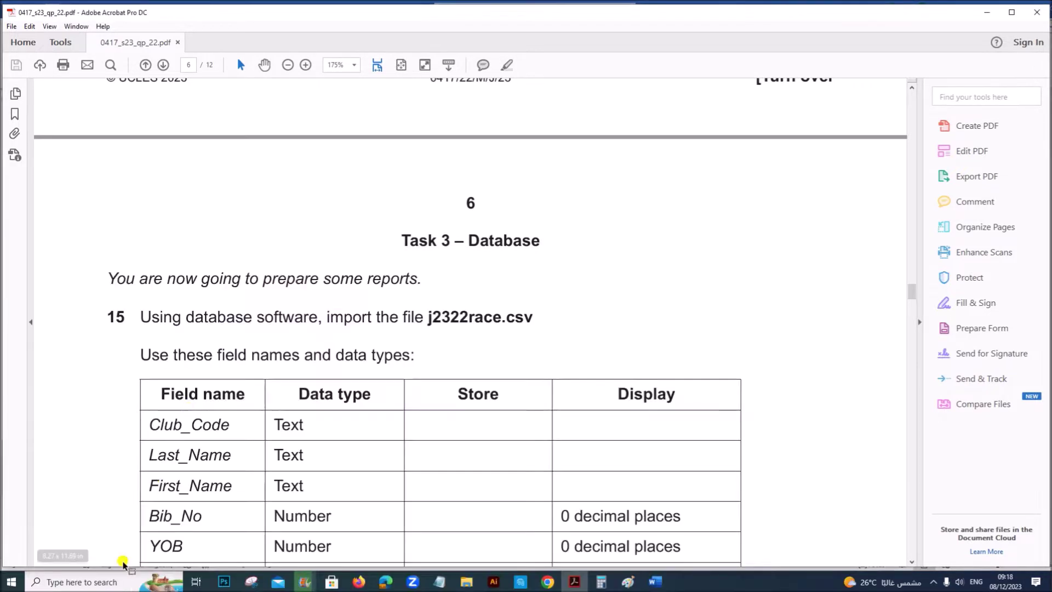
Search the computer for Access and switch to it.
click(100, 583)
text(acc)
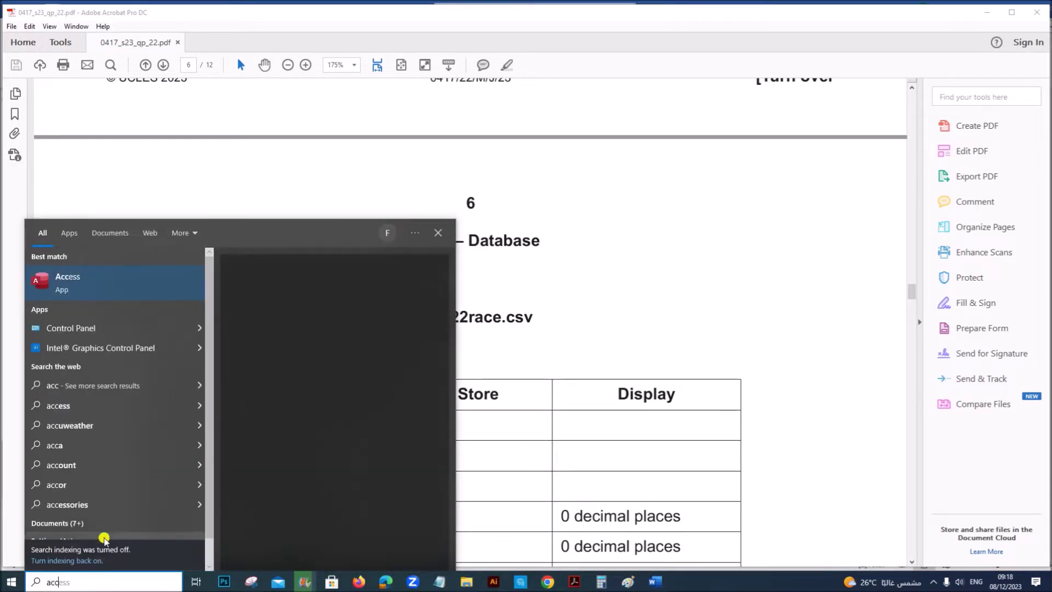
click(107, 280)
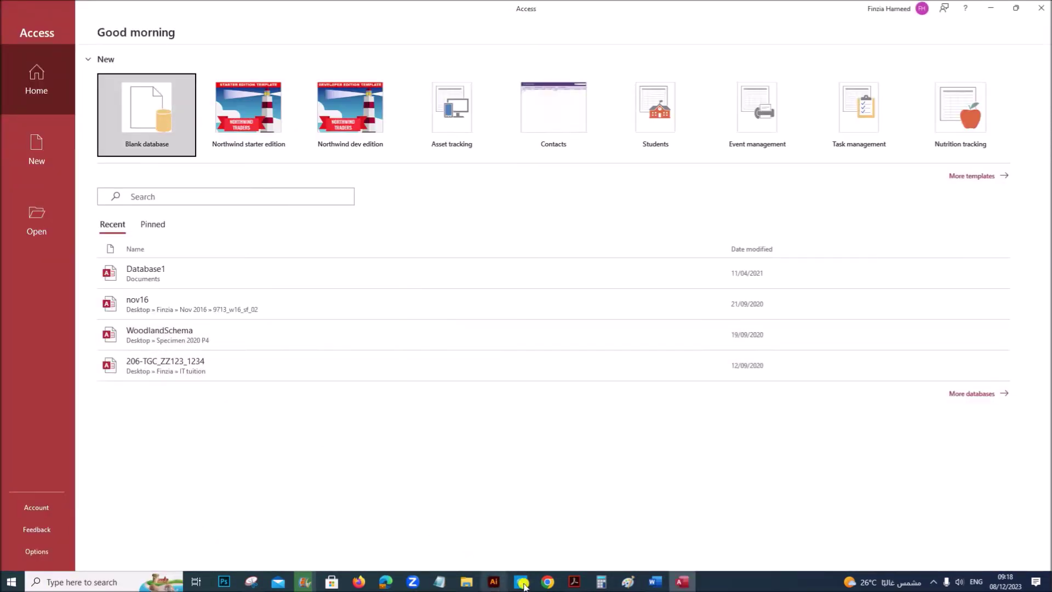
Create a blank database named J23-22 in the desktop folder J23-22 and close its empty starting table.
click(152, 124)
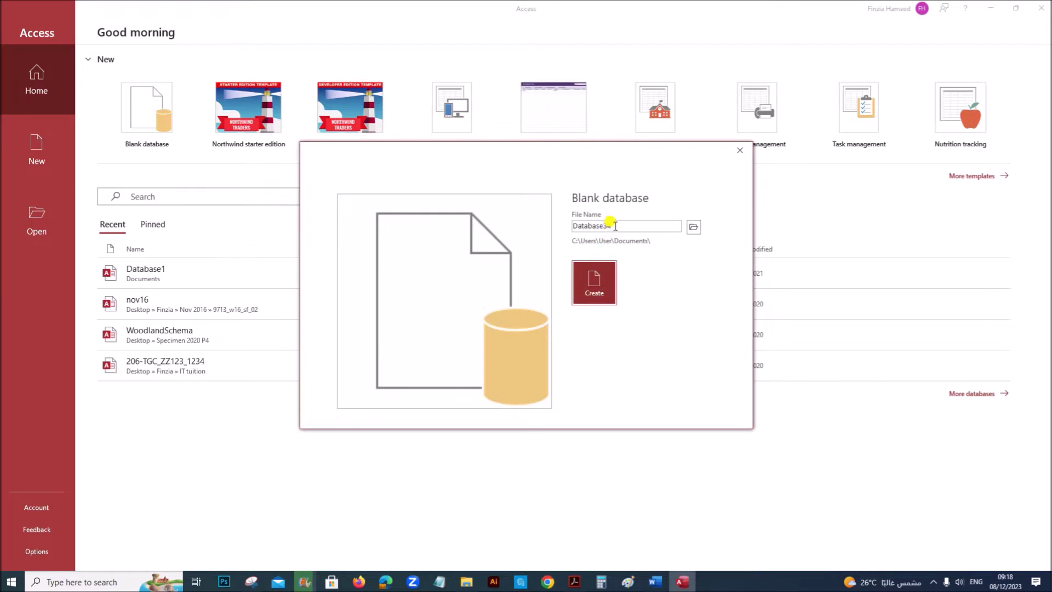
double_click(615, 226)
text(J23-22)
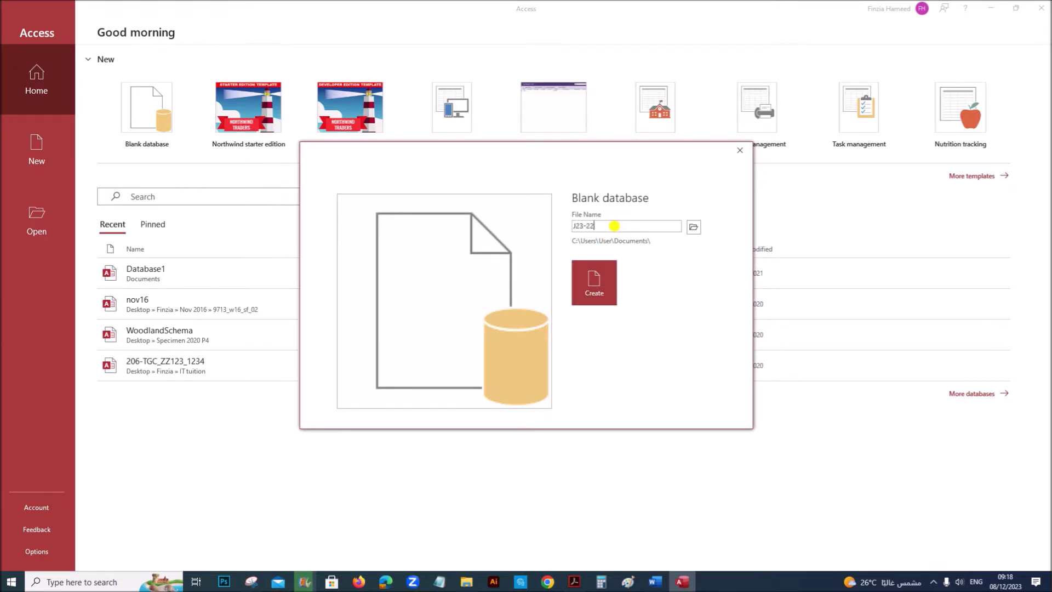
click(695, 228)
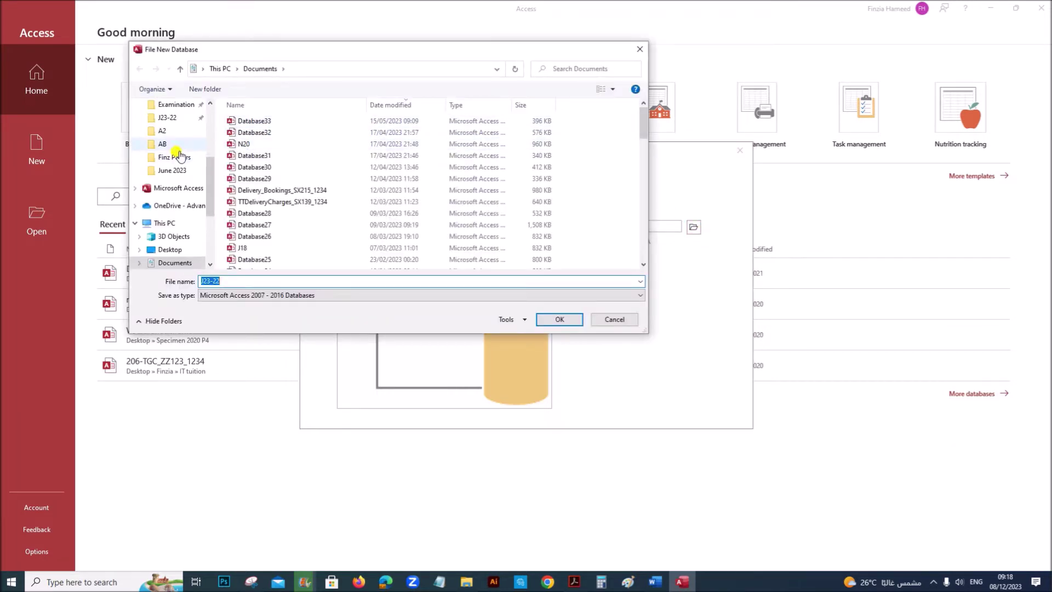
click(174, 118)
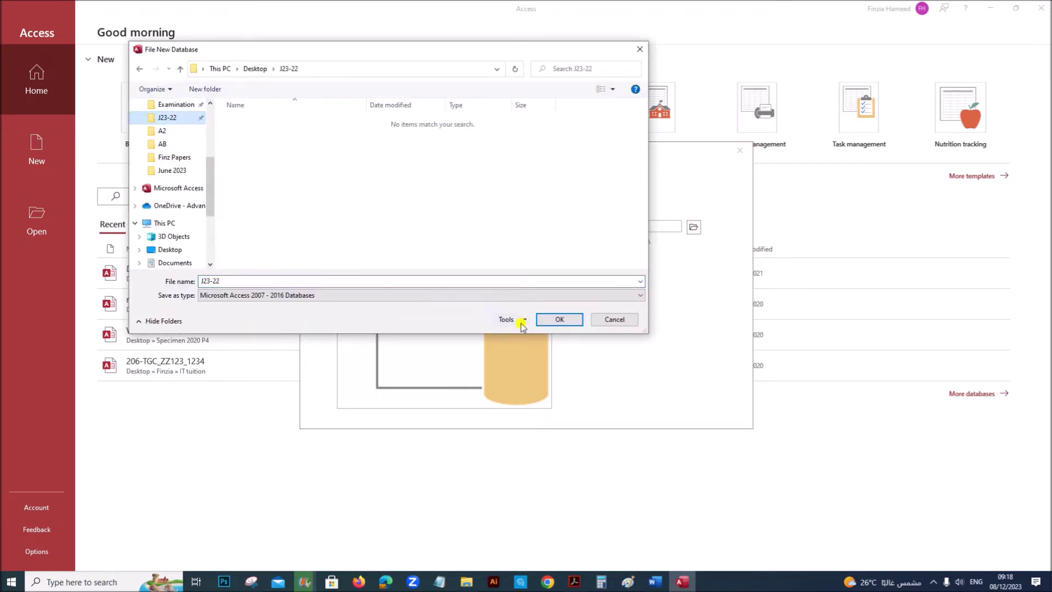
click(559, 321)
click(603, 286)
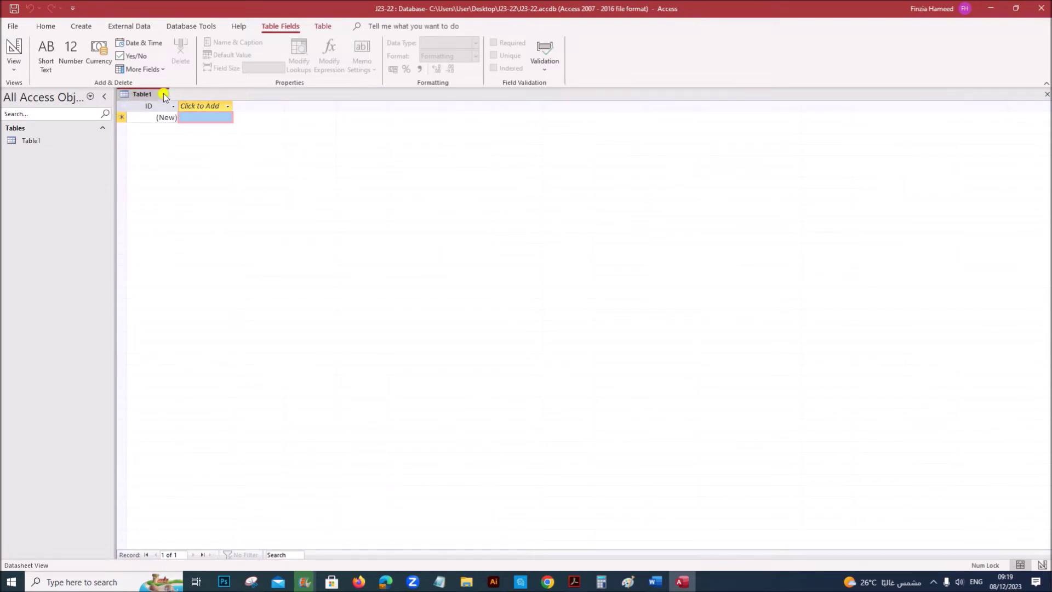
click(165, 94)
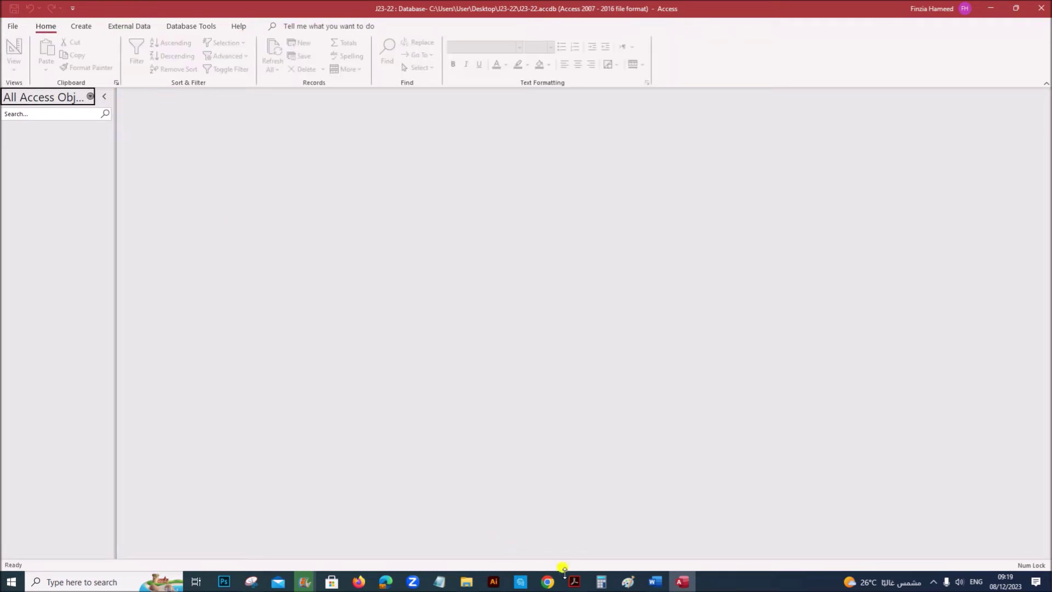
Check question 15 in the exam paper for the source file name and start a text file import in Access.
click(573, 526)
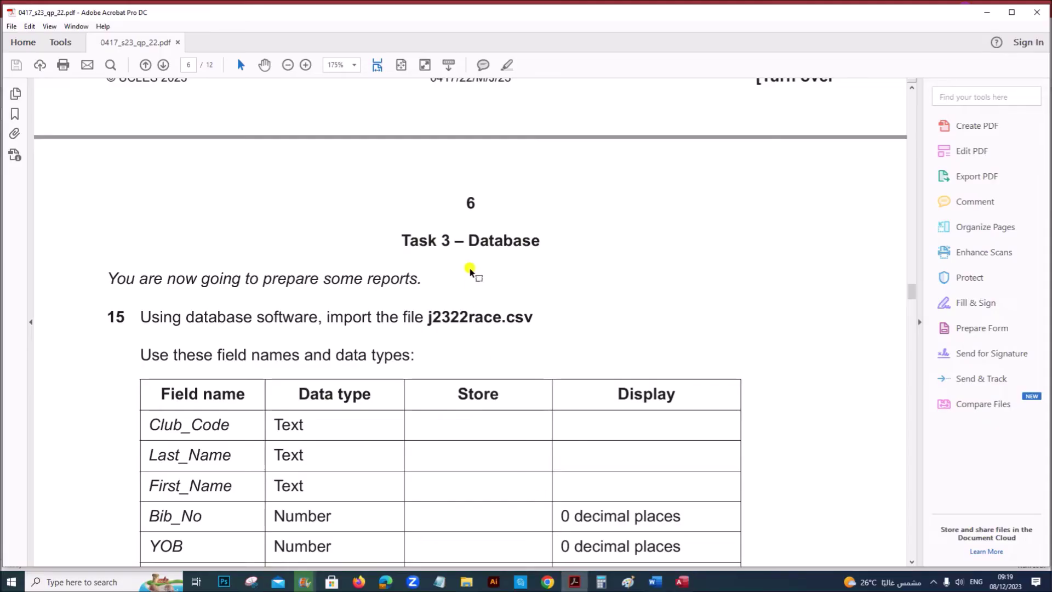
drag(468, 317, 524, 319)
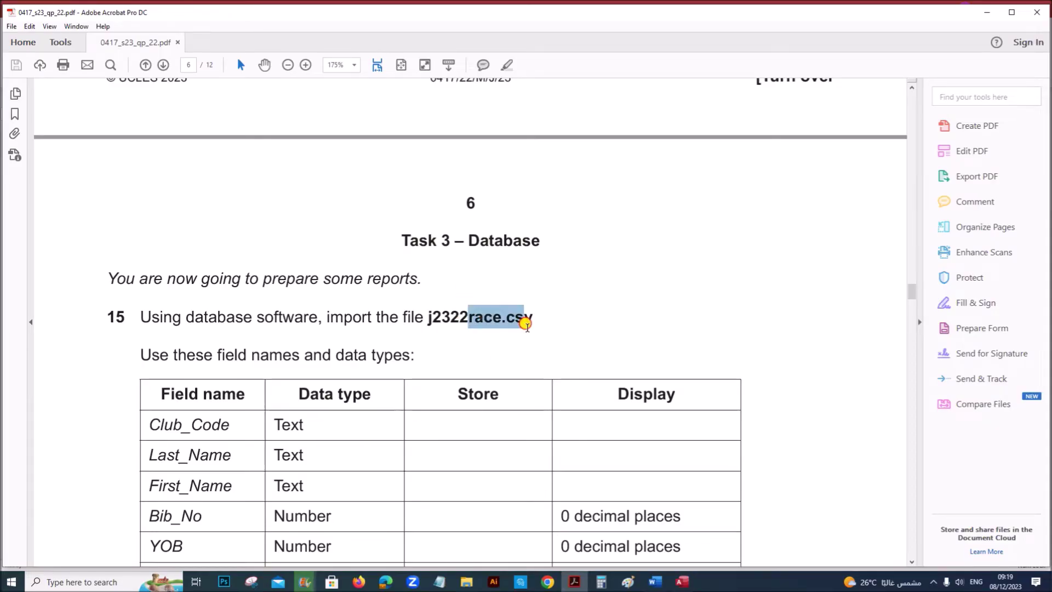
click(685, 582)
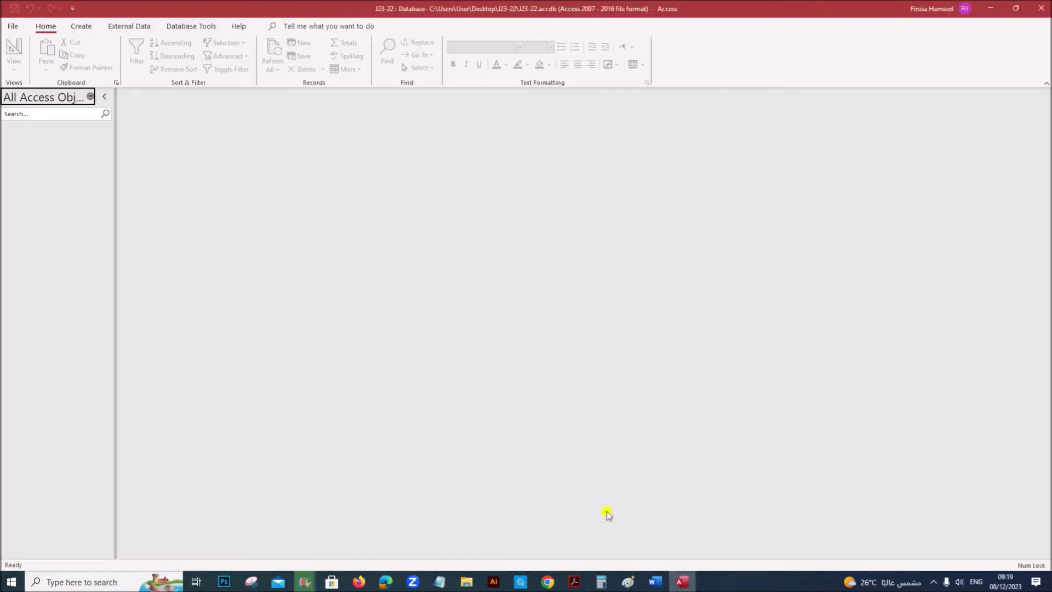
click(119, 27)
click(16, 68)
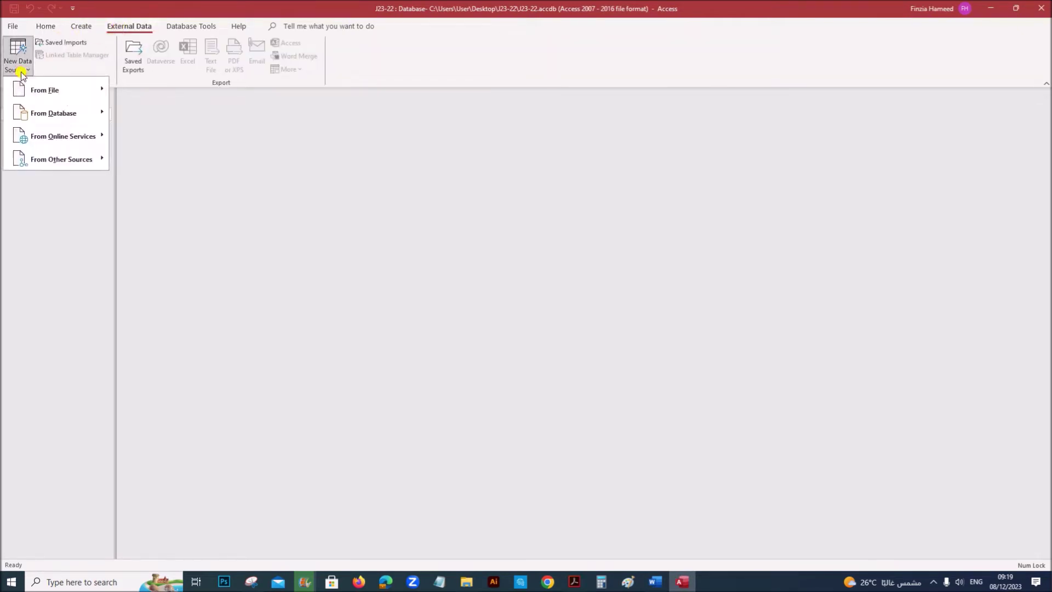
mouse_move(59, 91)
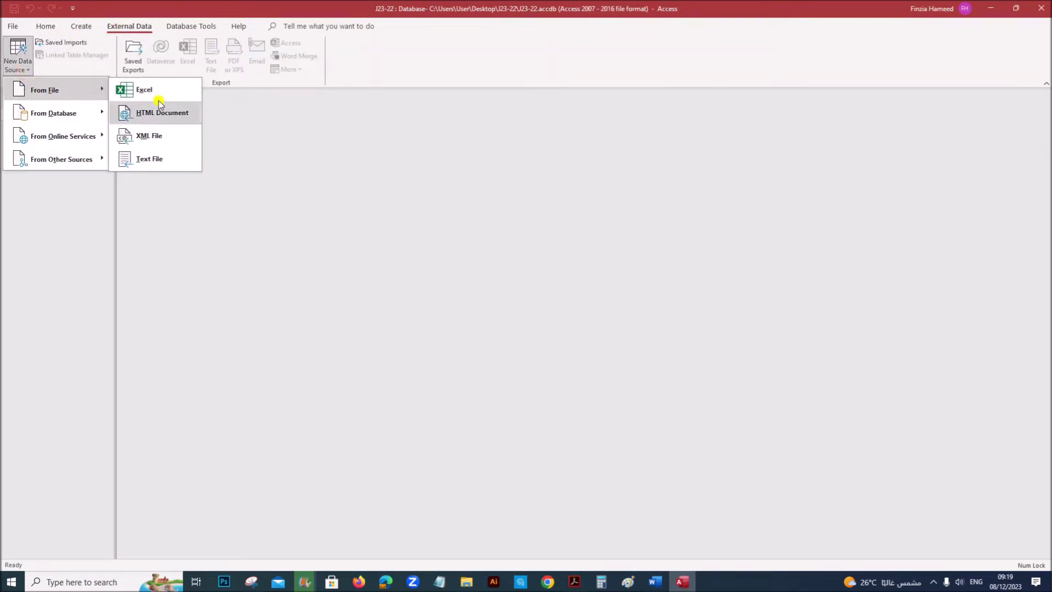
click(148, 161)
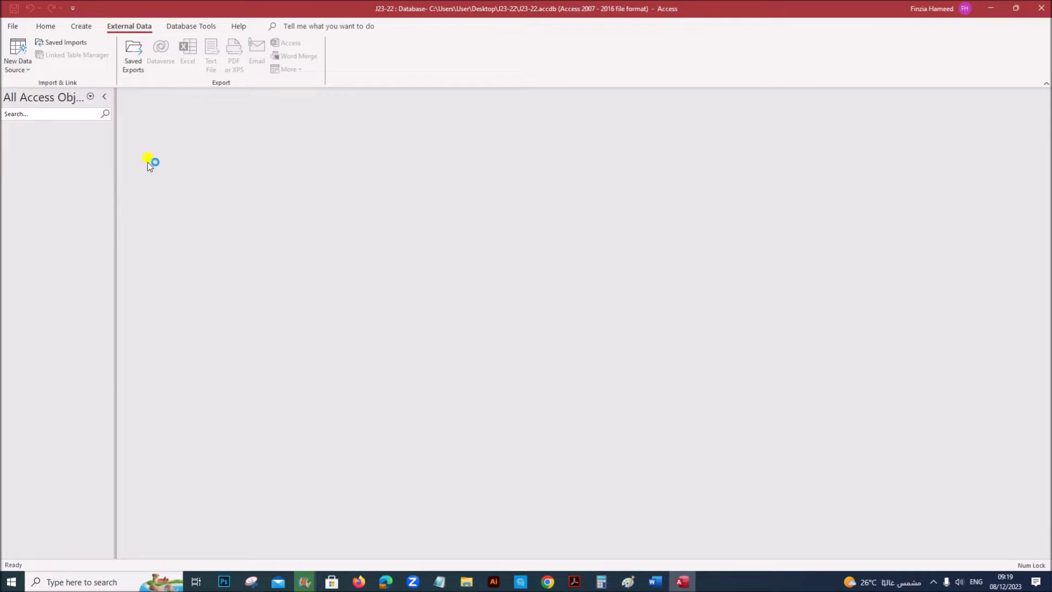
Choose j2322race from the J23-22 folder as the source file and continue to the import wizard.
click(695, 211)
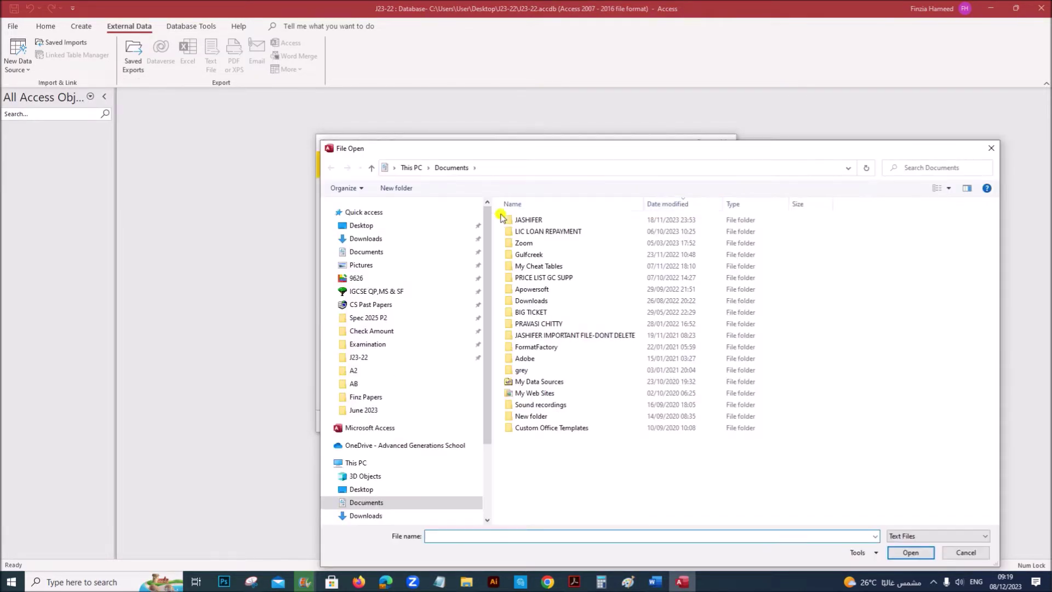
click(361, 357)
click(545, 243)
drag(548, 155, 454, 78)
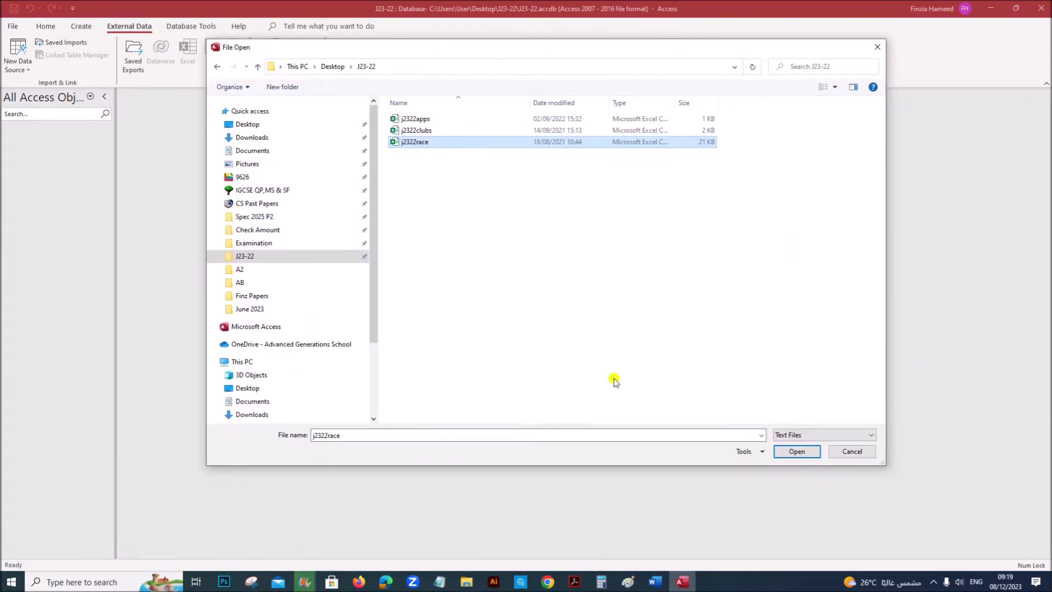
click(802, 474)
click(662, 426)
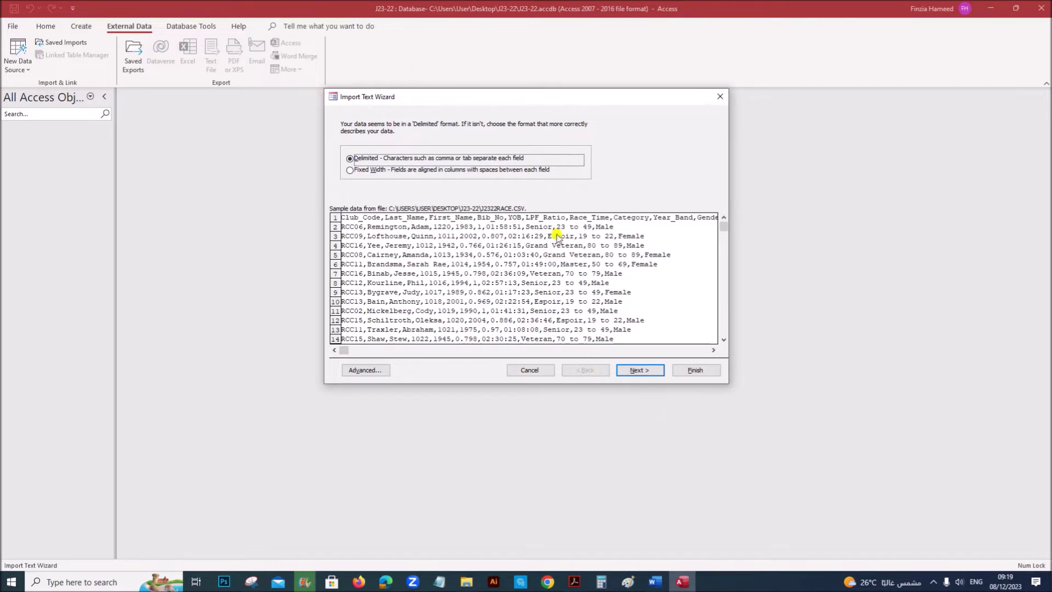
Keep the import delimited by commas and treat the first row as field names.
click(639, 367)
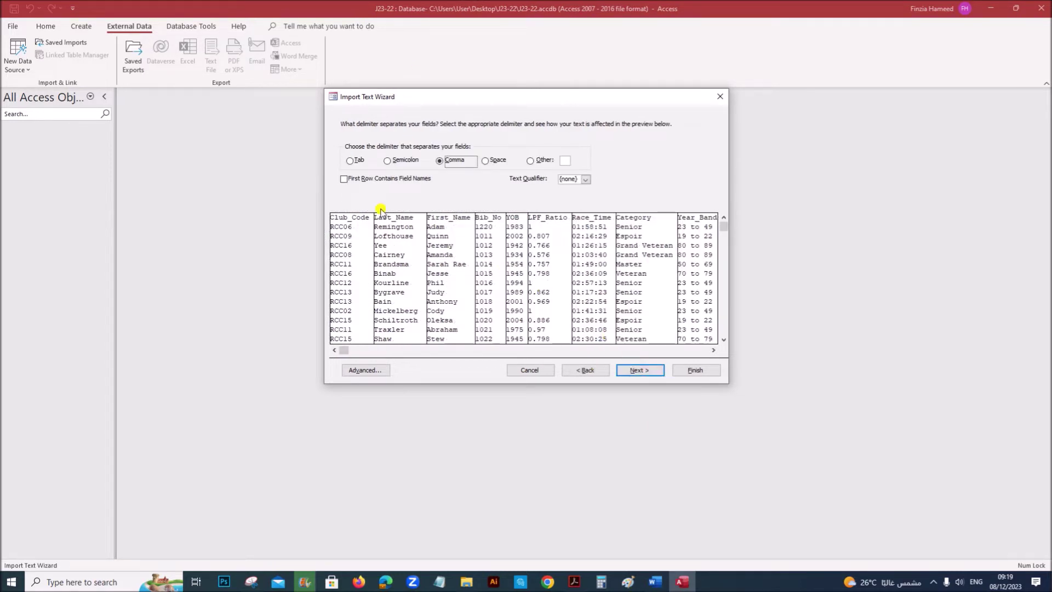
click(366, 181)
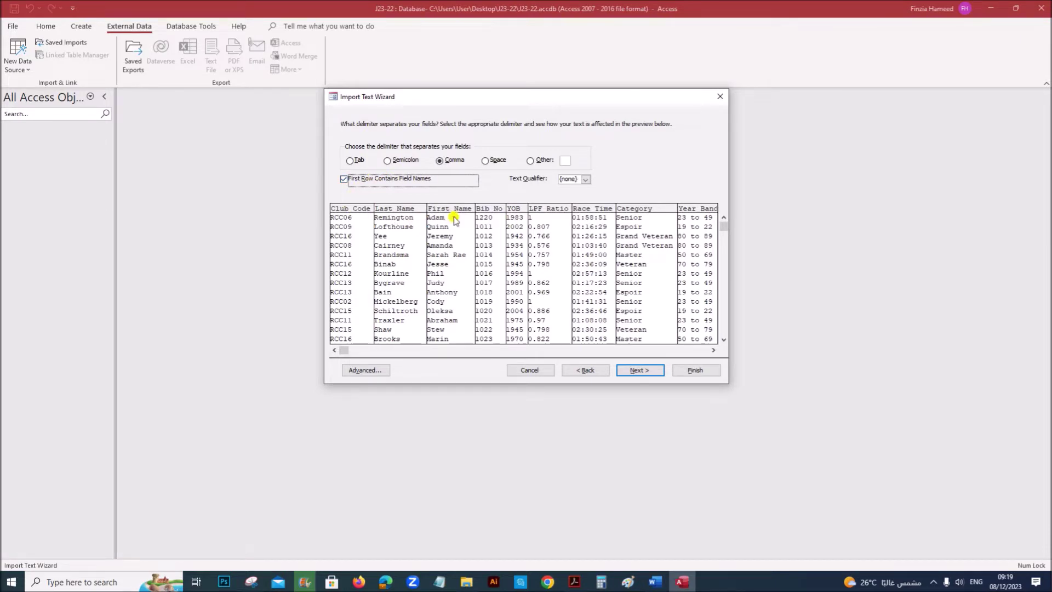
drag(435, 98, 352, 111)
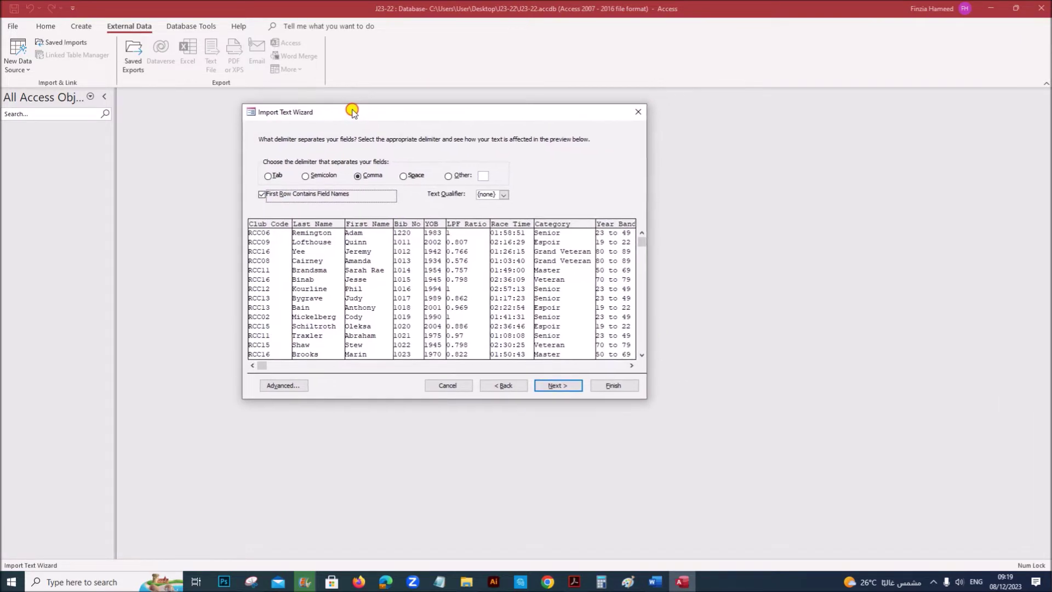
click(558, 386)
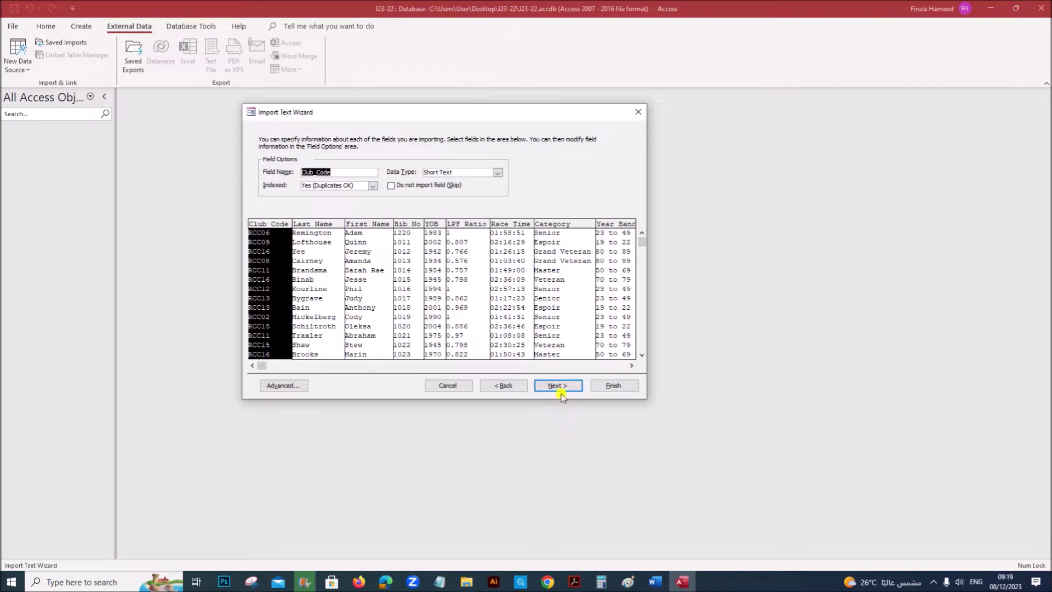
Check the exam paper for the required primary key and choose Bib_No as the imported table's own primary key.
click(558, 386)
click(375, 181)
click(575, 582)
scroll(372, 454, down, 5)
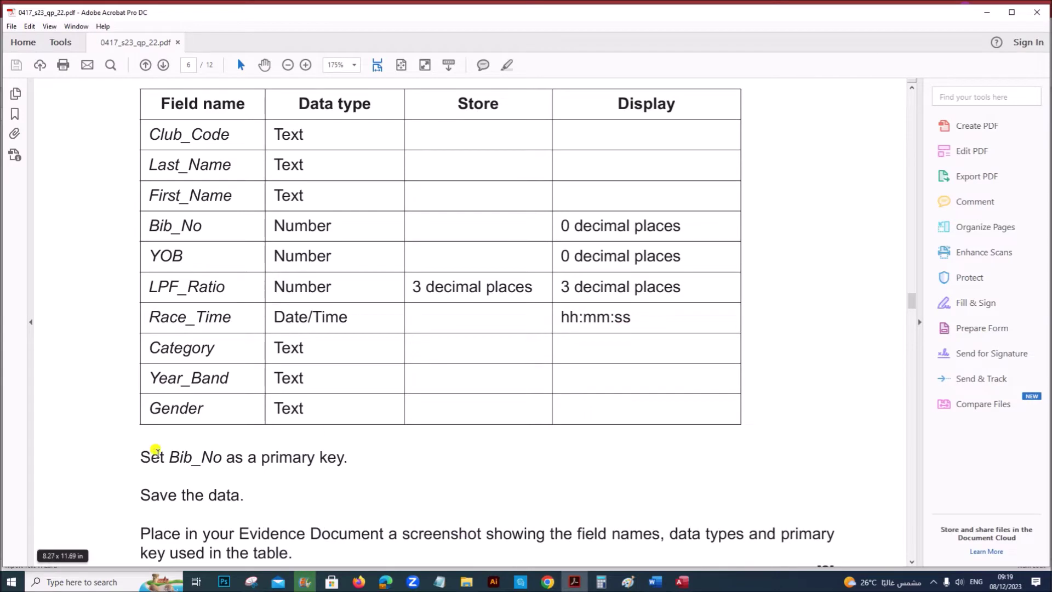
drag(169, 455, 209, 455)
click(683, 582)
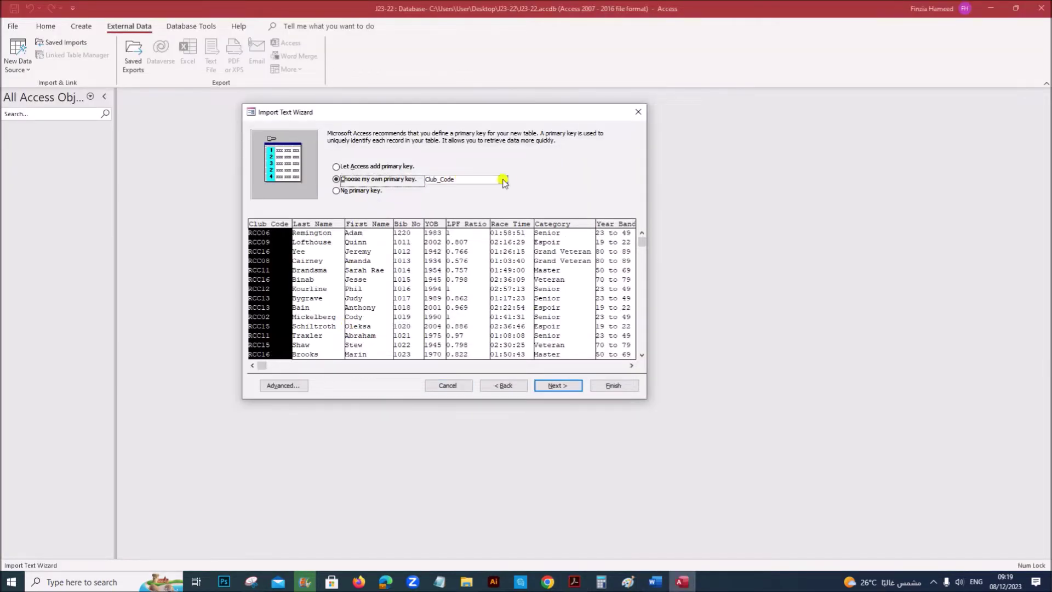
click(503, 180)
click(471, 210)
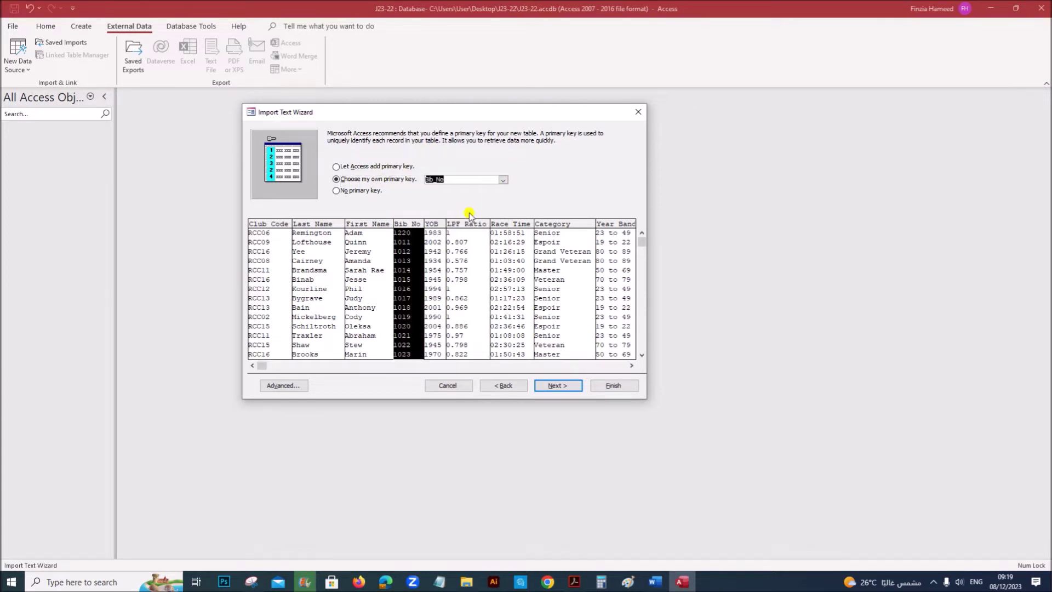
Review the field names, data types and display formats required by question 15 and return to the import wizard.
click(575, 582)
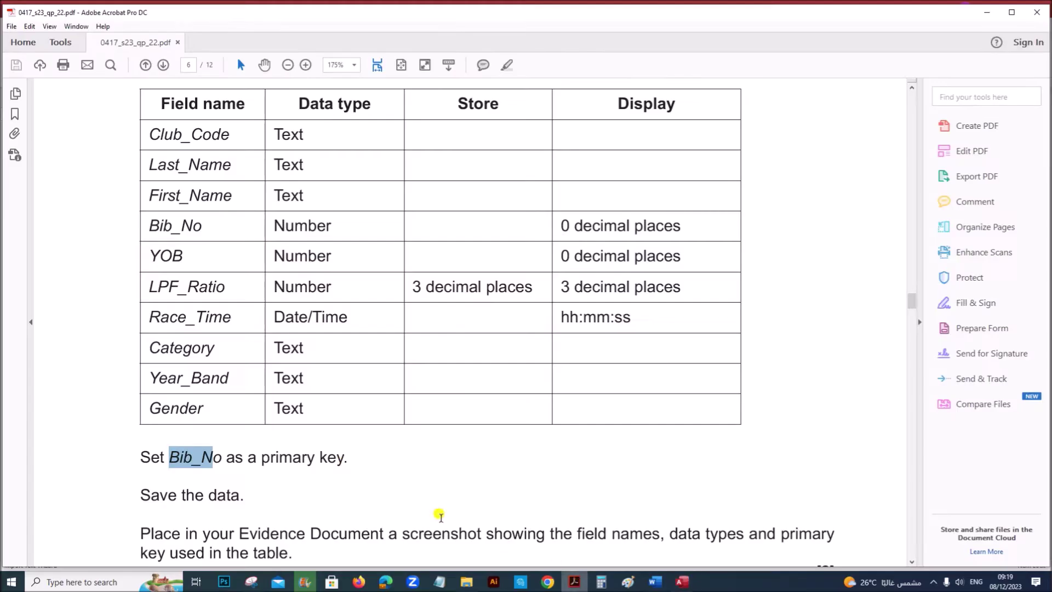
scroll(341, 444, up, 2)
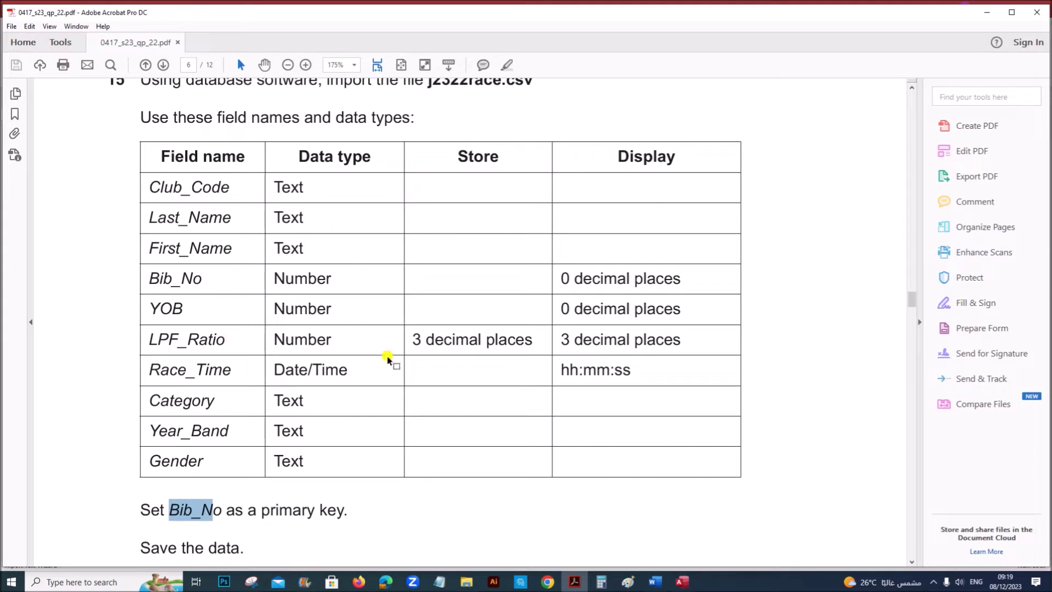
click(681, 583)
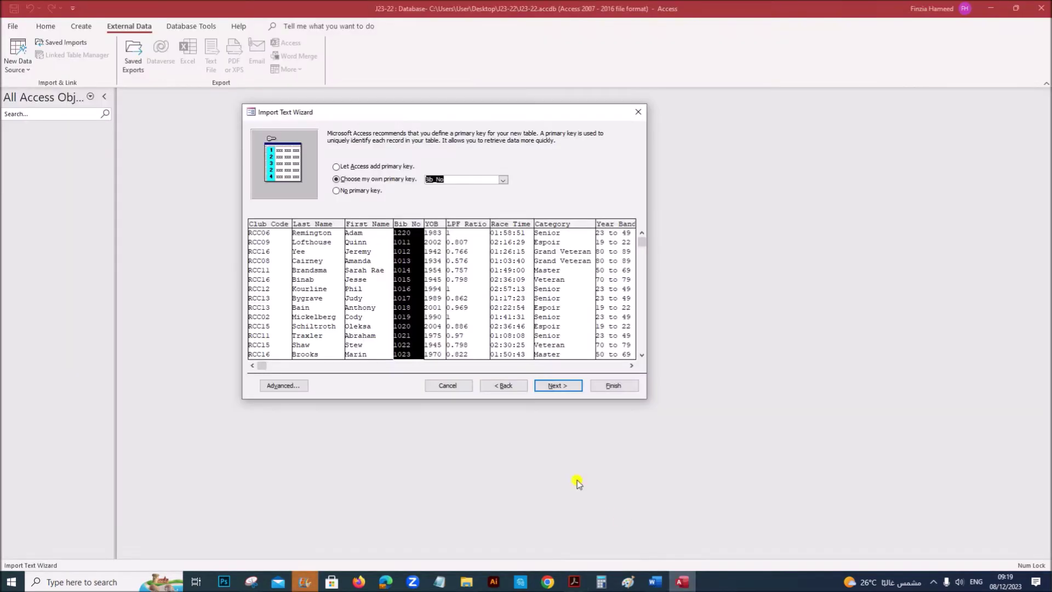
Open the advanced import specification and check the data types of Club_Code through LPF_Ratio against question 15 of the exam paper.
click(291, 385)
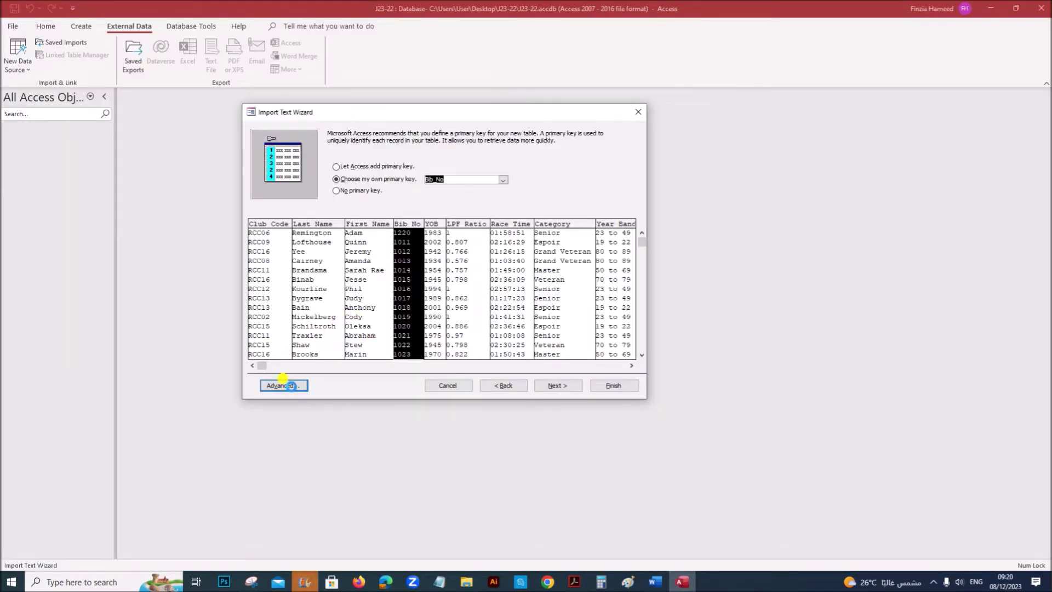
click(575, 582)
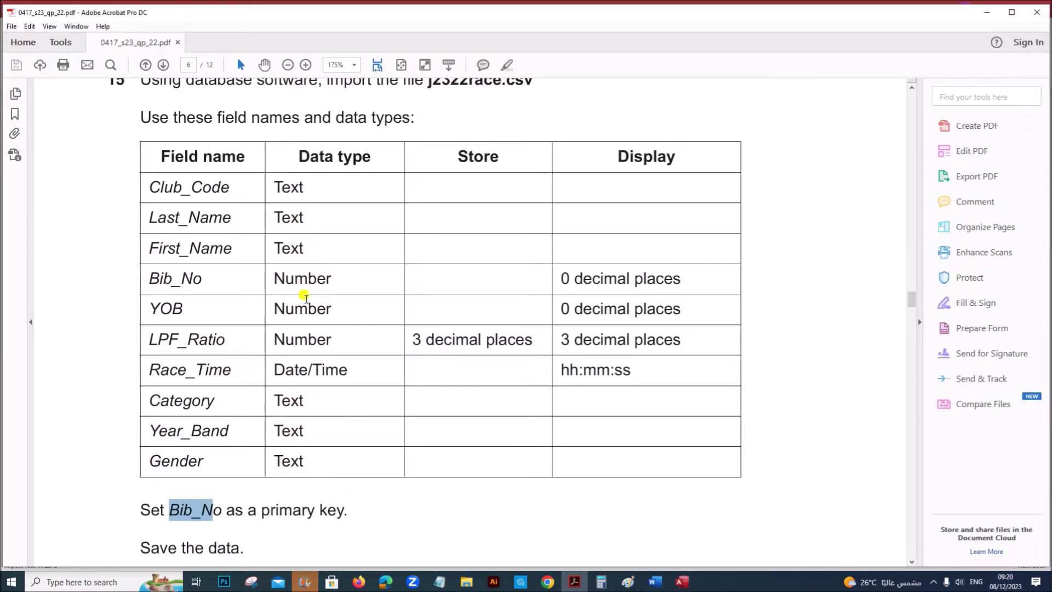
click(682, 581)
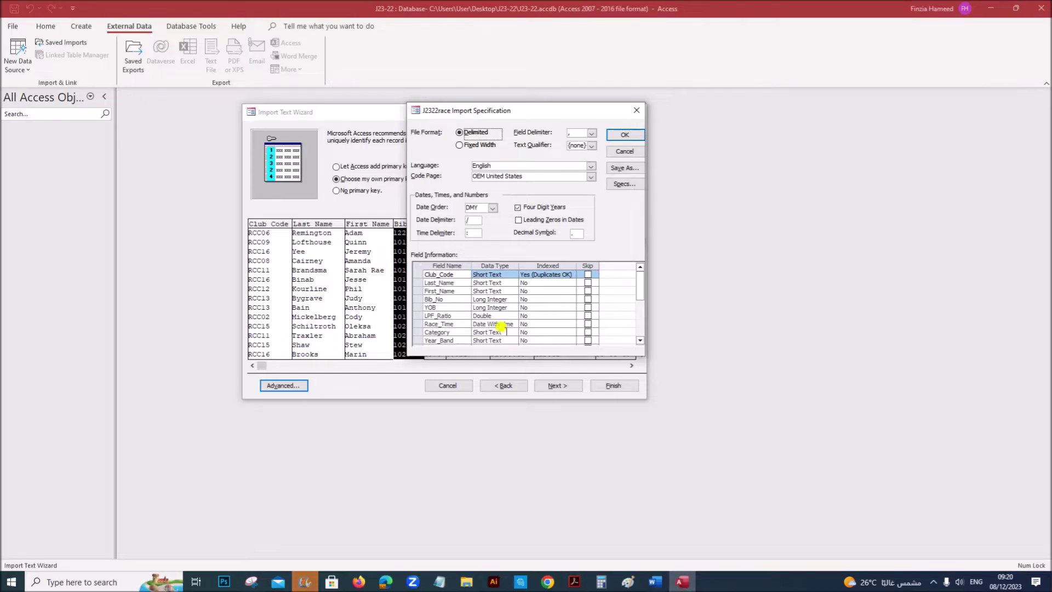
click(489, 274)
click(500, 283)
click(499, 291)
click(494, 299)
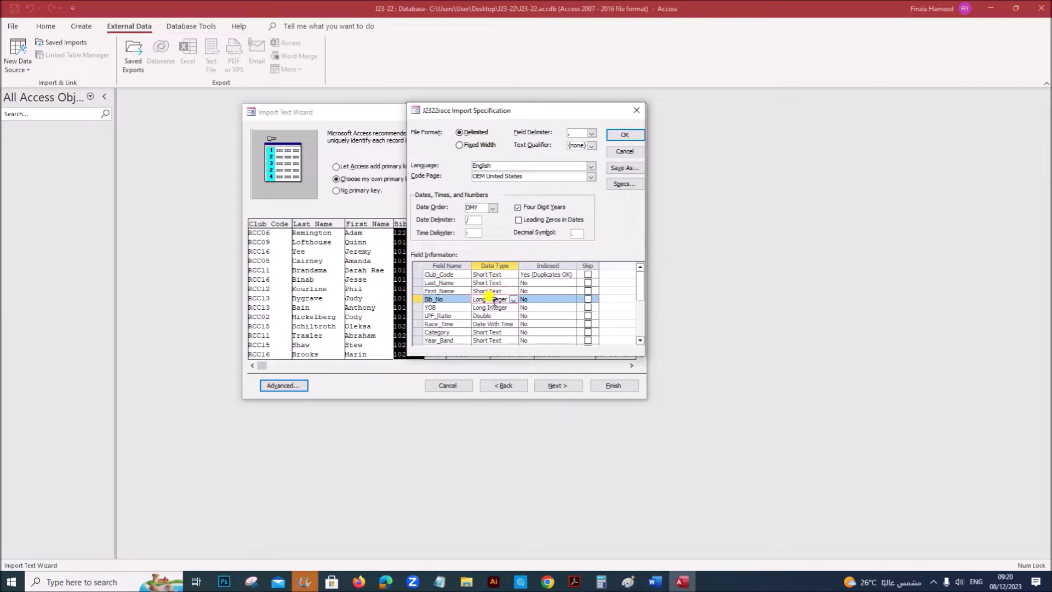
click(493, 307)
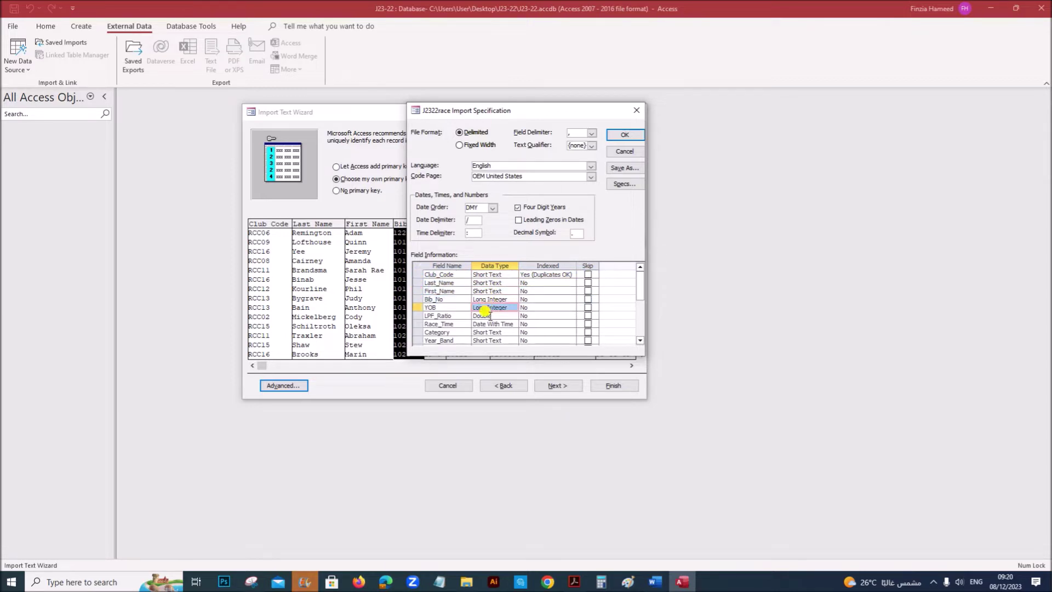
click(489, 316)
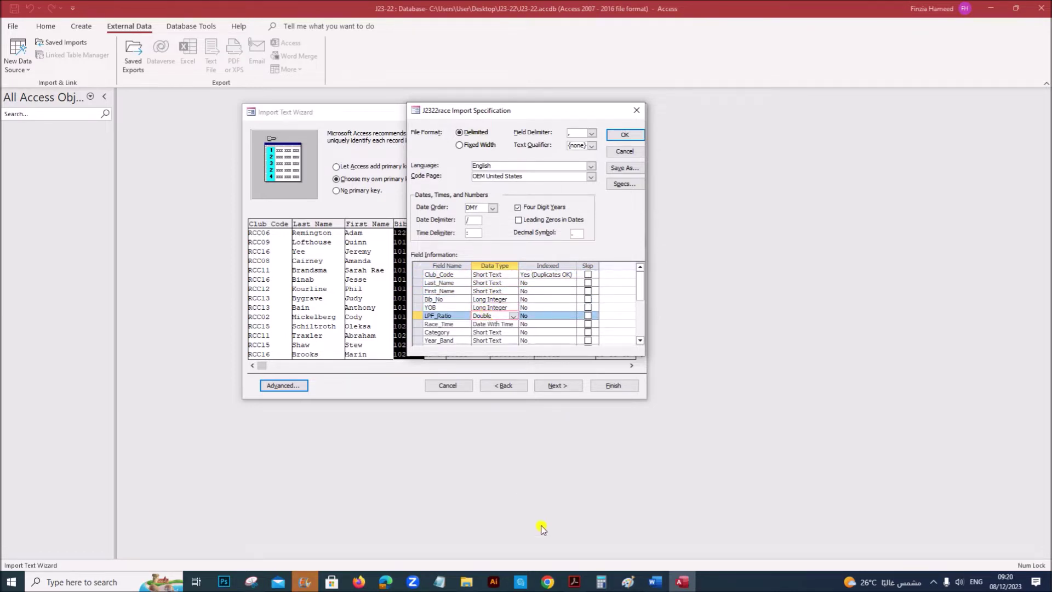
Compare the remaining field types, down to Gender, with the exam paper and accept the import specification.
click(574, 582)
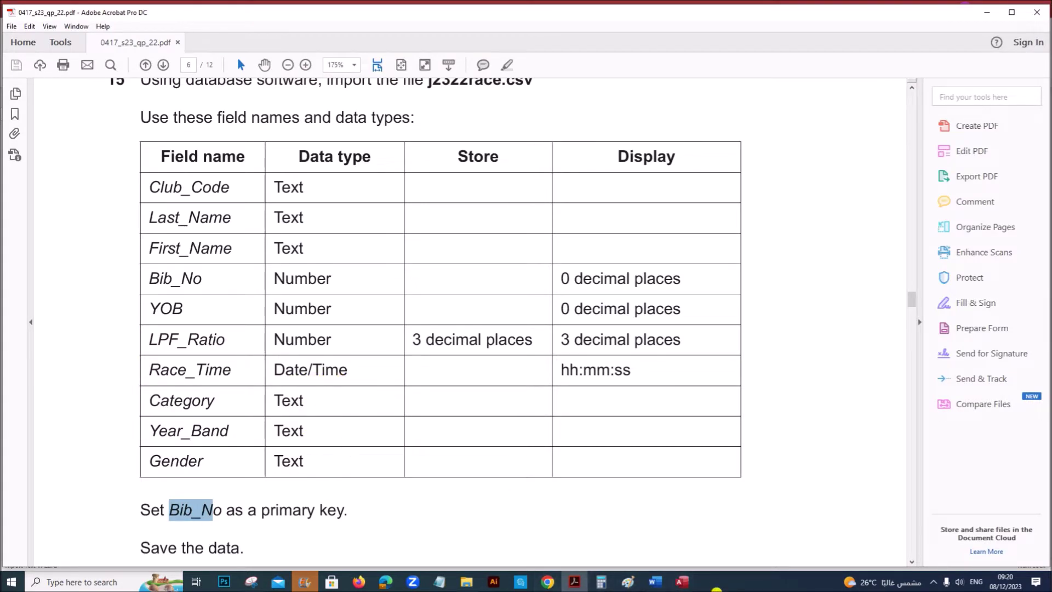
click(683, 582)
scroll(506, 329, down, 3)
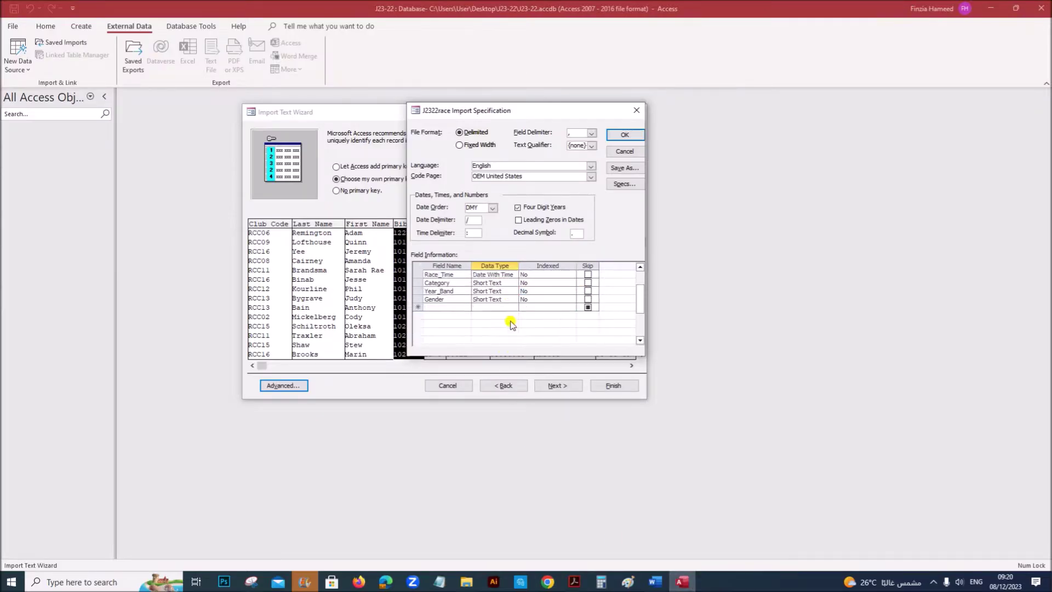
scroll(525, 345, up, 3)
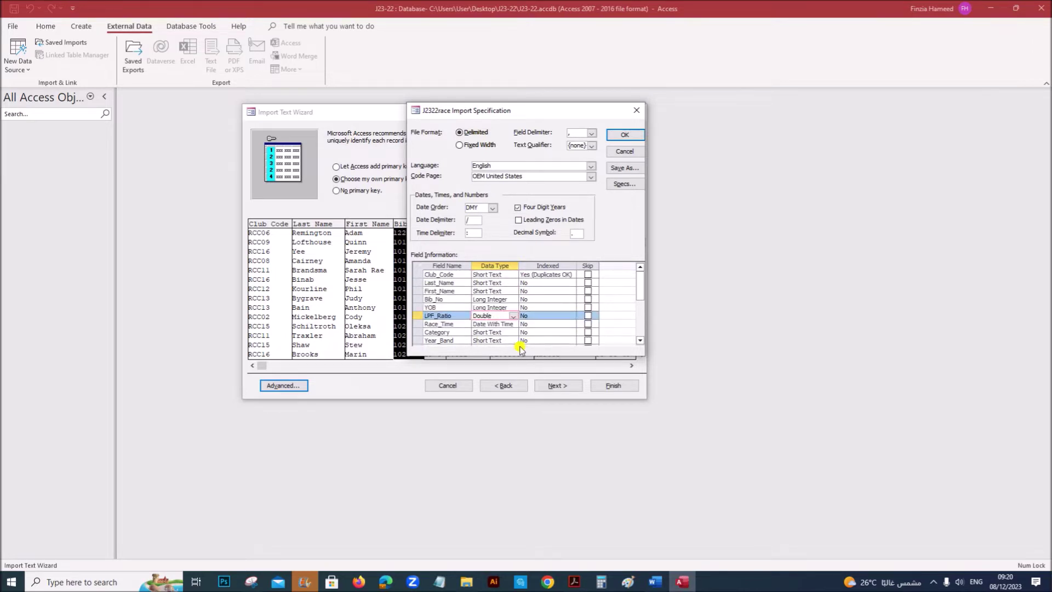
click(624, 134)
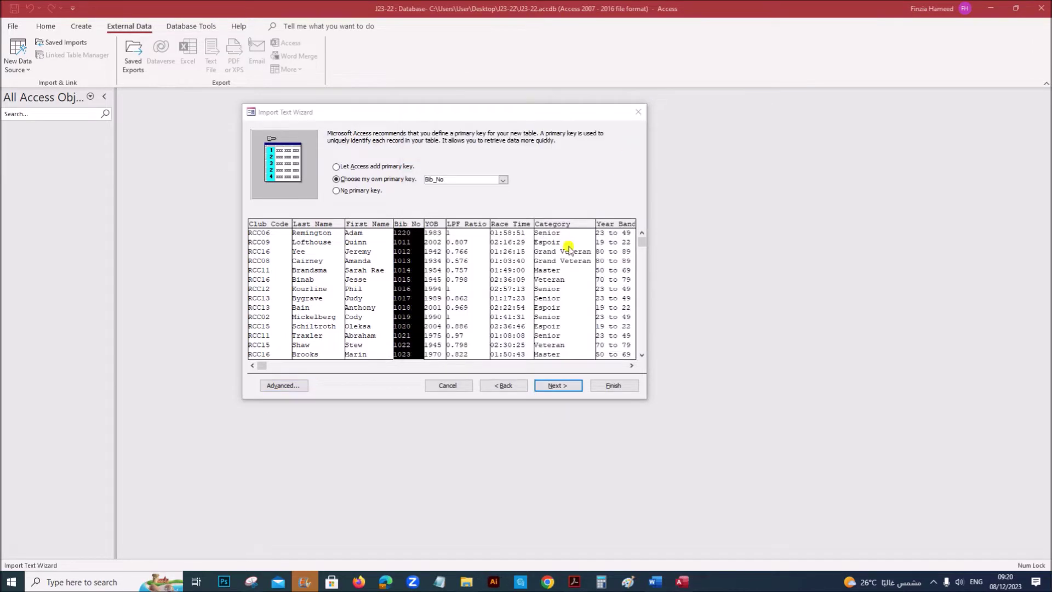
Finish importing the data into the table J2322race and close the import wizard.
click(557, 384)
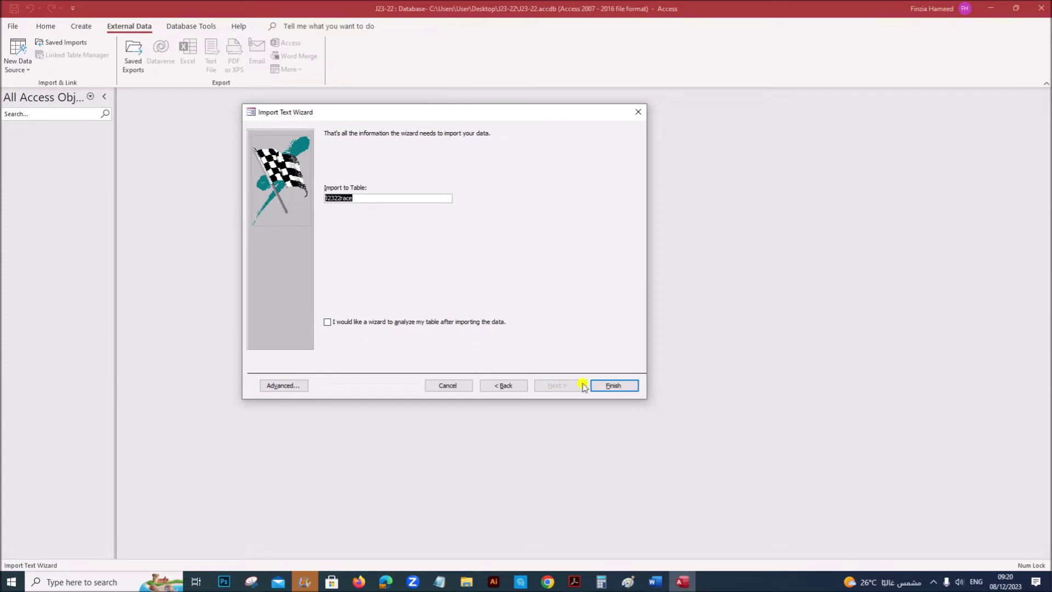
click(607, 386)
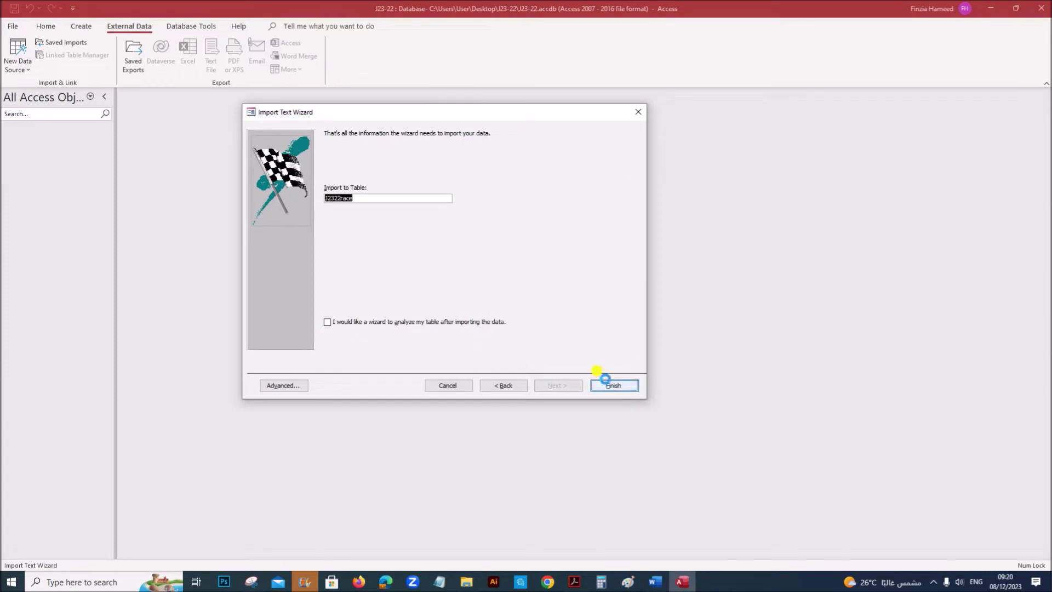
click(699, 421)
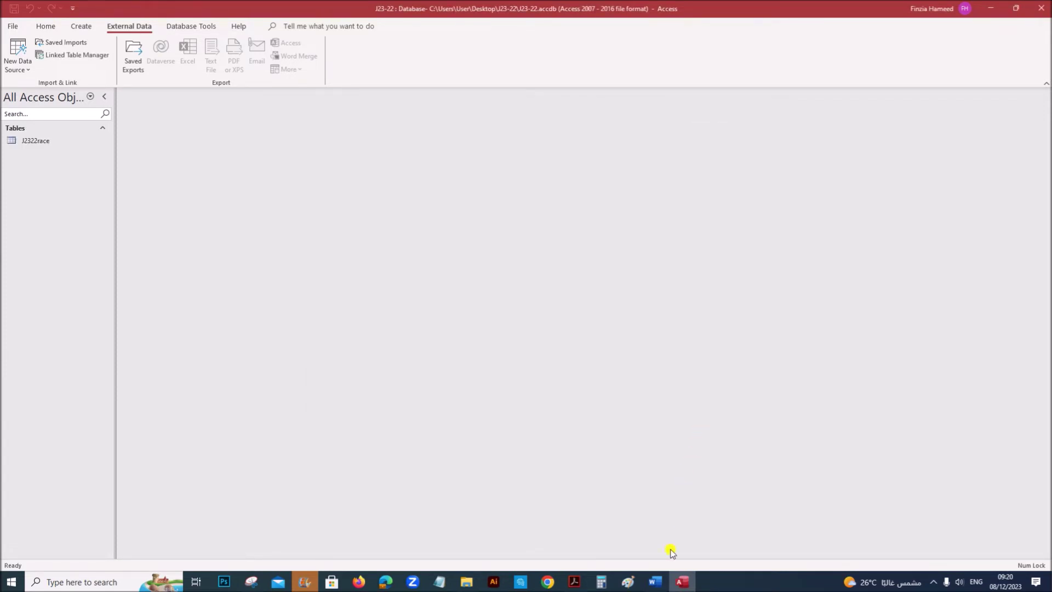
Review the decimal places and display formats that question 15 requires for Bib_No, YOB and the other fields.
click(575, 580)
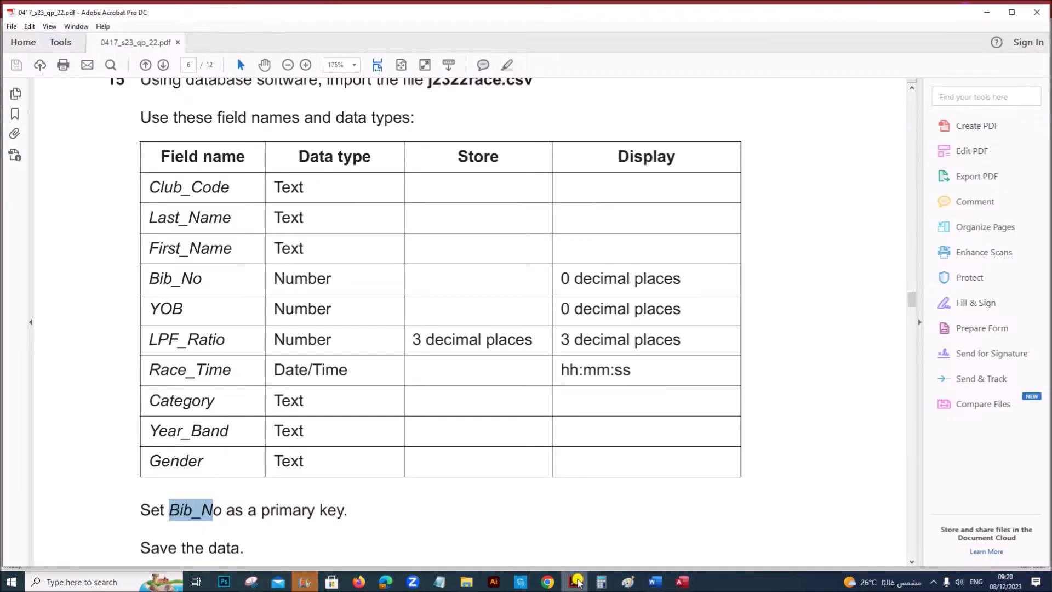
scroll(551, 464, up, 1)
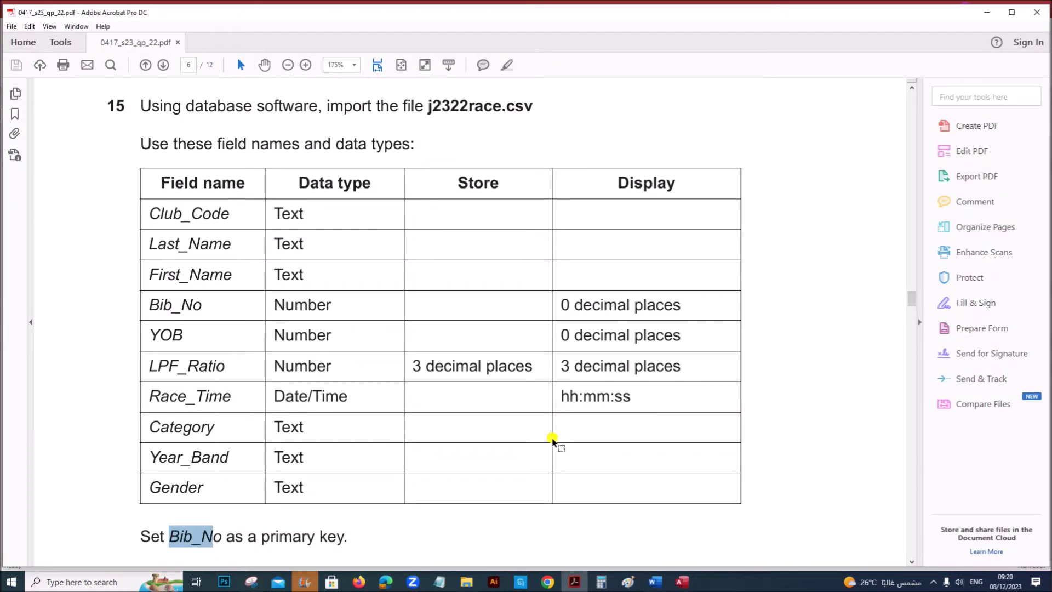
scroll(553, 439, down, 1)
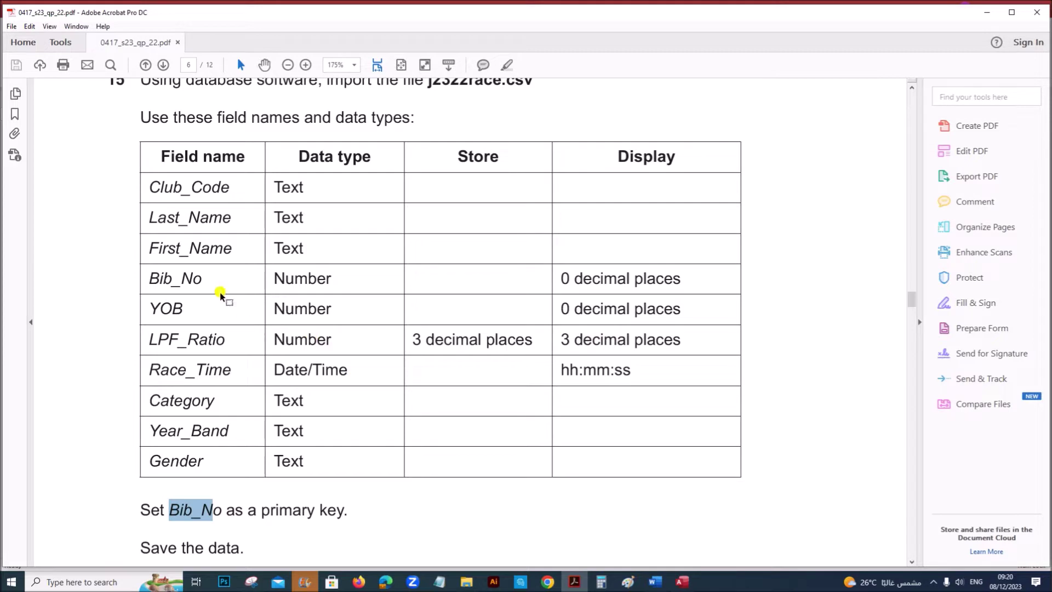
drag(151, 276, 324, 270)
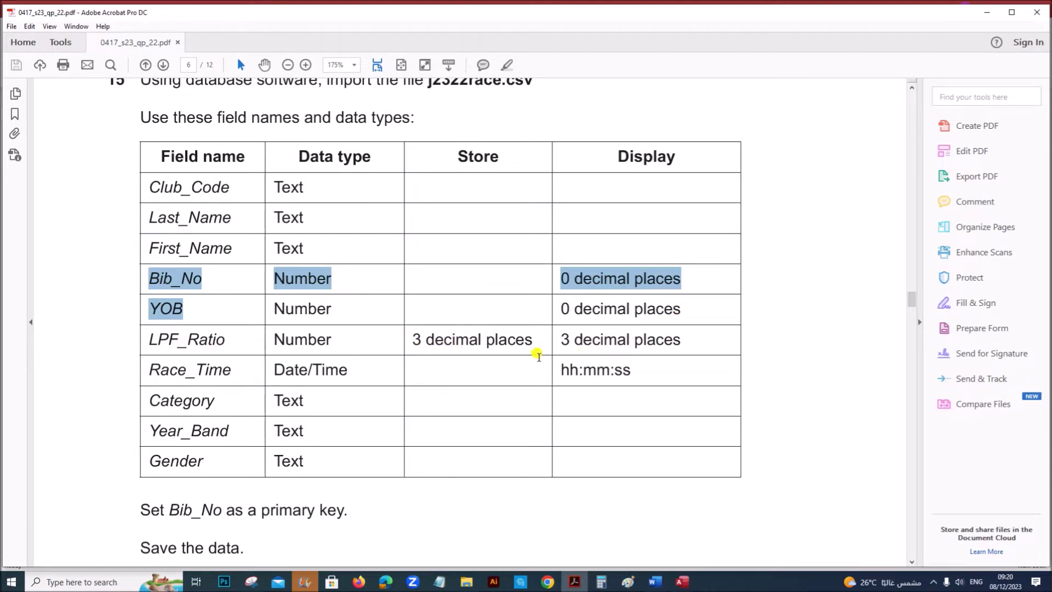
Return to the database and open the J2322race table in Design View.
click(682, 581)
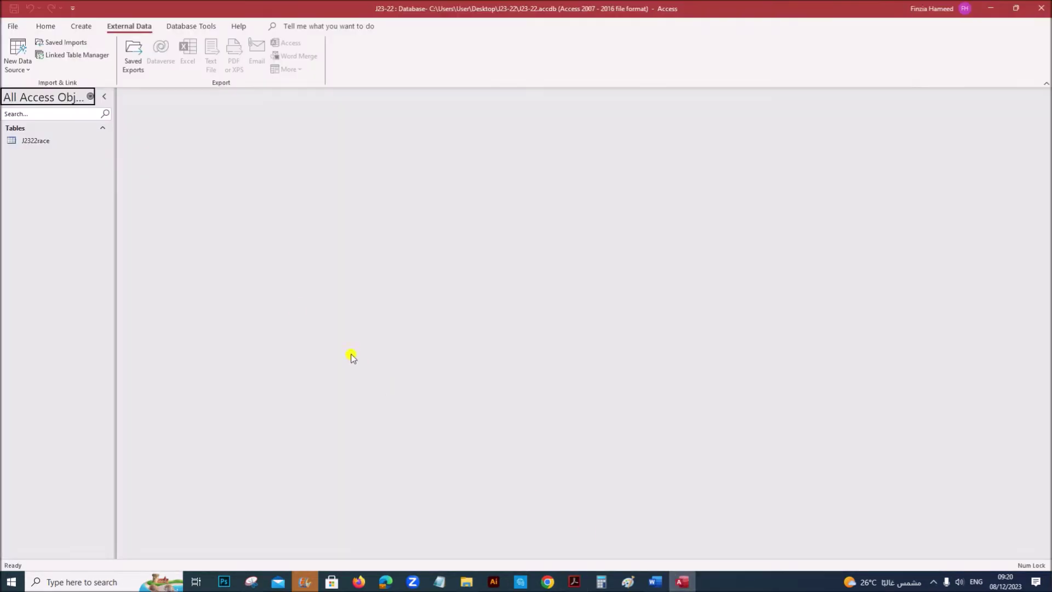
click(89, 143)
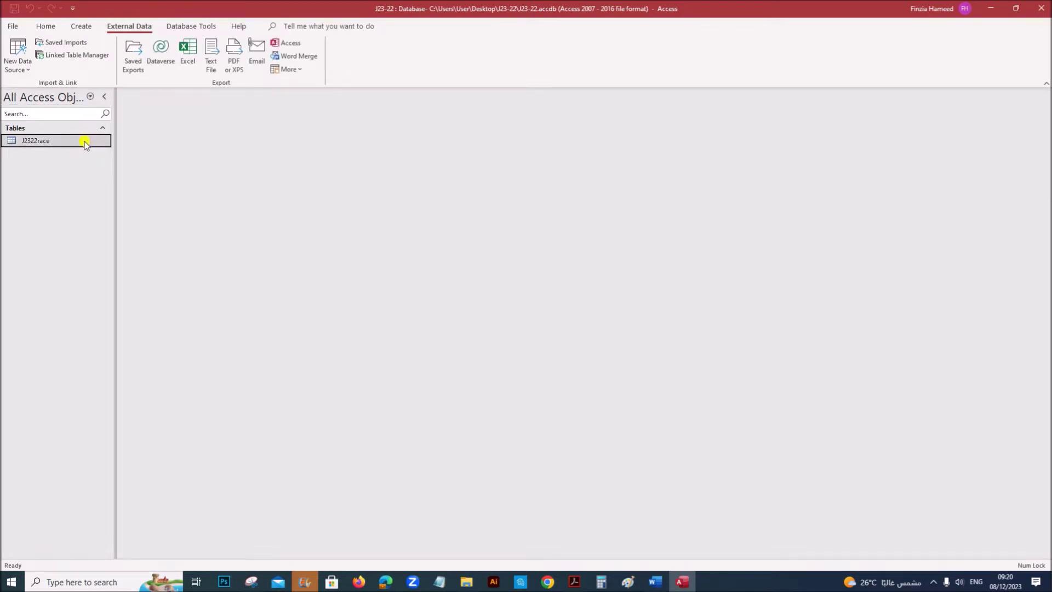
right_click(85, 144)
click(118, 165)
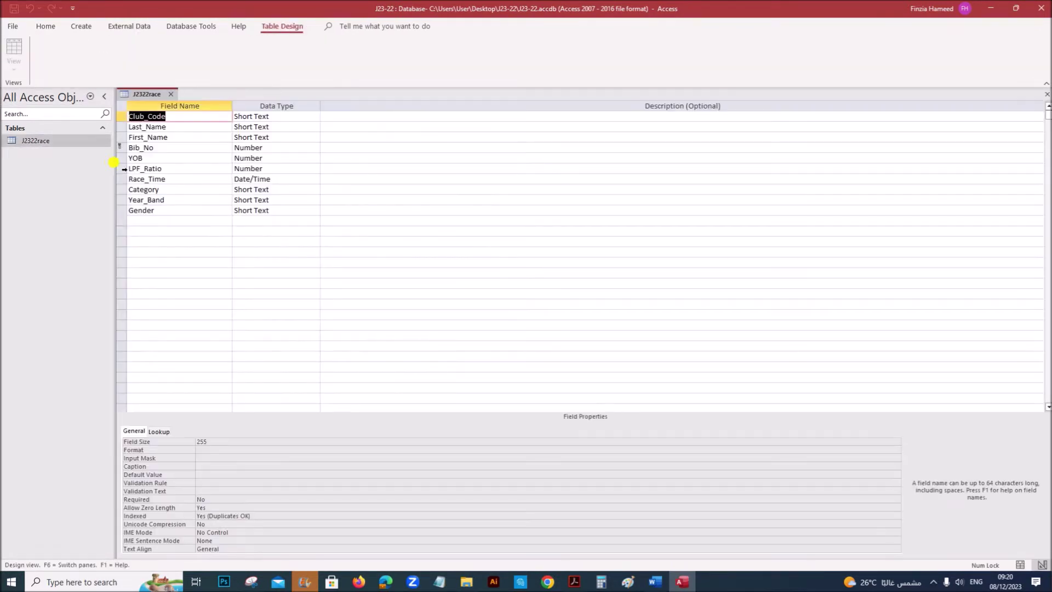
Set the LPF_Ratio field to 3 decimal places with the Fixed format.
click(171, 168)
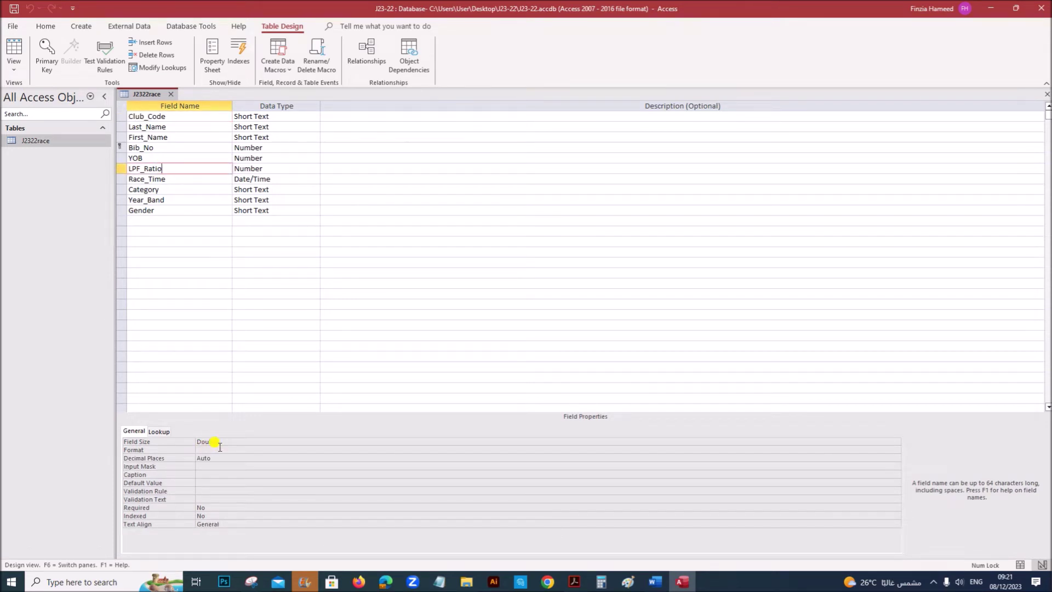
click(202, 458)
click(174, 459)
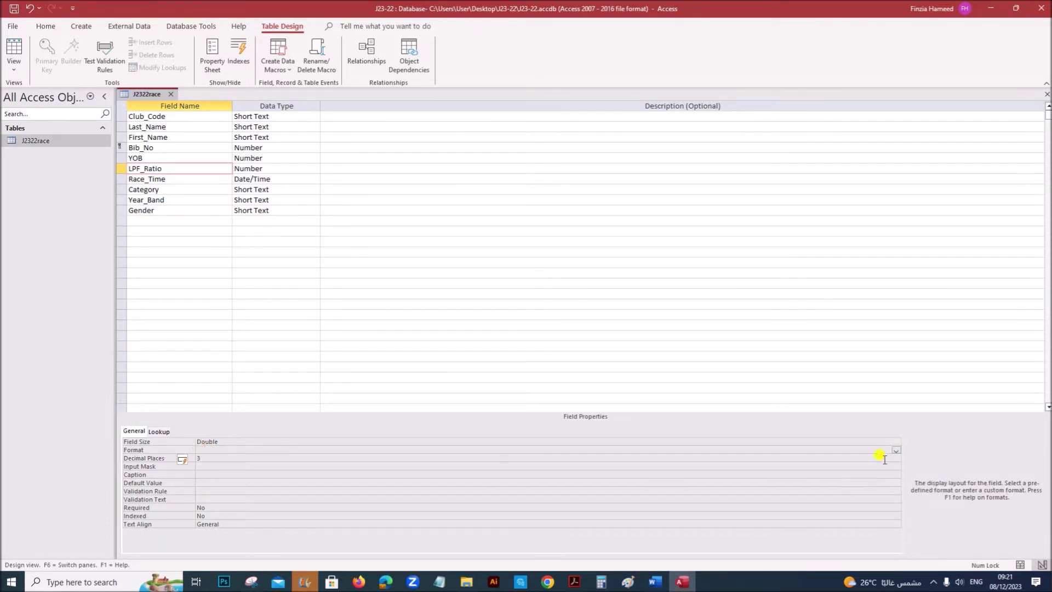
click(895, 451)
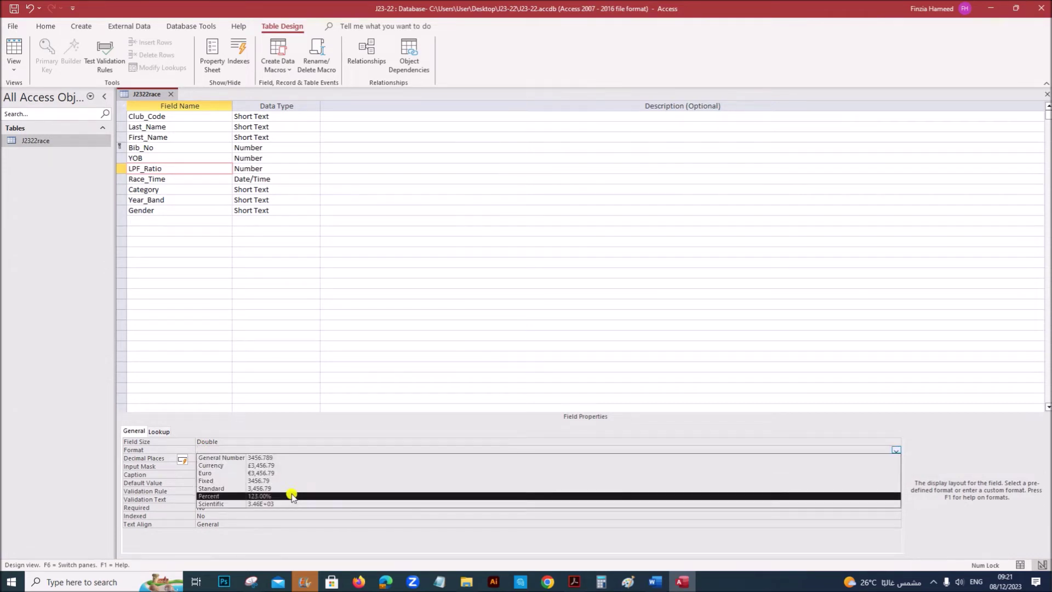
click(254, 481)
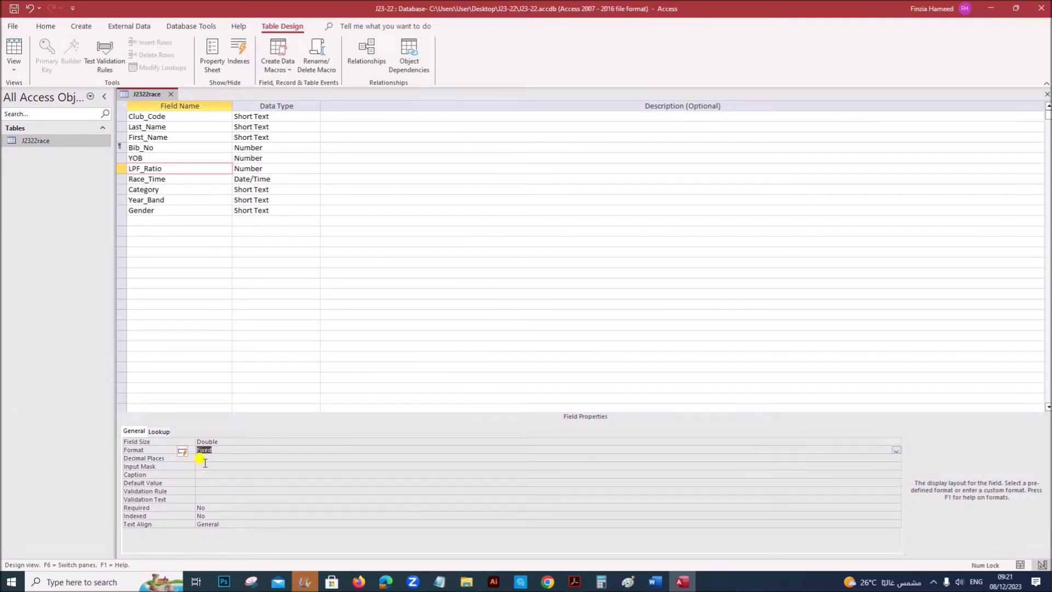
Check the display required for Race_Time in the exam paper, set its format to Long Time and save the table design.
click(574, 582)
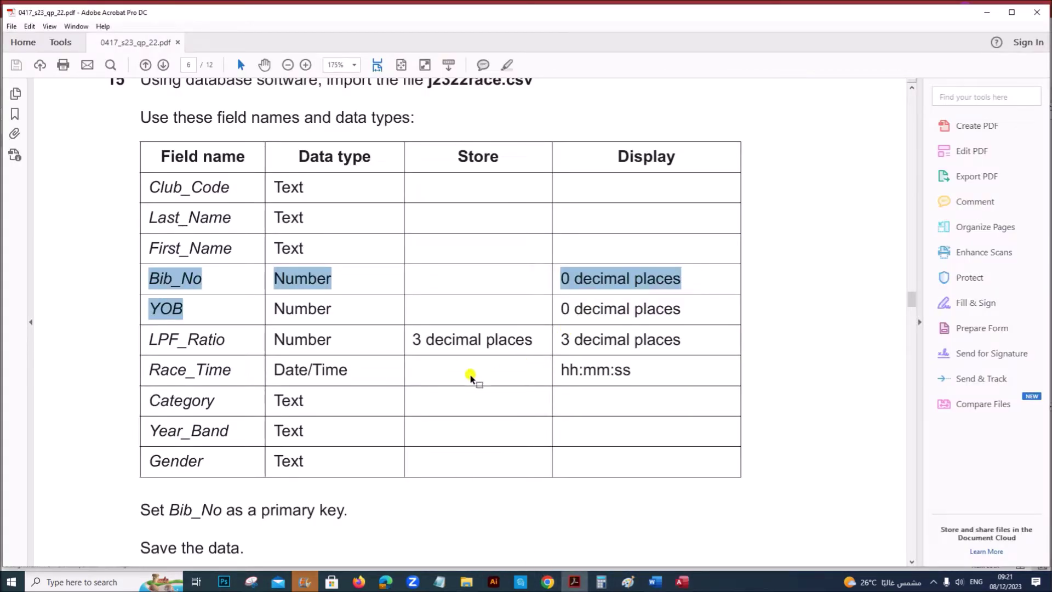
click(240, 379)
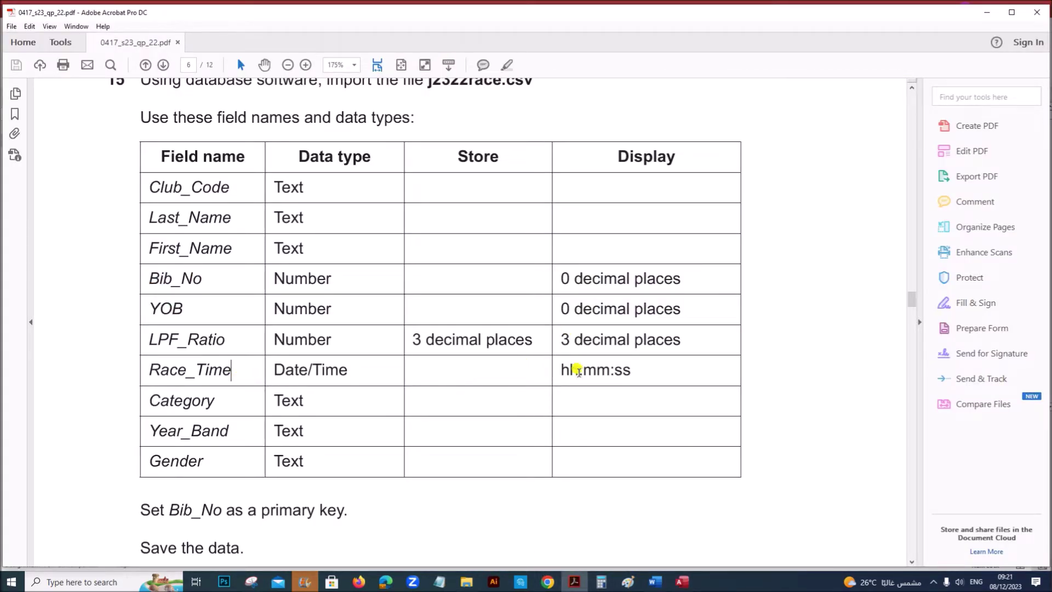
click(682, 581)
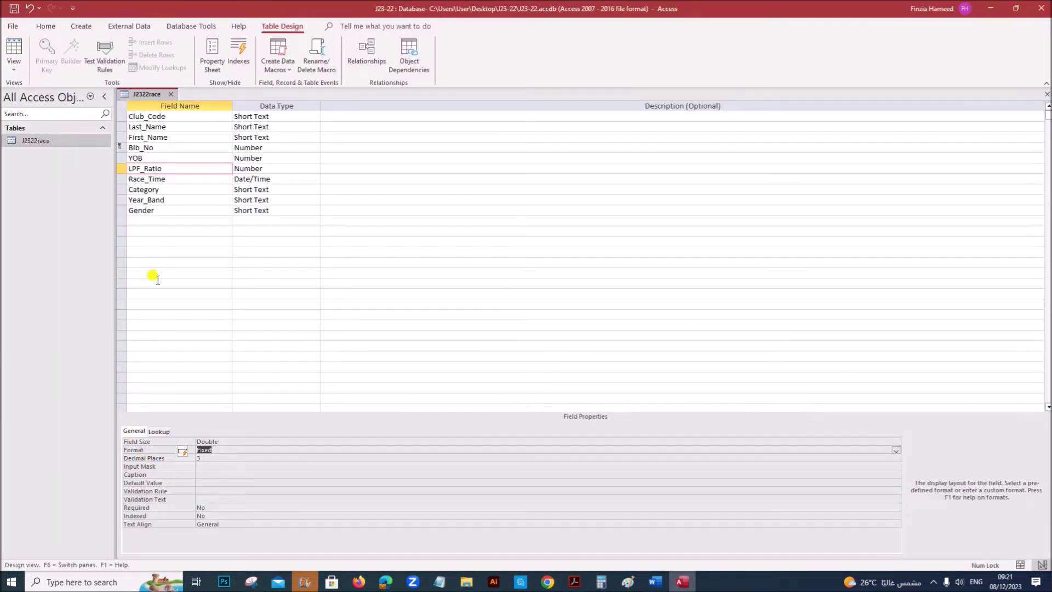
click(153, 179)
click(204, 442)
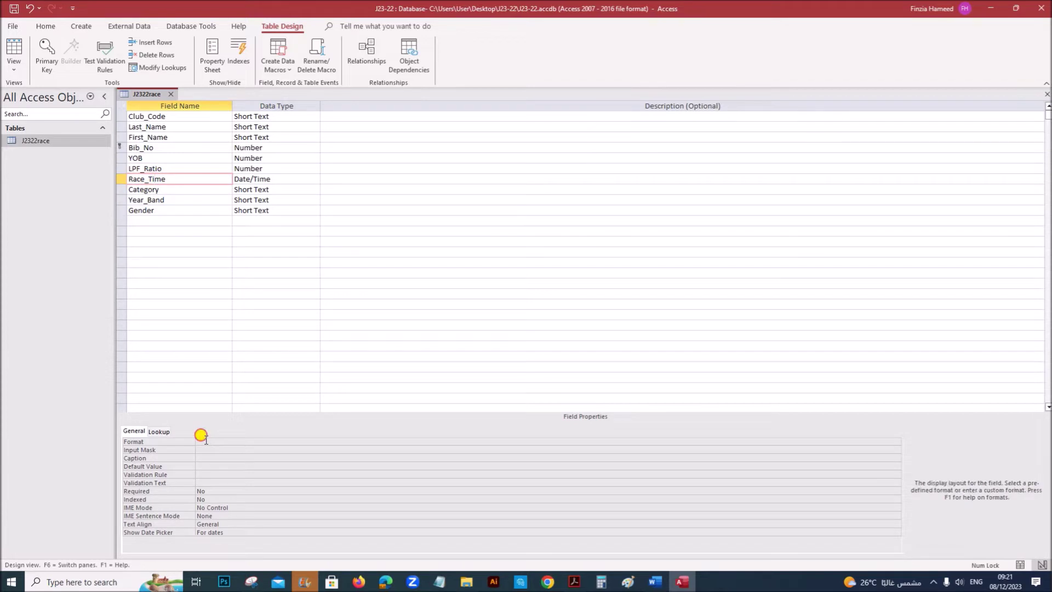
click(895, 442)
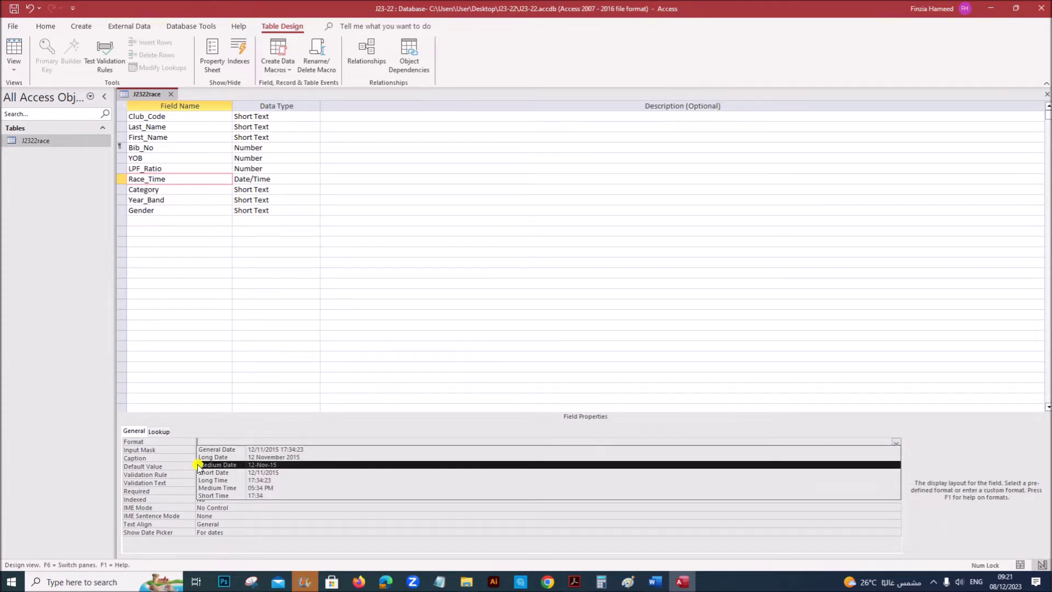
click(273, 481)
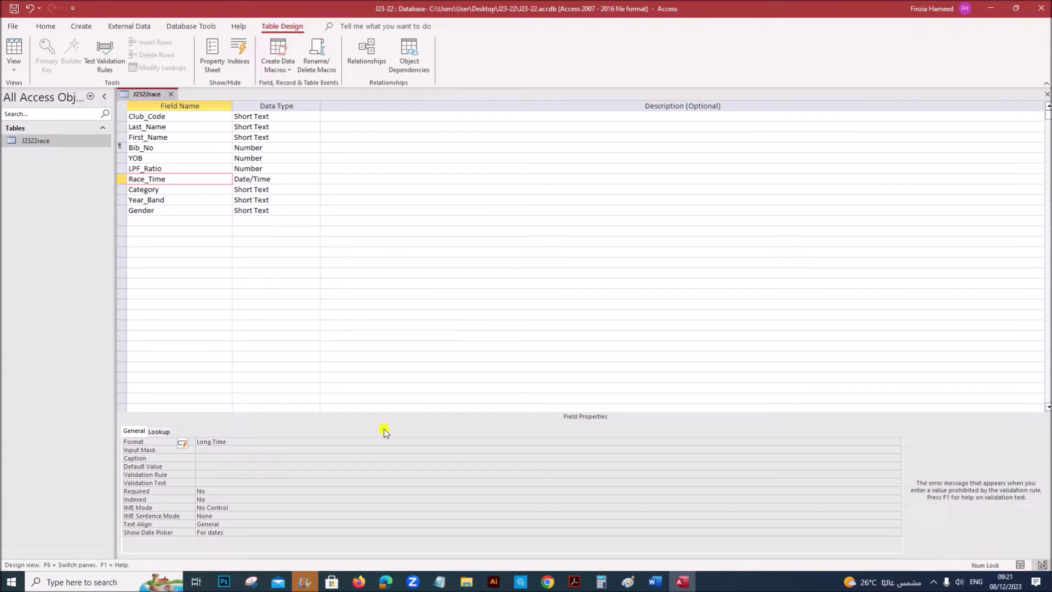
right_click(142, 100)
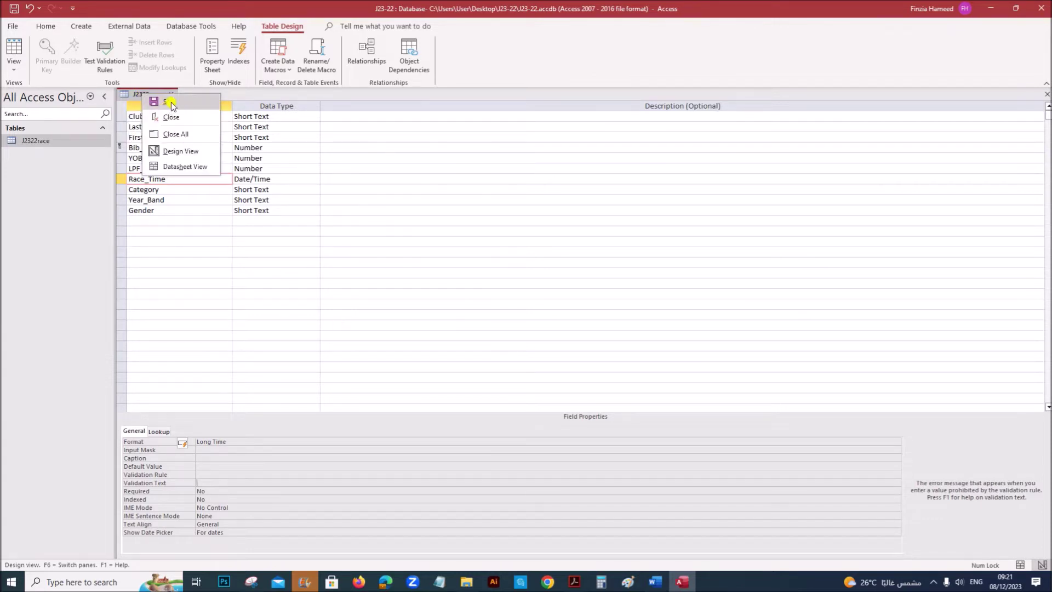
click(171, 104)
Check the primary key and screenshot requirements of question 15 in the exam paper, and return to the database.
click(574, 581)
scroll(576, 527, down, 5)
scroll(587, 523, down, 1)
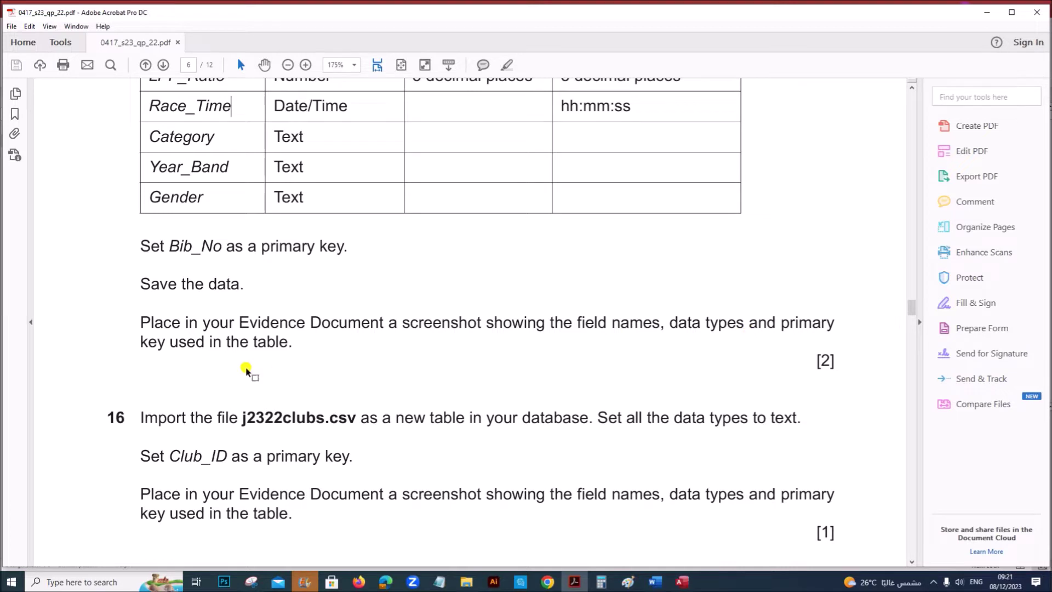
click(682, 582)
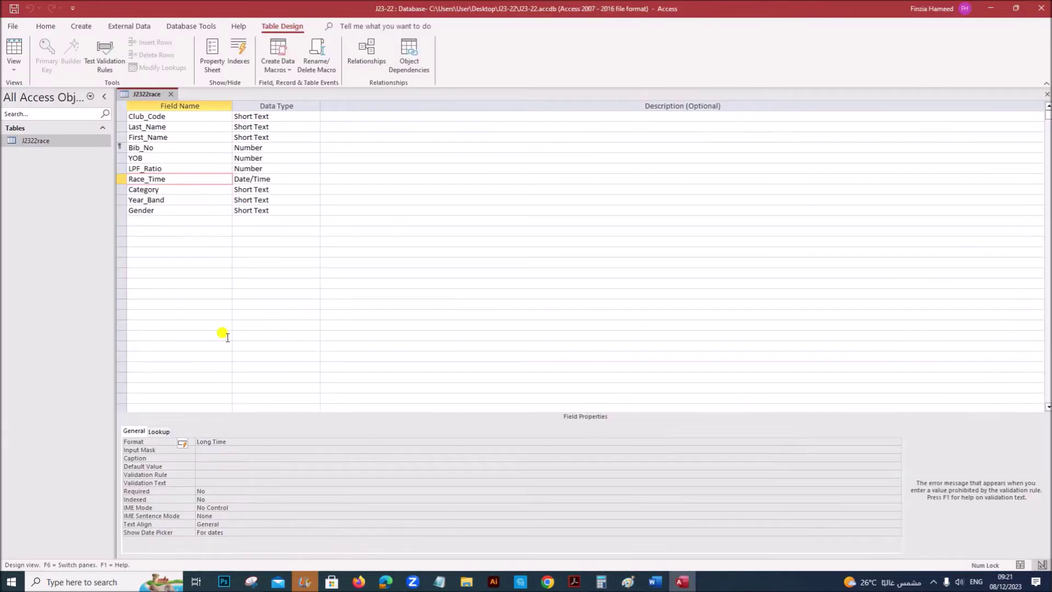
Capture a screenshot of the J2322race table design showing its field names, data types and primary key.
click(396, 210)
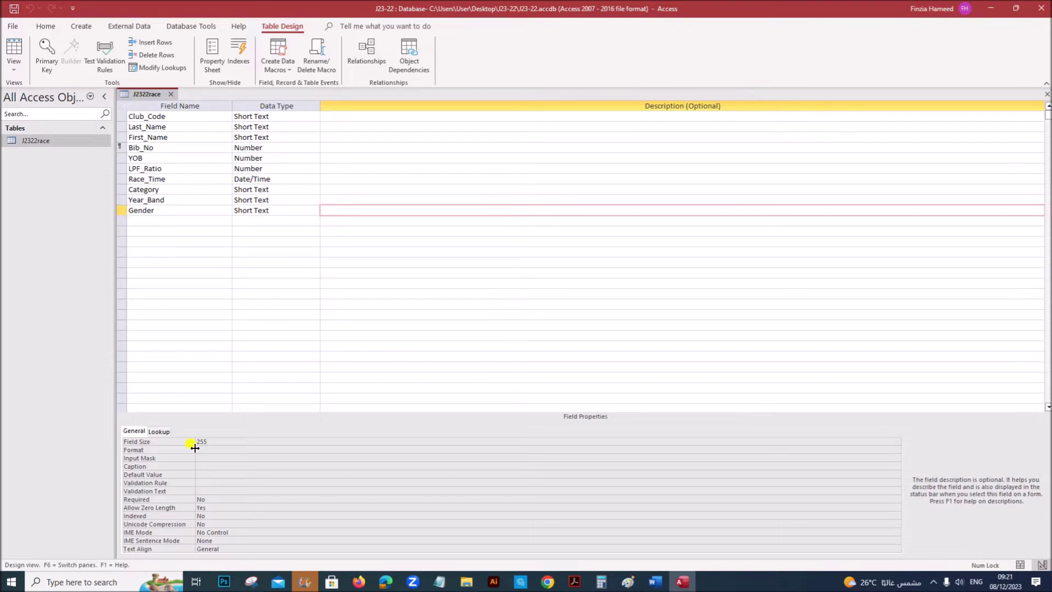
click(251, 581)
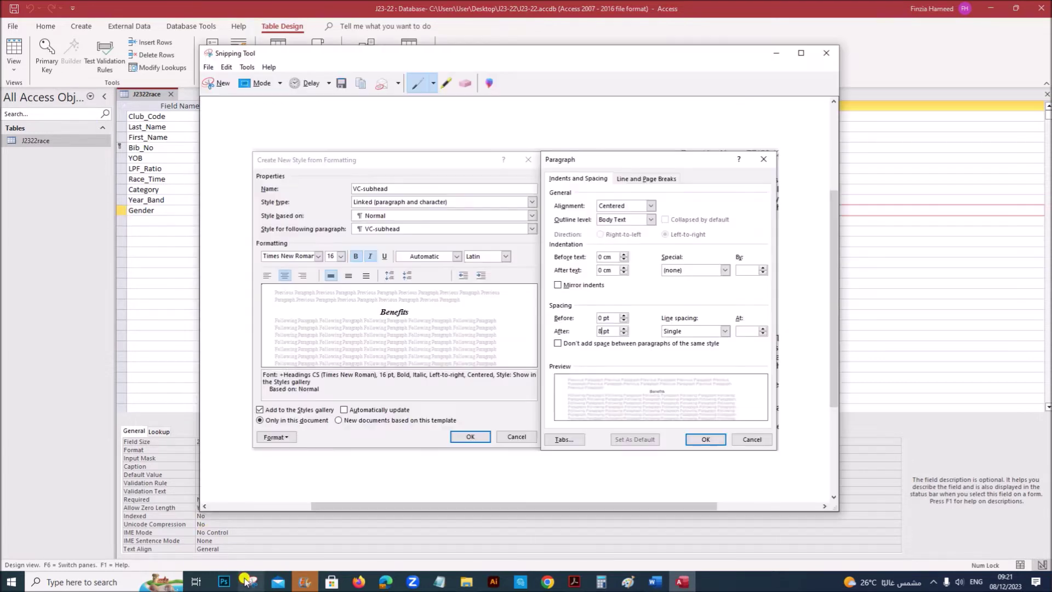
click(207, 97)
drag(113, 84, 320, 220)
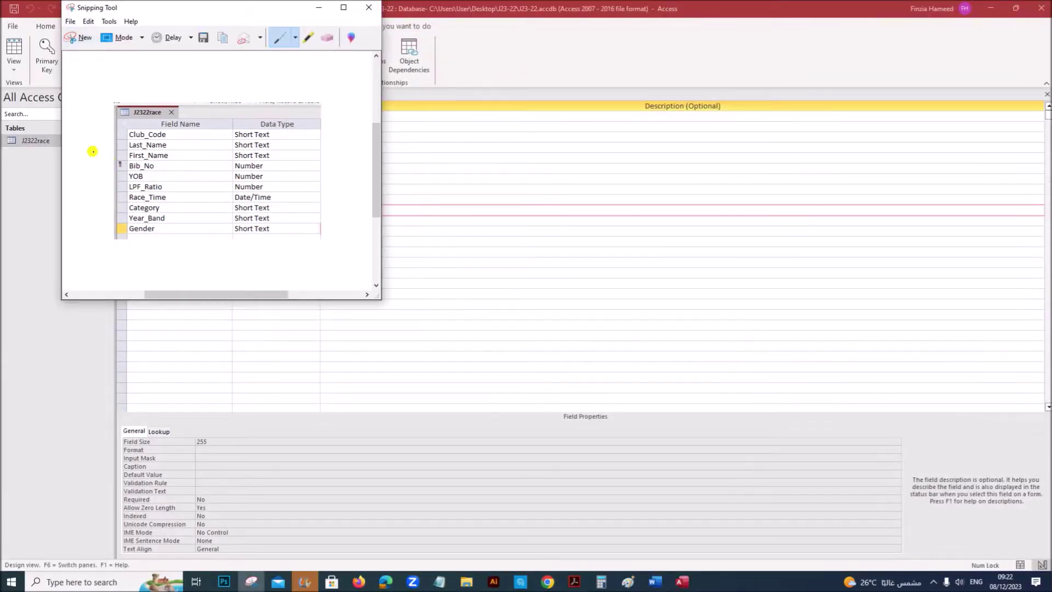
Switch to the EVIDENCE1234 document in Word and push the Step 15 evidence heading onto the second page with blank lines.
click(655, 581)
scroll(499, 507, down, 3)
scroll(488, 496, up, 4)
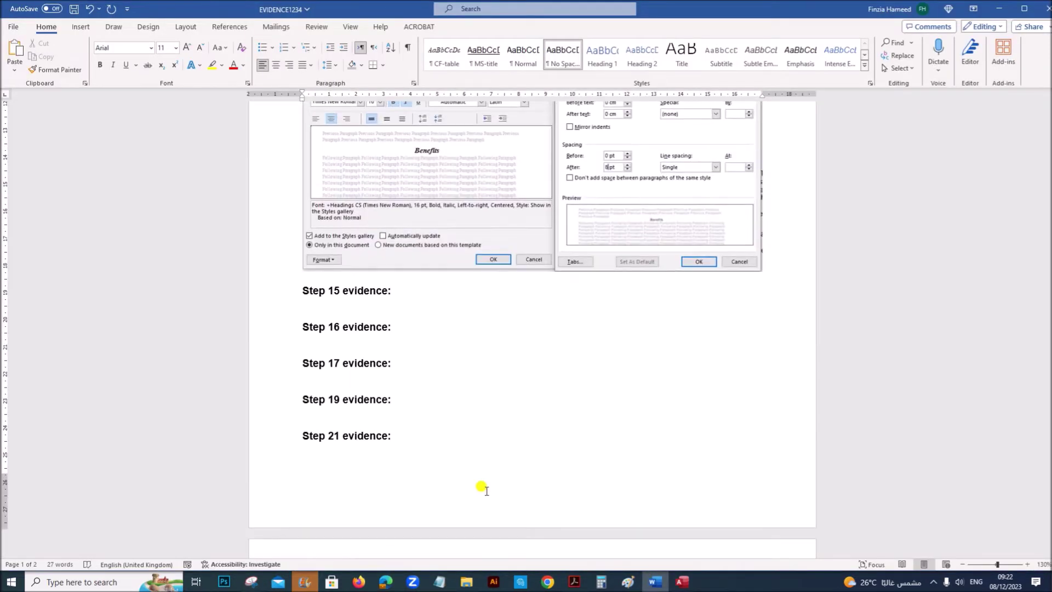
click(301, 292)
key(Return)
key(Return)
key(Return)
key(Return)
key(Return)
key(Return)
key(Return)
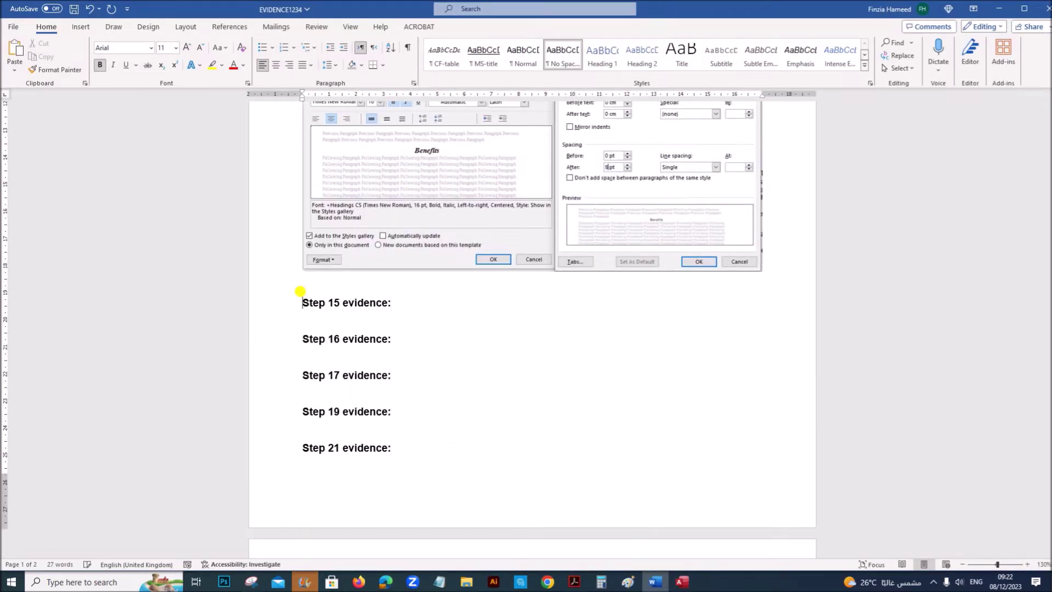
key(Return)
key(Return)
key(Return)
key(Return)
key(Return)
key(Return)
key(Return)
key(Return)
key(Return)
key(Return)
key(Return)
key(Return)
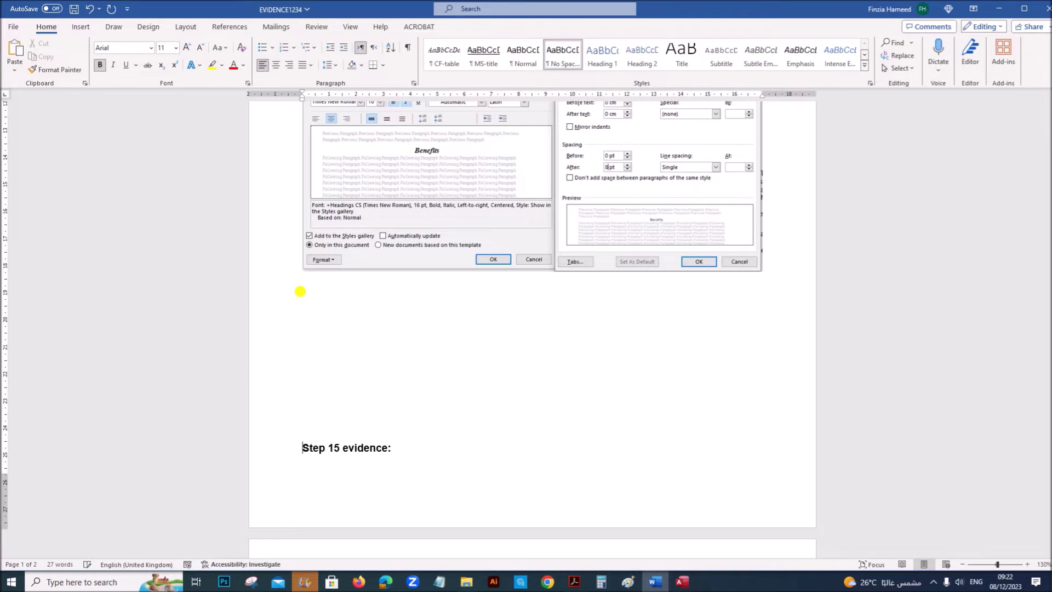
Paste the J2322race design screenshot below the Step 15 evidence heading.
scroll(300, 291, down, 4)
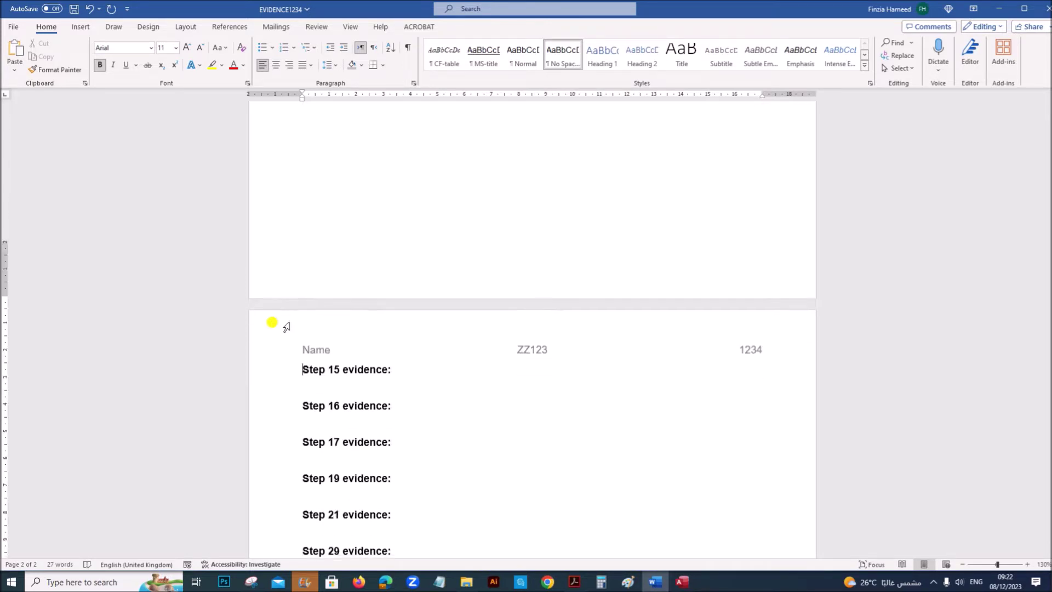
click(412, 309)
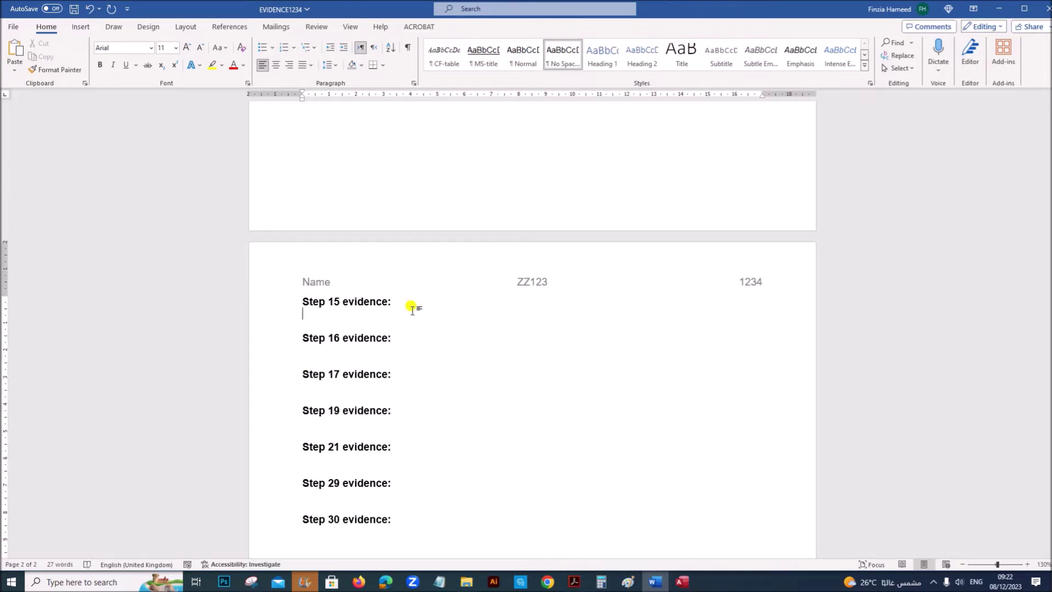
key(ctrl+v)
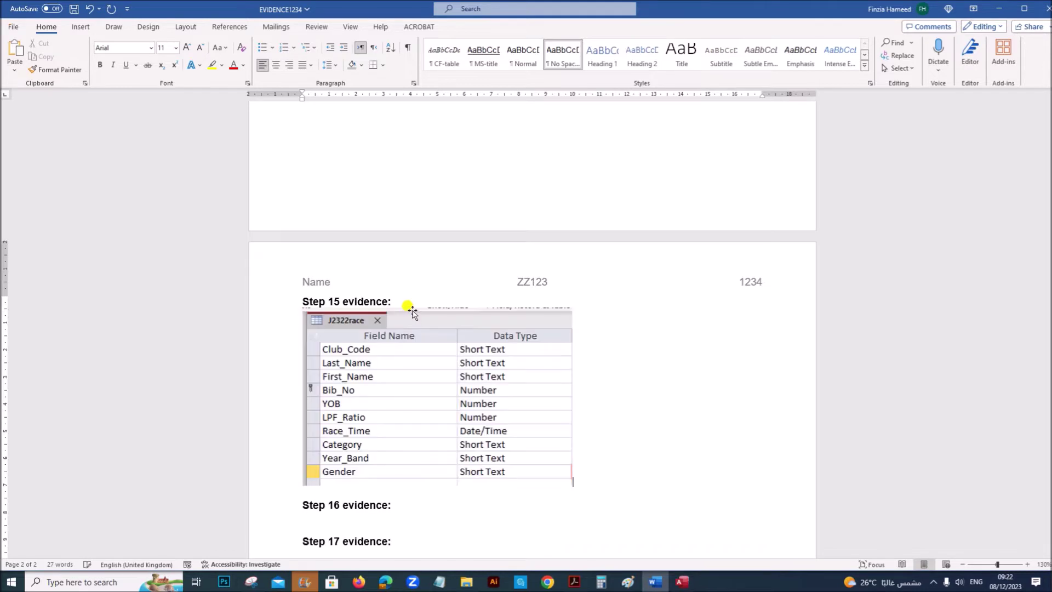
Read question 16 in the exam paper, return to Access and close the J2322race table.
click(574, 582)
scroll(486, 510, down, 3)
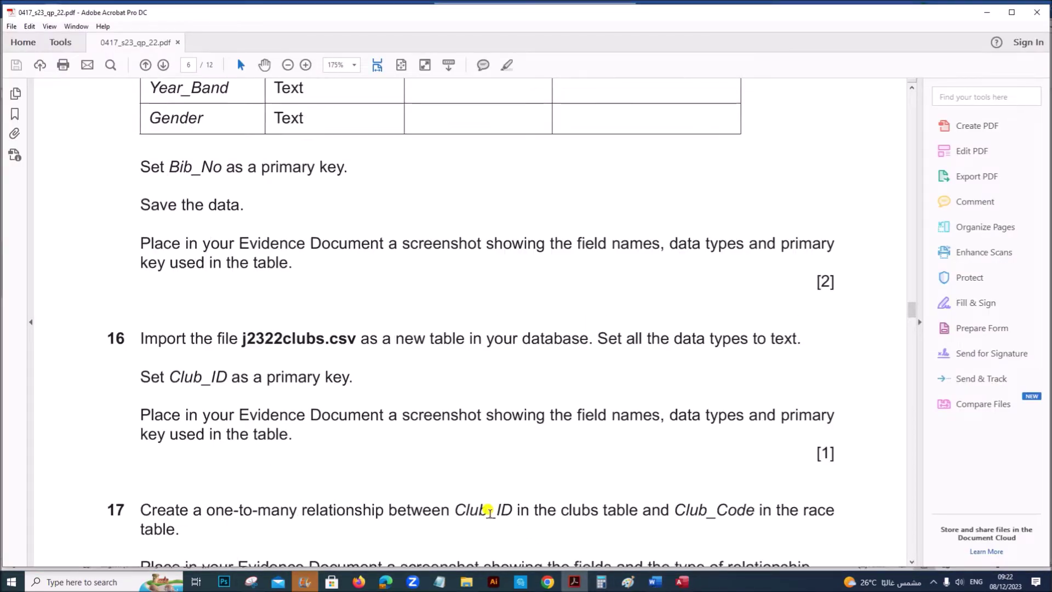
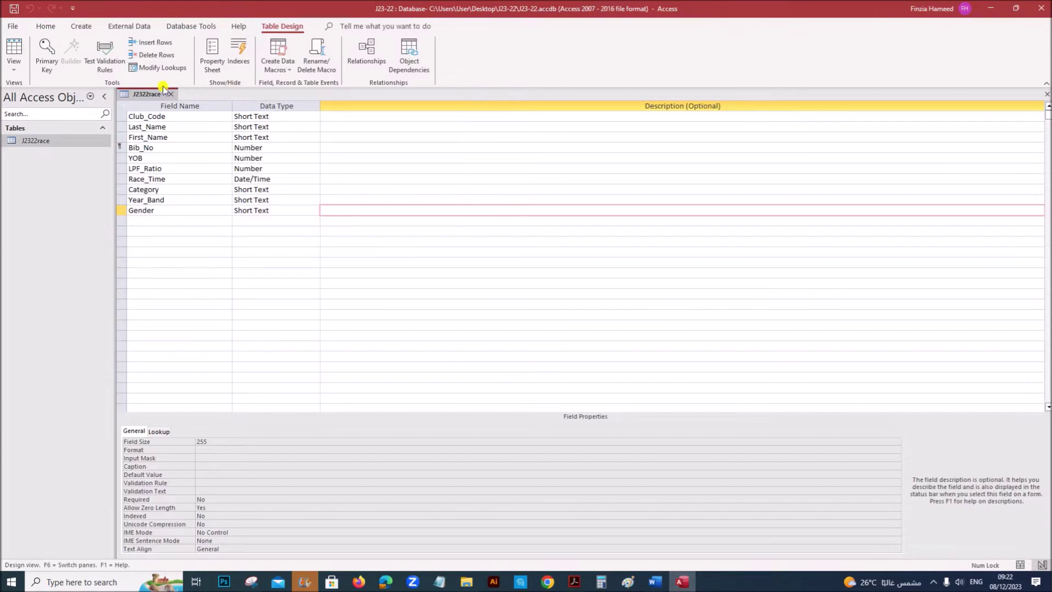
click(168, 95)
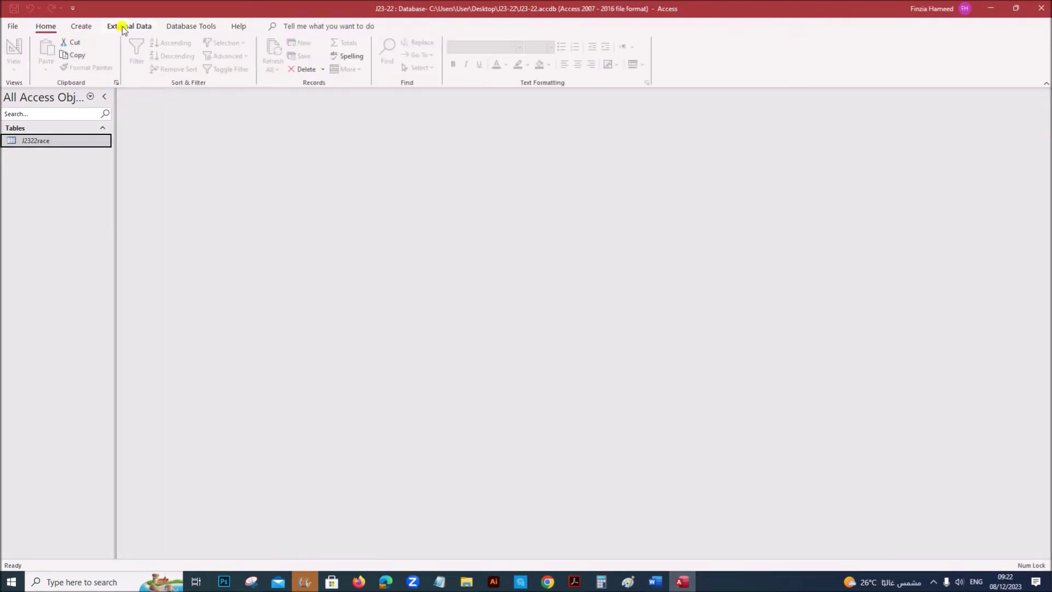
Start a text file import into the database and choose j2322clubs from the J23-22 folder as its source.
click(123, 26)
click(19, 68)
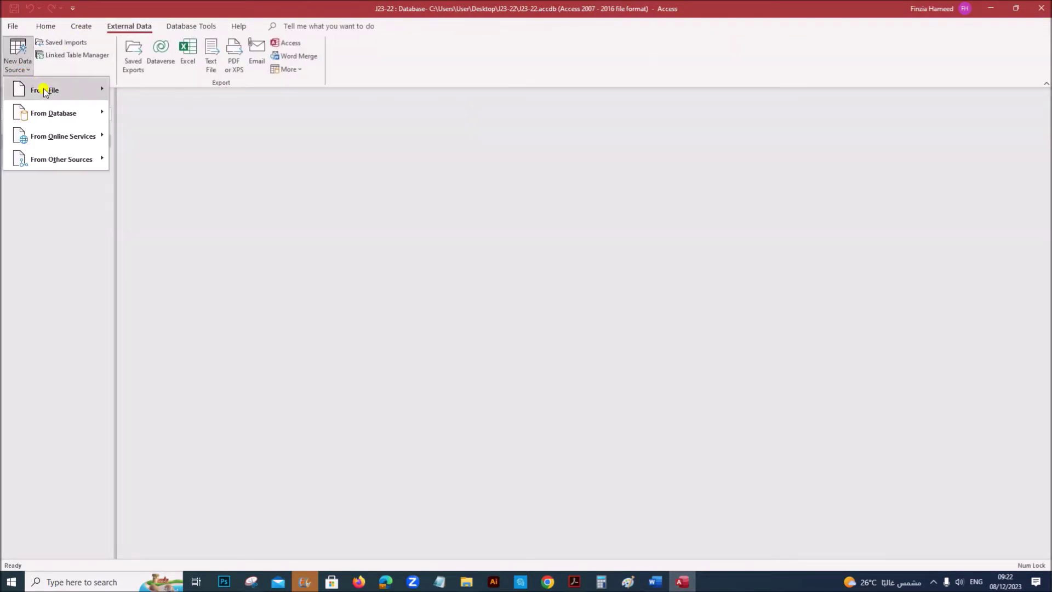
mouse_move(56, 95)
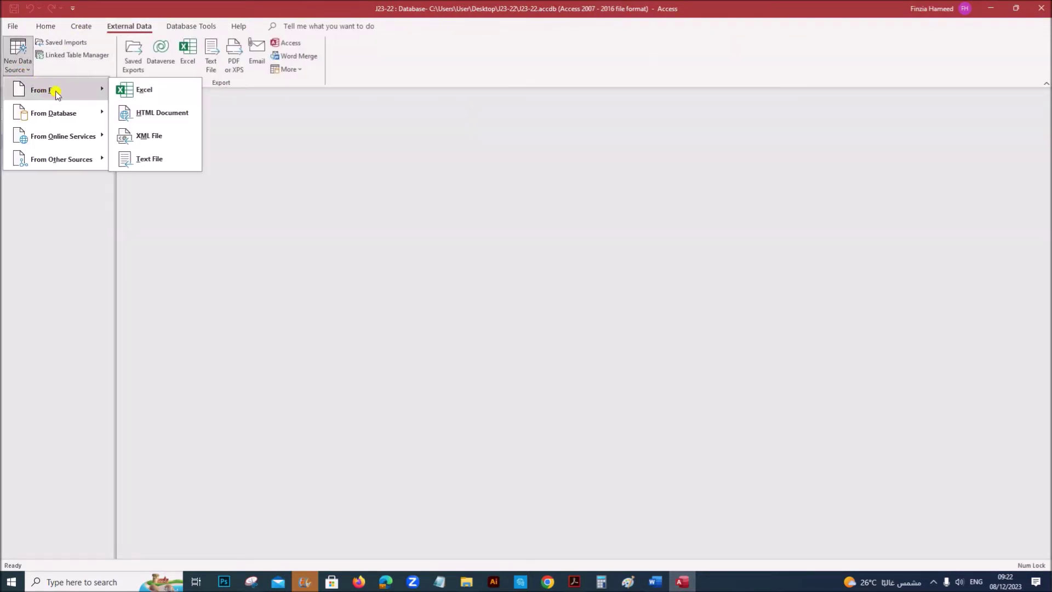
click(149, 165)
click(694, 212)
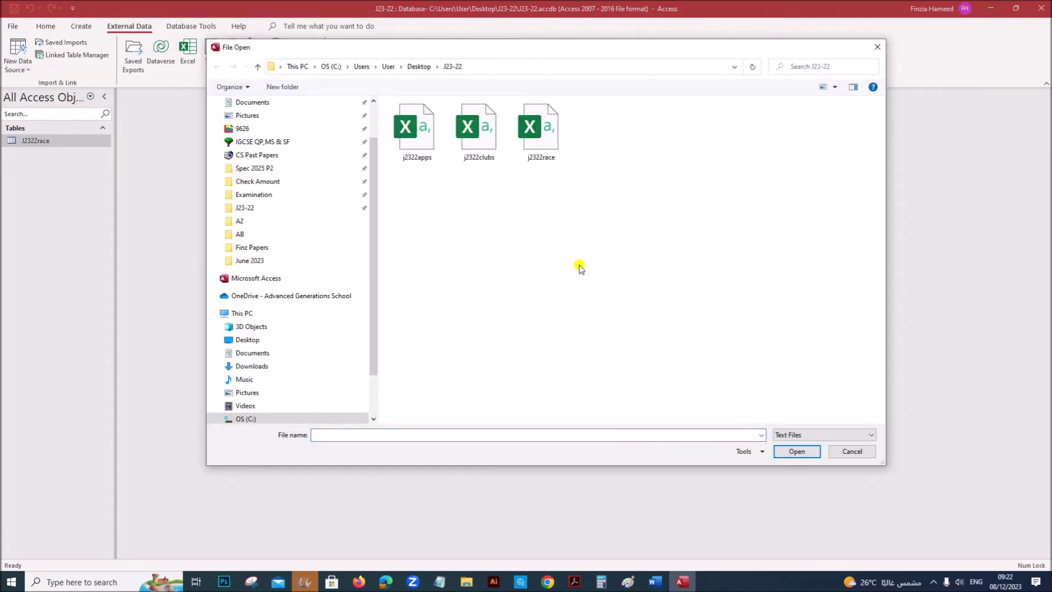
click(480, 136)
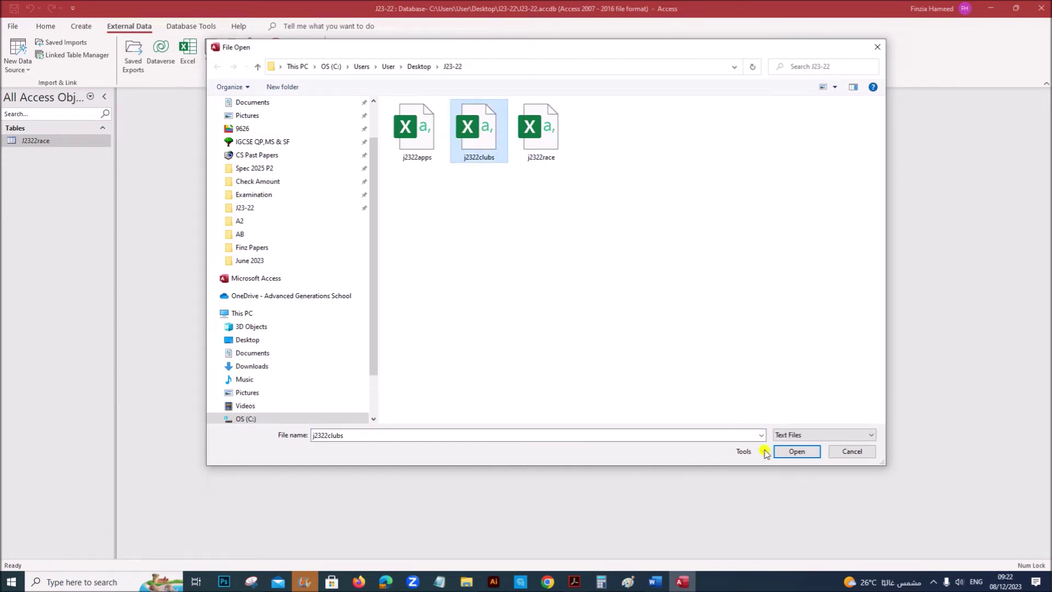
click(797, 451)
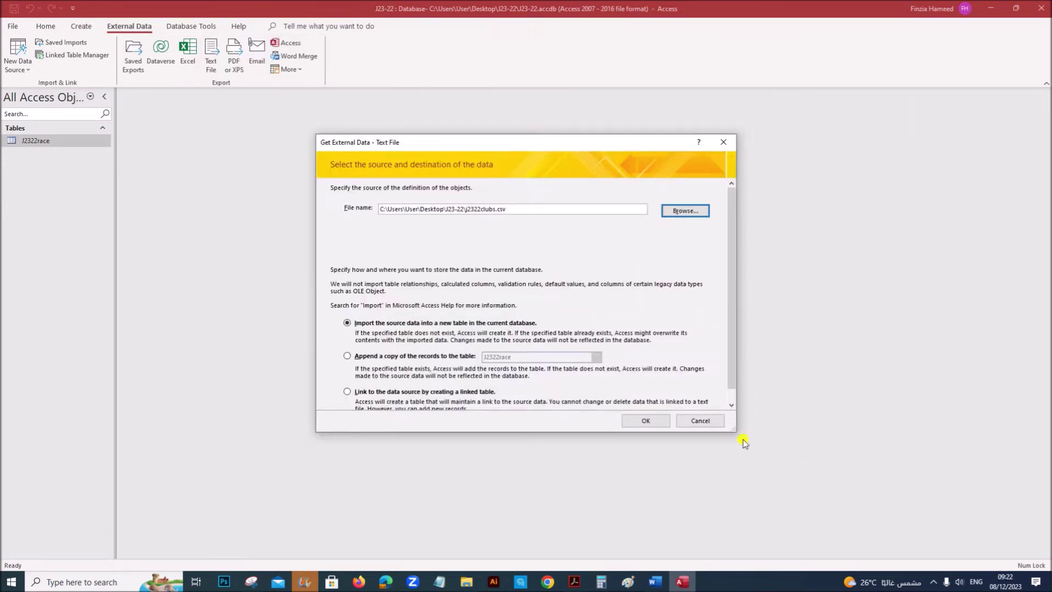
Import the clubs data into a new table, using comma-delimited fields and the first row as field names.
click(663, 422)
click(645, 371)
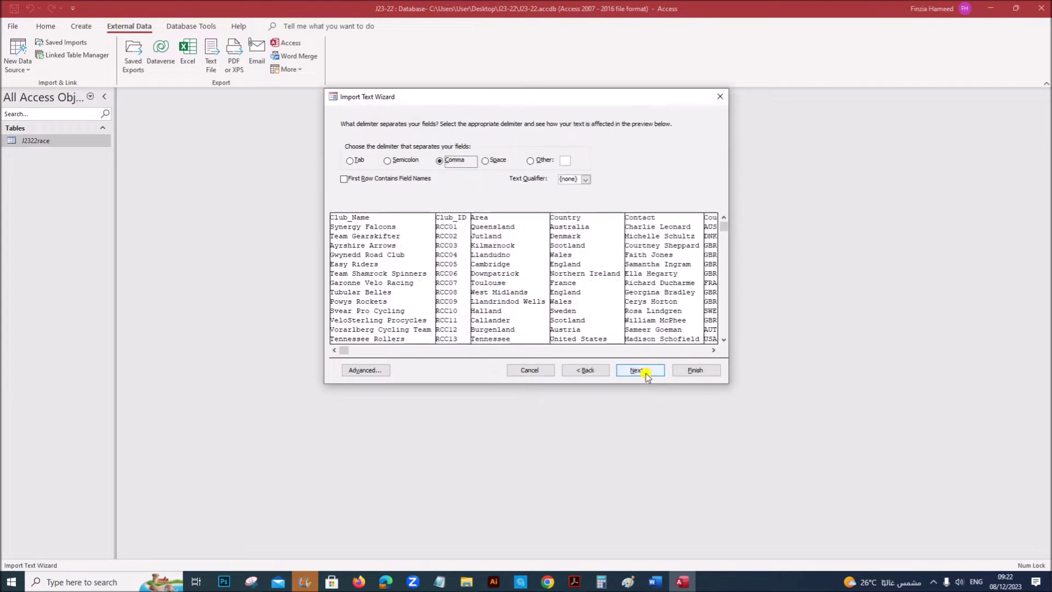
click(357, 180)
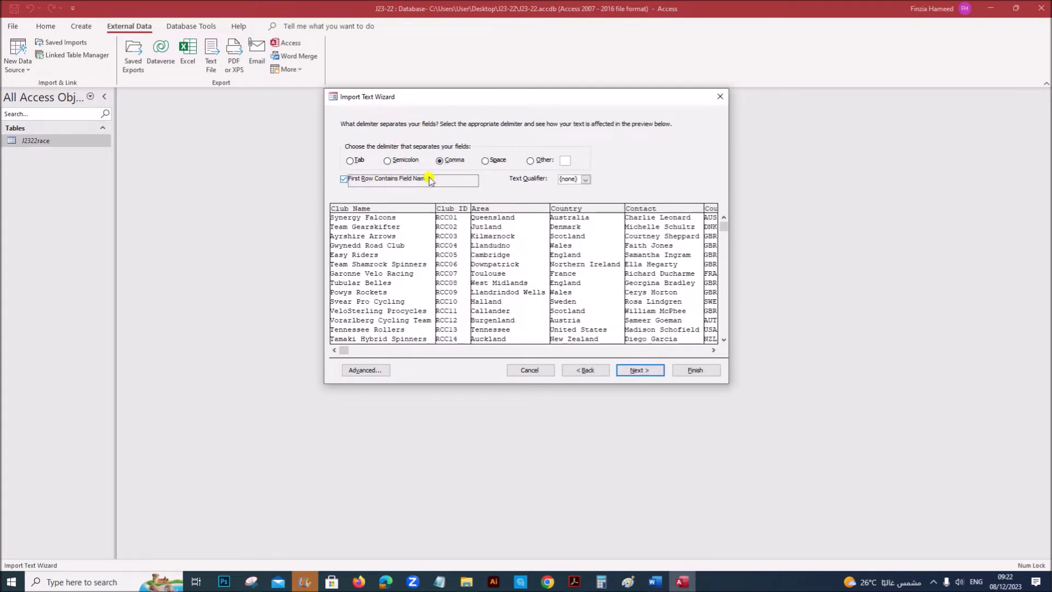
click(637, 371)
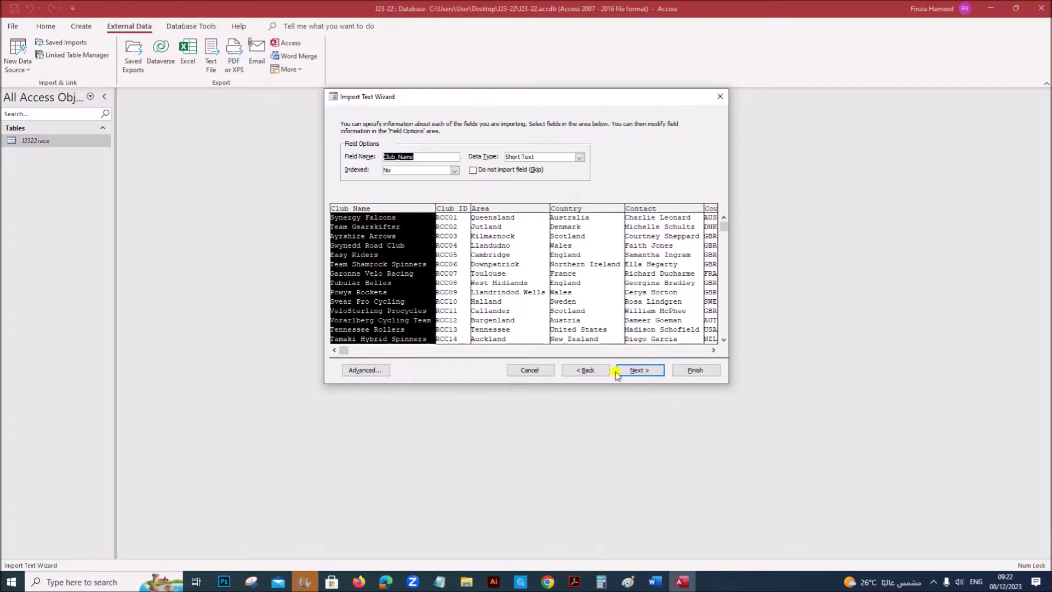
click(630, 371)
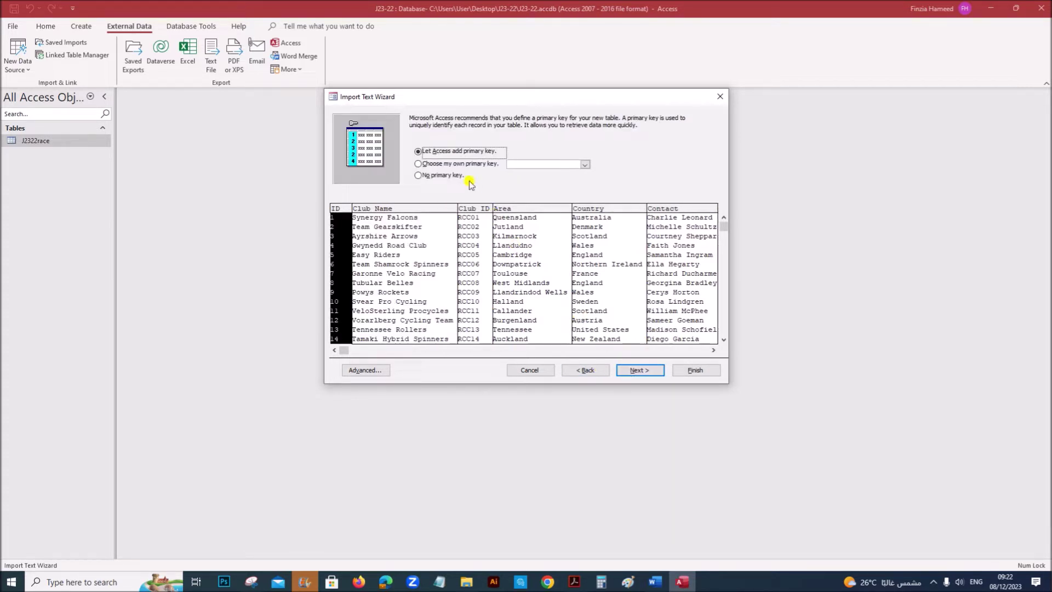
Check the required primary key in the exam paper and choose Club_ID as the imported table's own primary key.
click(462, 164)
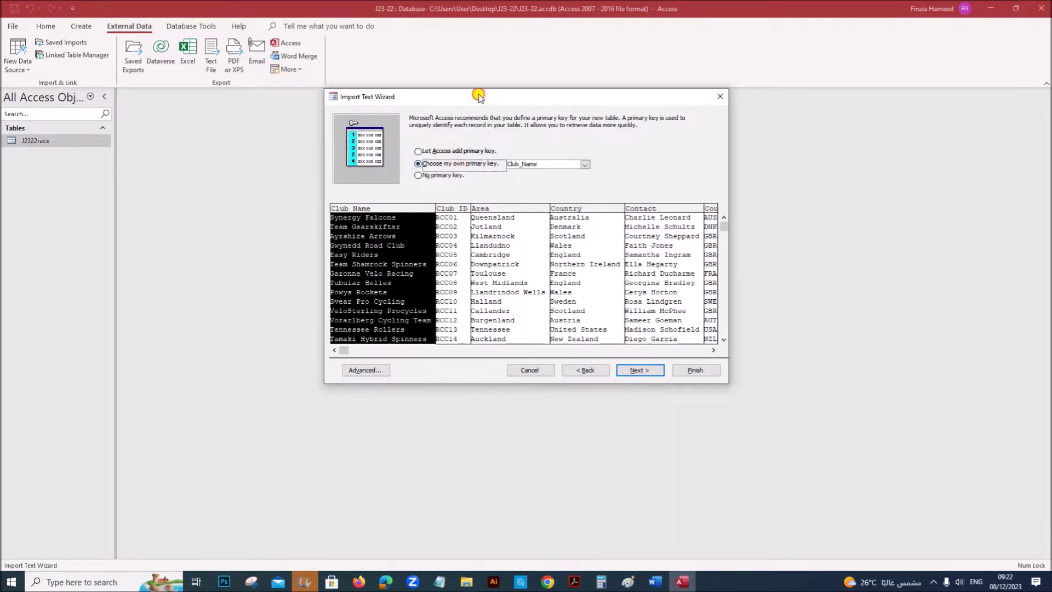
drag(477, 94, 426, 100)
click(575, 584)
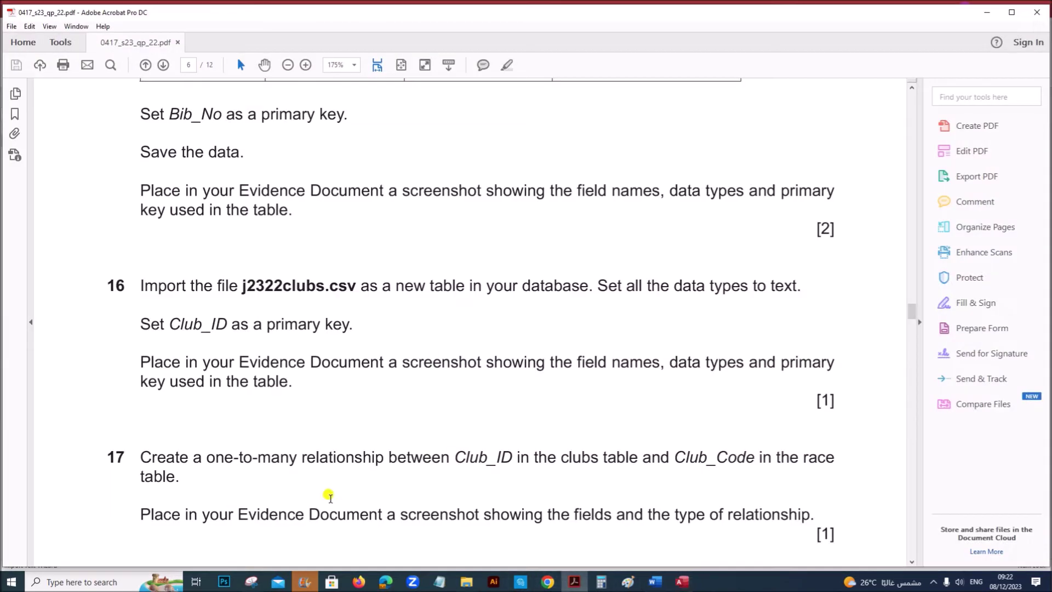
click(683, 582)
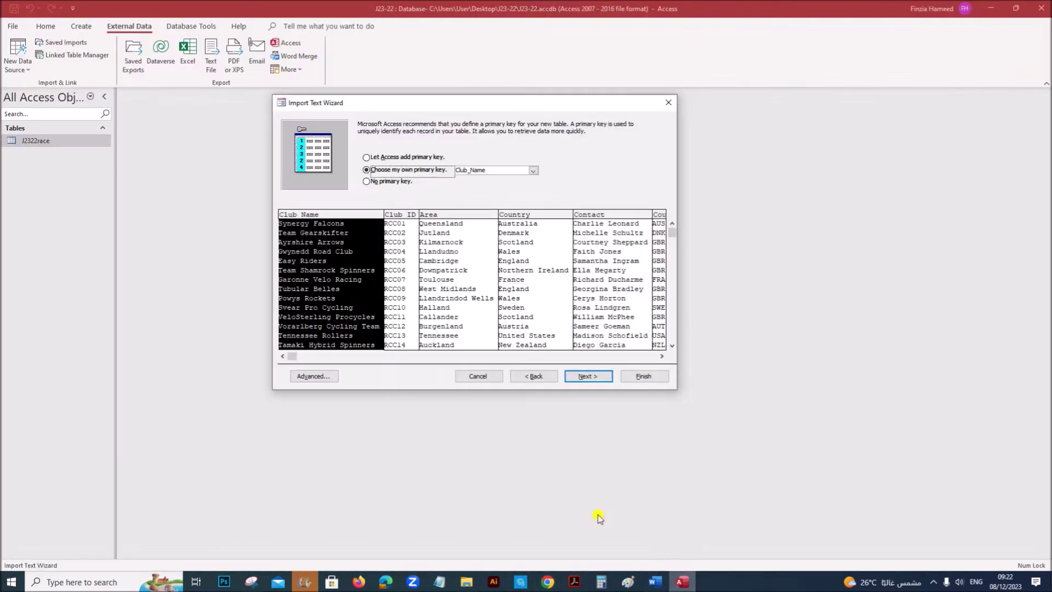
click(412, 234)
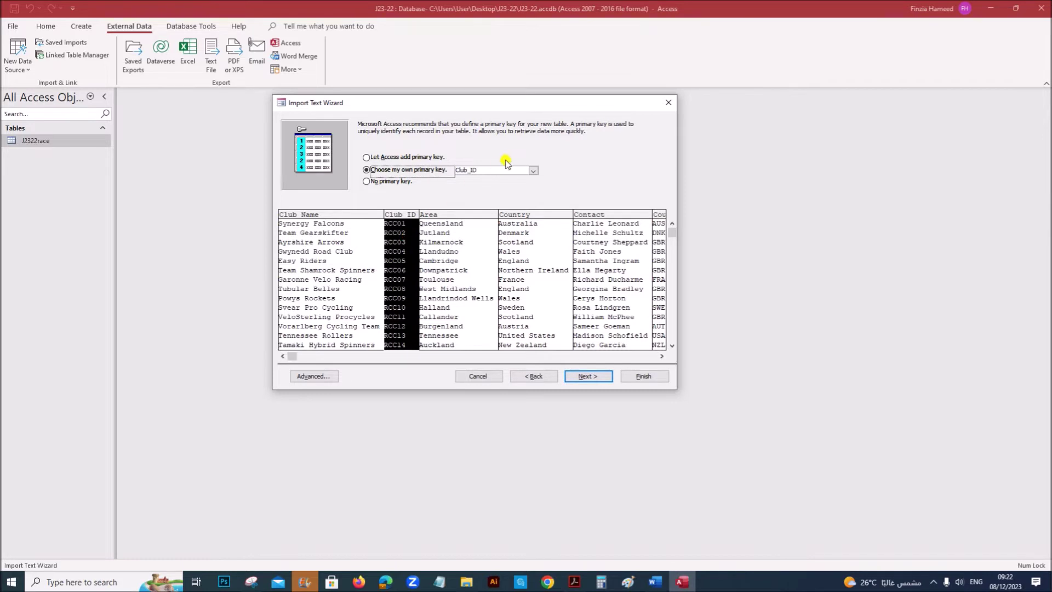
Check the data types of all fields in the import specification, and finish the import as table J2322clubs without saving the import steps.
click(316, 377)
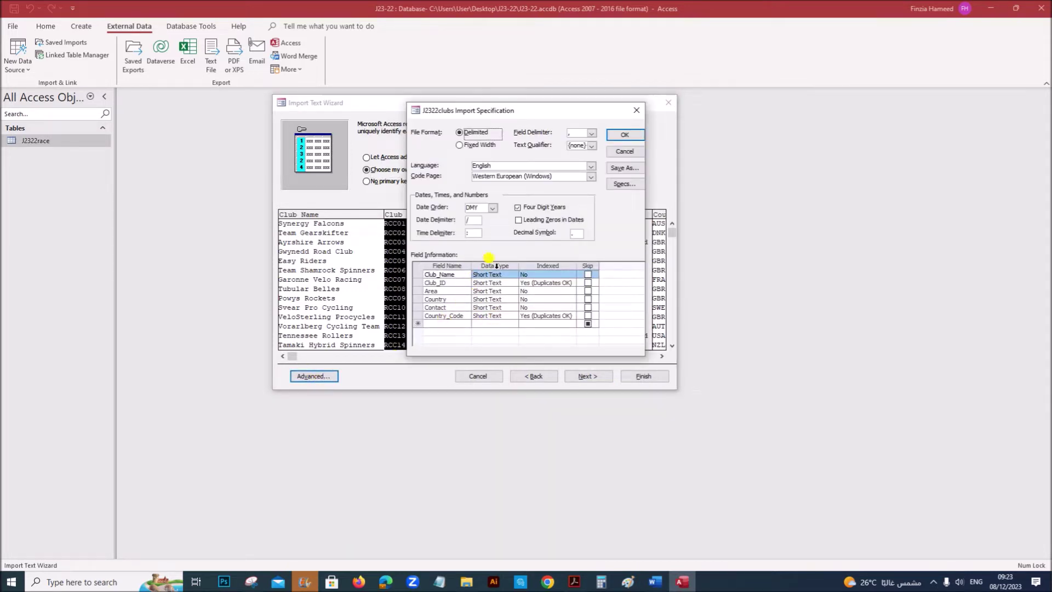
click(626, 135)
click(592, 376)
click(630, 376)
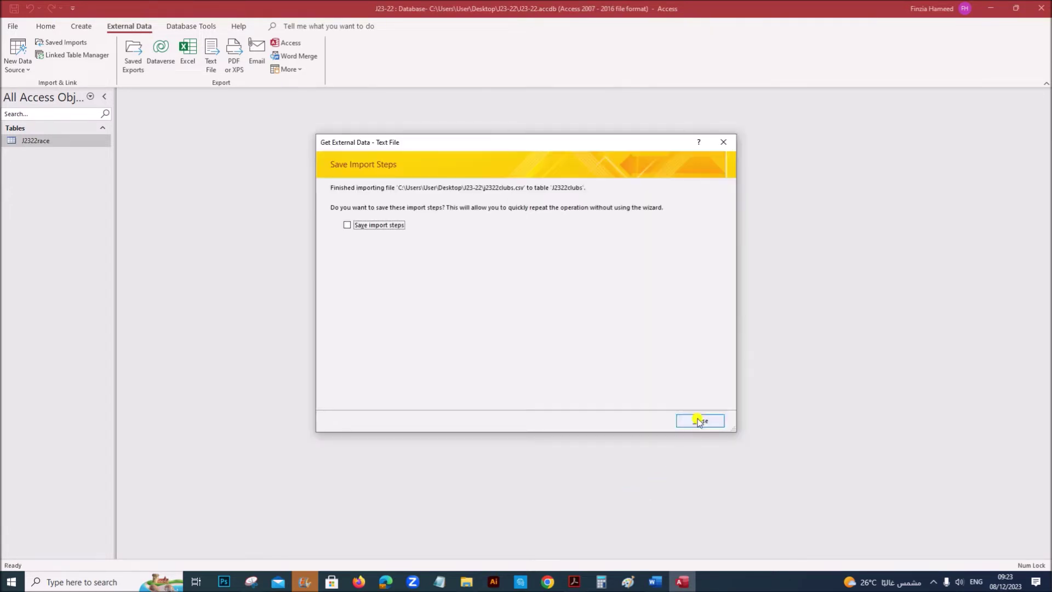
click(700, 421)
Read the evidence and relationship requirements of questions 16 and 17 in the exam paper, and return to the database.
key(alt+Tab)
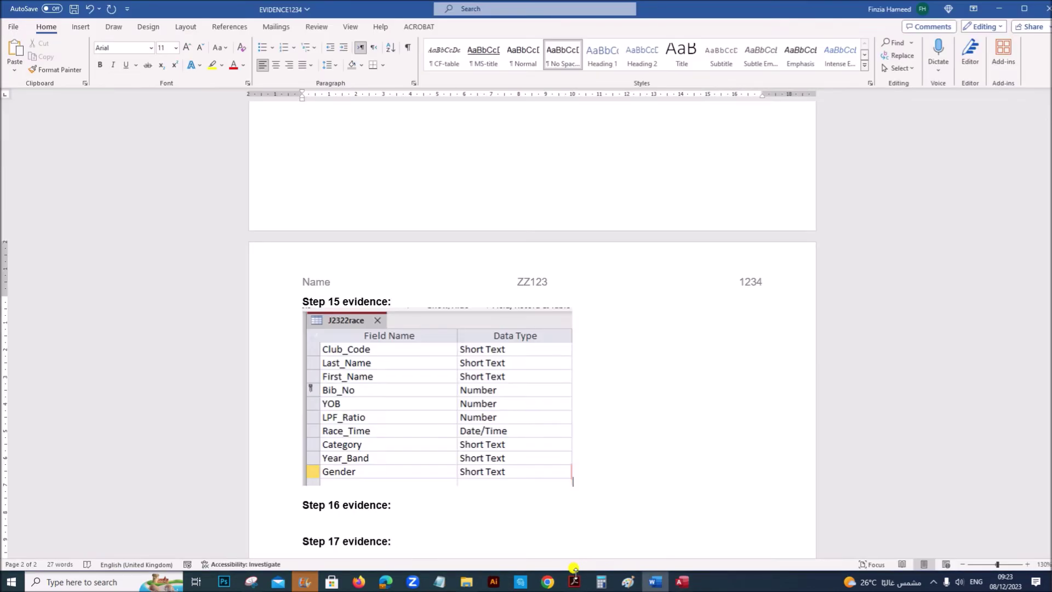
click(574, 581)
scroll(562, 536, down, 3)
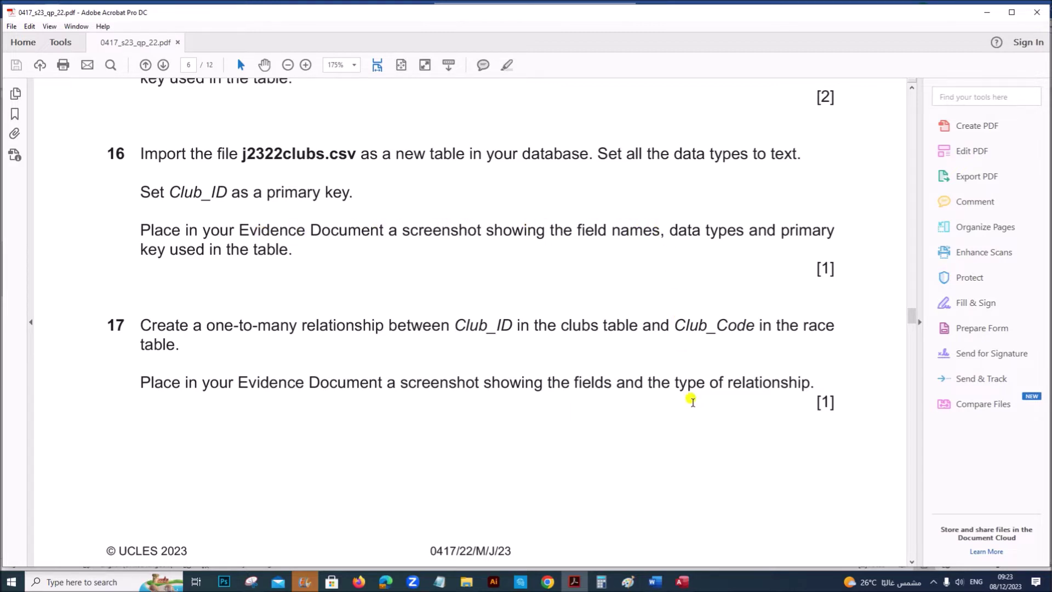
click(682, 580)
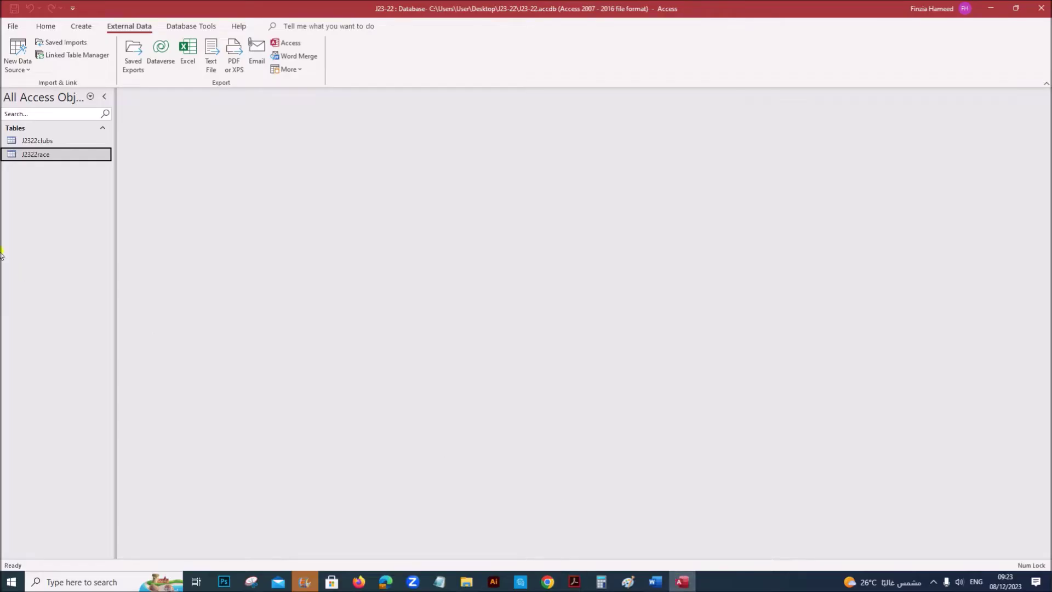
Open the J2322clubs table in Design View and clear the highlight from the first field name.
right_click(32, 156)
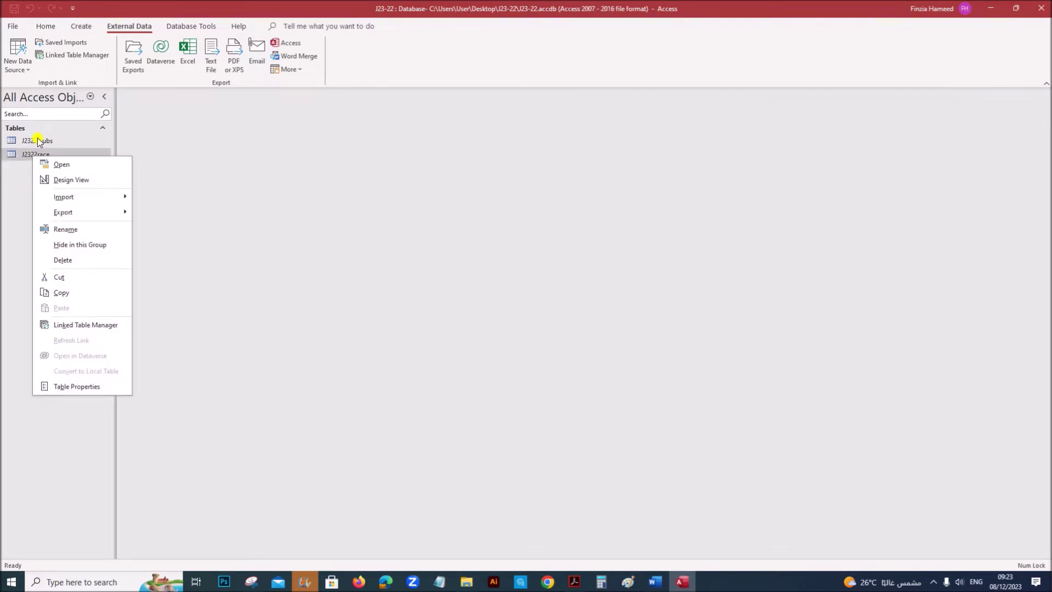
click(38, 141)
right_click(38, 141)
click(83, 165)
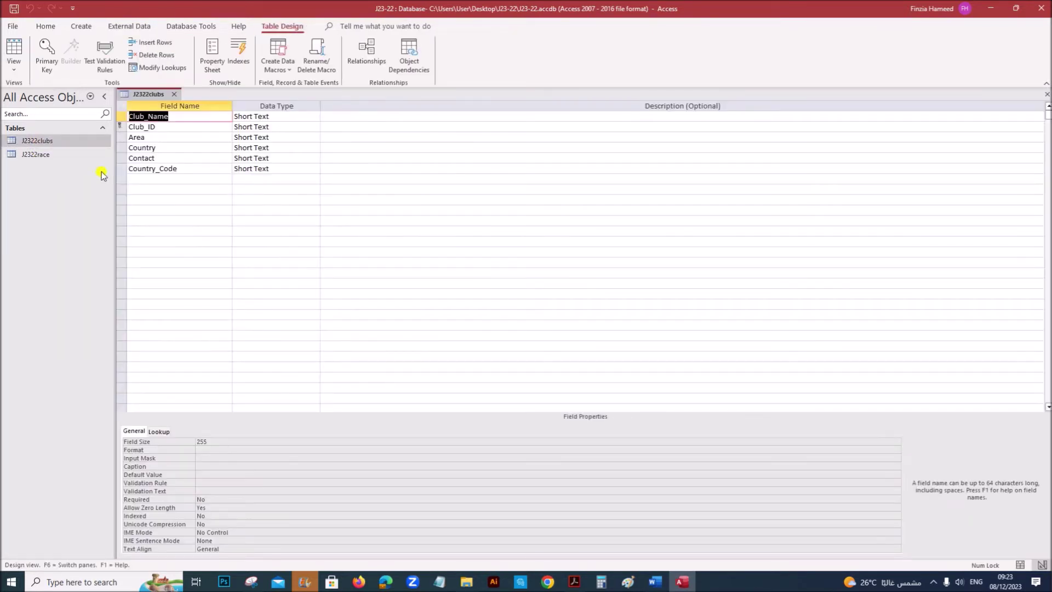
click(335, 158)
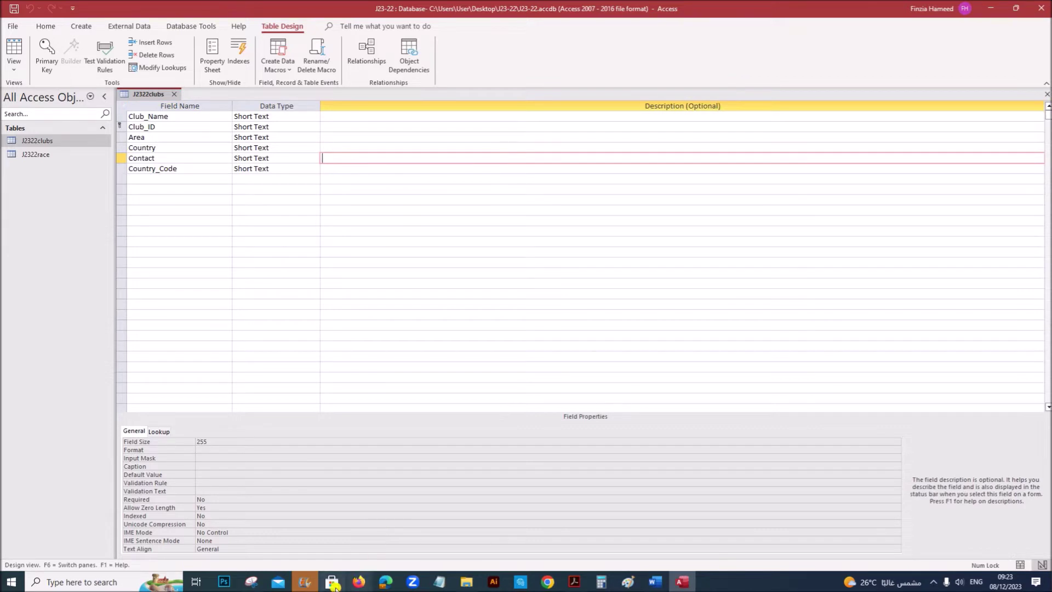
Snip the J2322clubs field names, data types and primary key, and paste the screenshot under Step 16 evidence in the EVIDENCE1234 Word document.
click(251, 582)
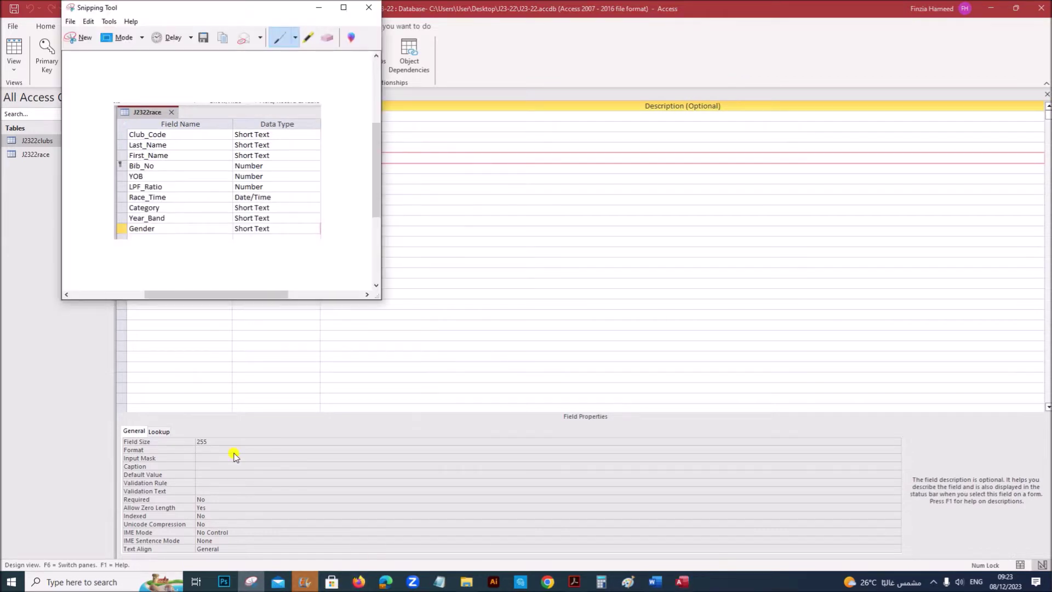
click(79, 38)
drag(115, 82, 316, 184)
click(656, 582)
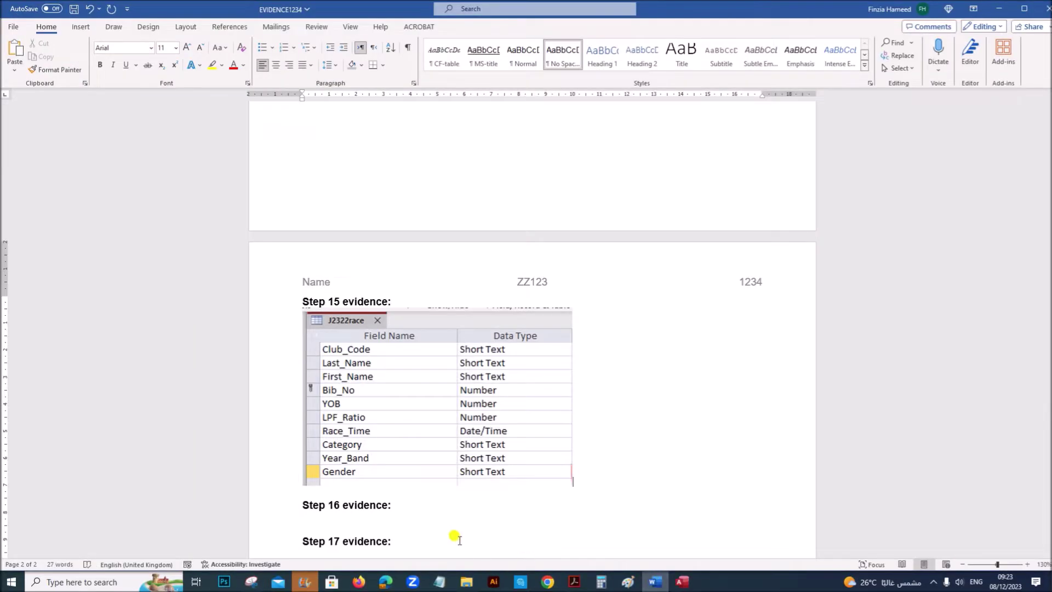
scroll(483, 545, down, 3)
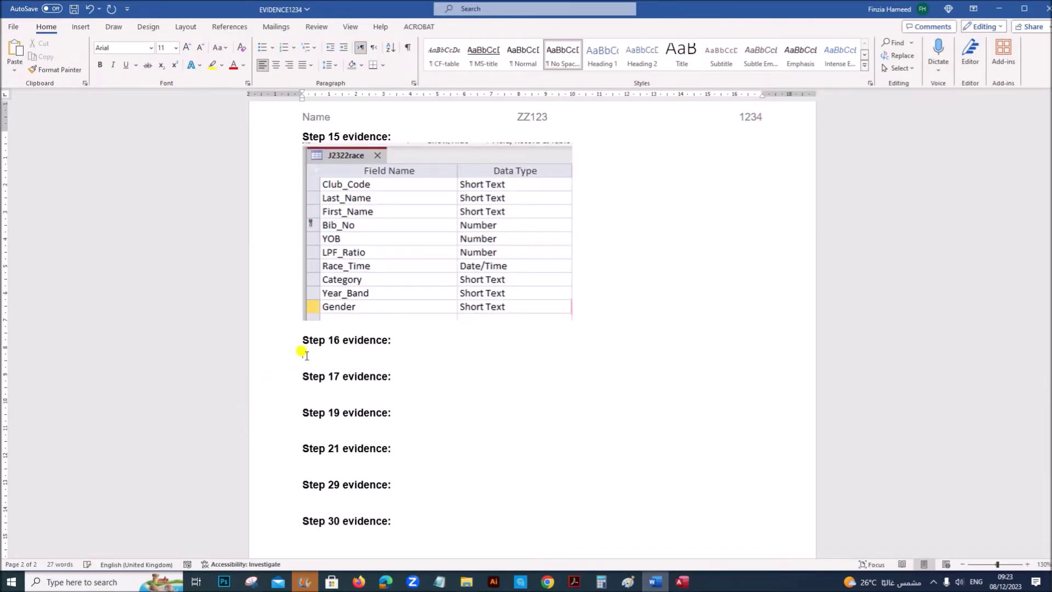
key(ctrl+v)
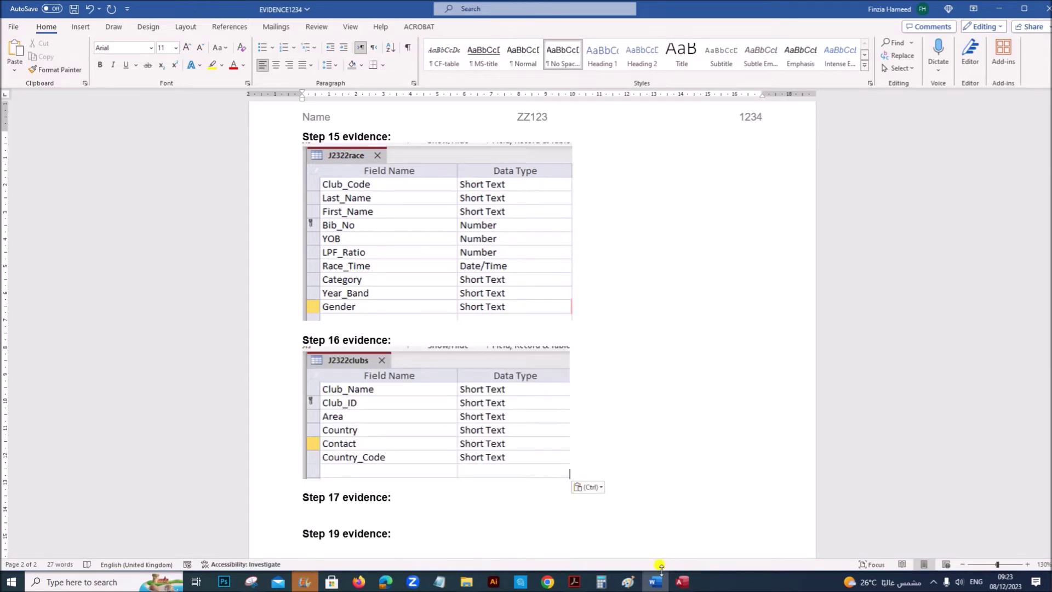
Read the relationship requirements of question 17 in the exam paper PDF, and return to the database.
click(681, 582)
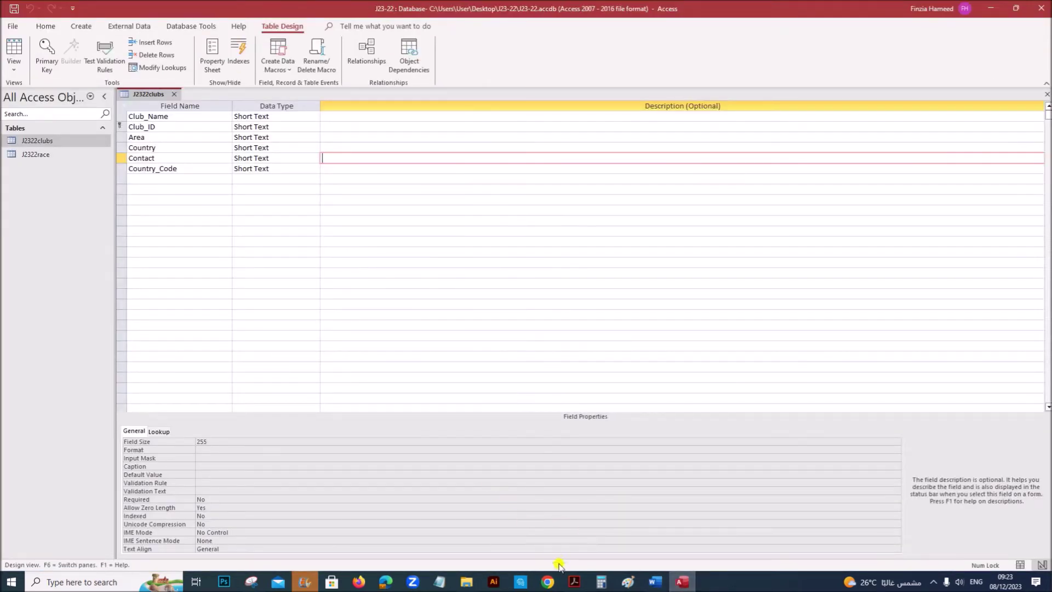
click(574, 582)
scroll(474, 490, down, 1)
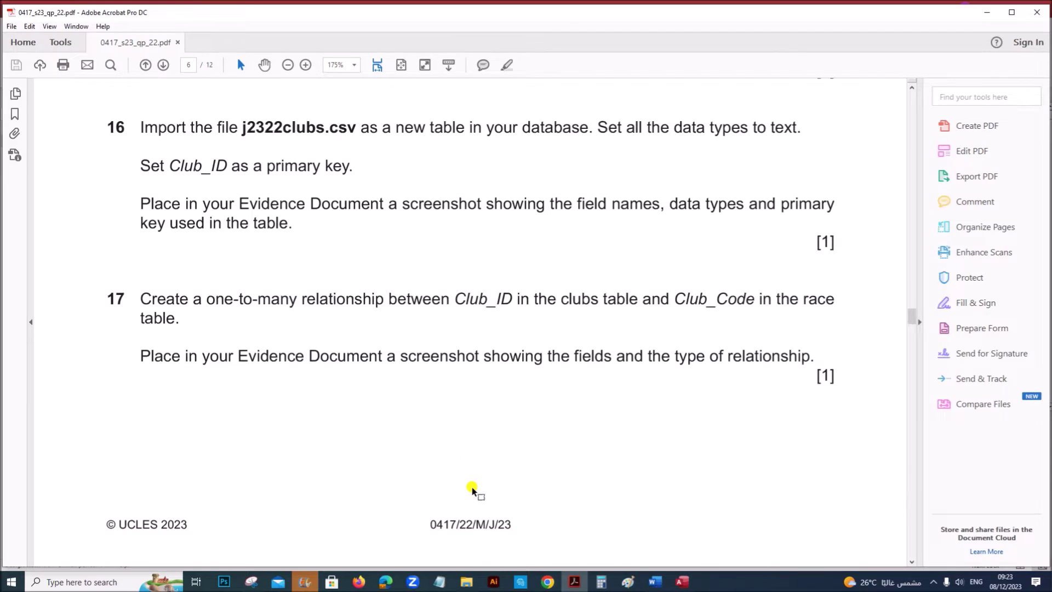
scroll(473, 490, down, 1)
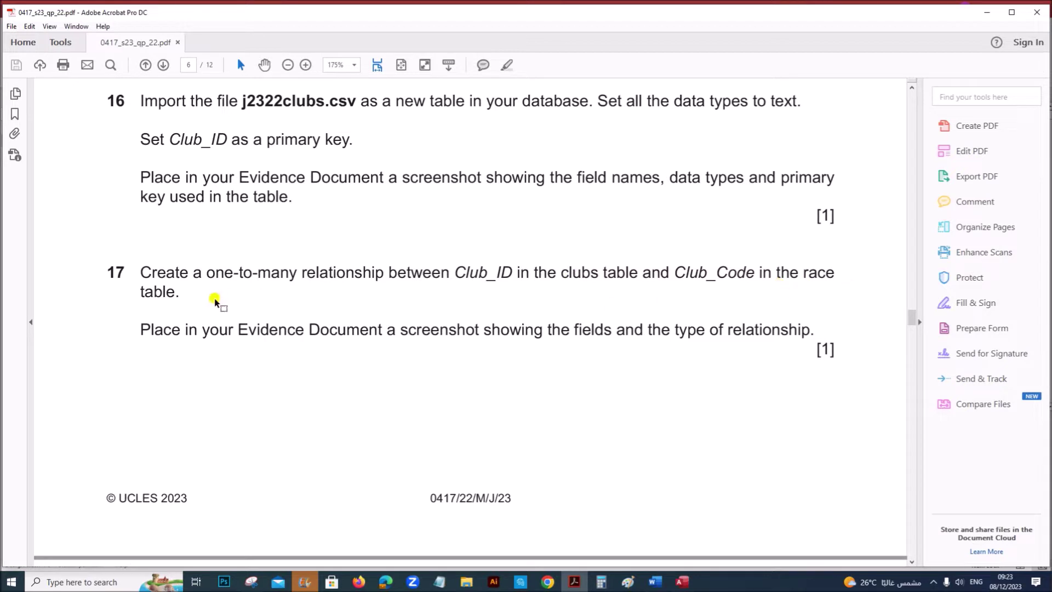
click(678, 583)
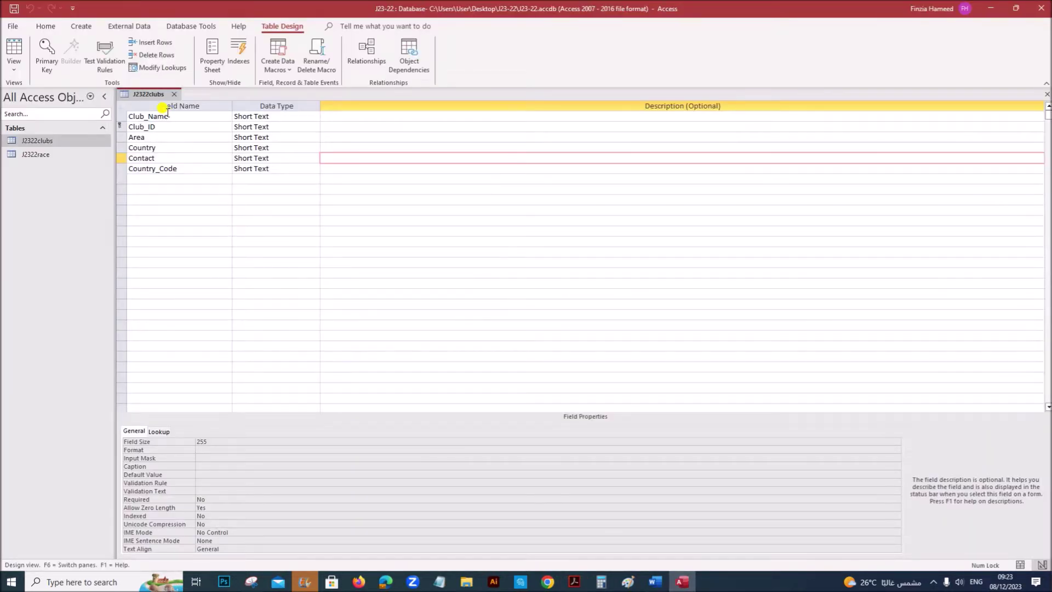
Close the J2322clubs design and add the J2322clubs and J2322race tables to the Relationships layout.
click(173, 95)
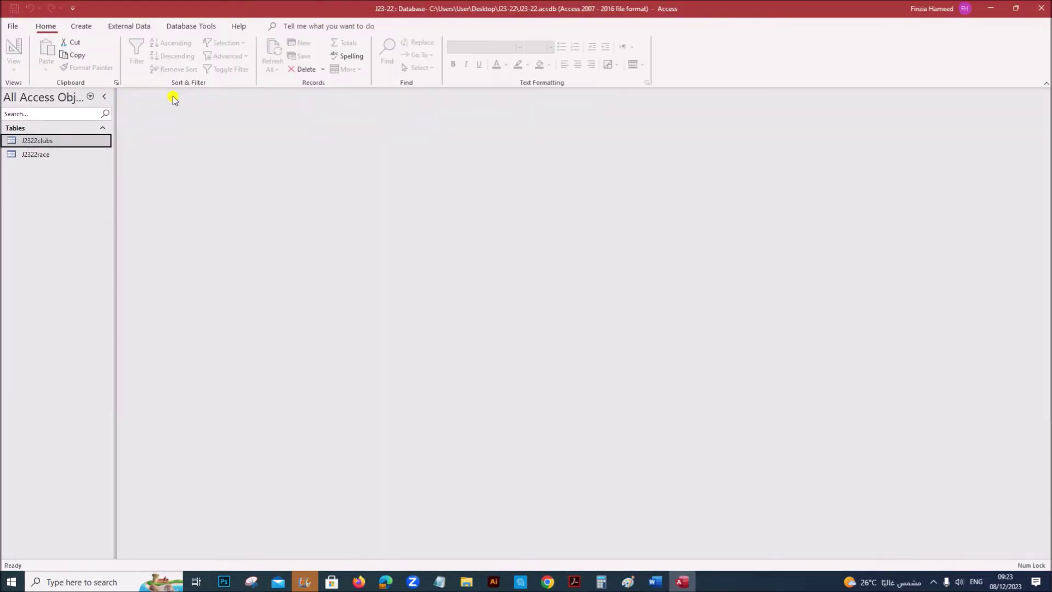
click(175, 27)
click(142, 61)
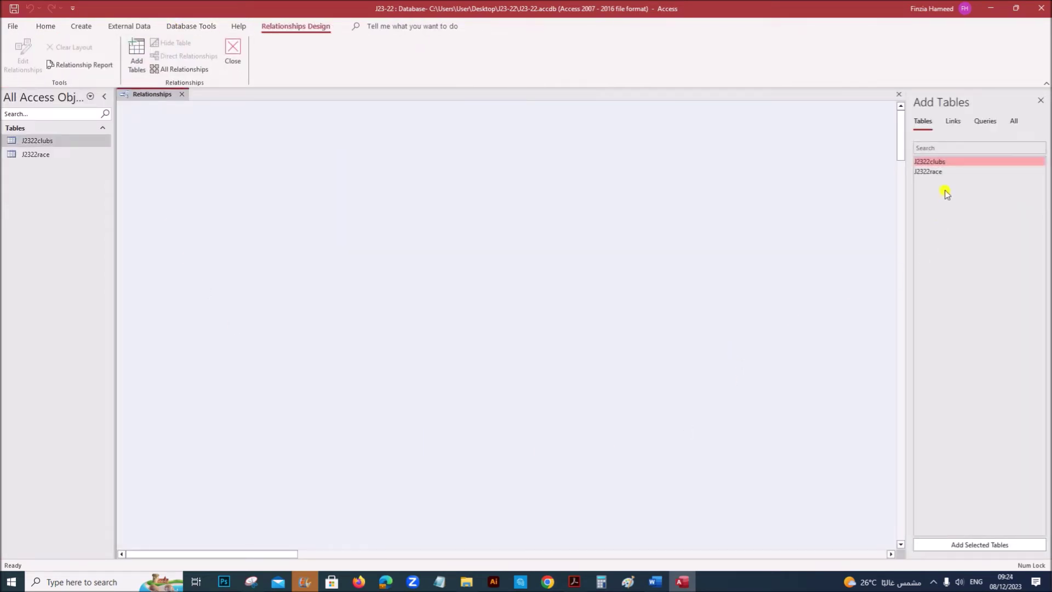
drag(940, 160, 346, 208)
drag(942, 173, 535, 254)
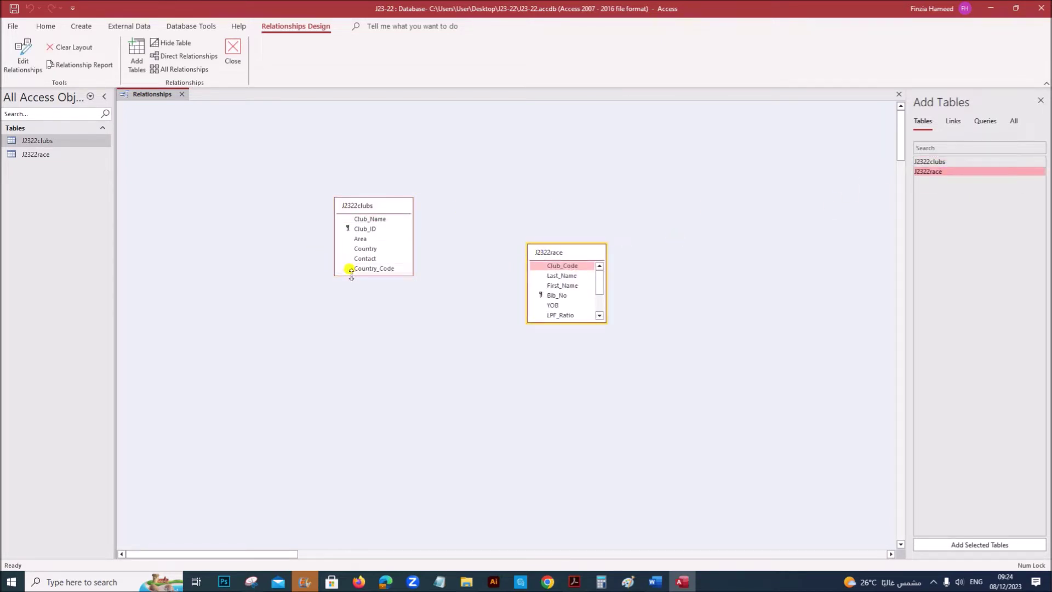
Lengthen both table boxes to show all their fields, and place J2322race level with J2322clubs.
drag(351, 275, 351, 332)
drag(580, 323, 576, 380)
drag(561, 254, 506, 204)
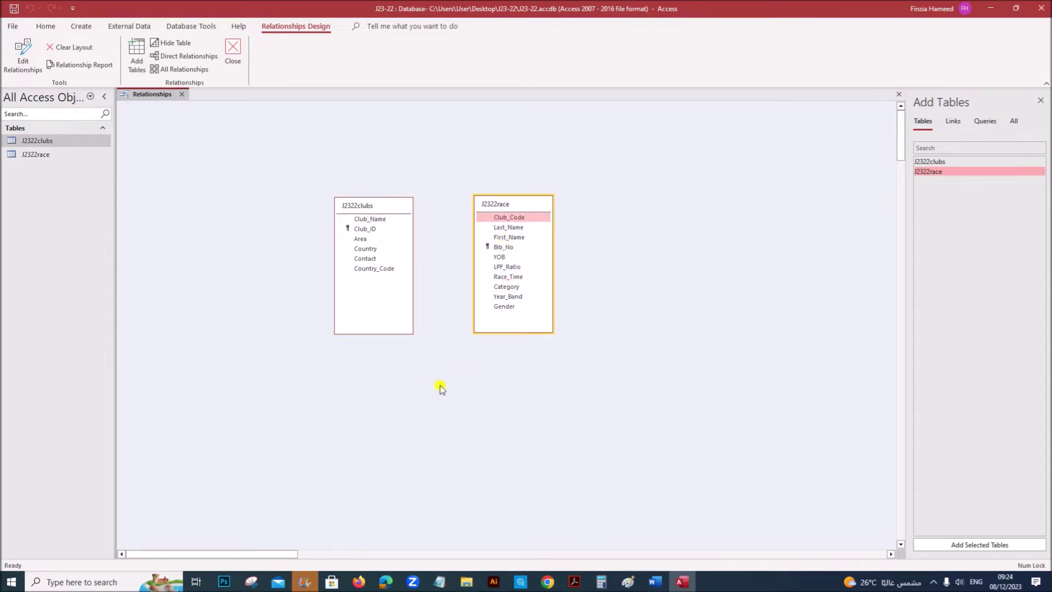
Create a one-to-many relationship from Club_ID in J2322clubs to Club_Code in J2322race, and move the J2322race box slightly lower.
click(359, 229)
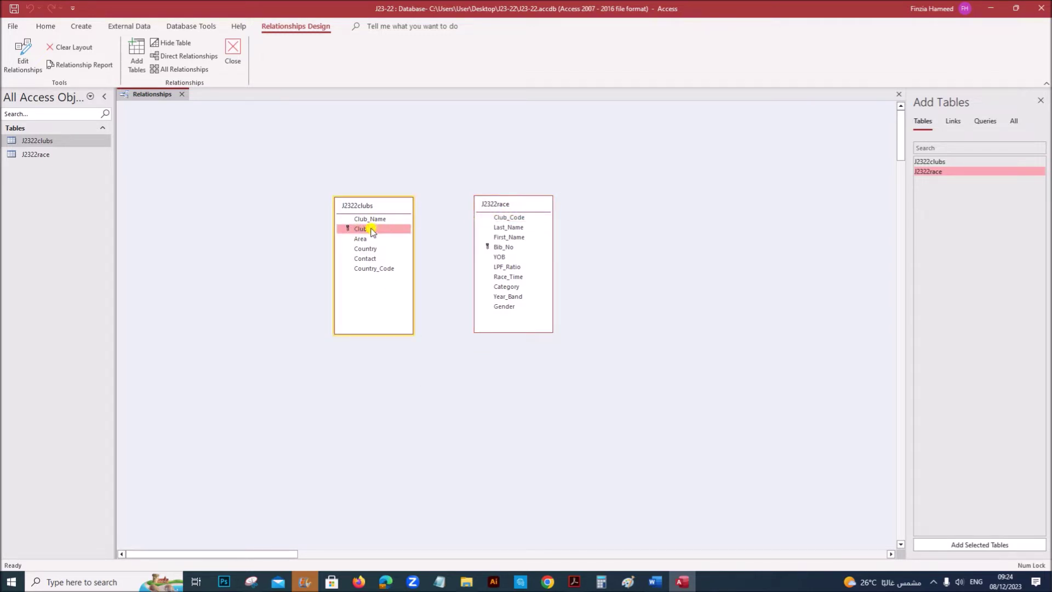
drag(367, 231, 505, 221)
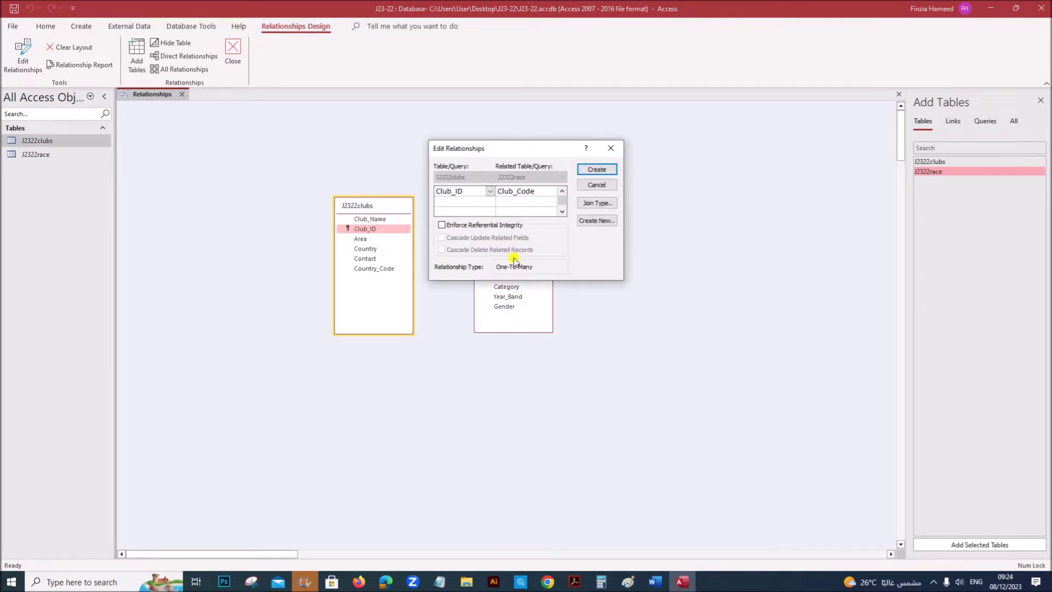
click(597, 169)
drag(525, 204, 522, 254)
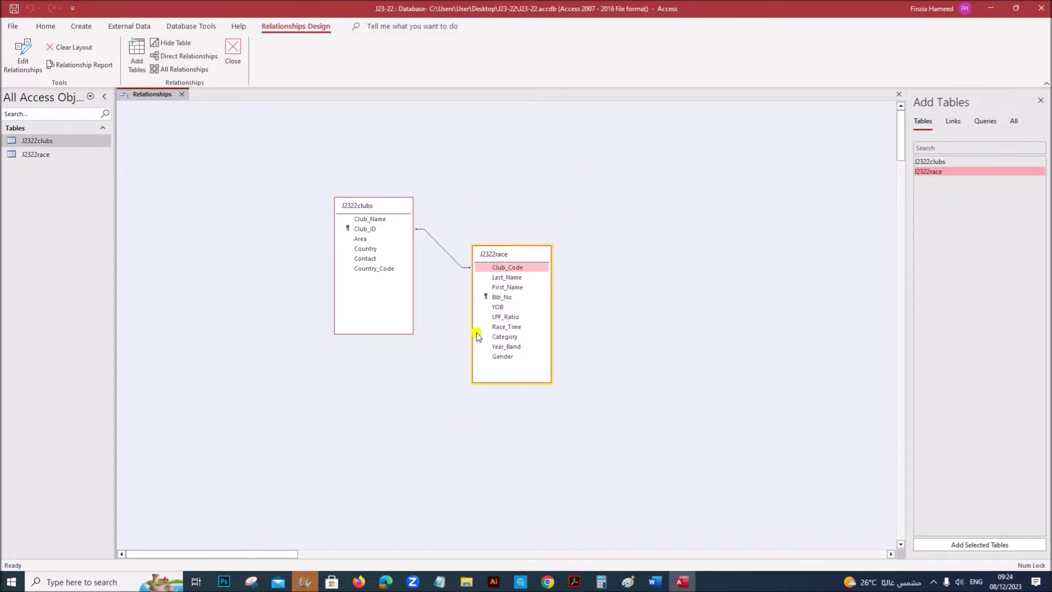
Check question 17's evidence requirement, and open the relationship's edit dialog, placing it beside the two tables so everything is visible.
click(574, 582)
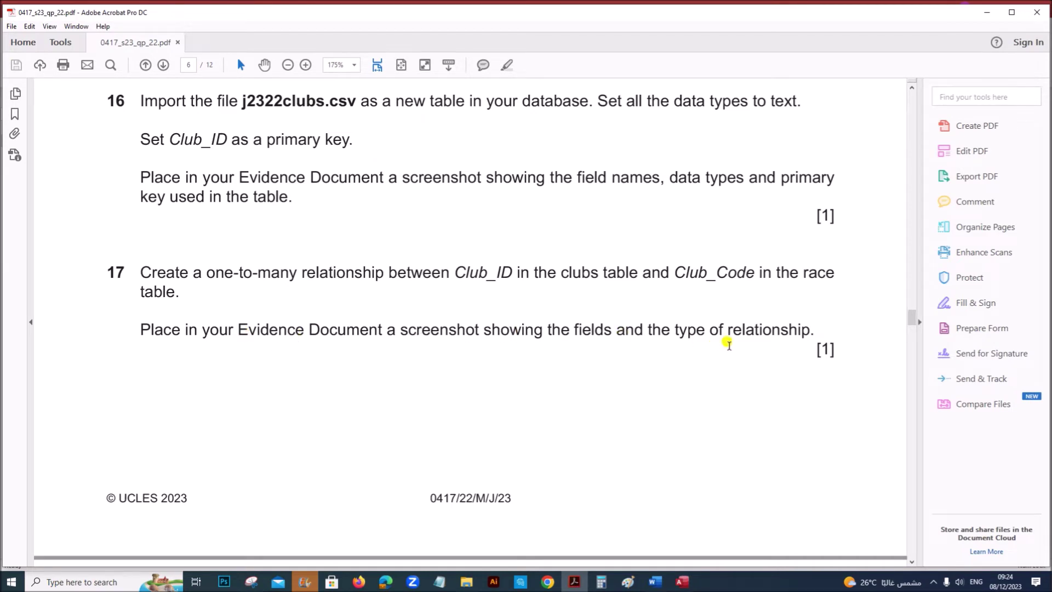
click(683, 581)
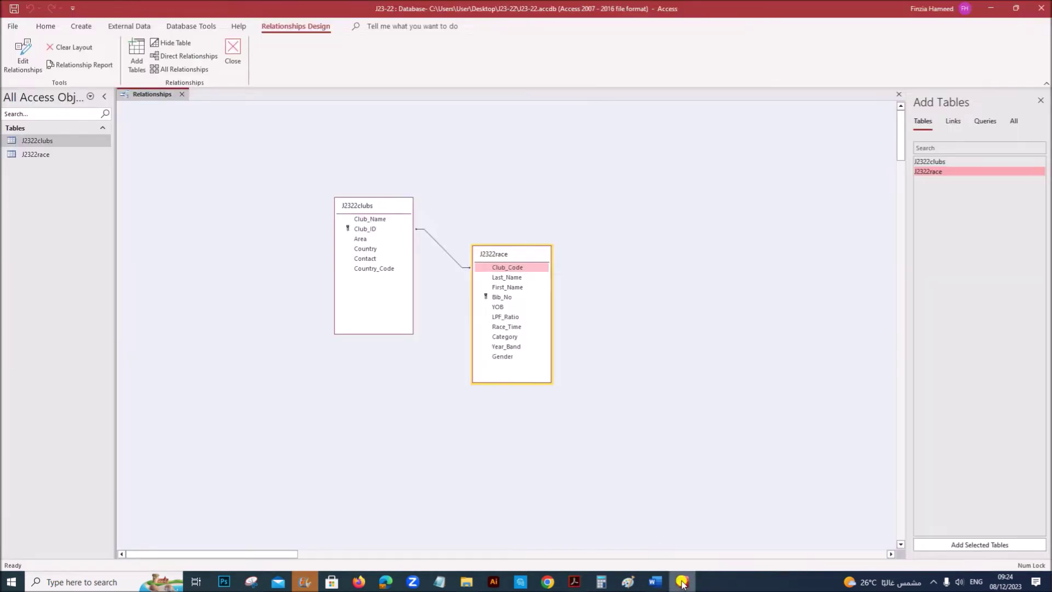
click(459, 264)
right_click(458, 264)
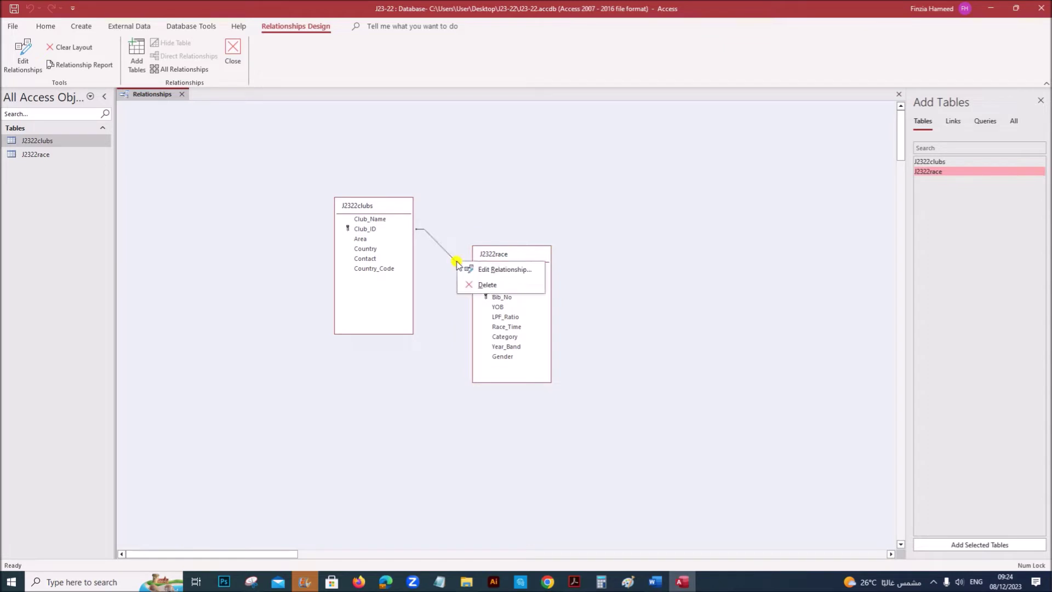
click(489, 269)
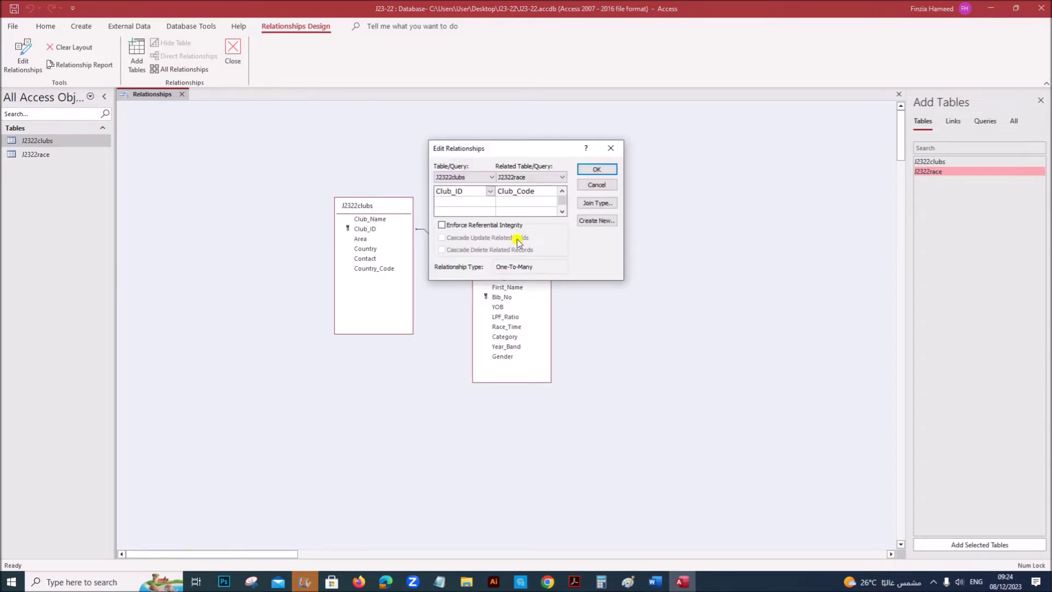
drag(559, 157, 696, 206)
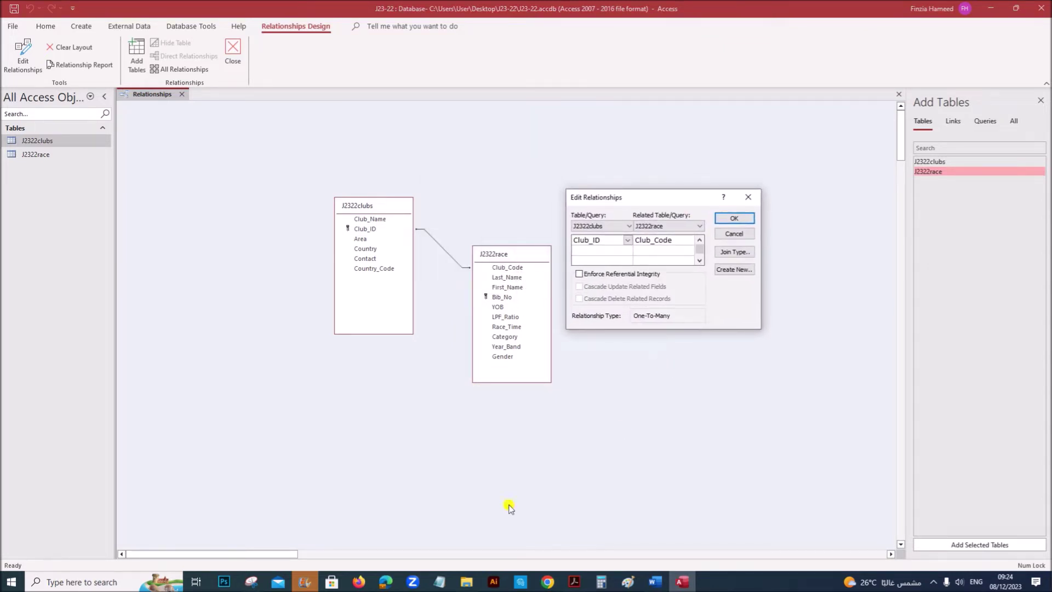
Snip the related tables together with the Edit Relationships dialog, and paste the screenshot under Step 17 evidence in the Word document.
click(251, 582)
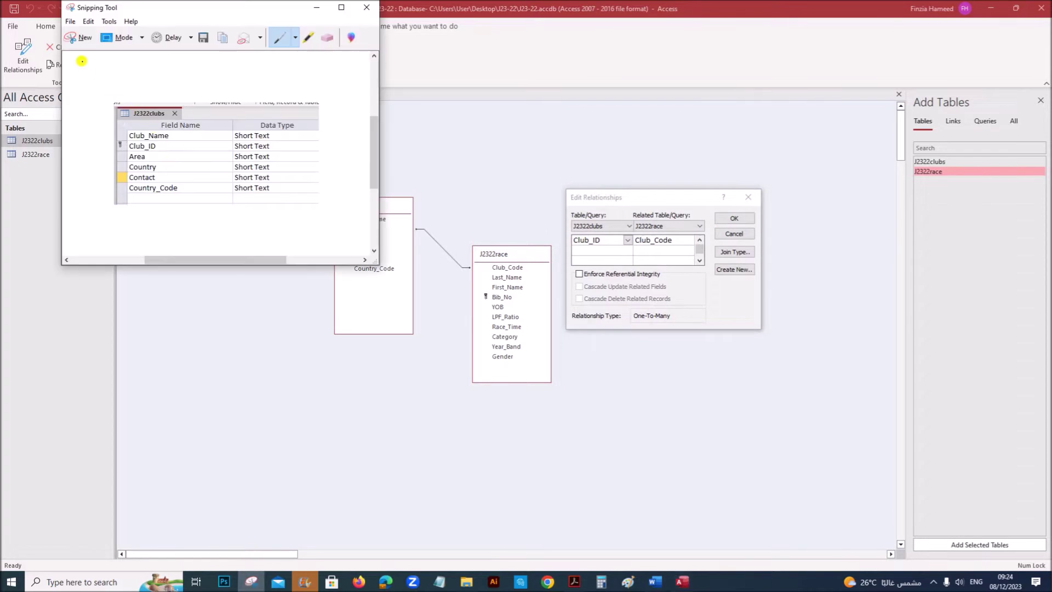
click(76, 37)
drag(316, 162, 771, 411)
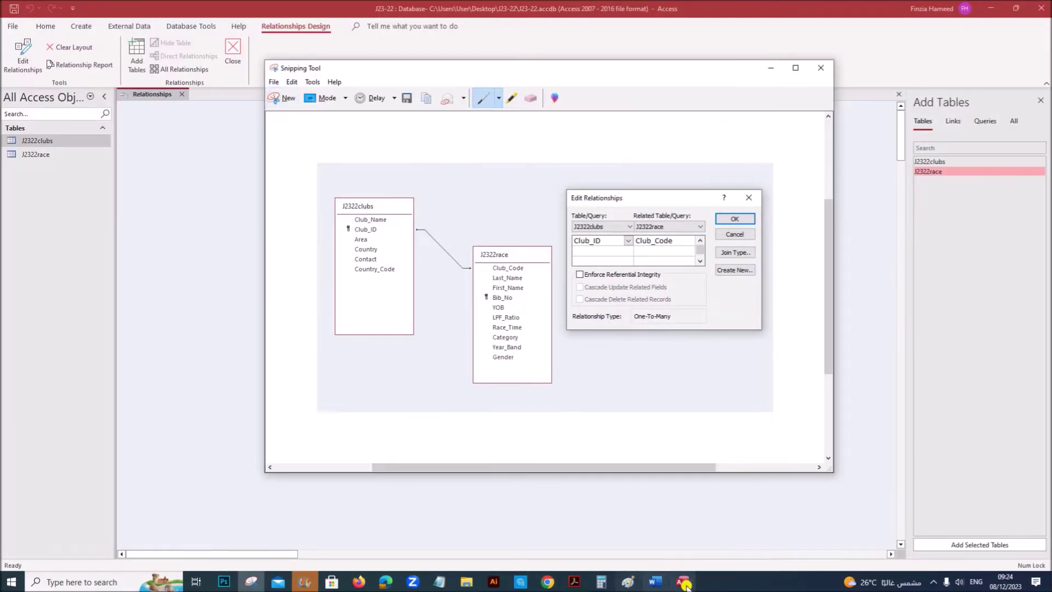
click(655, 582)
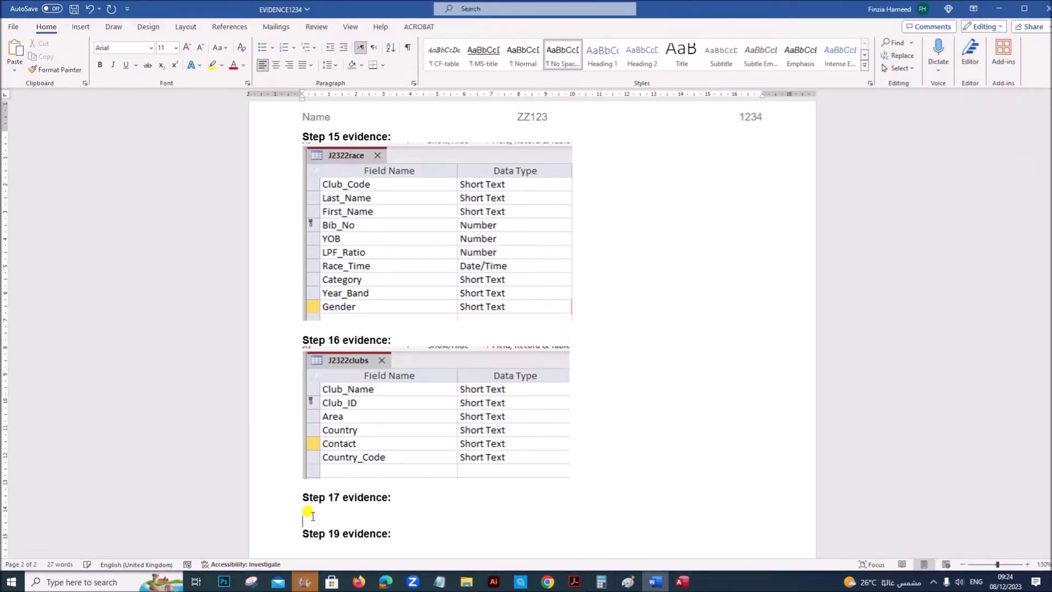
key(ctrl+v)
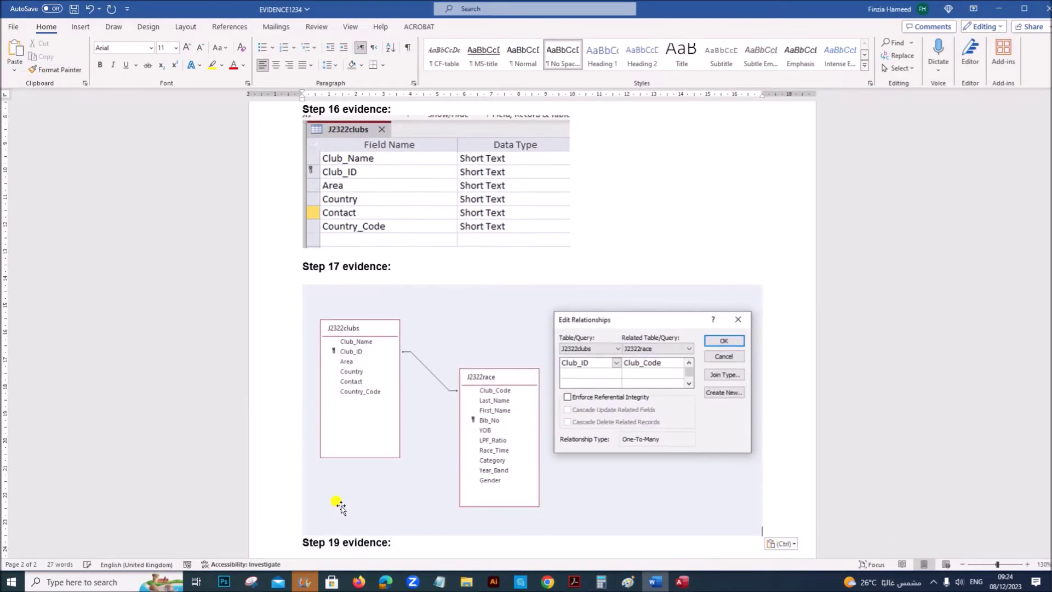
Insert blank lines before the Step 19 evidence heading to move it onto the next page.
scroll(340, 505, down, 5)
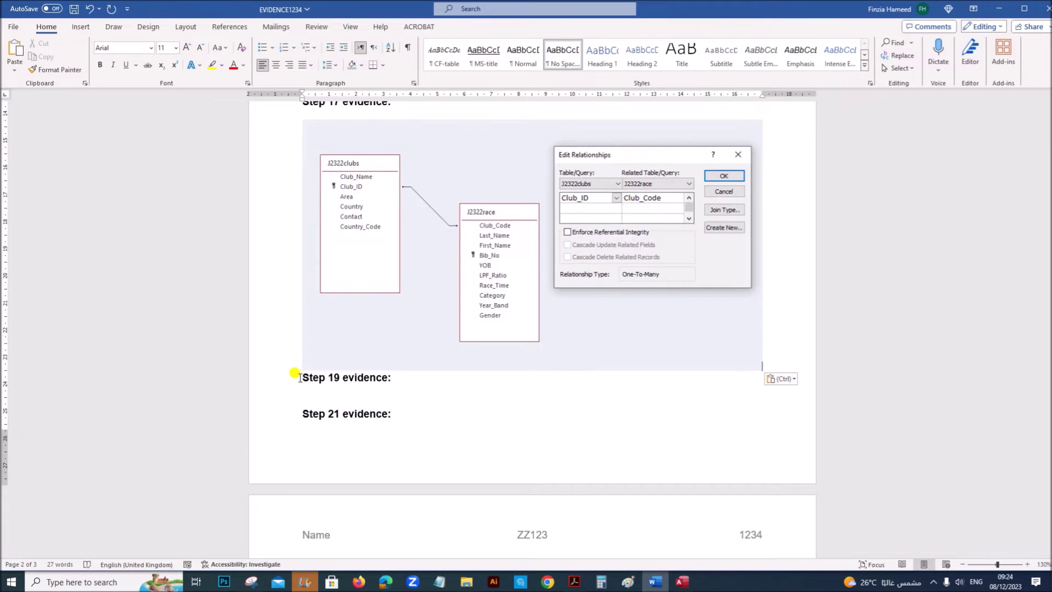
key(Return)
key(Return)
key(Return)
key(Return)
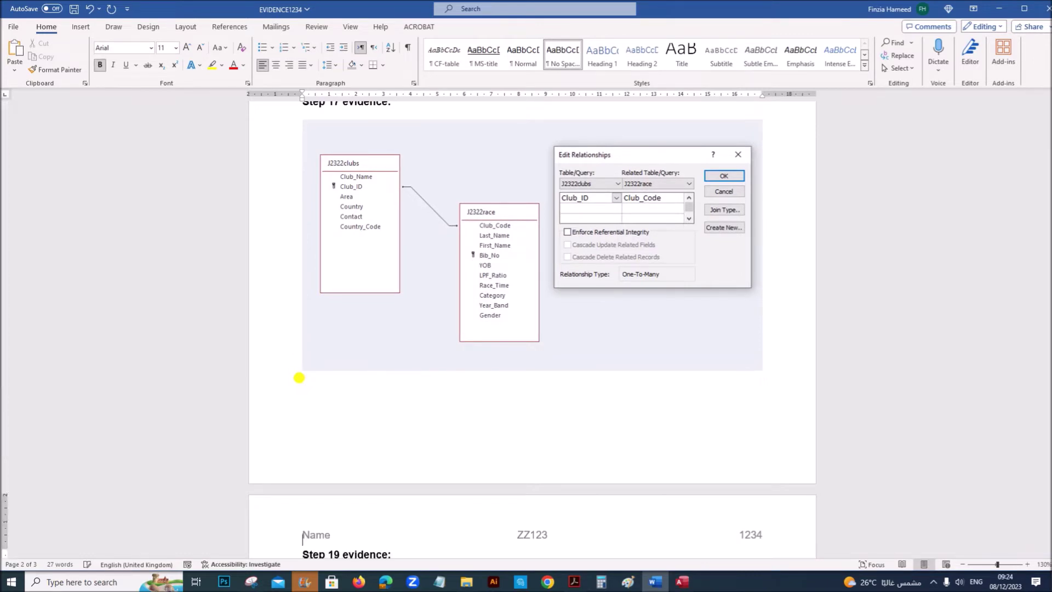
Read questions 18 and 19 about the data entry form in the exam paper, and return to the database.
click(574, 582)
scroll(550, 475, down, 2)
scroll(550, 475, down, 10)
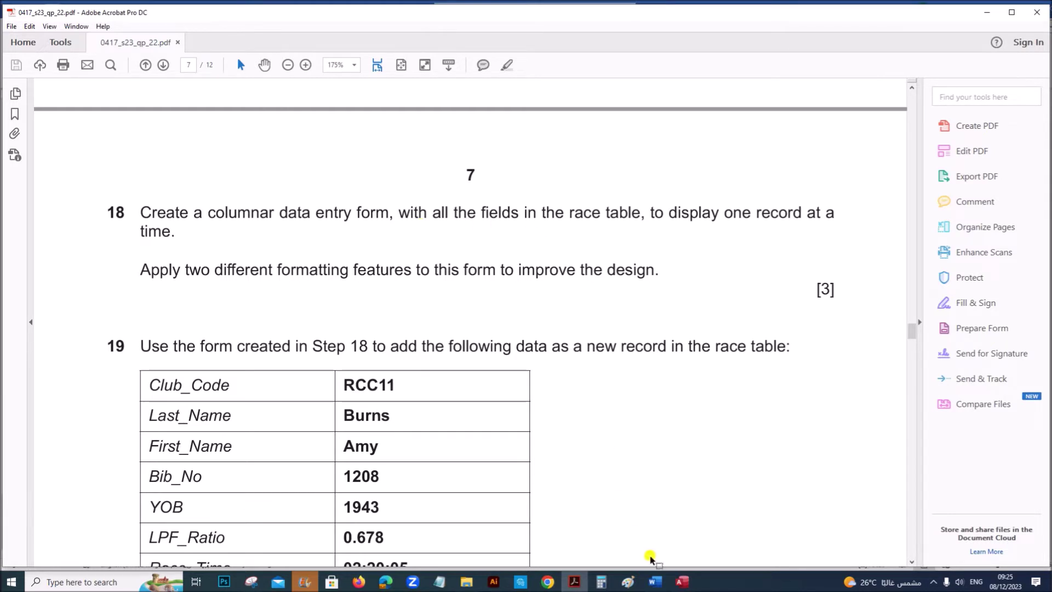
click(683, 579)
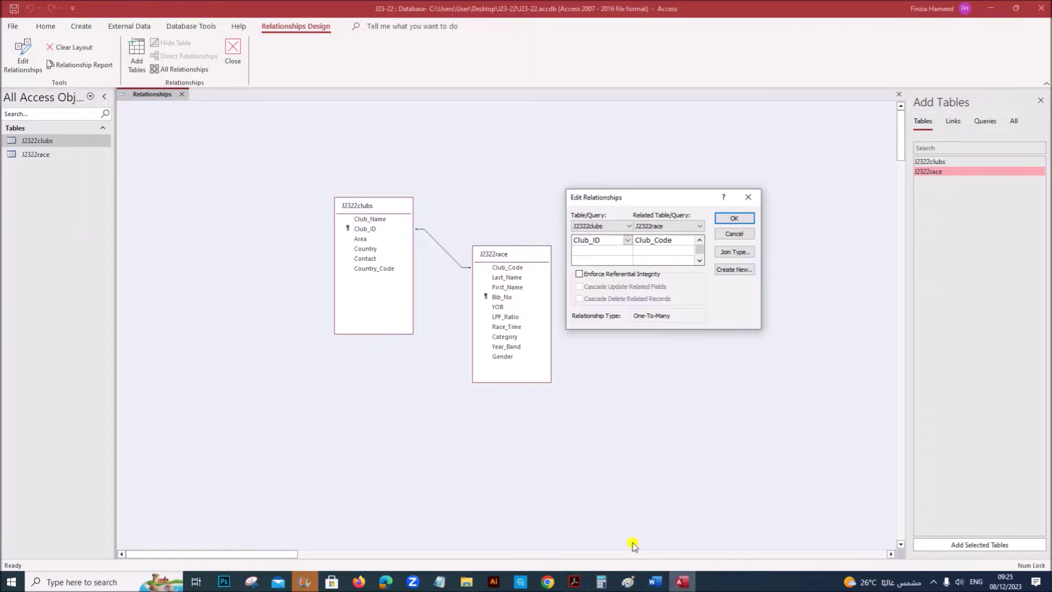
Accept the relationship settings, save the Relationships layout and close it.
click(749, 218)
right_click(157, 94)
click(185, 102)
click(231, 47)
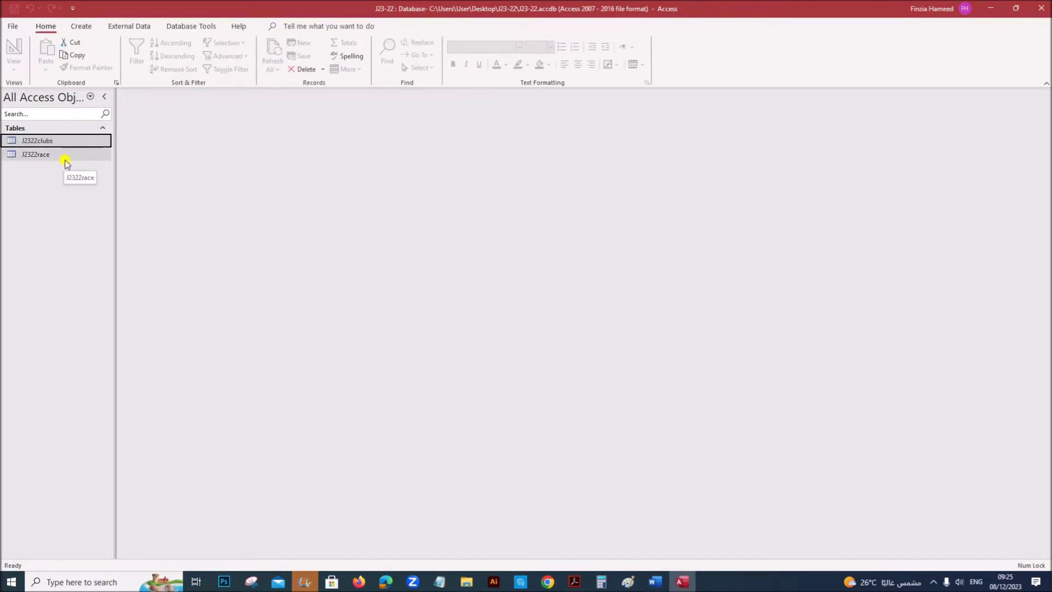
Start a form with the Form Wizard based on table J2322race and include all of its fields.
click(81, 27)
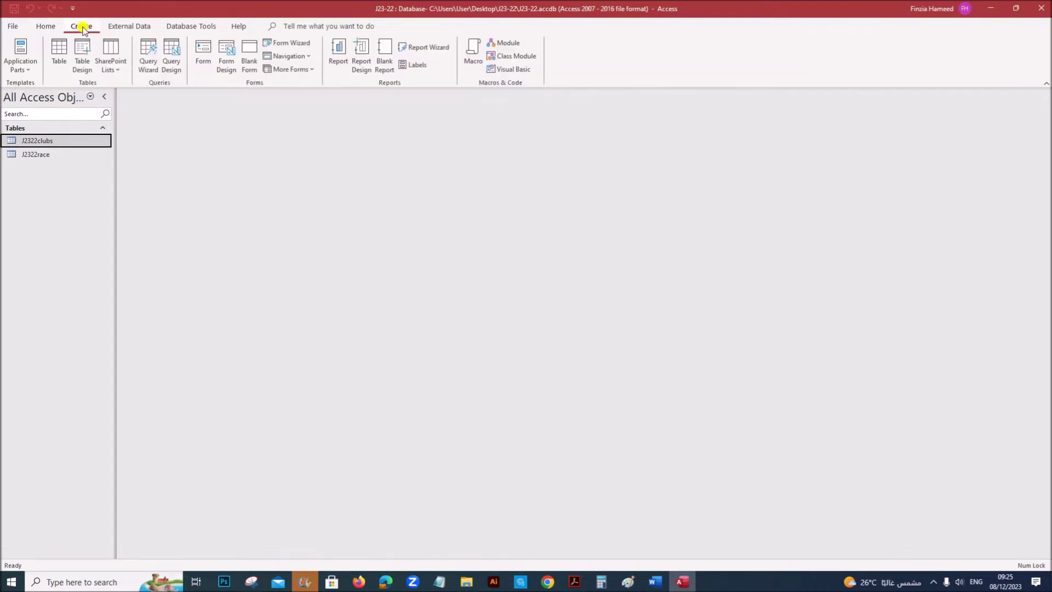
click(289, 44)
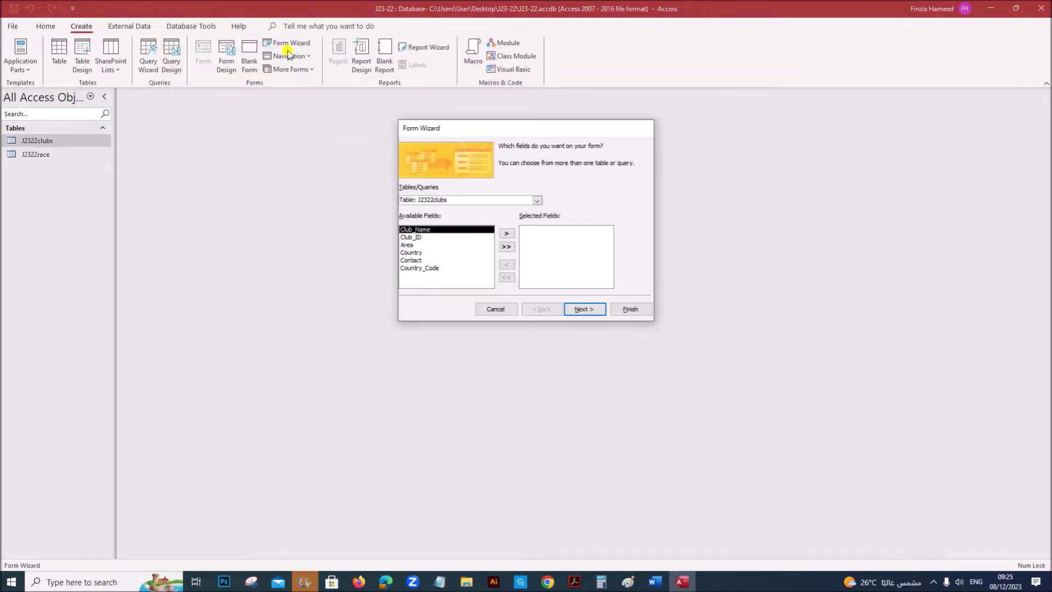
drag(454, 130, 354, 171)
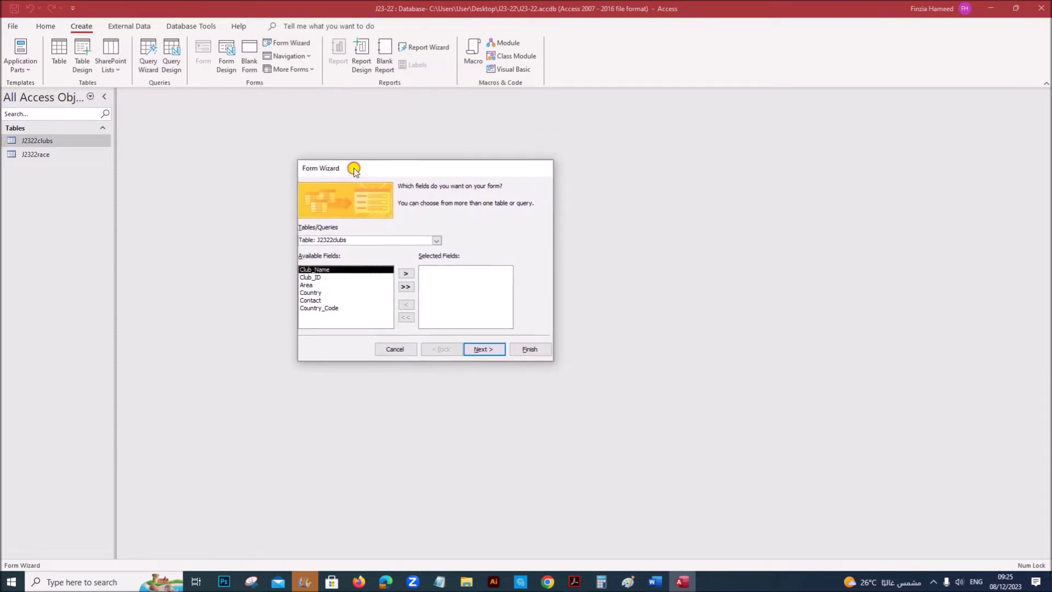
click(436, 242)
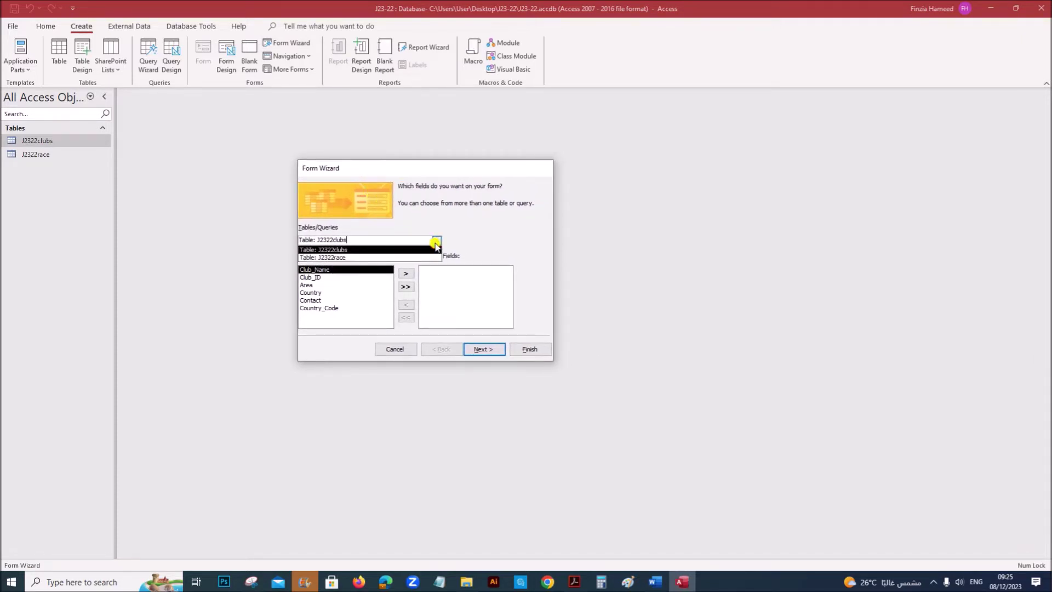
click(323, 257)
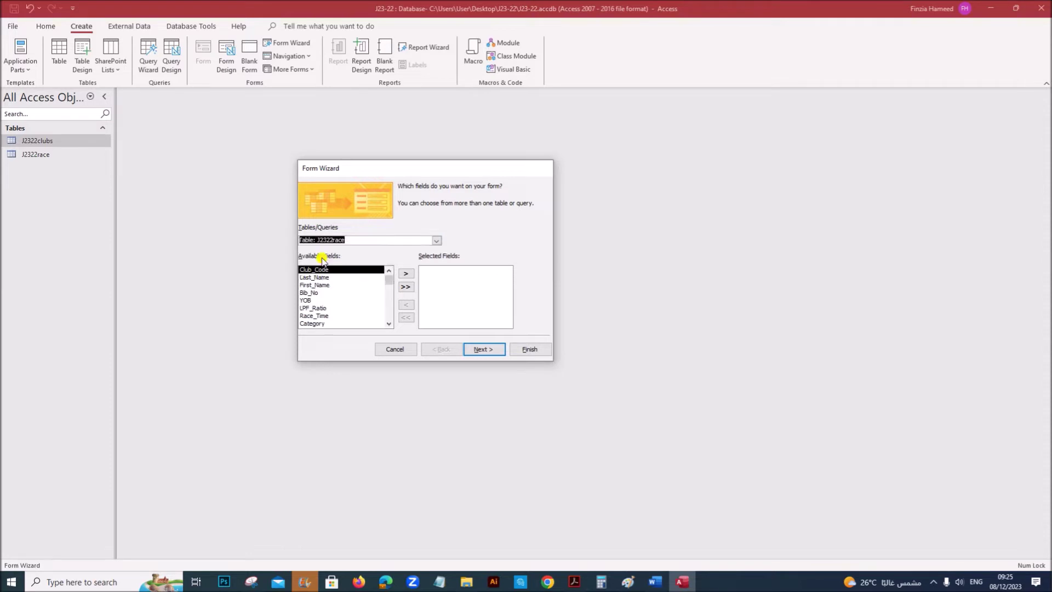
click(406, 287)
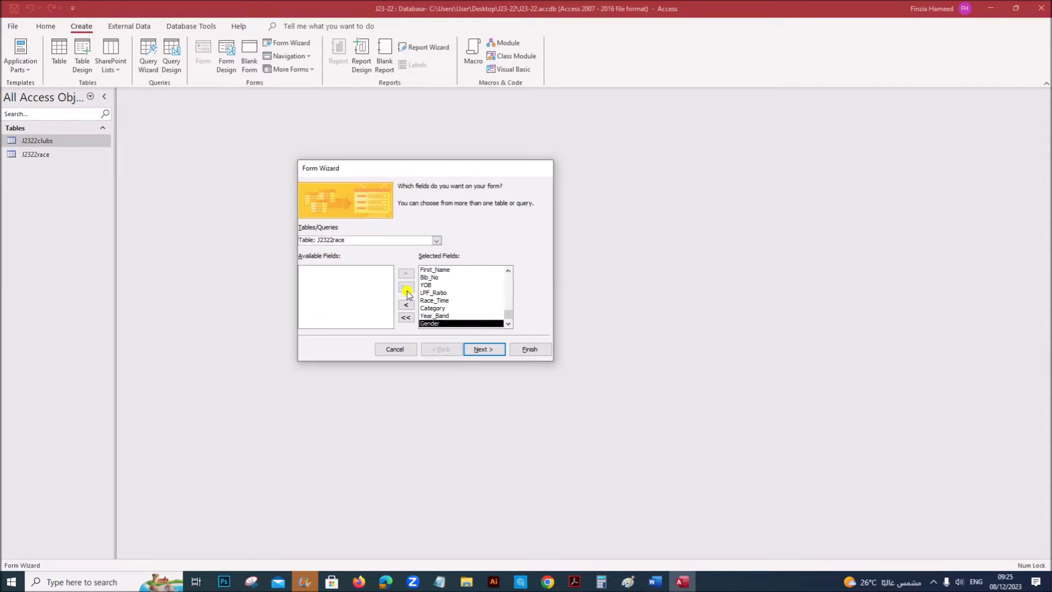
Choose the Columnar layout, title the form "Data Entry for Race" after checking question 18, and finish the wizard.
click(482, 349)
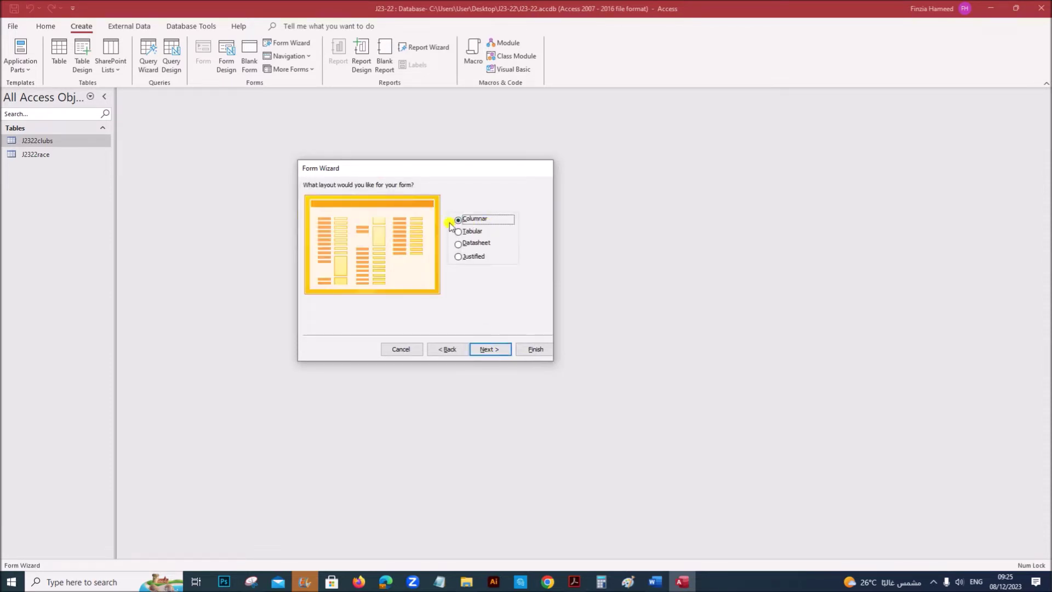
click(497, 350)
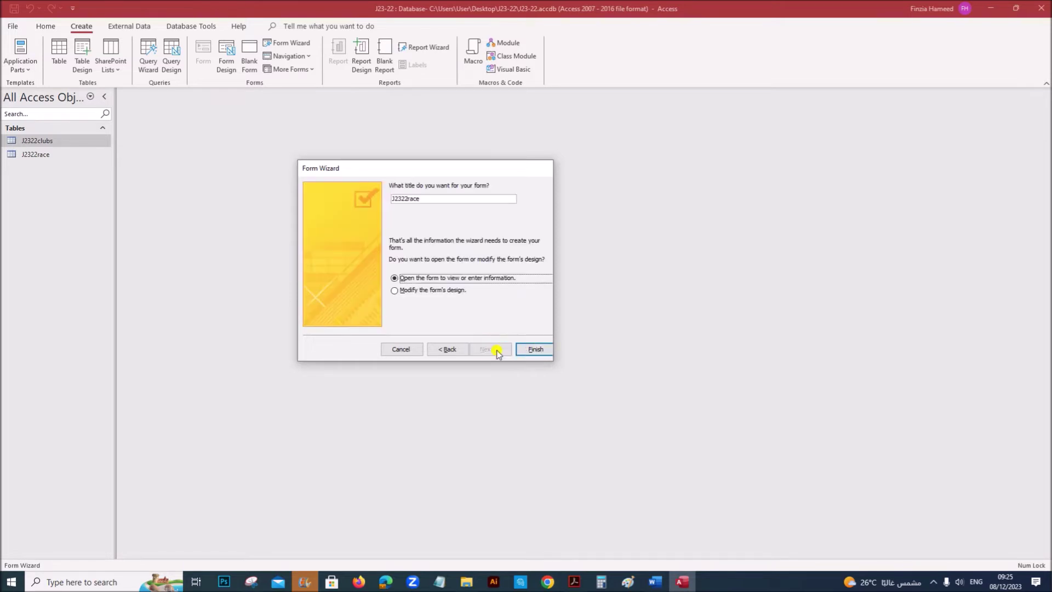
click(576, 575)
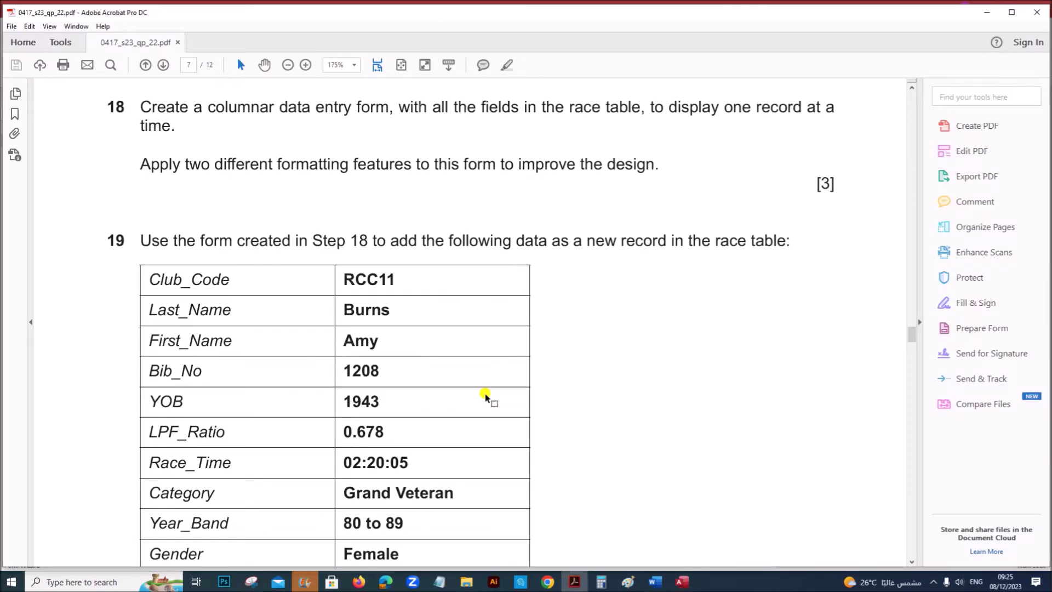
scroll(485, 397, up, 3)
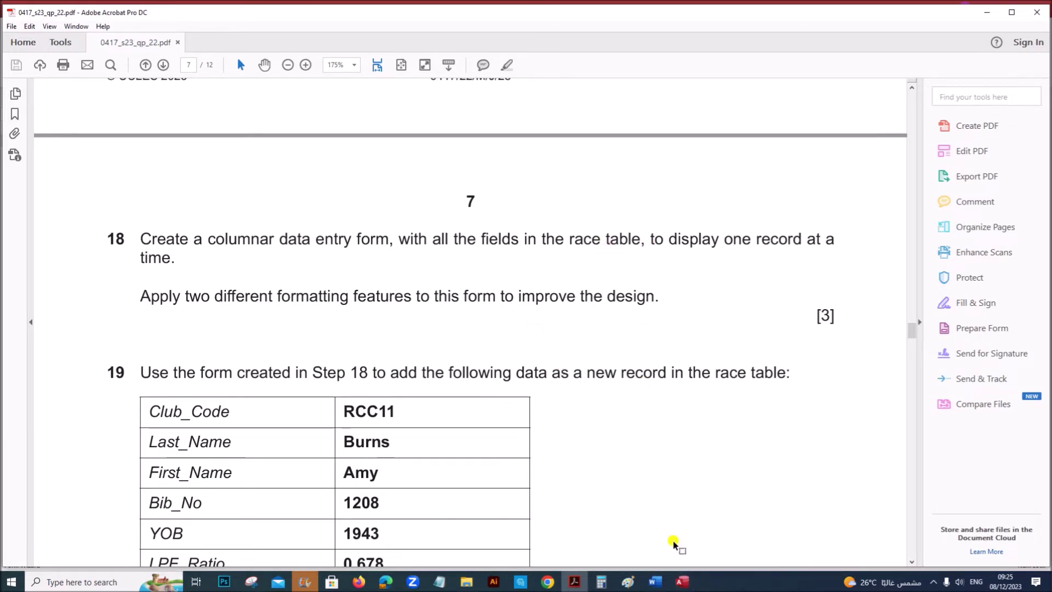
click(683, 581)
drag(420, 200, 380, 198)
text(Data Entry for Race)
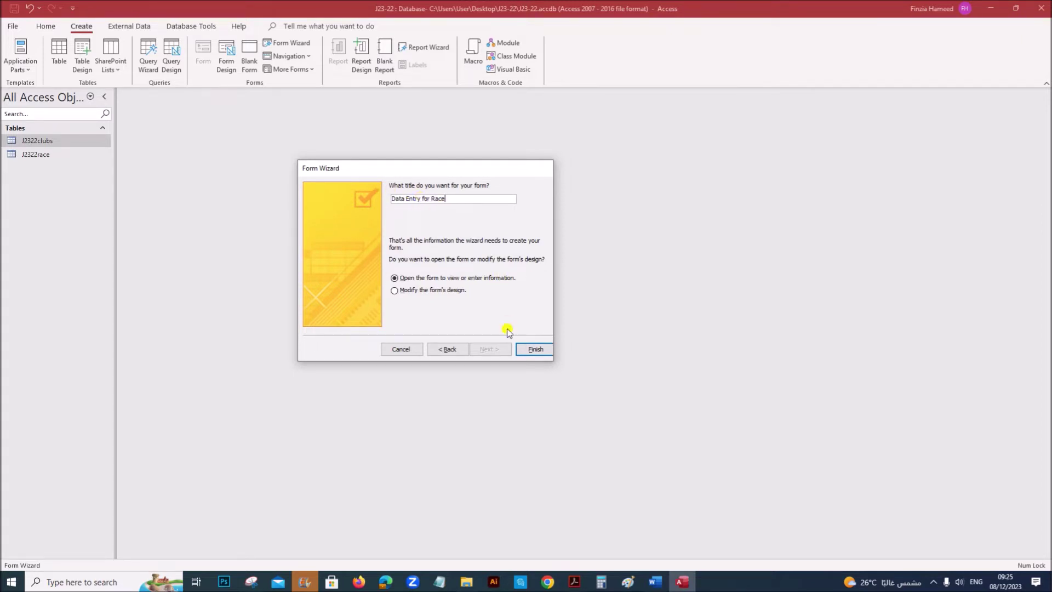
click(533, 349)
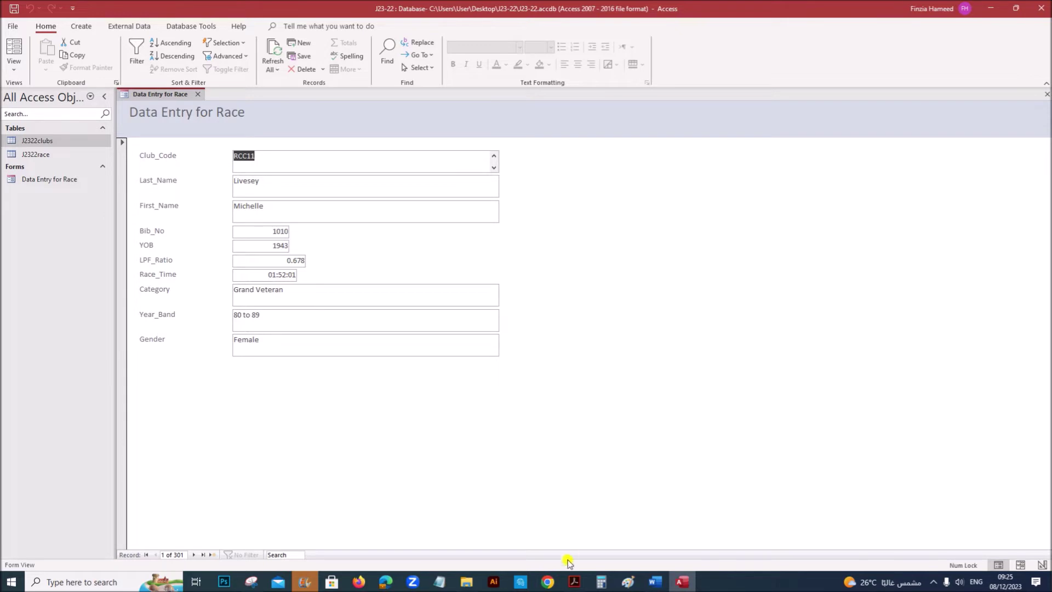
Review question 18's formatting requirement in the exam paper, and open the Data Entry for Race form in Design View.
click(572, 582)
drag(144, 286, 640, 294)
click(683, 582)
right_click(165, 95)
click(203, 184)
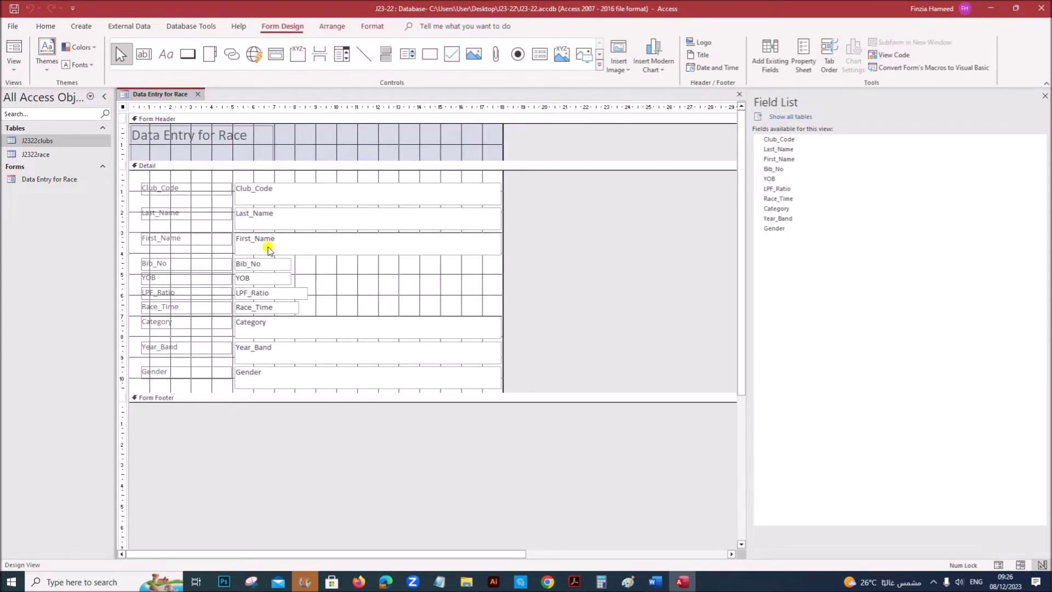
Fill the form header with black and set the title's font colour to white.
right_click(308, 144)
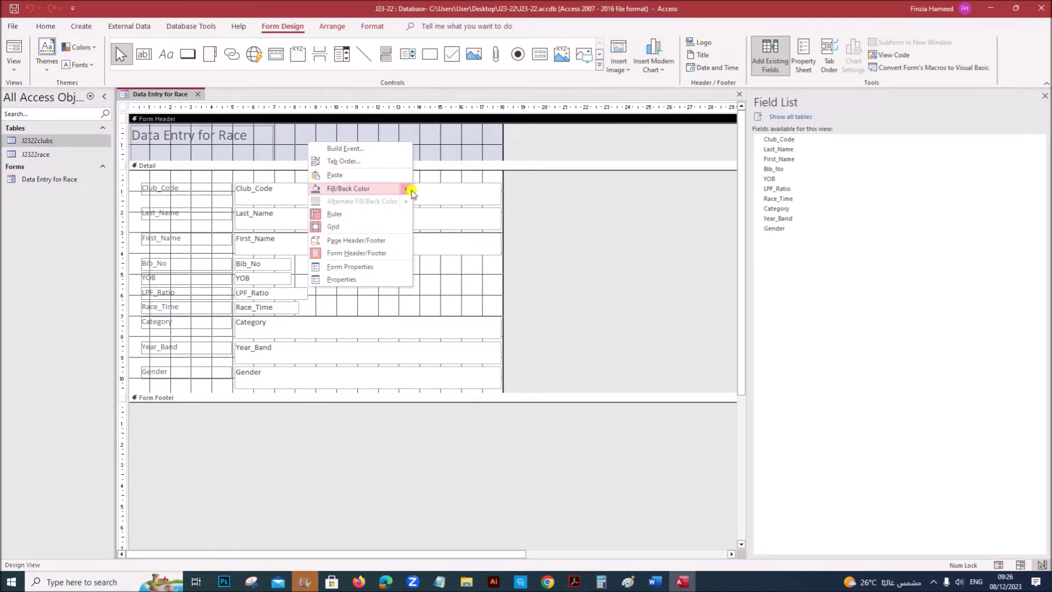
mouse_move(406, 189)
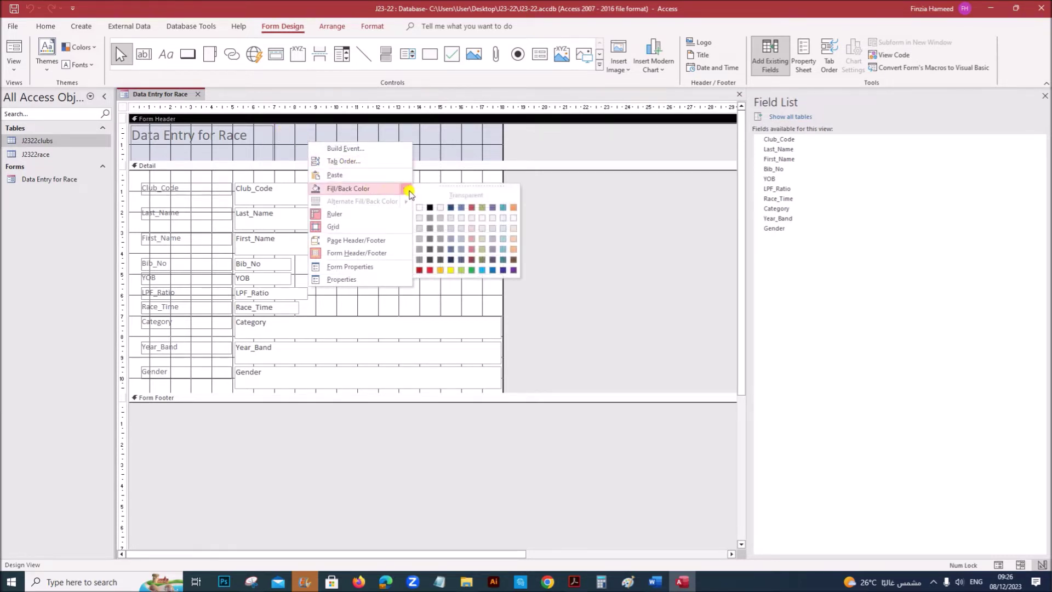
click(431, 208)
click(208, 142)
right_click(212, 144)
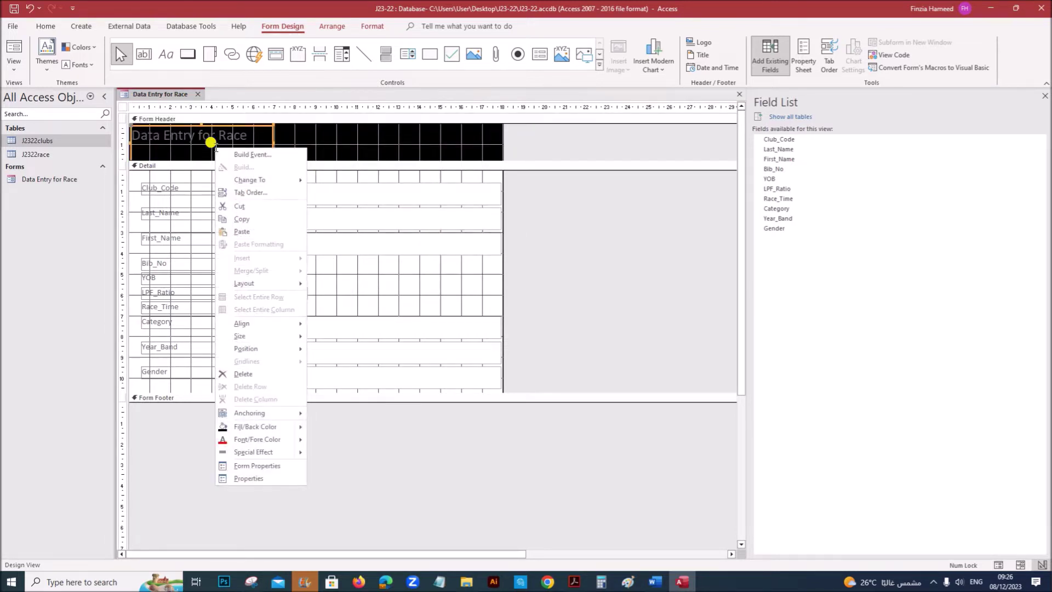
mouse_move(293, 440)
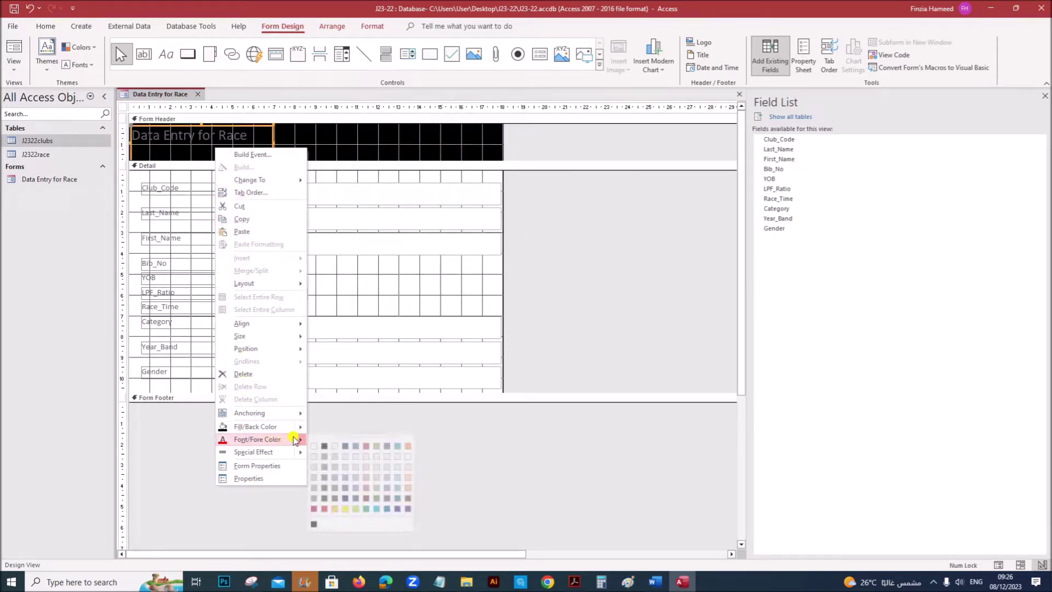
click(314, 446)
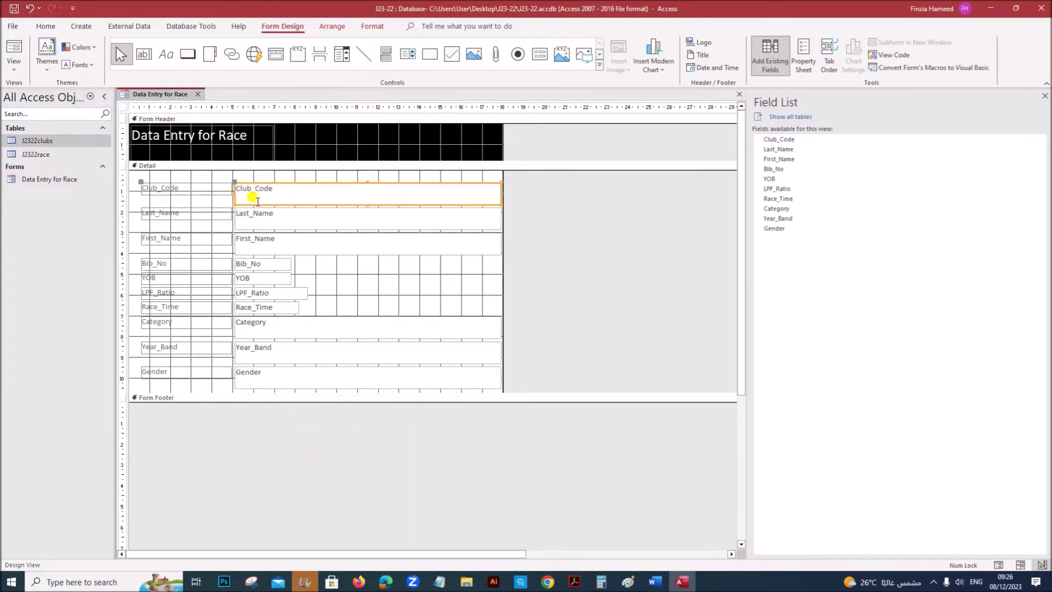
Make all the field labels in the Detail section bold with black text.
click(157, 178)
drag(157, 178, 200, 385)
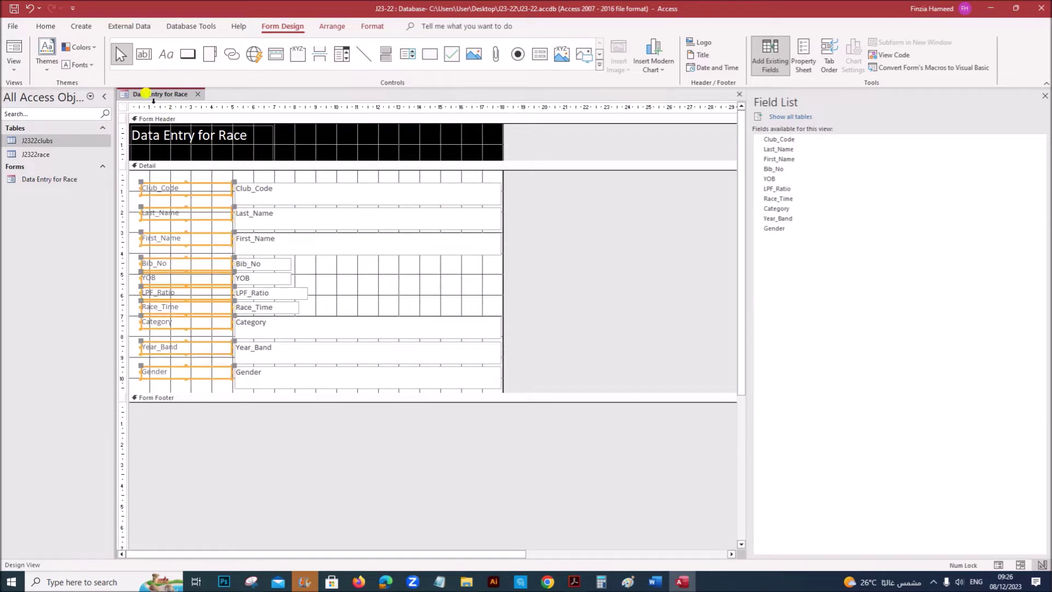
click(47, 27)
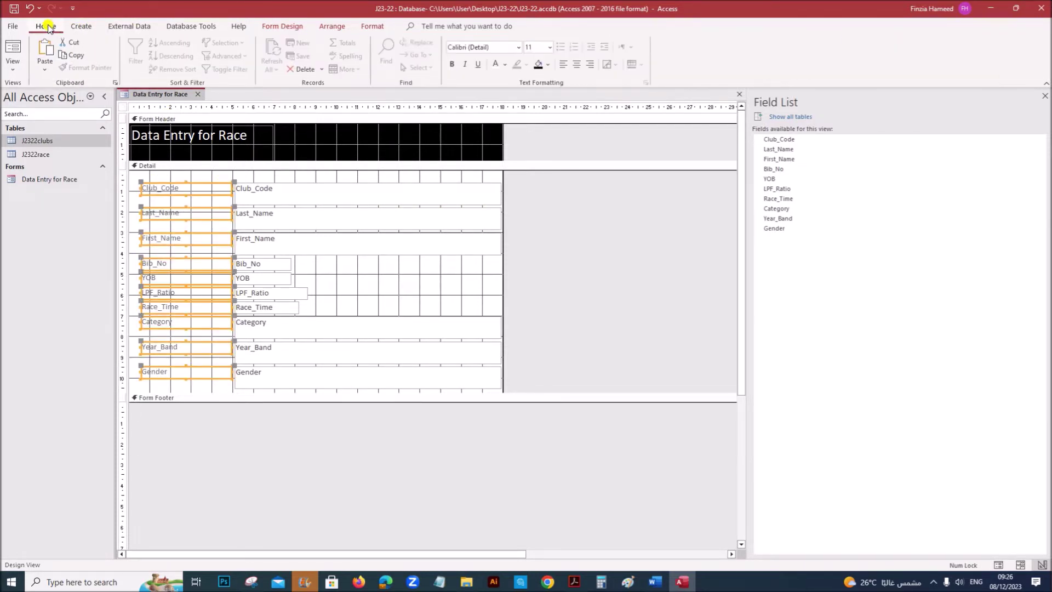
click(454, 65)
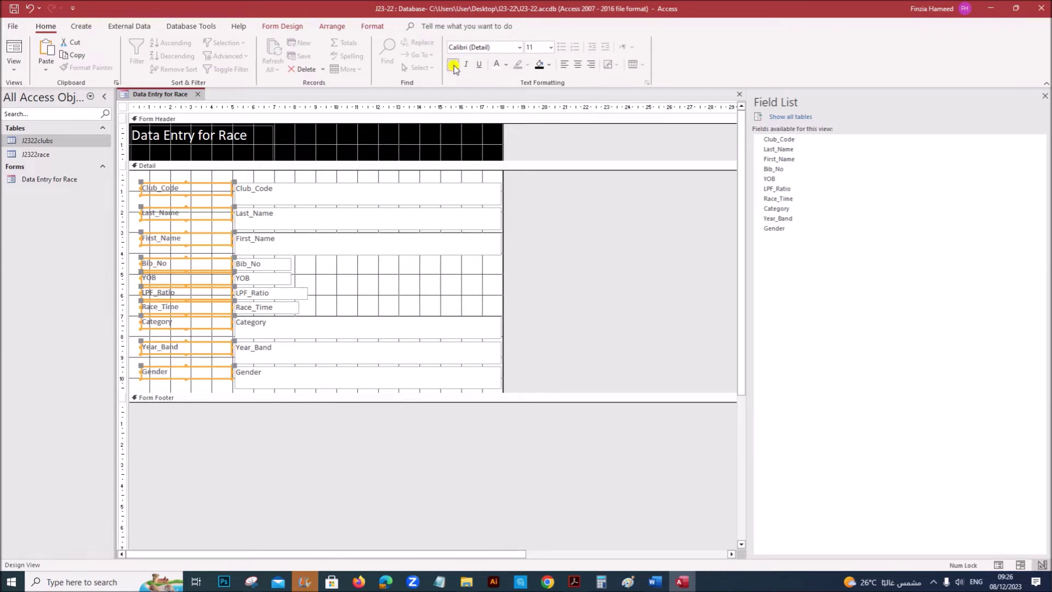
click(505, 64)
click(502, 77)
Narrow the Club_Code, Last_Name and First_Name text boxes to about 5 cm each.
drag(274, 178, 298, 275)
click(380, 264)
click(468, 195)
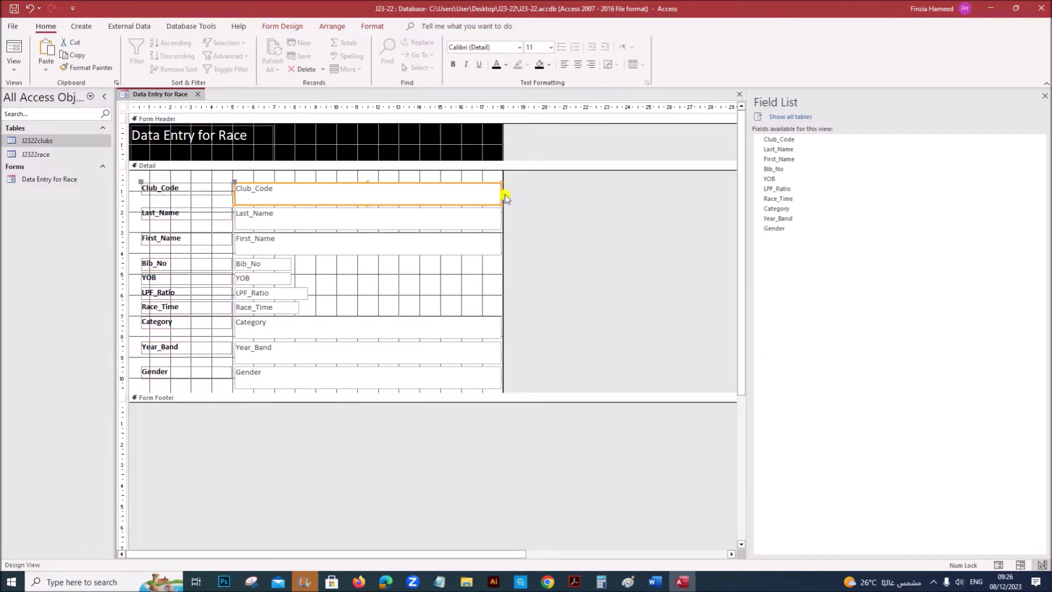
drag(500, 192, 339, 193)
click(378, 221)
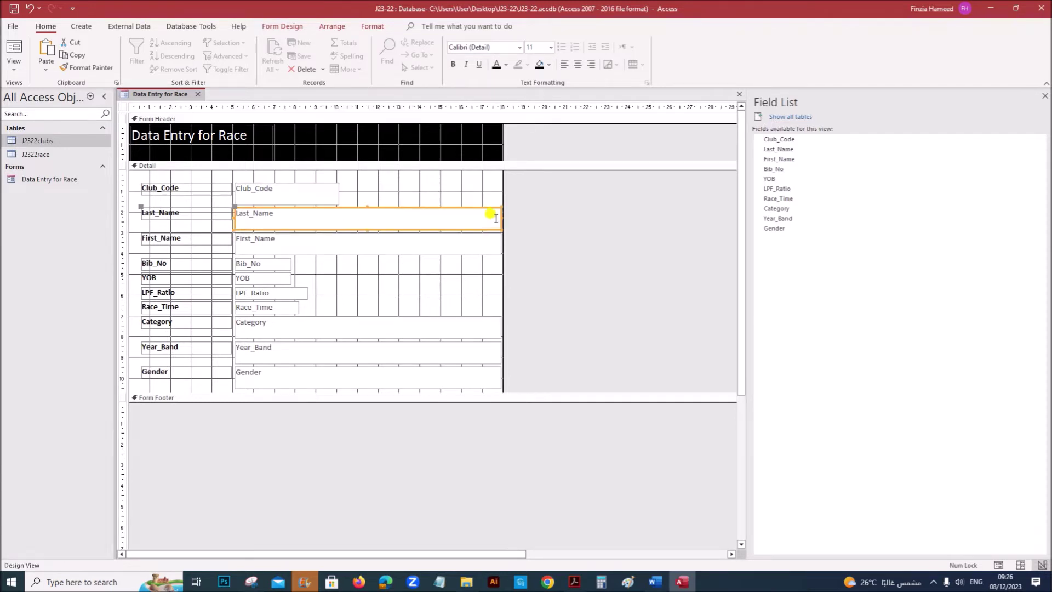
drag(500, 218, 340, 218)
click(366, 245)
drag(501, 243, 342, 247)
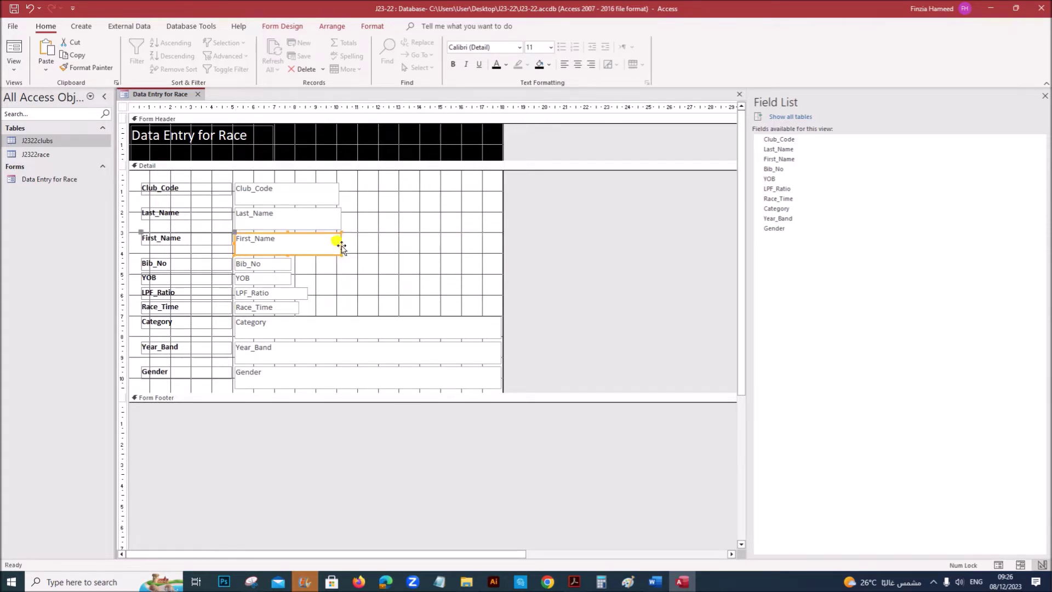
Narrow the Category text box to about 5 cm and the Year_Band and Gender text boxes to about 3 cm.
click(360, 328)
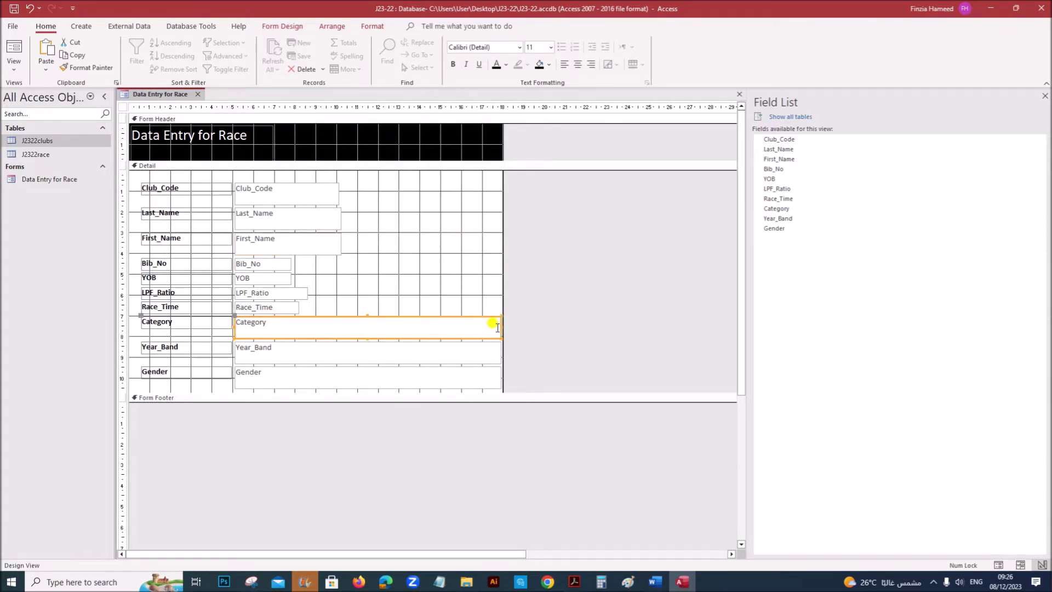
drag(500, 326, 335, 327)
click(367, 356)
shift+click(364, 370)
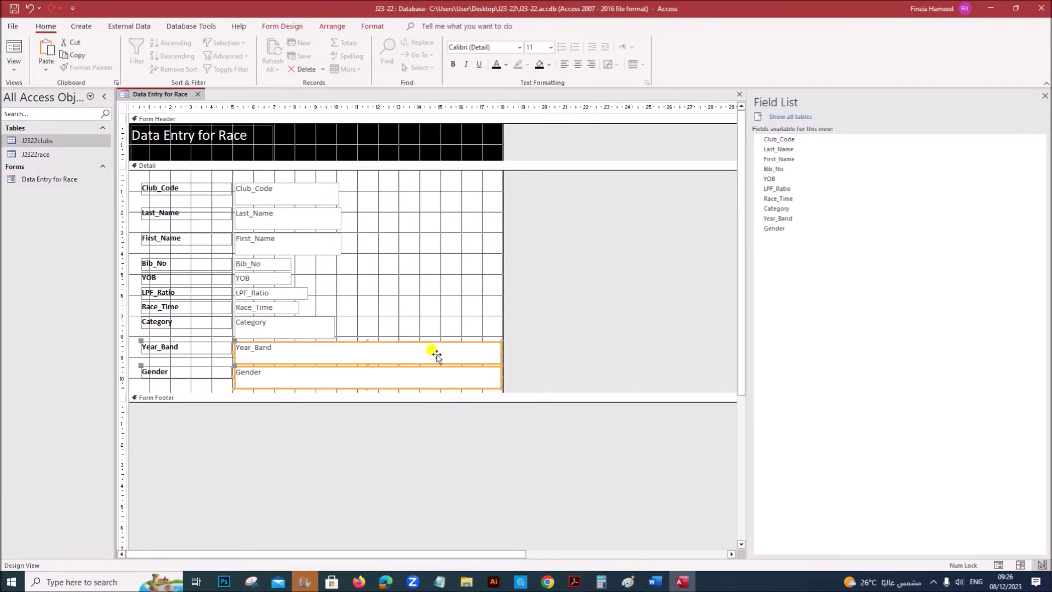
drag(503, 350, 295, 357)
click(395, 300)
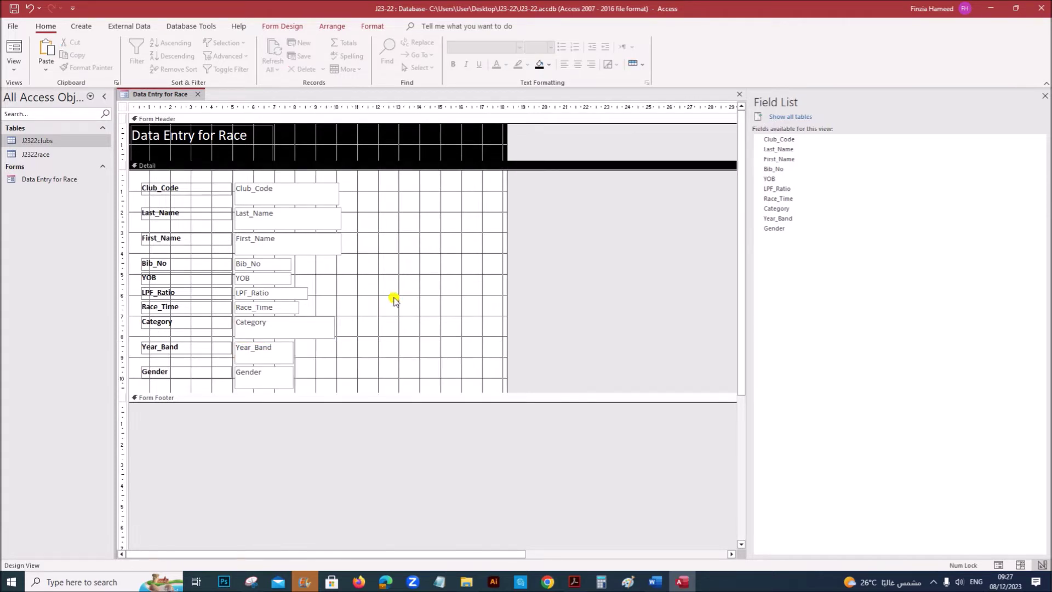
Move the title towards the middle of the form header and display the form in Form View.
right_click(170, 96)
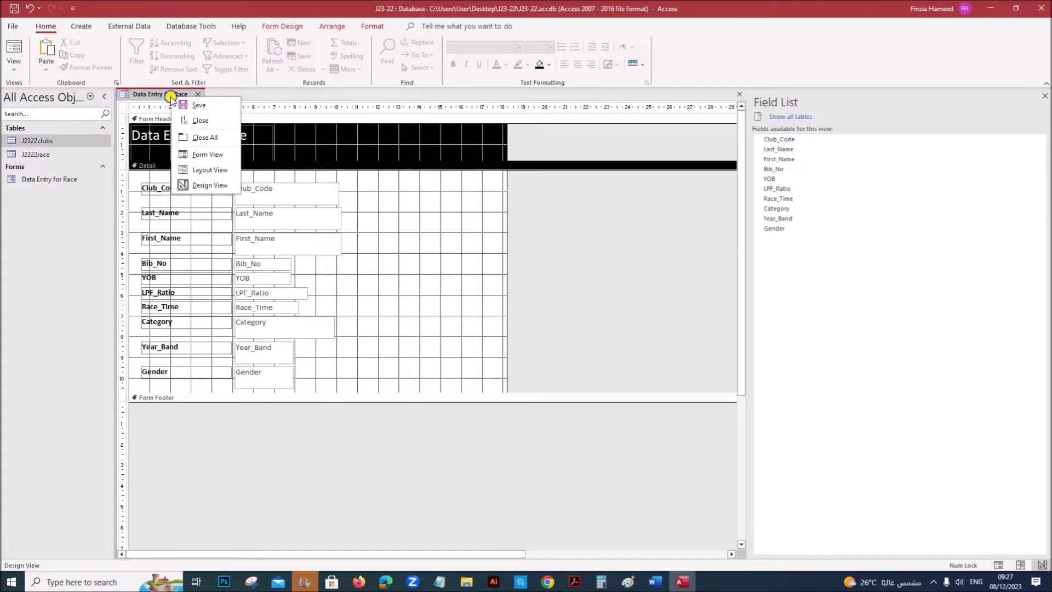
click(270, 141)
click(271, 137)
drag(271, 137, 384, 144)
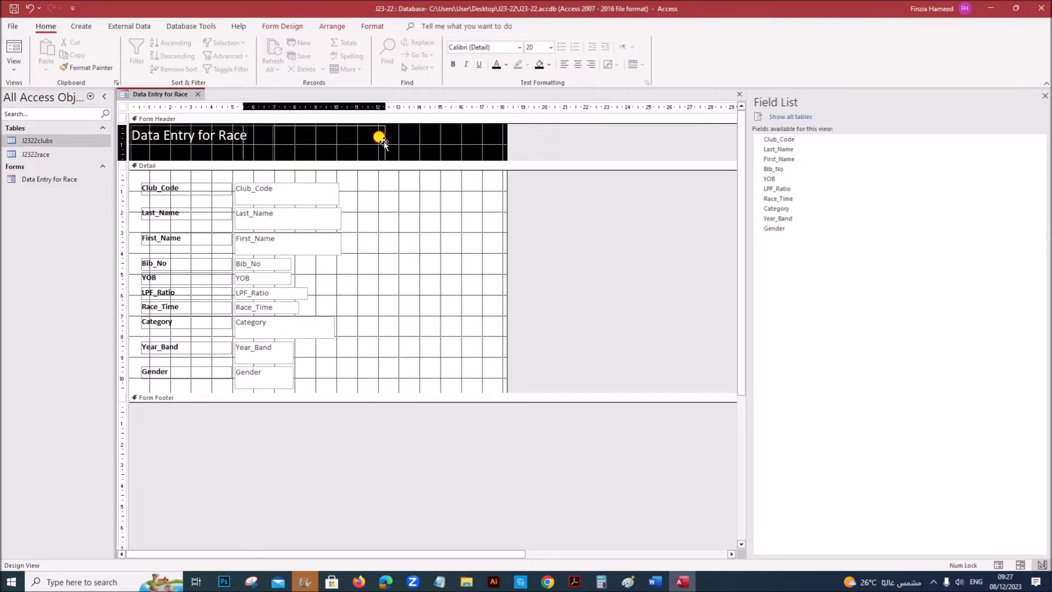
right_click(175, 99)
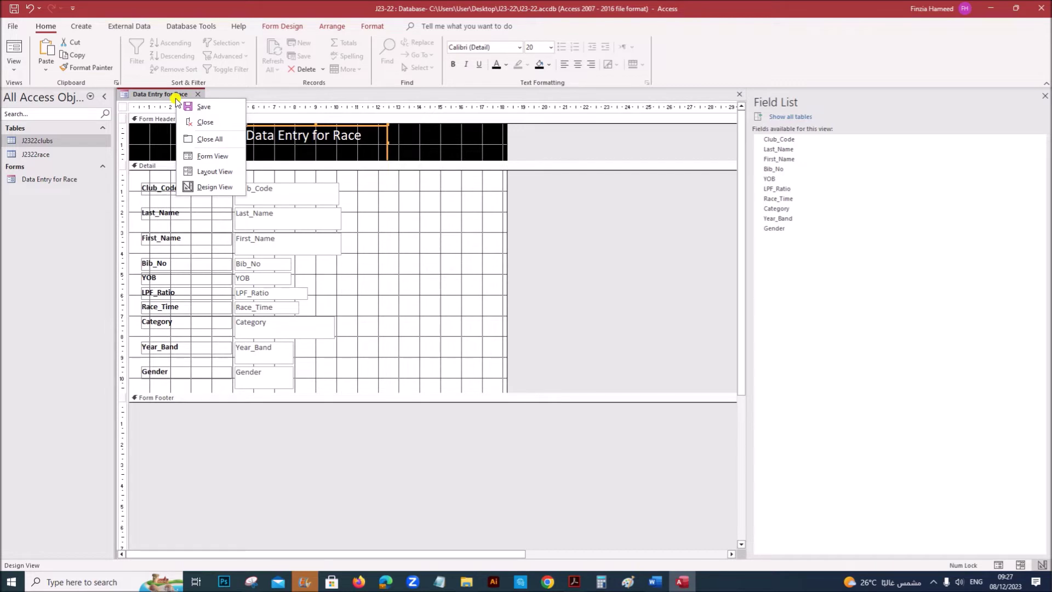
click(205, 156)
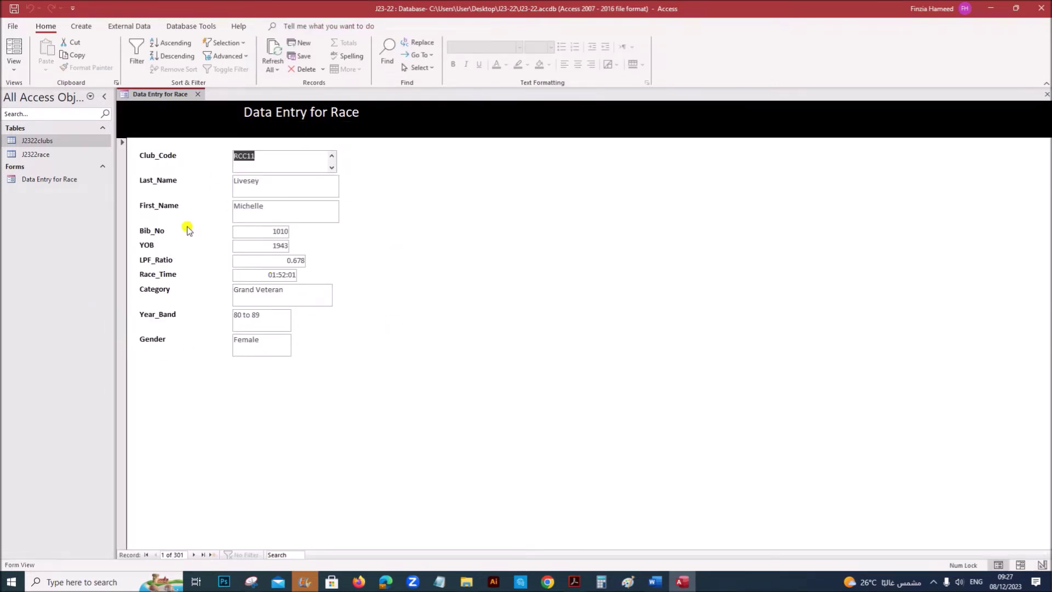
Bring up question 19's record data in the exam paper and arrange the paper side by side with the database form.
click(574, 582)
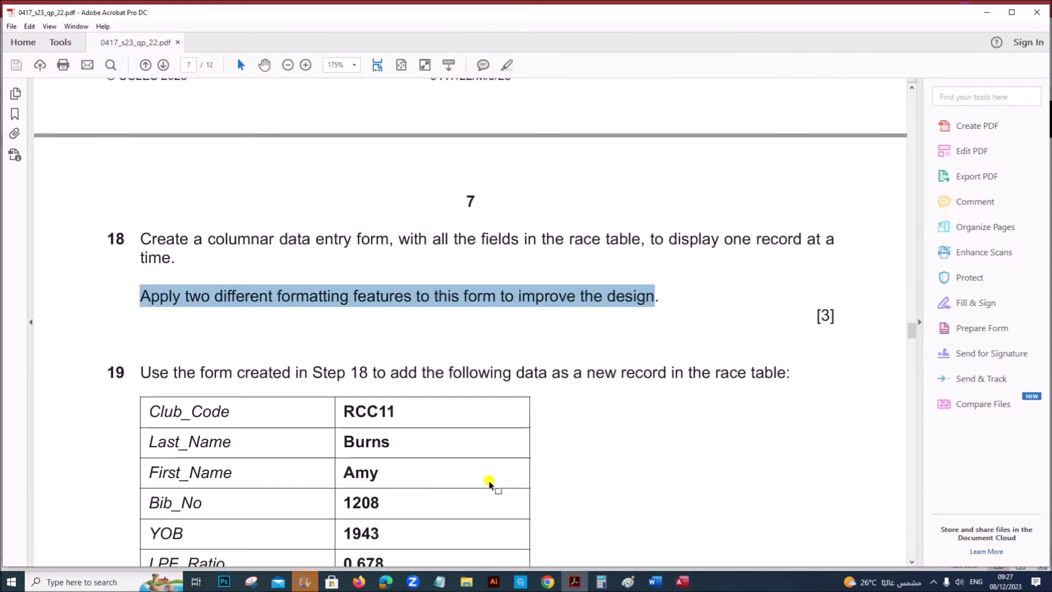
scroll(489, 475, down, 3)
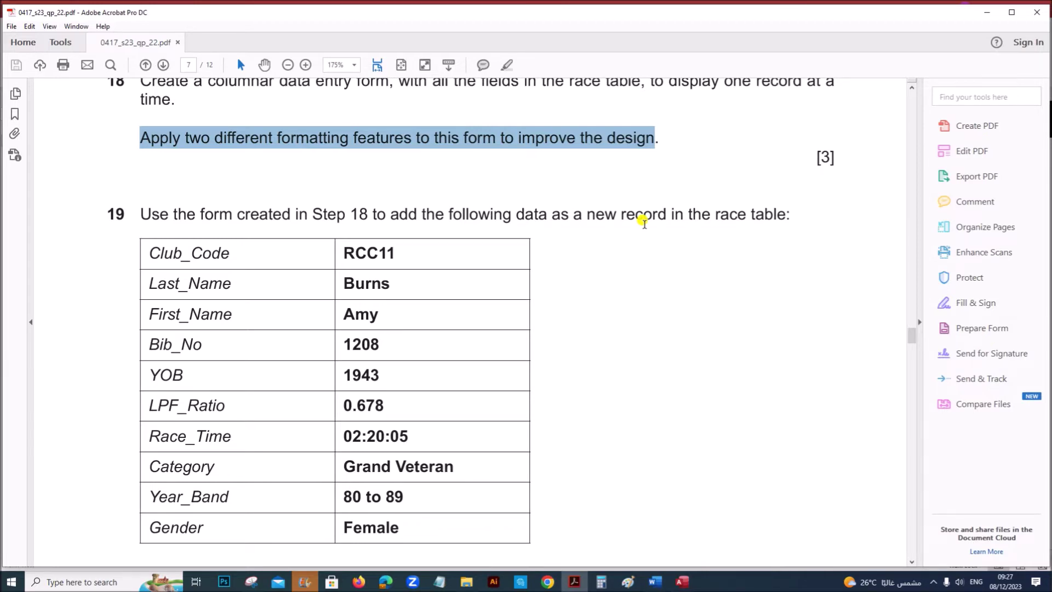
click(1012, 13)
drag(277, 11, 1049, 18)
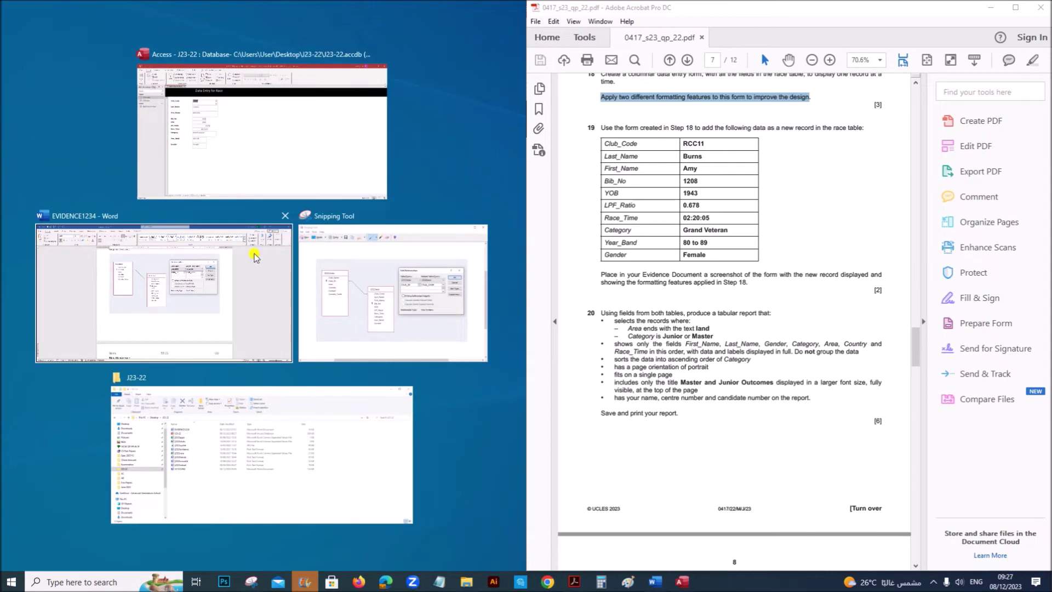
click(230, 138)
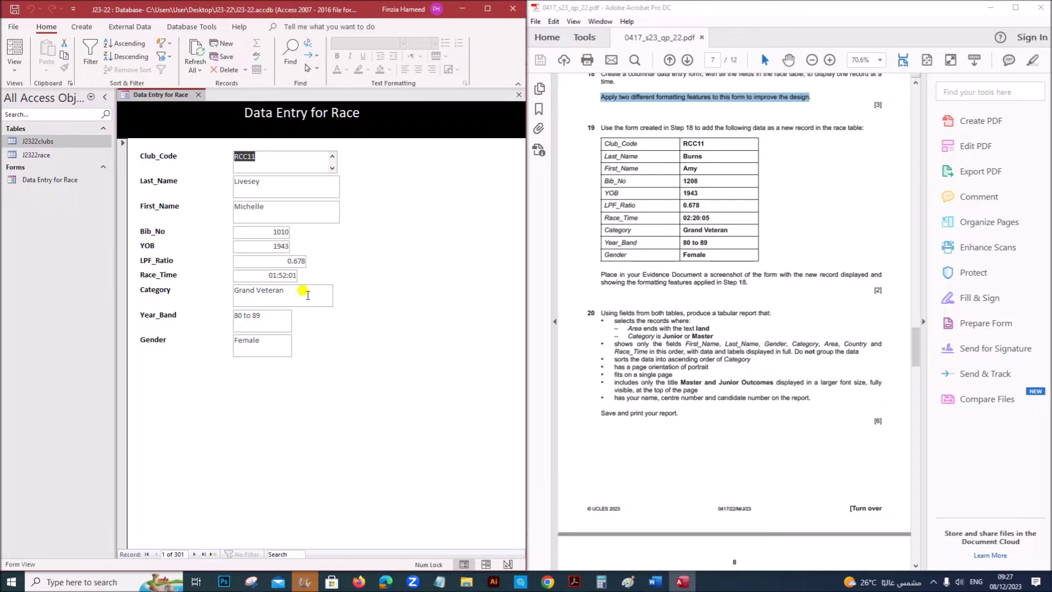
Add a new record with Club_Code RCC11 and the runner's last and first names from question 19.
click(217, 47)
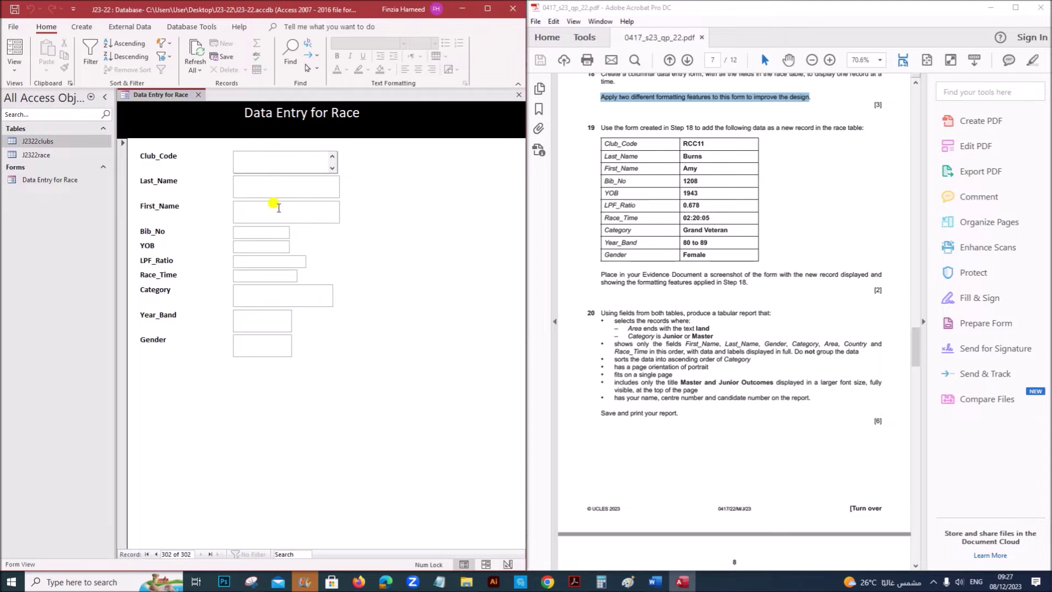
text(RCC11)
click(280, 191)
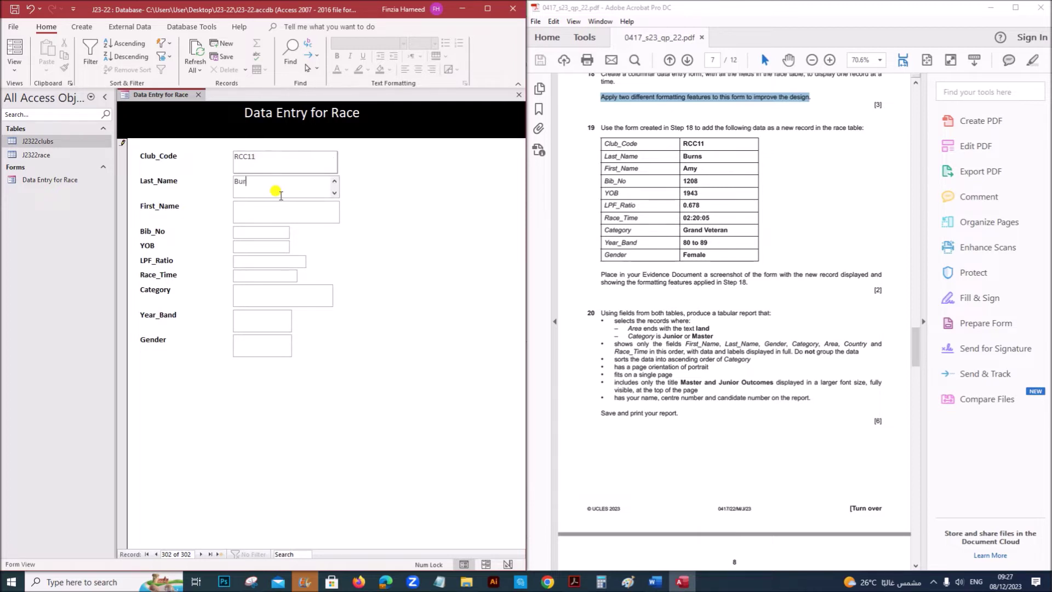
click(282, 211)
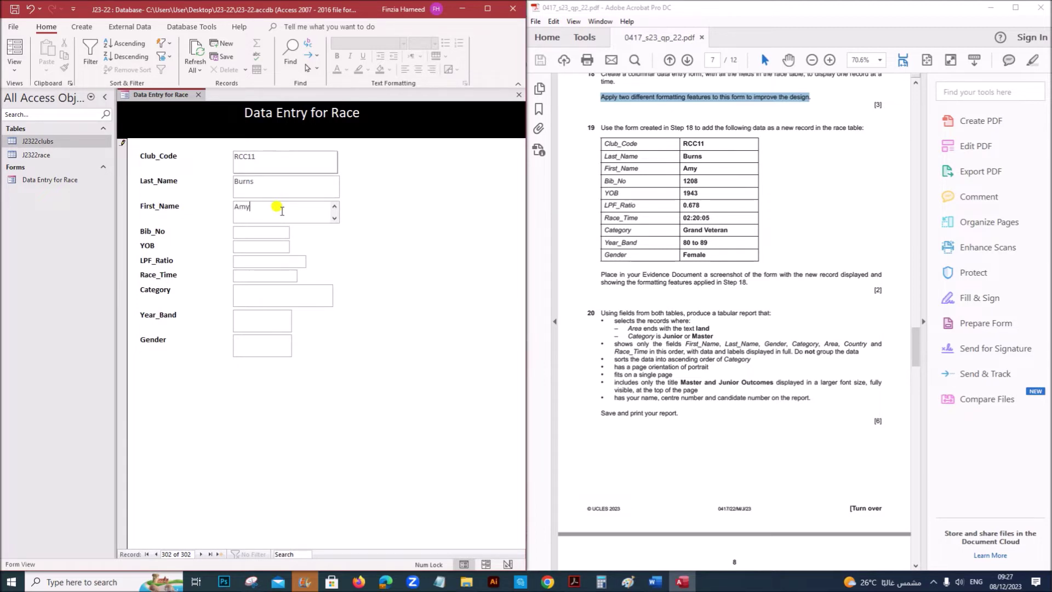
Complete the new record with Bib_No 1208, question 19's YOB, LPF_Ratio 0.678, Race_Time 02:20:05, Category Grand Veteran, Year_Band 80 to 89 and Gender Female.
click(274, 231)
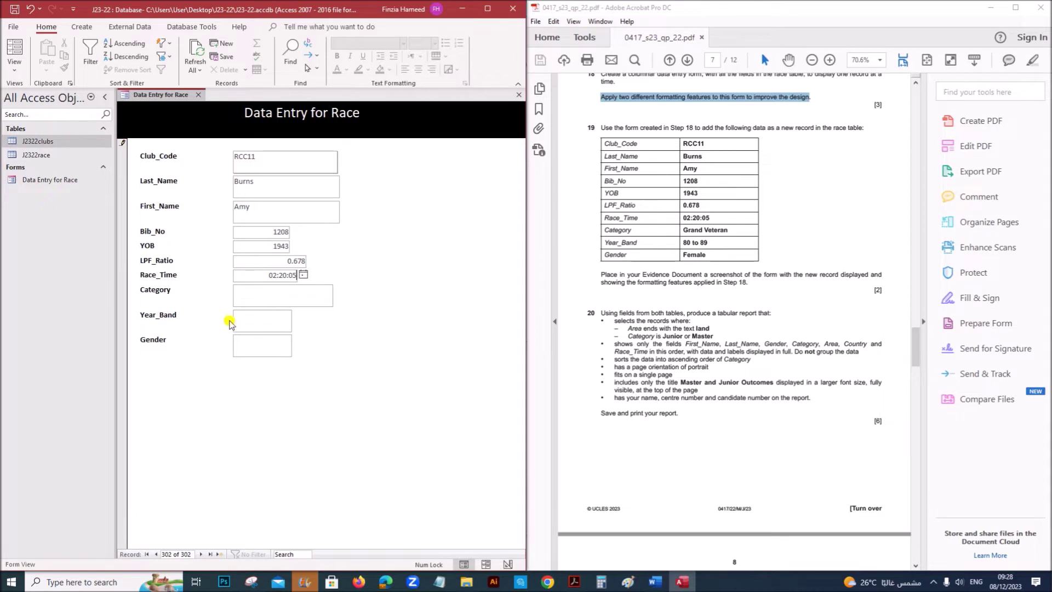
click(257, 295)
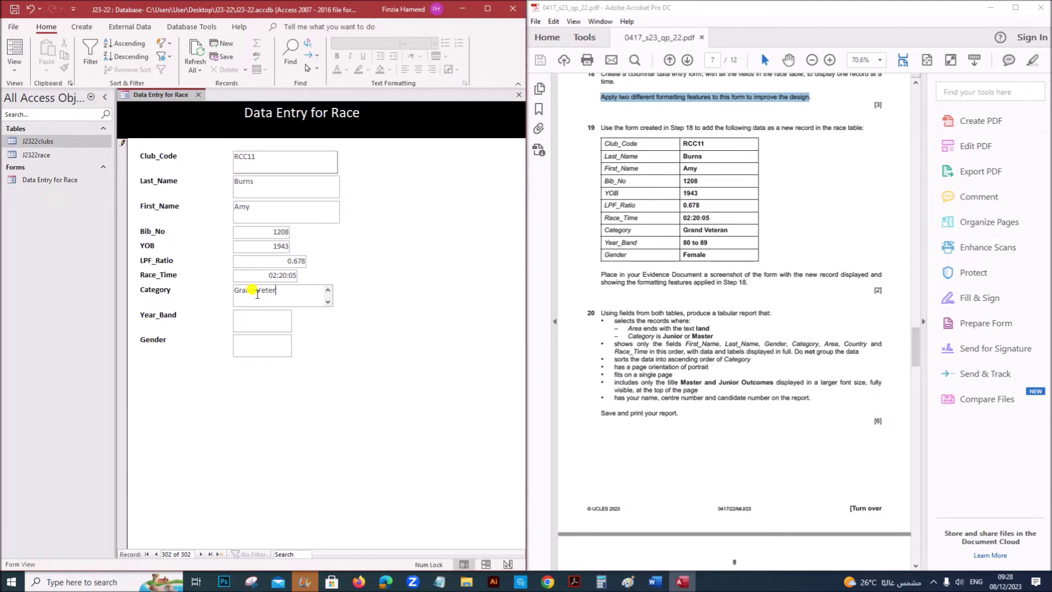
click(244, 321)
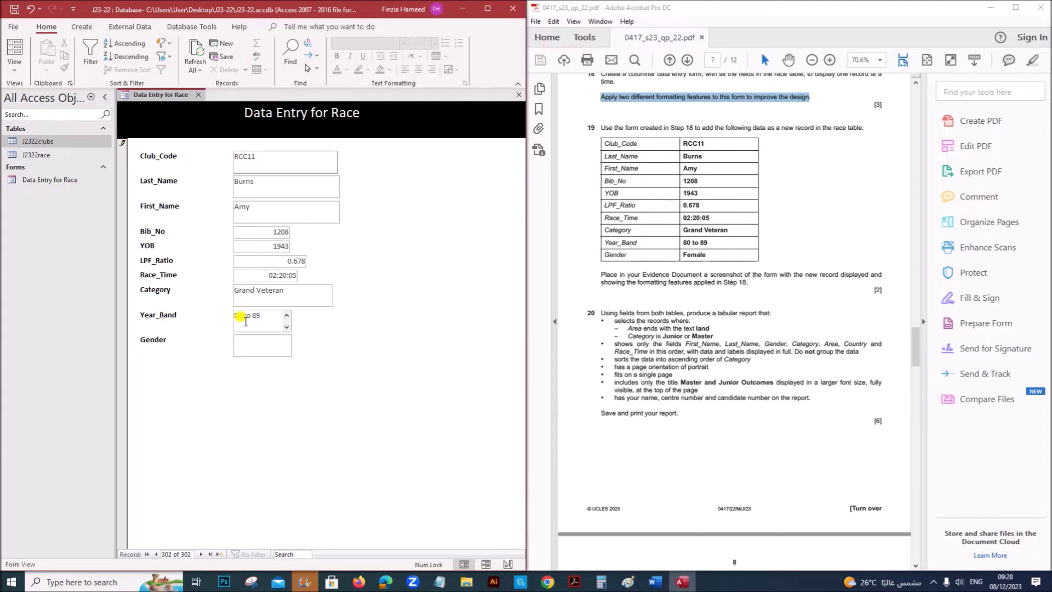
click(256, 341)
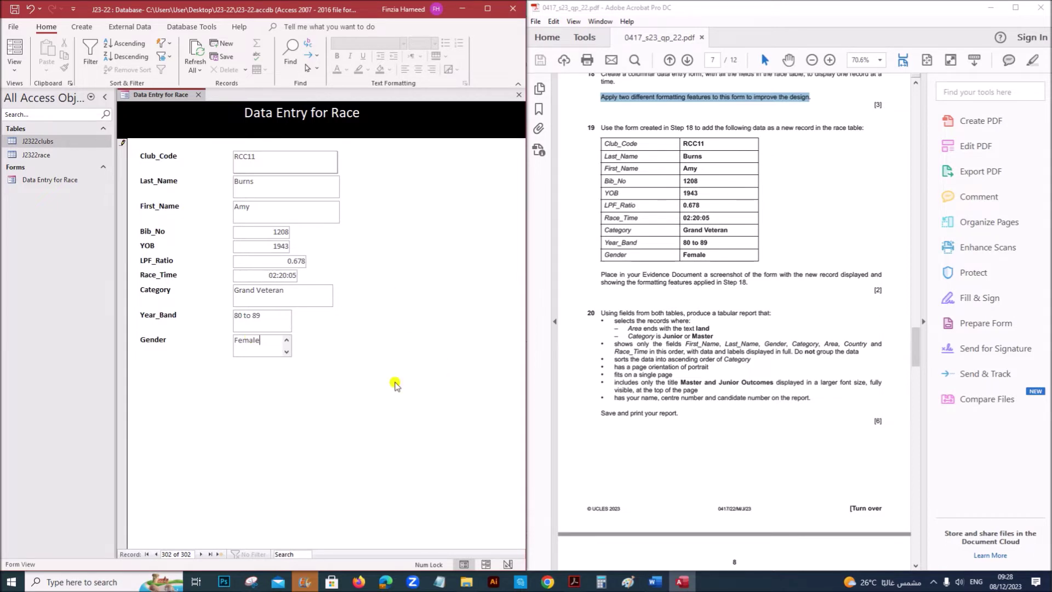
Maximize the database and exam paper windows and bring up question 19's instruction about the form screenshot.
click(488, 9)
click(574, 582)
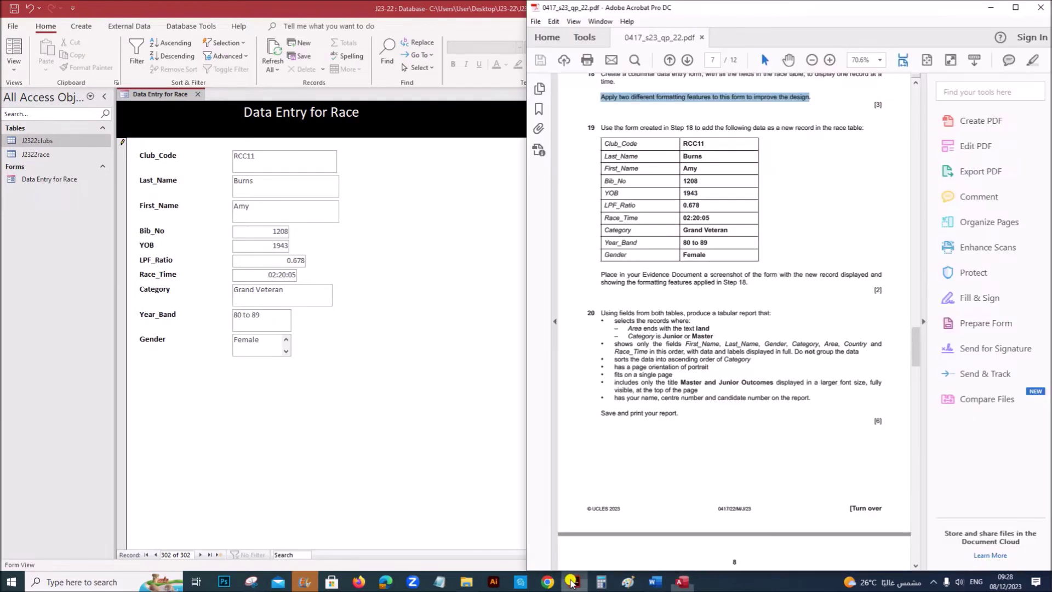
click(1015, 6)
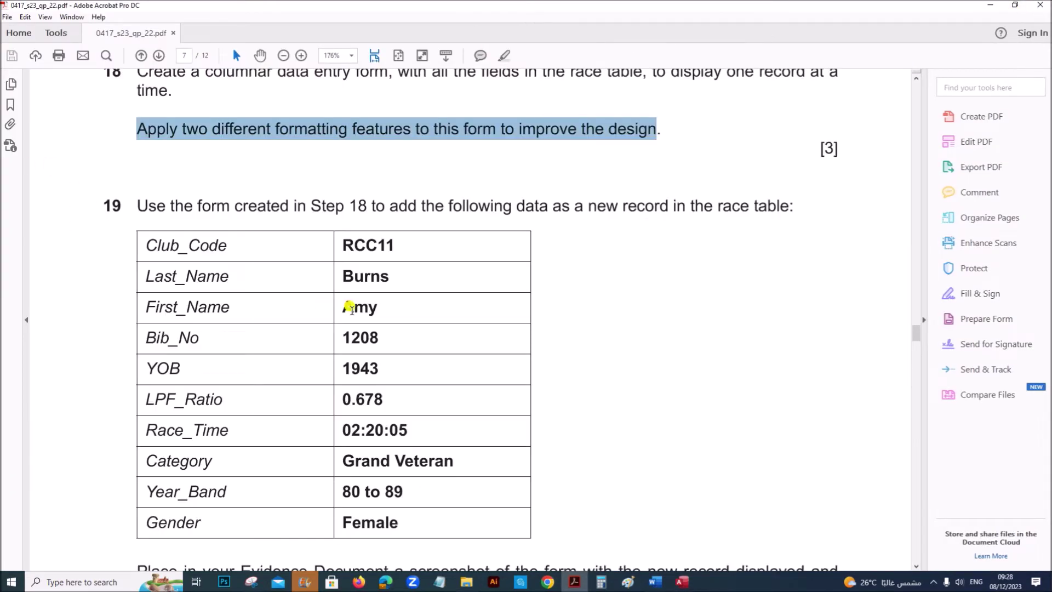
scroll(352, 306, down, 5)
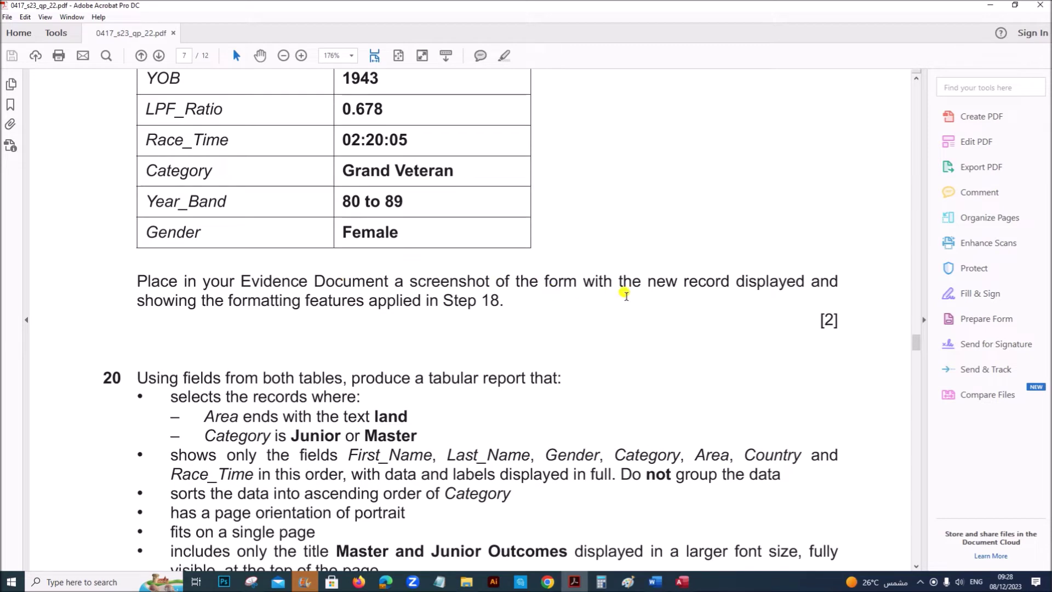
Switch back to Access and capture a Snipping Tool screenshot of the form header and all fields of the new record.
click(682, 584)
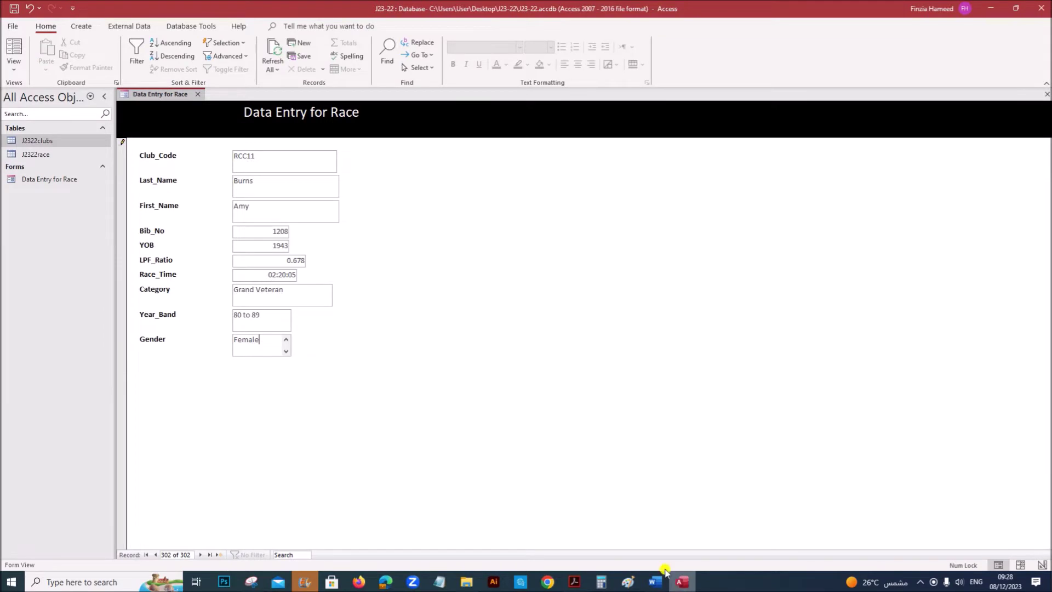
click(251, 582)
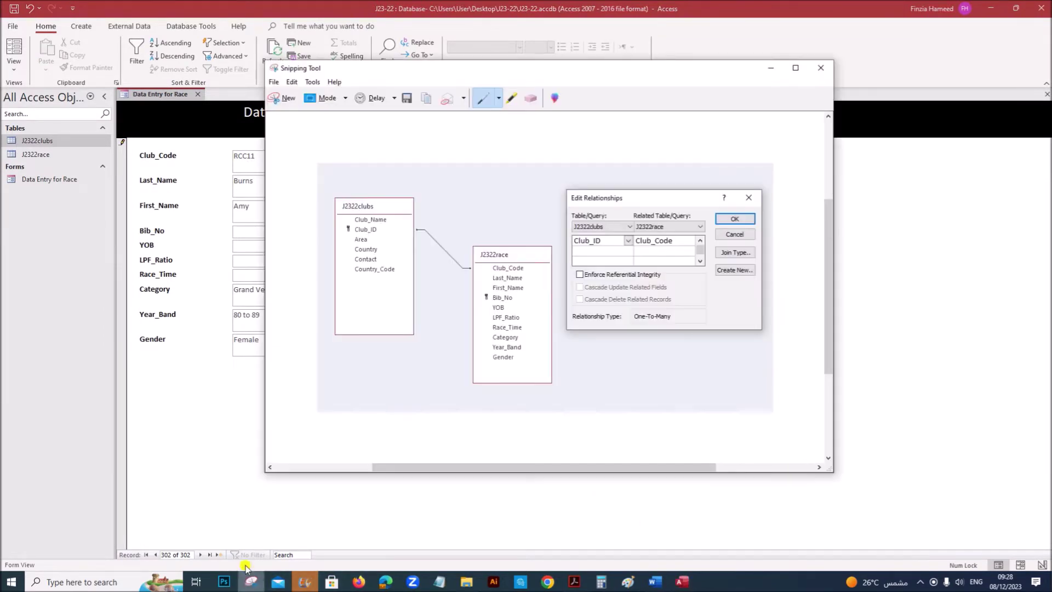
click(278, 96)
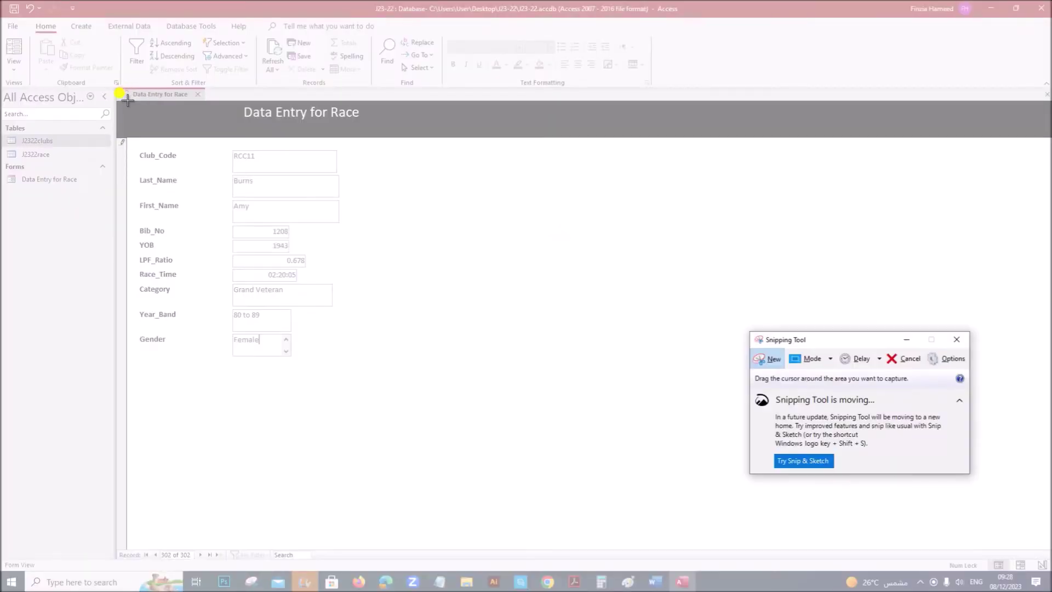
drag(123, 101, 394, 381)
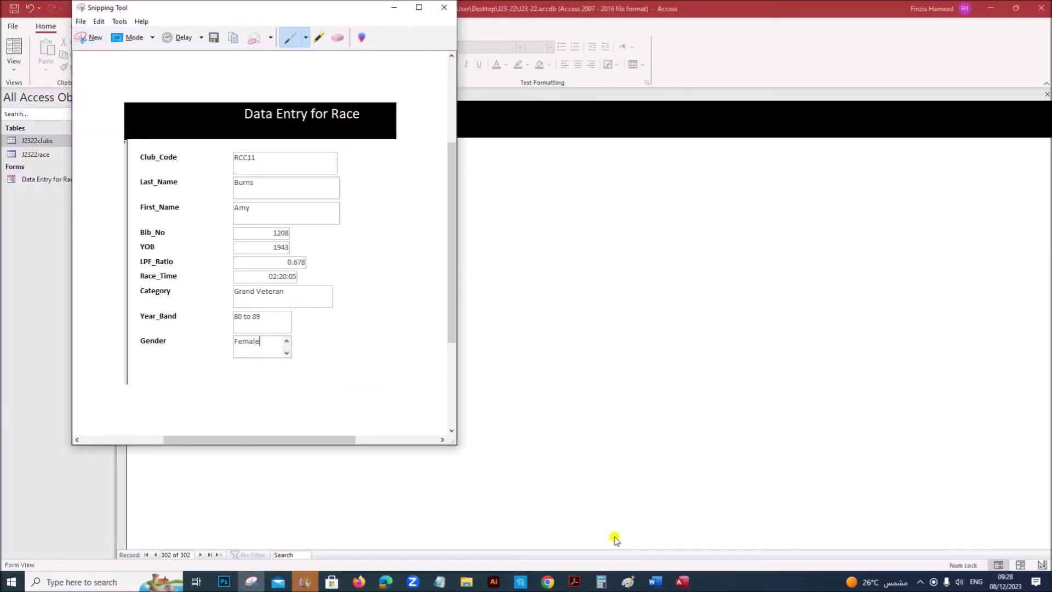
Paste the form screenshot under the "Step 19 evidence:" heading in the EVIDENCE1234 Word document.
click(652, 582)
scroll(317, 419, down, 4)
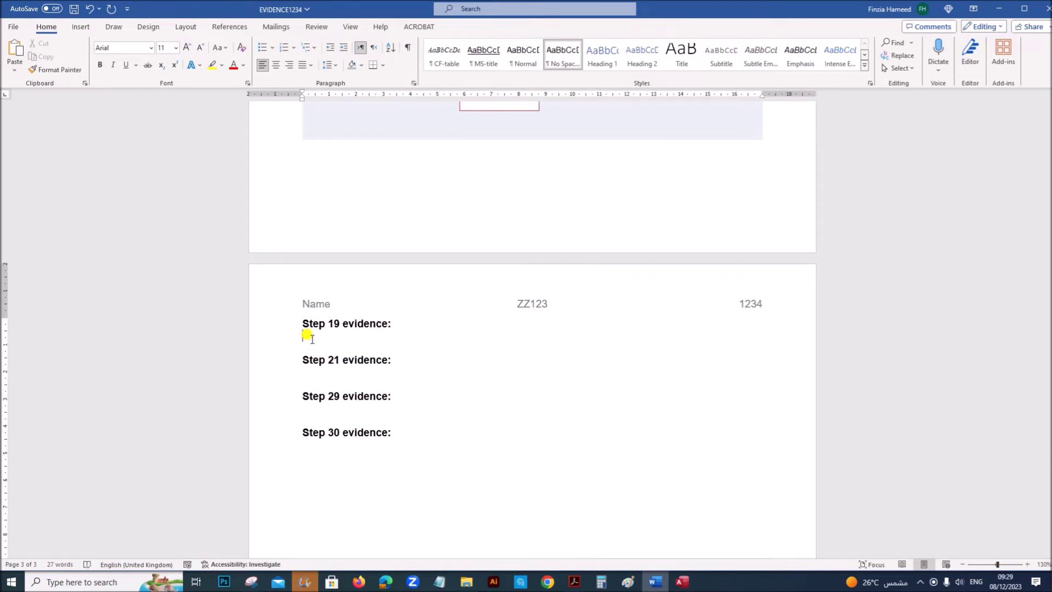
key(ctrl+v)
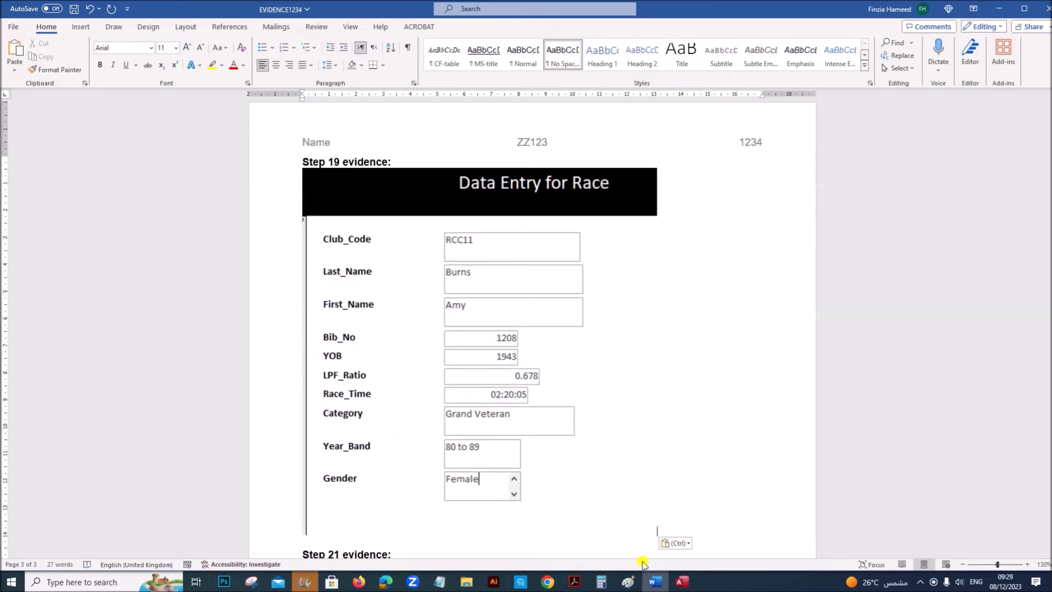
Return to Access, then save and close the Data Entry for Race form.
click(683, 582)
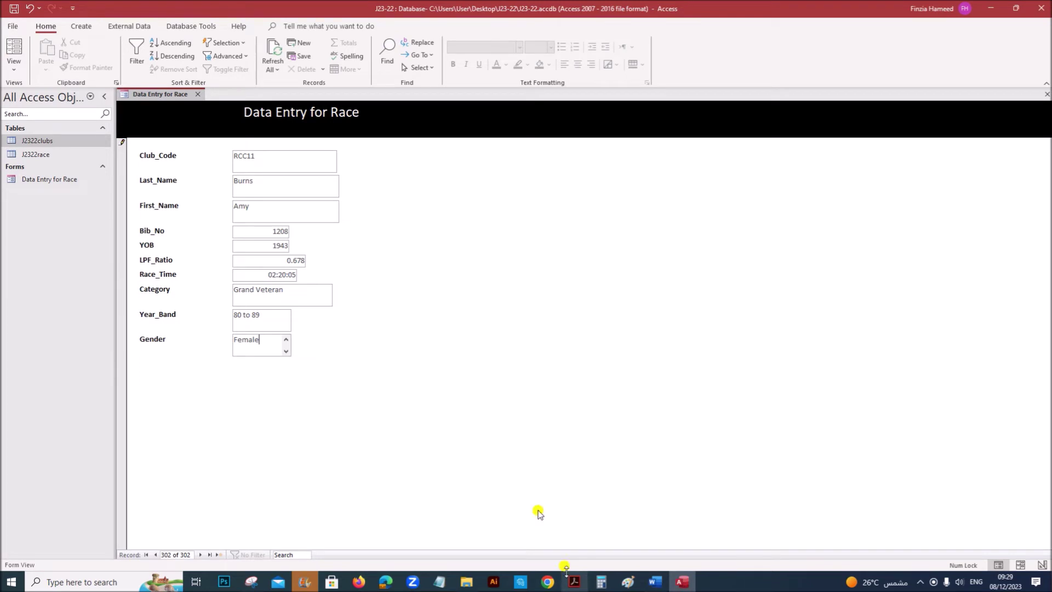
right_click(164, 94)
click(178, 105)
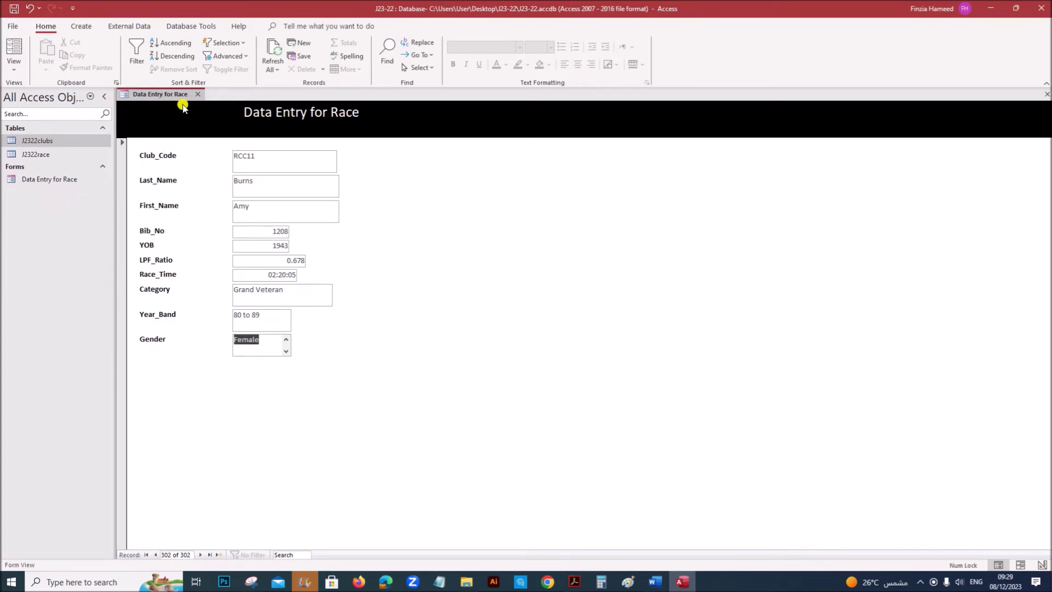
click(198, 95)
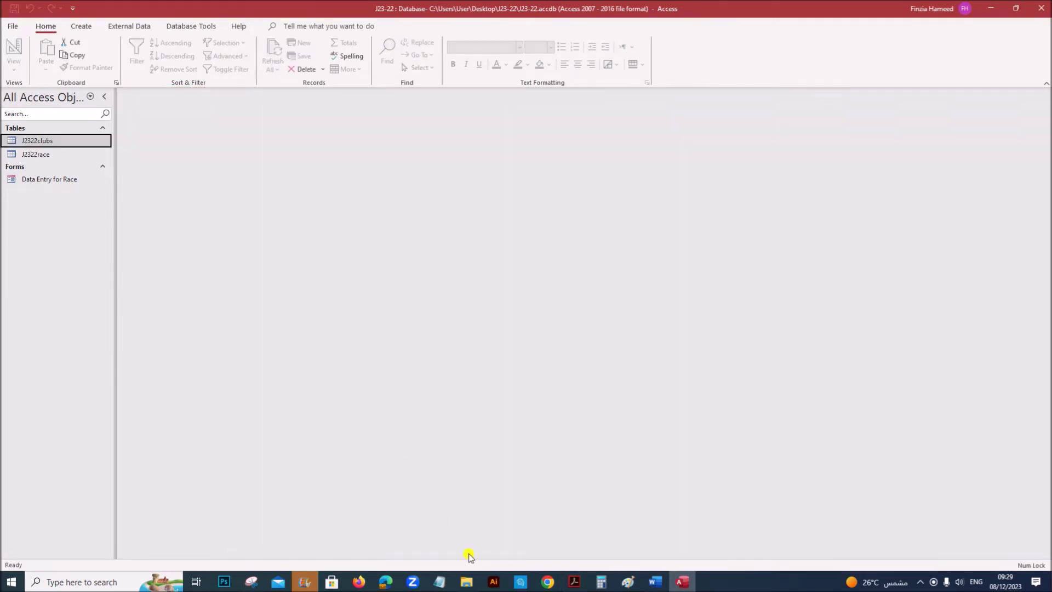
Read question 20 in the exam paper and mark the words "produce a tabular report".
click(574, 581)
scroll(441, 474, down, 3)
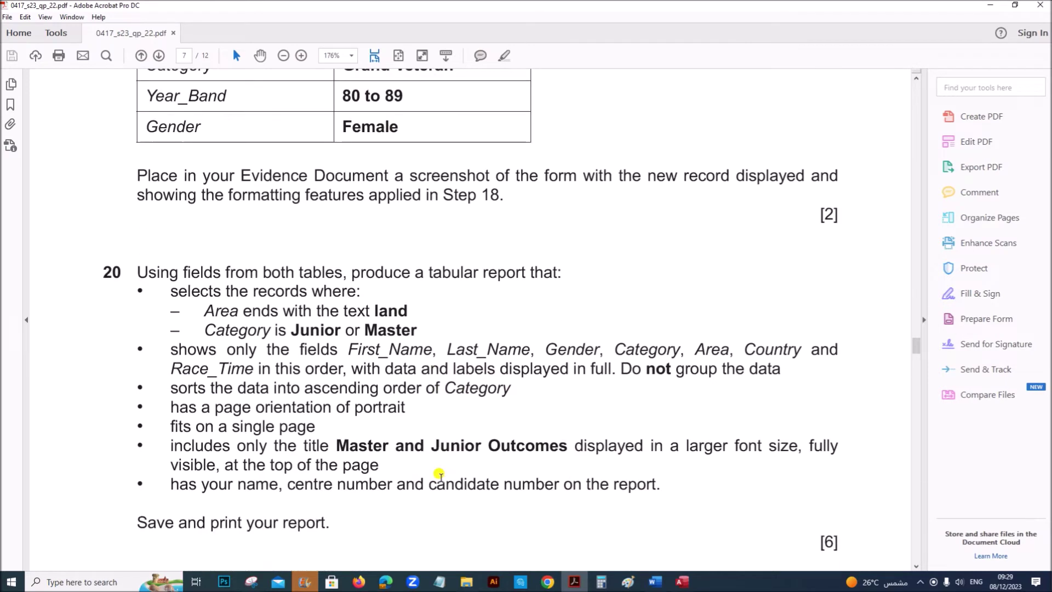
scroll(440, 474, down, 2)
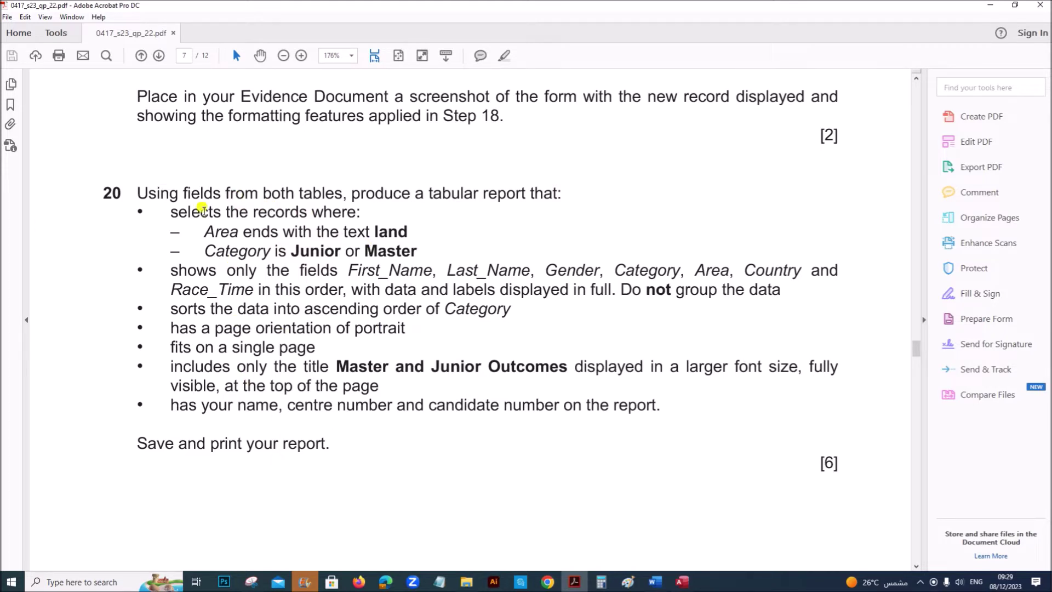
drag(401, 195, 507, 195)
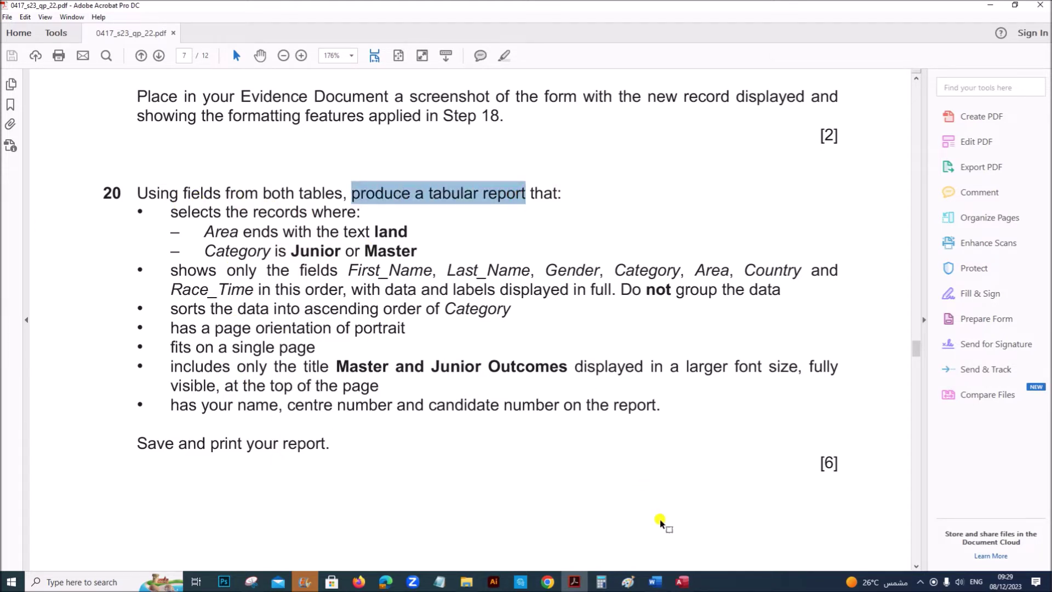
Start a new Access query in Design View with tables J2322clubs and J2322race, and lengthen both field lists to show every field.
click(683, 583)
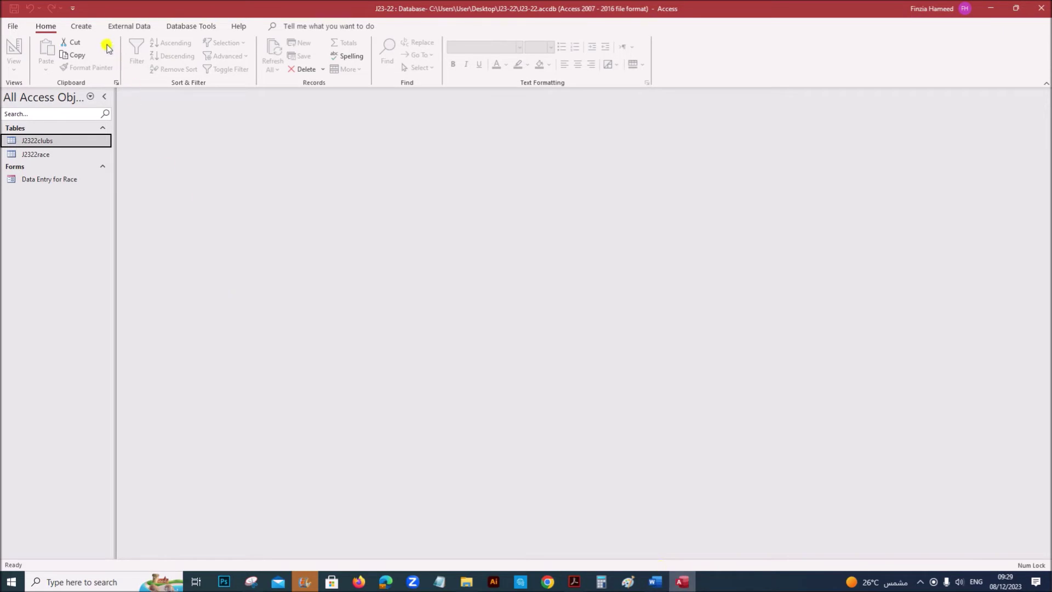
click(83, 27)
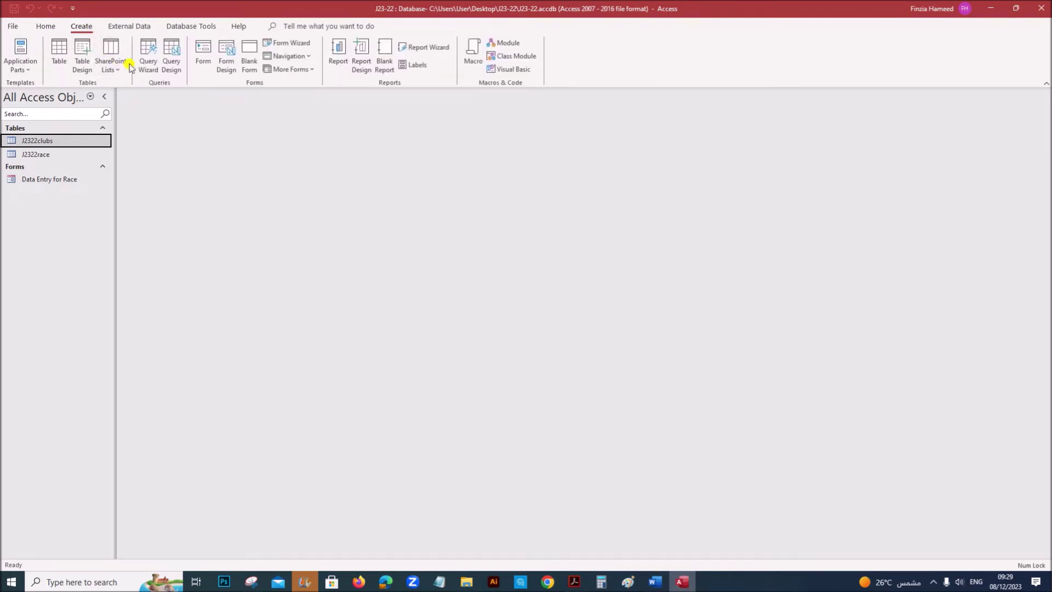
click(171, 66)
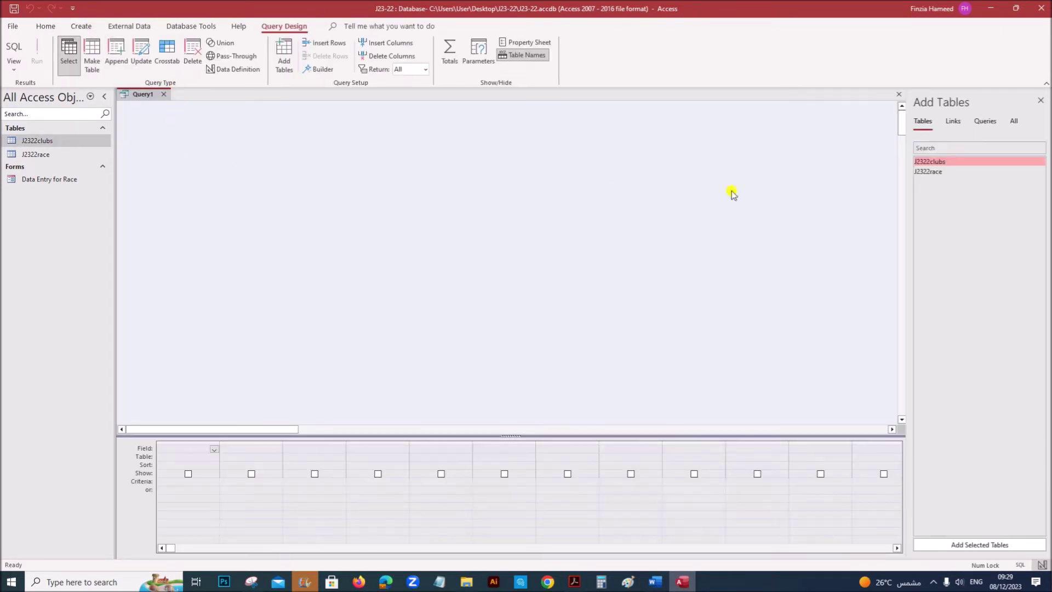
double_click(926, 162)
double_click(930, 172)
drag(183, 187, 213, 236)
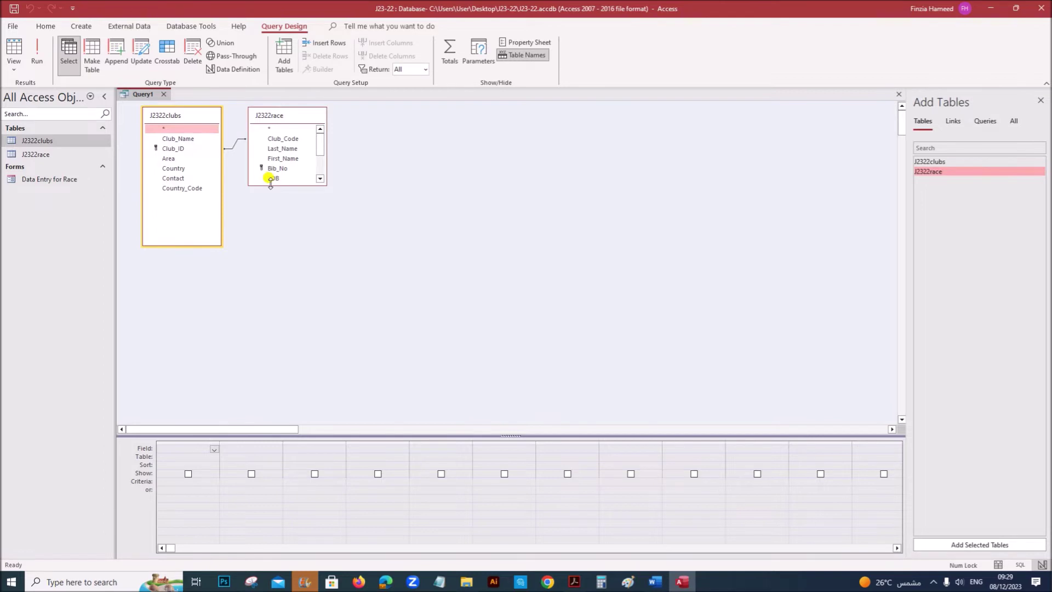
drag(270, 182, 268, 243)
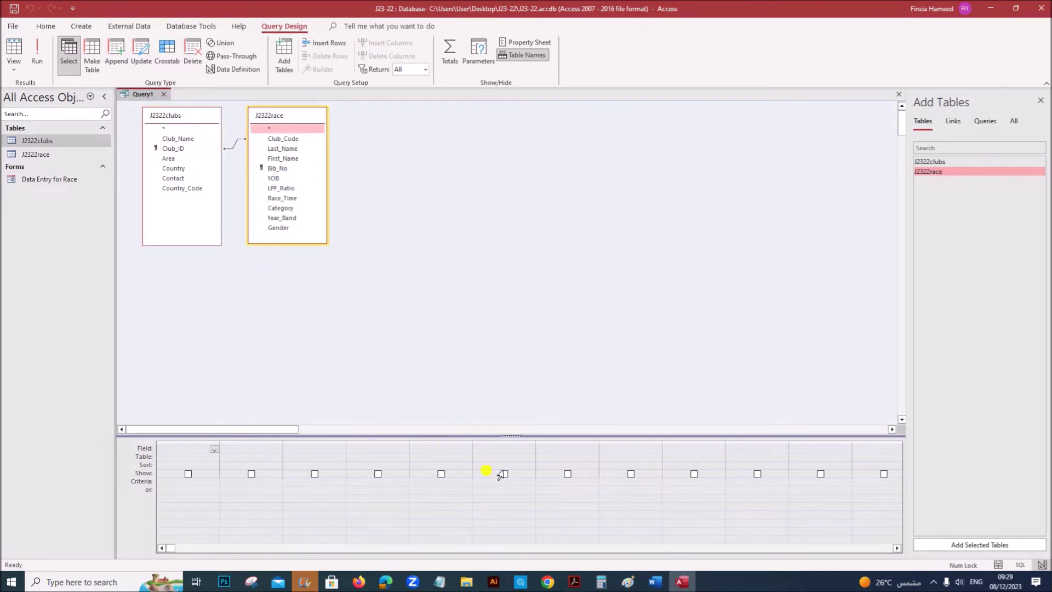
Highlight question 20's bullet listing the fields to show and their order in the exam paper.
click(575, 581)
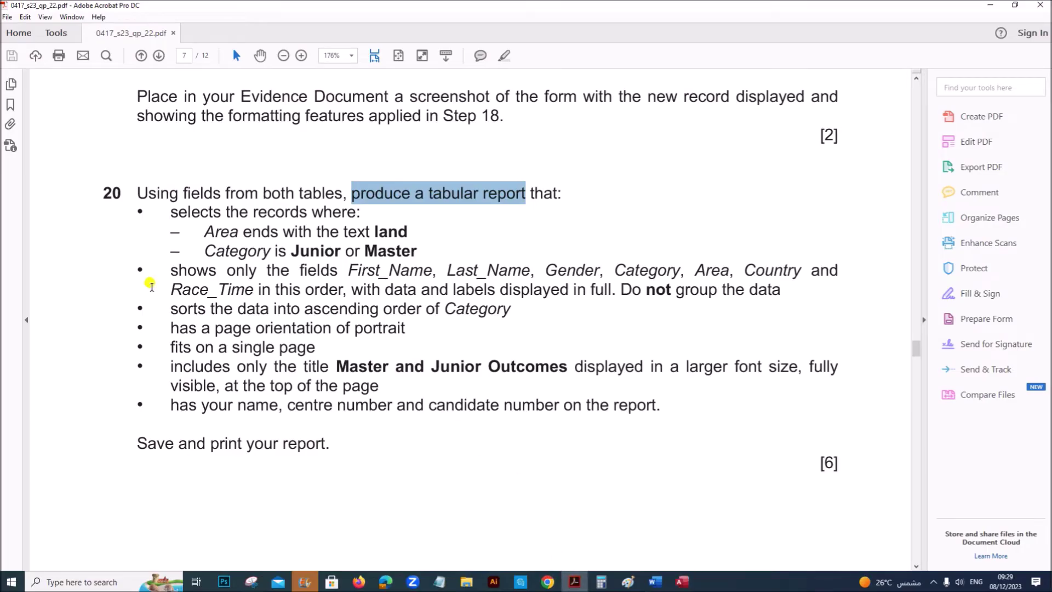
drag(204, 229, 413, 243)
click(331, 233)
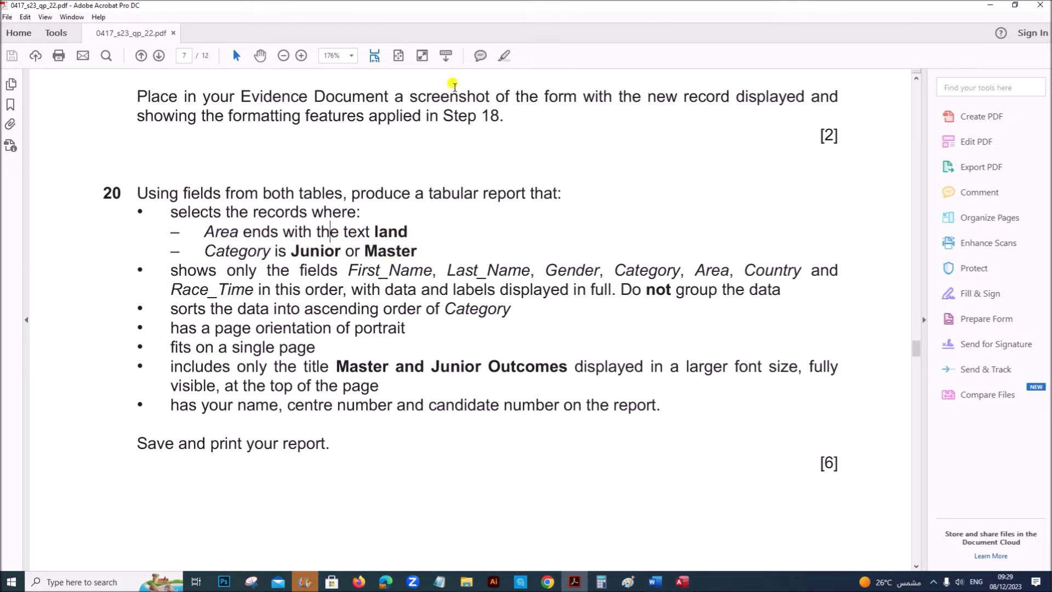
click(504, 55)
drag(167, 267, 741, 296)
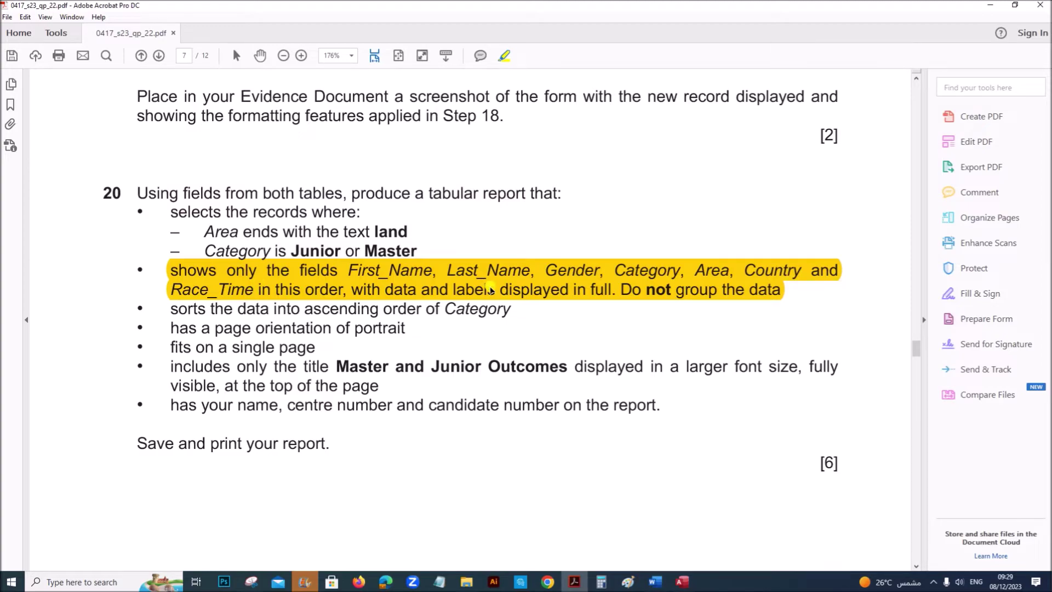
Add the First_Name, Last_Name and Gender fields from J2322race to the query grid in Access, in that order.
click(683, 581)
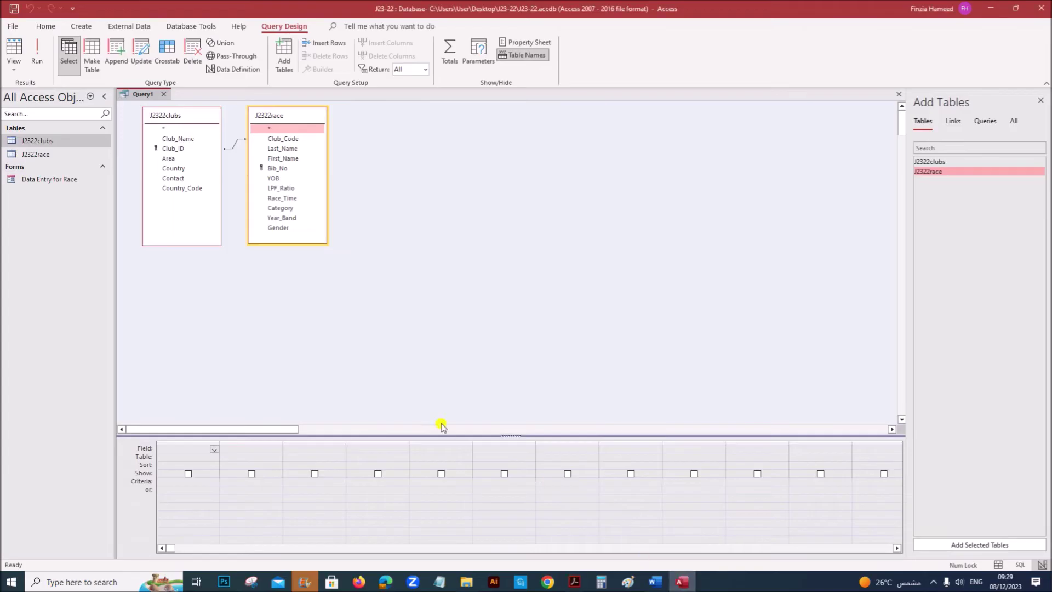
double_click(284, 159)
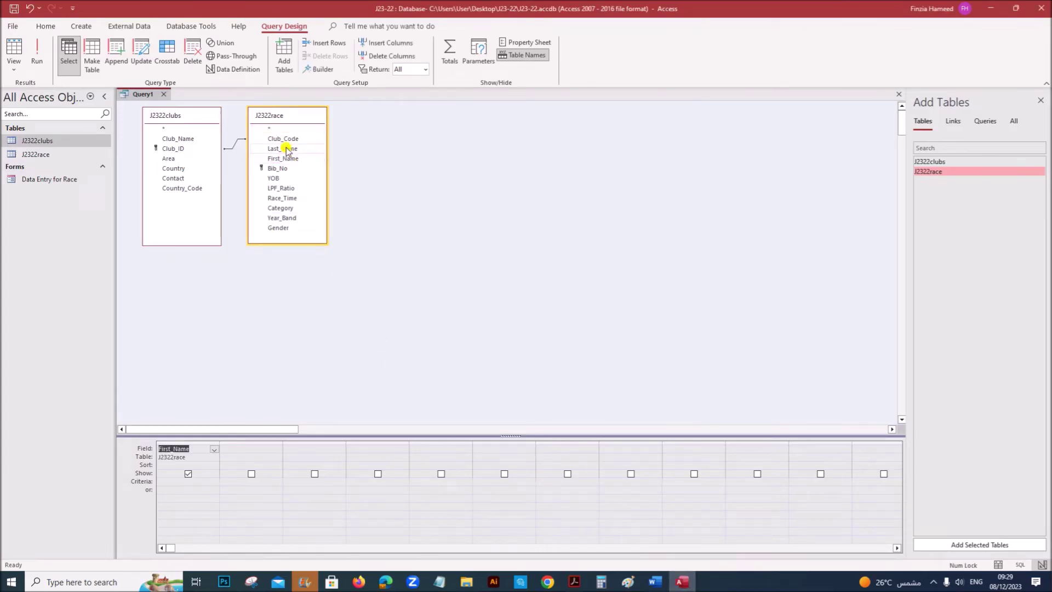
double_click(286, 149)
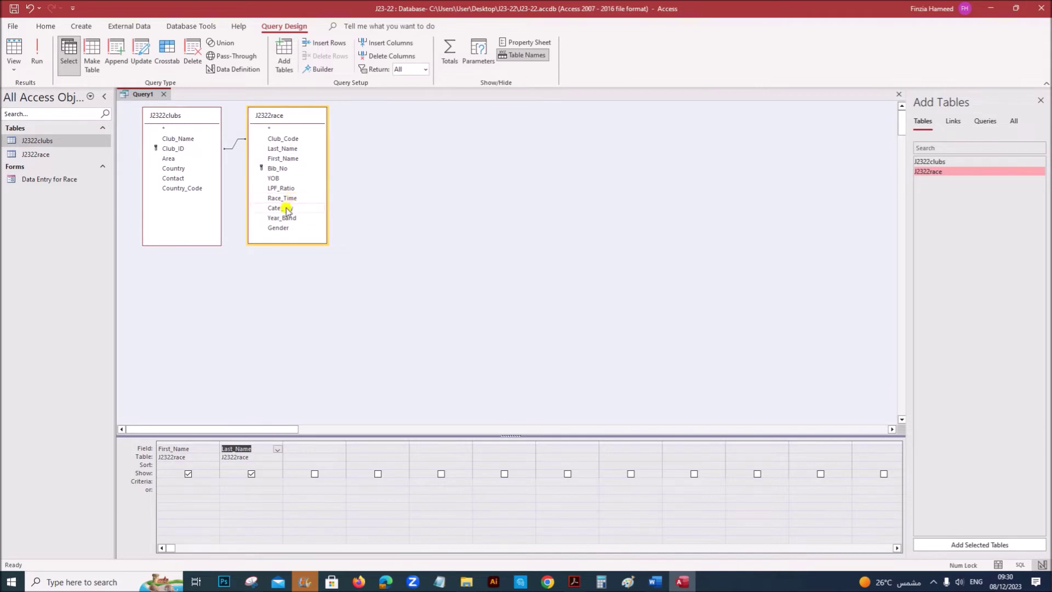
double_click(281, 228)
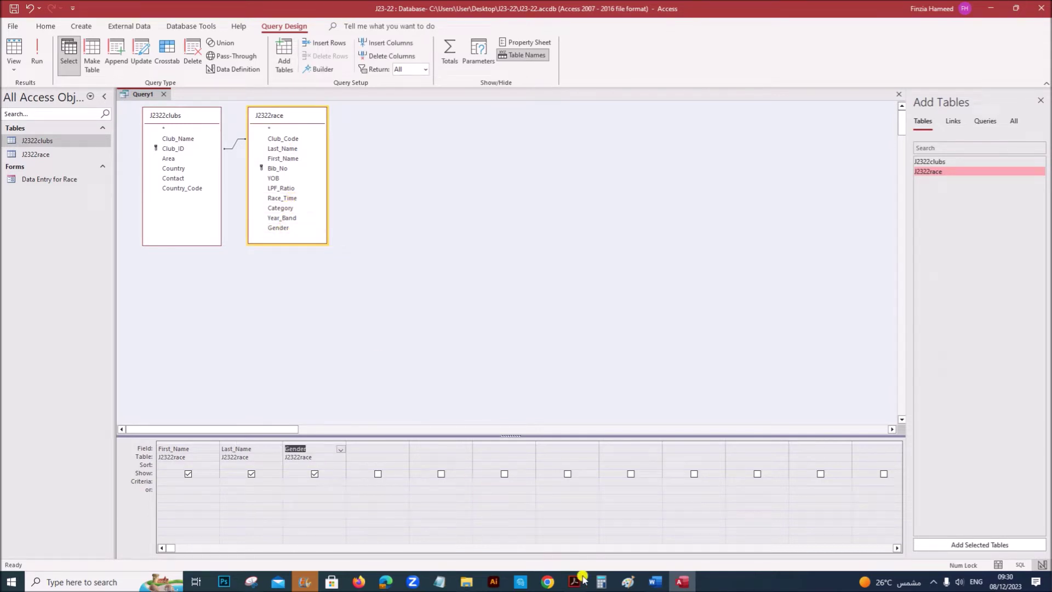
Check question 20's remaining fields, then add Category, Area, Country and Race_Time to the query grid in that order.
click(583, 578)
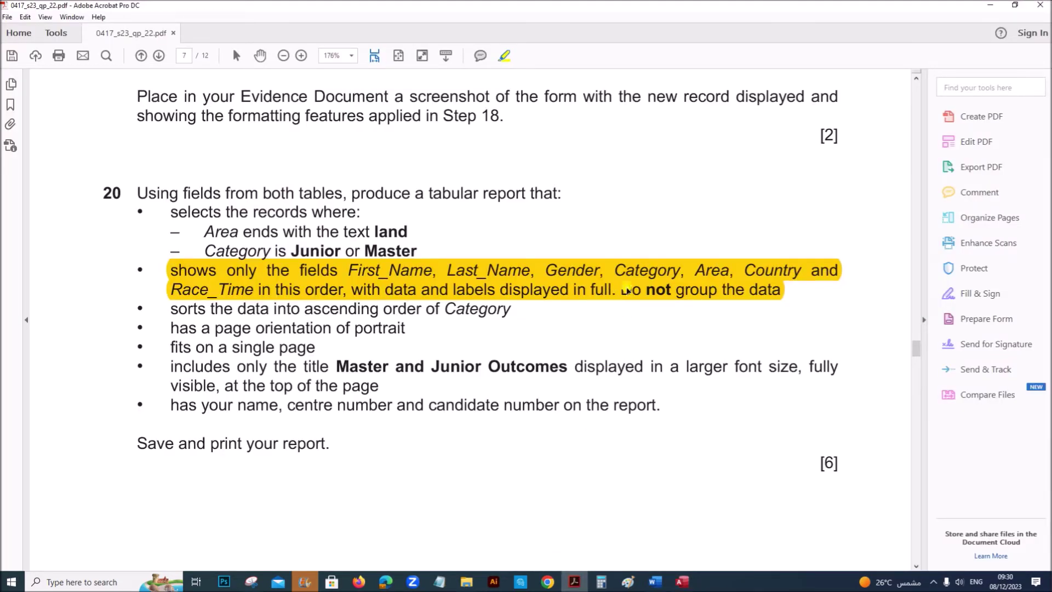
click(681, 583)
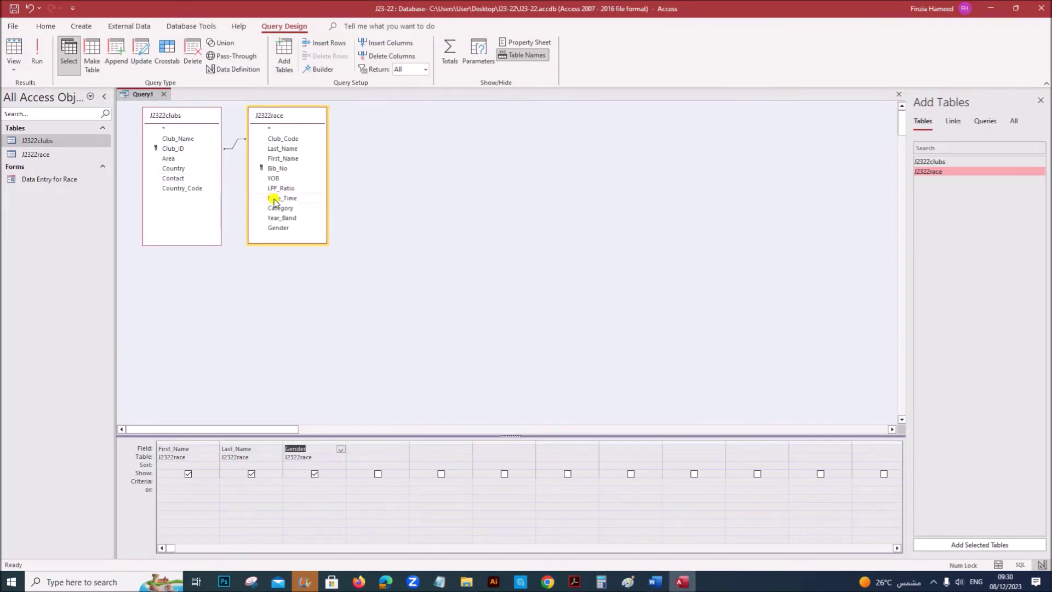
double_click(274, 209)
double_click(193, 160)
double_click(182, 169)
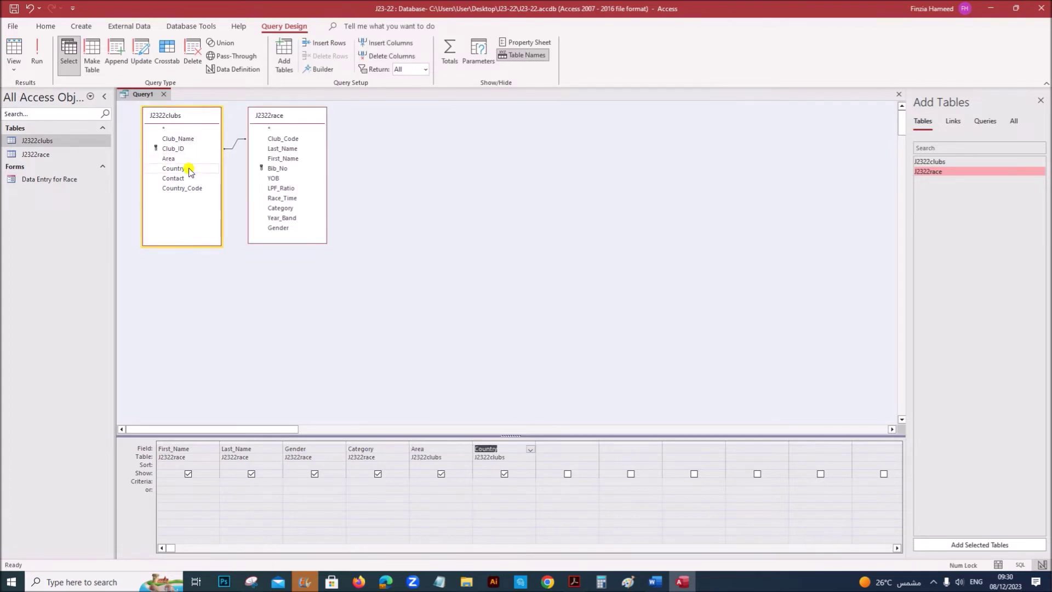
double_click(281, 199)
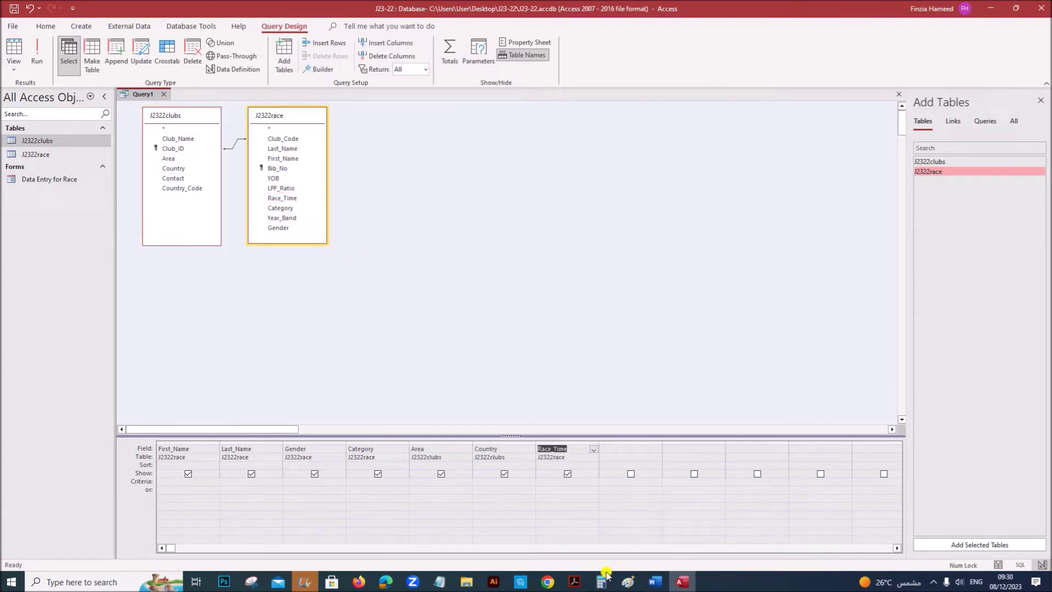
Highlight question 20's Area criterion in the exam paper, then set the Area field's criterion to *land in the Access query.
click(575, 585)
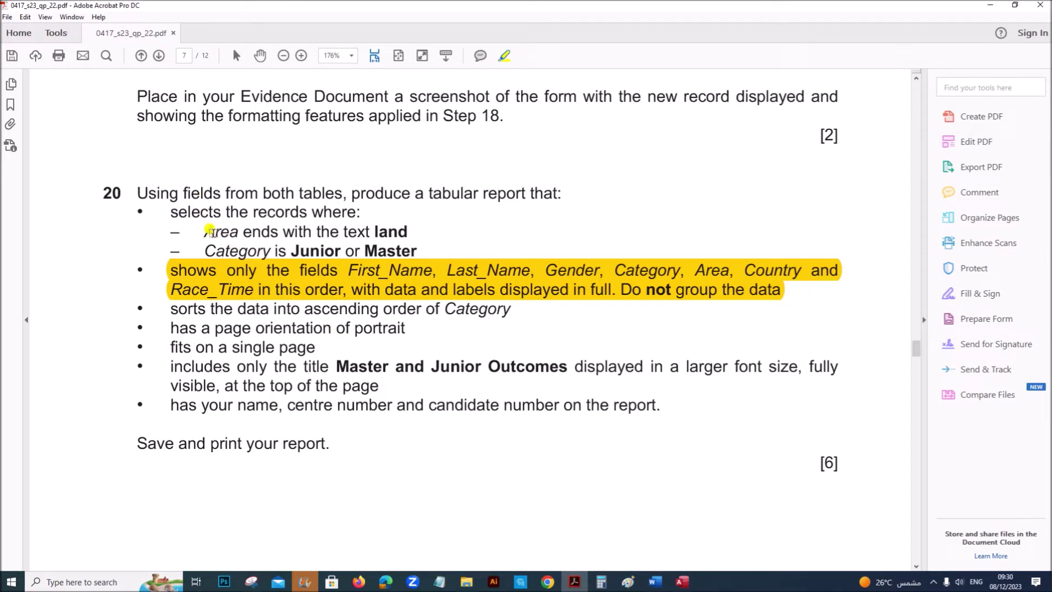
drag(201, 229, 409, 231)
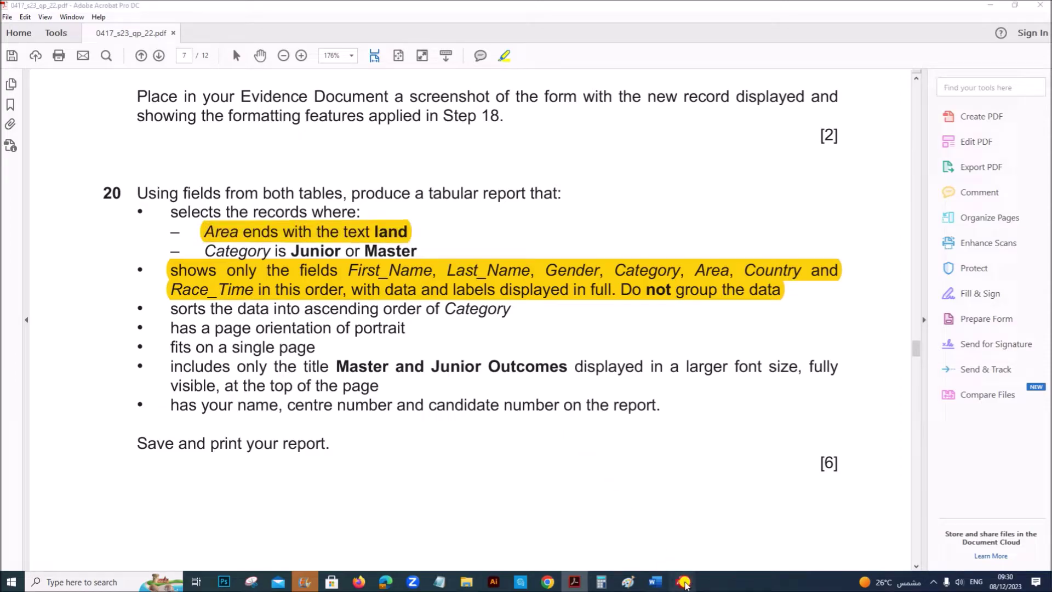
click(682, 581)
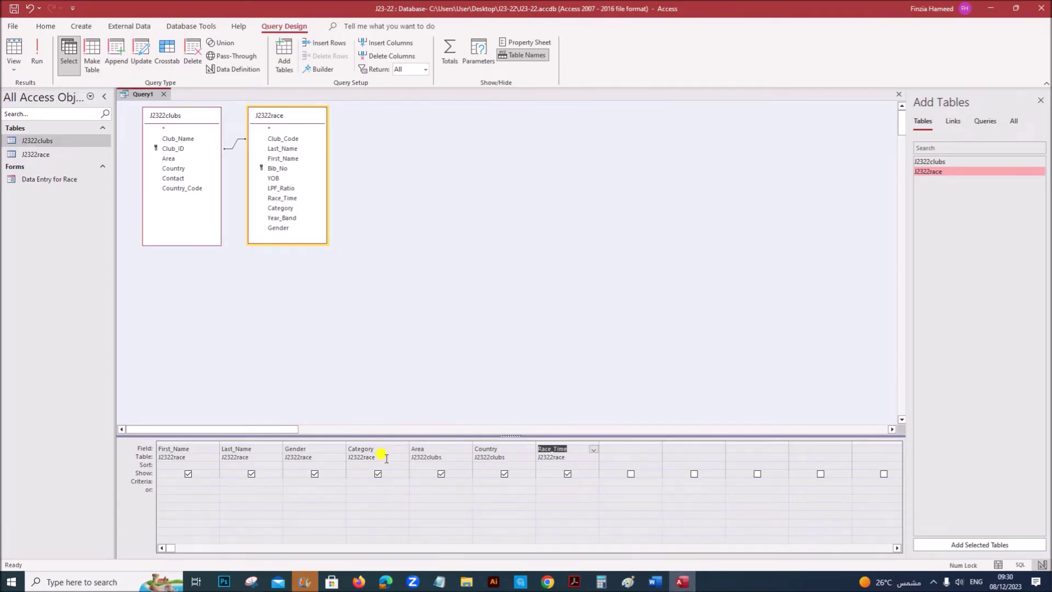
click(422, 482)
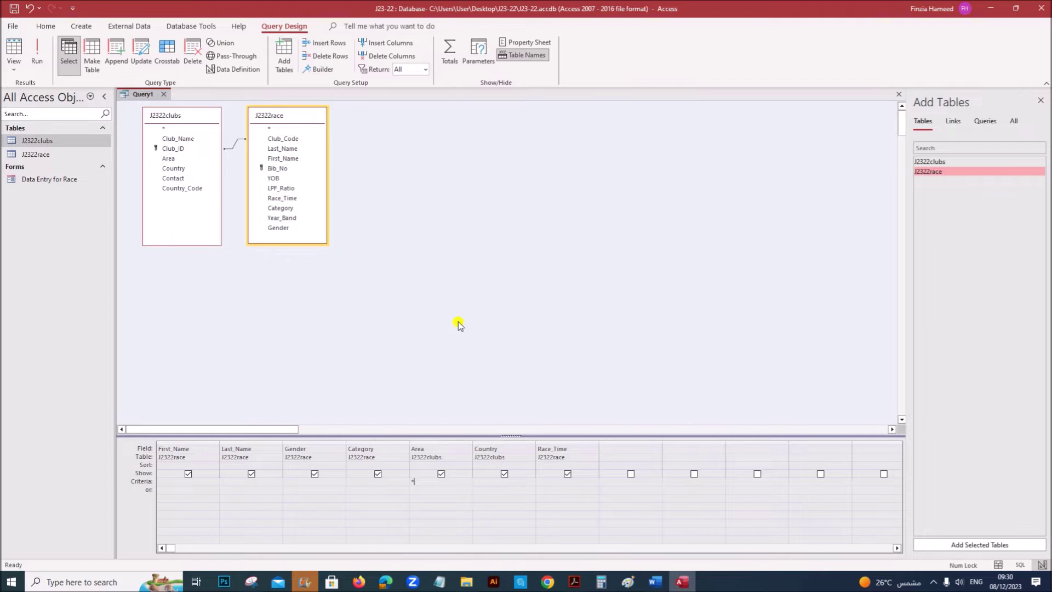
text(la)
click(461, 529)
Run the query, look through the Area values of the selected records, and go back to Design View.
click(38, 49)
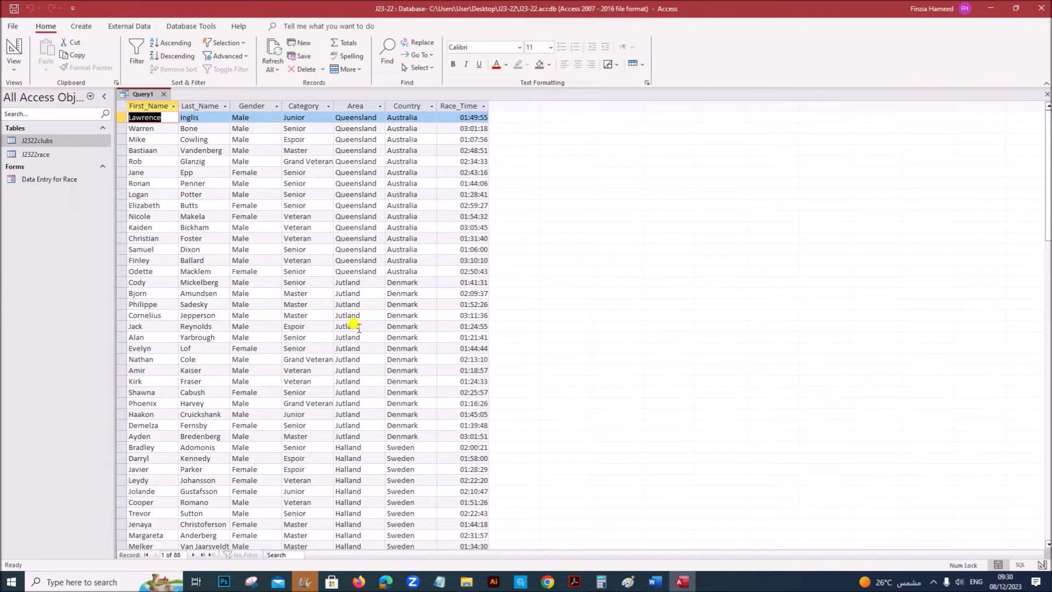
scroll(354, 362, down, 9)
scroll(336, 435, up, 9)
right_click(140, 94)
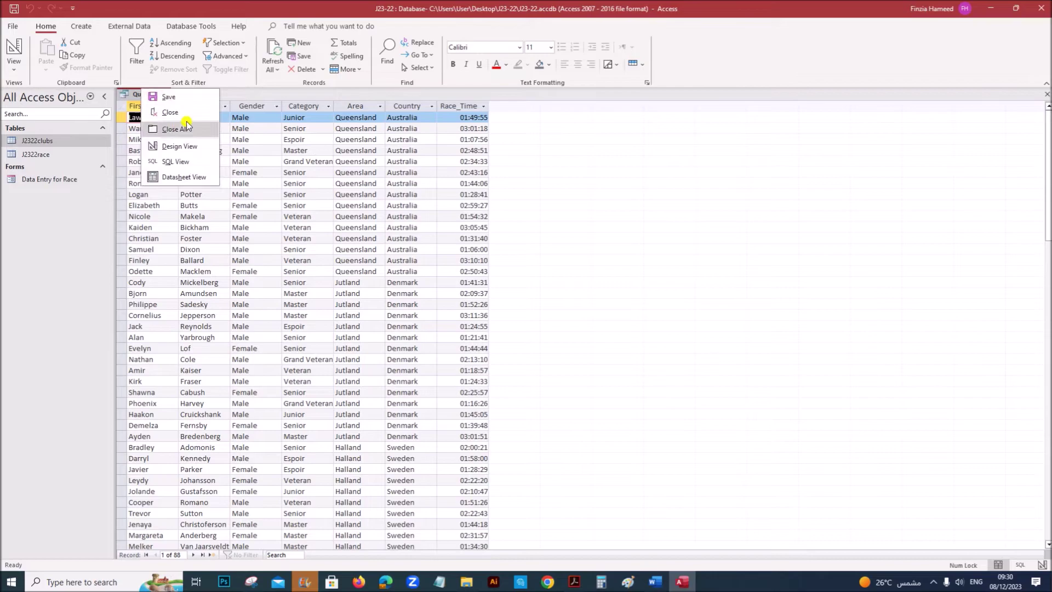
click(165, 146)
Highlight question 20's Category criterion in the exam paper, then set the Category field's criterion to Junior or Master in Access.
click(574, 581)
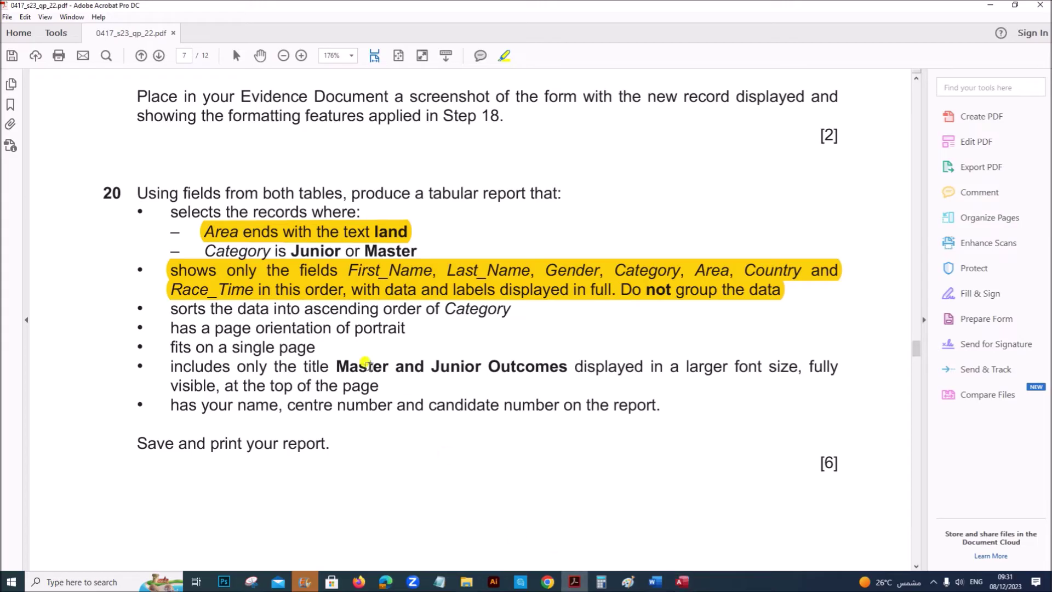
drag(207, 252, 418, 253)
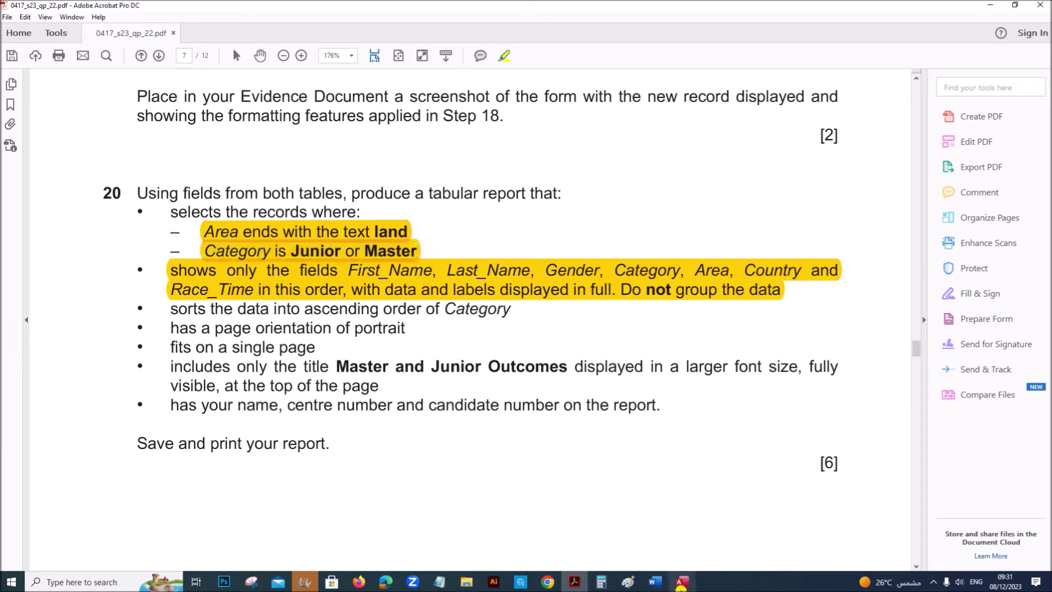
click(682, 581)
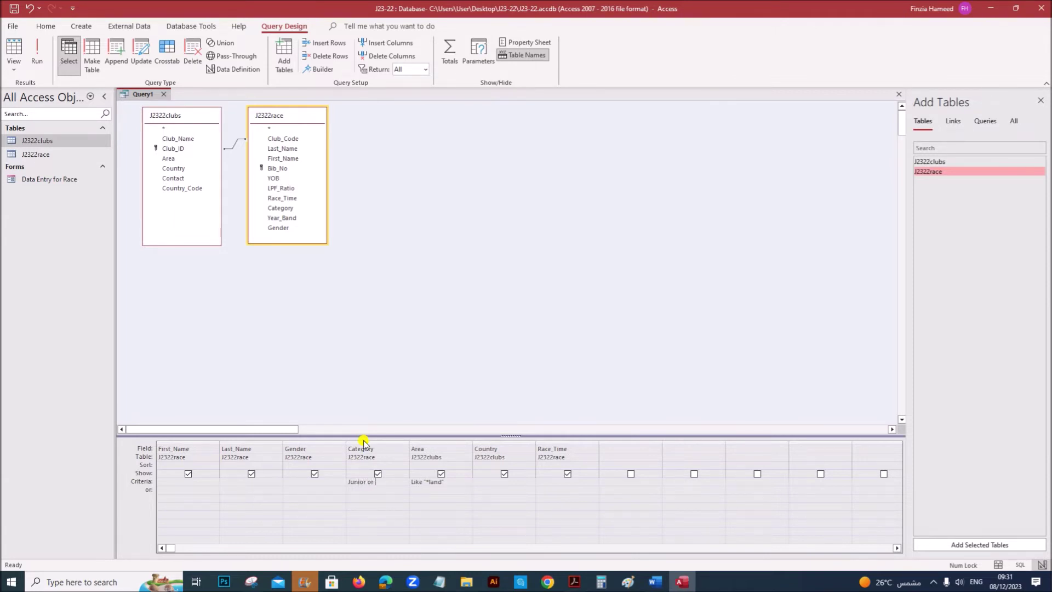
text(ster)
Run the query with both criteria and save it as Query1.
click(39, 65)
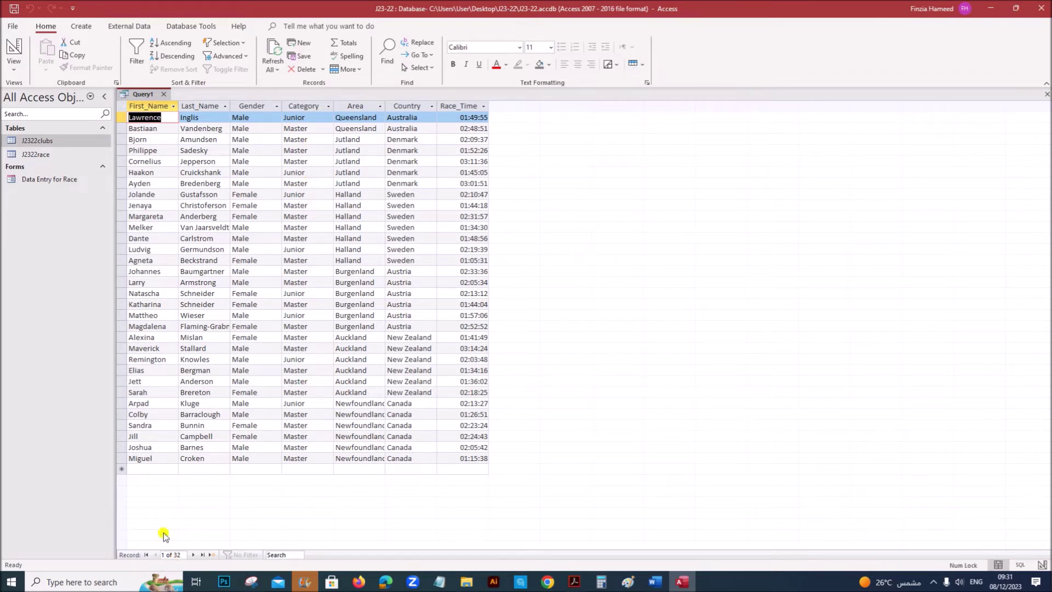
right_click(137, 97)
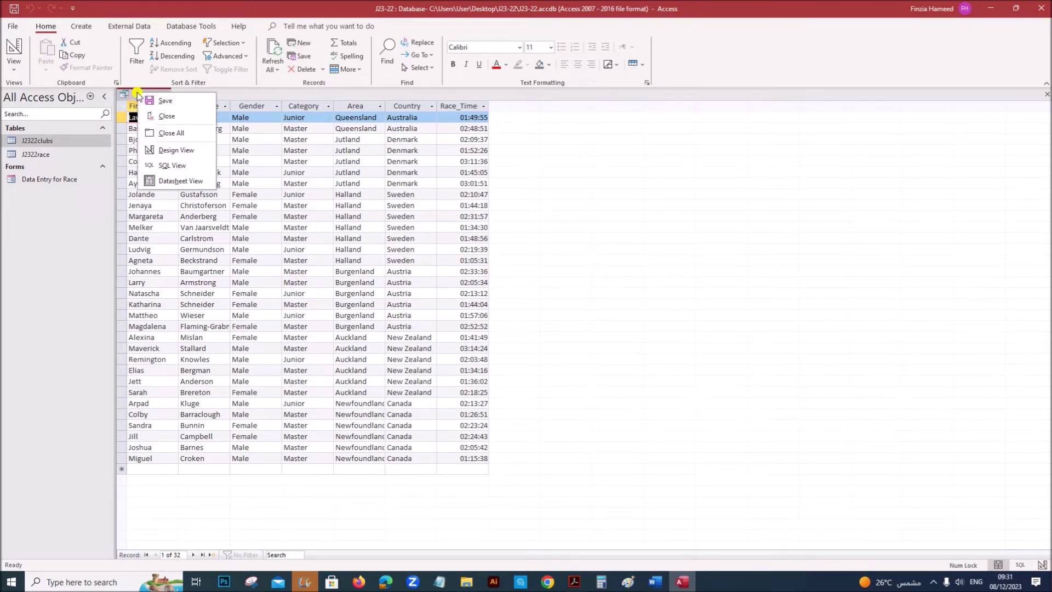
click(159, 102)
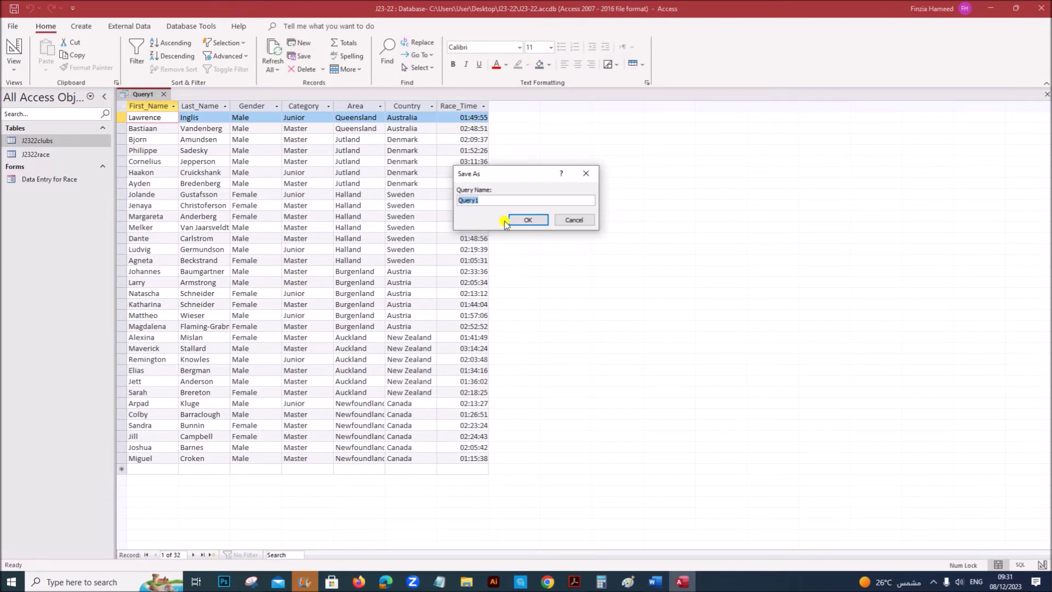
click(527, 220)
Recheck question 20's requirements in the exam paper, then close the saved query in Access.
click(574, 582)
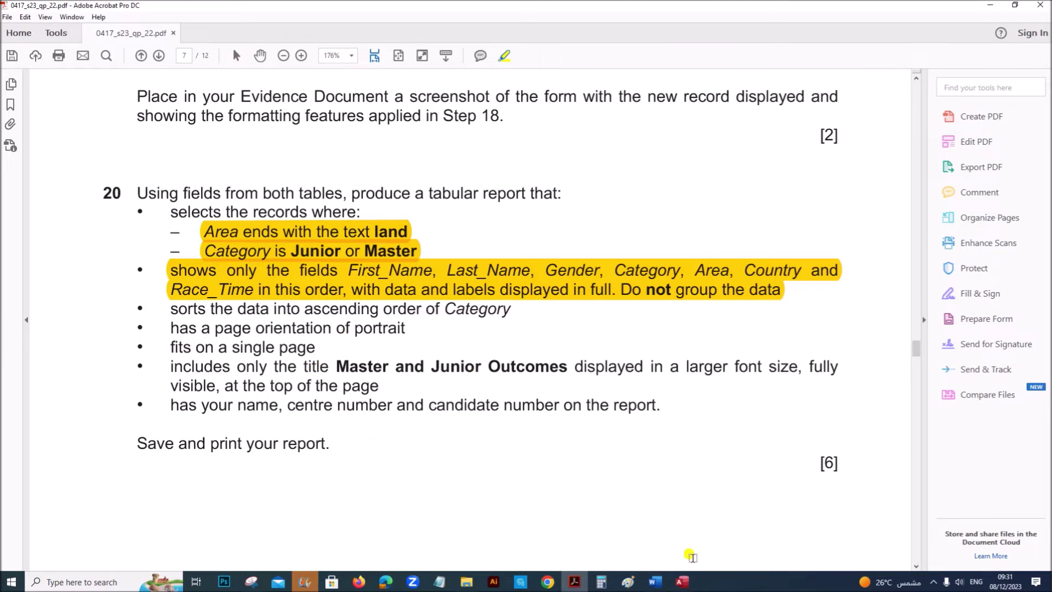
click(682, 581)
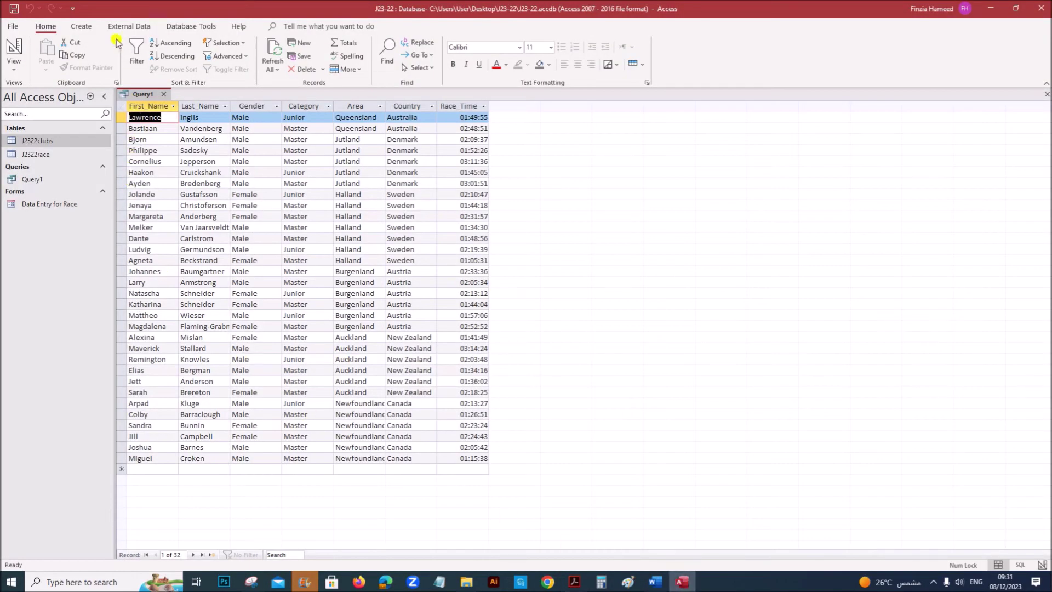
click(163, 94)
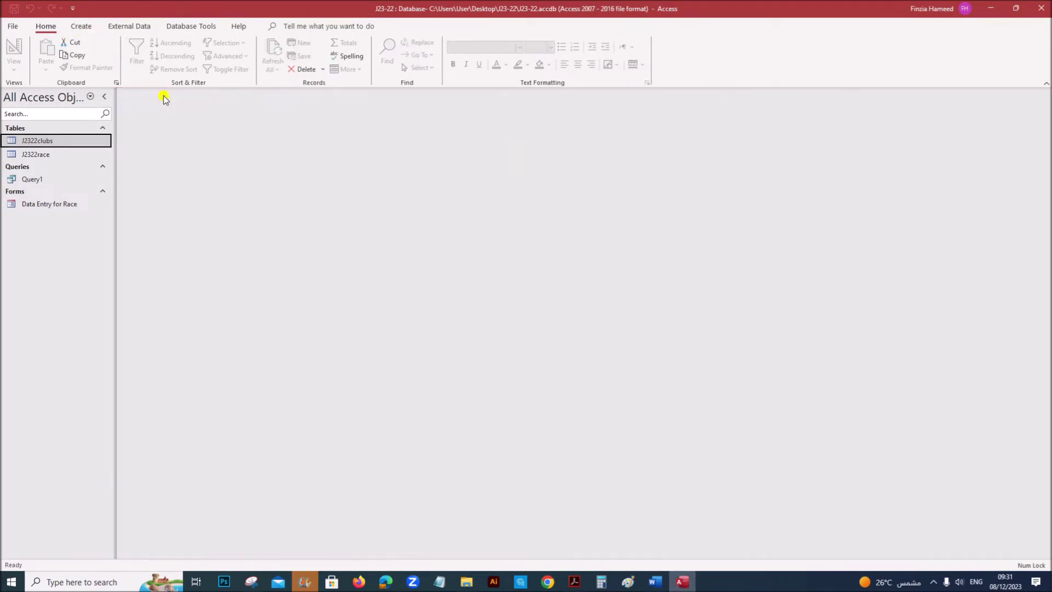
Start a new report with the Report Wizard based on Query1 and include all of its fields.
click(83, 27)
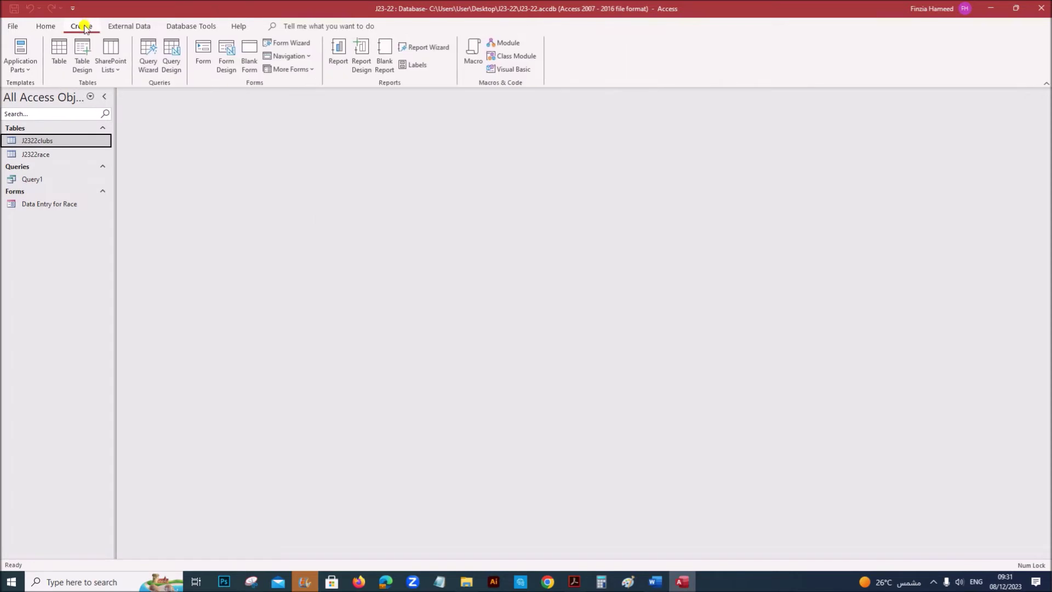
click(420, 49)
click(537, 201)
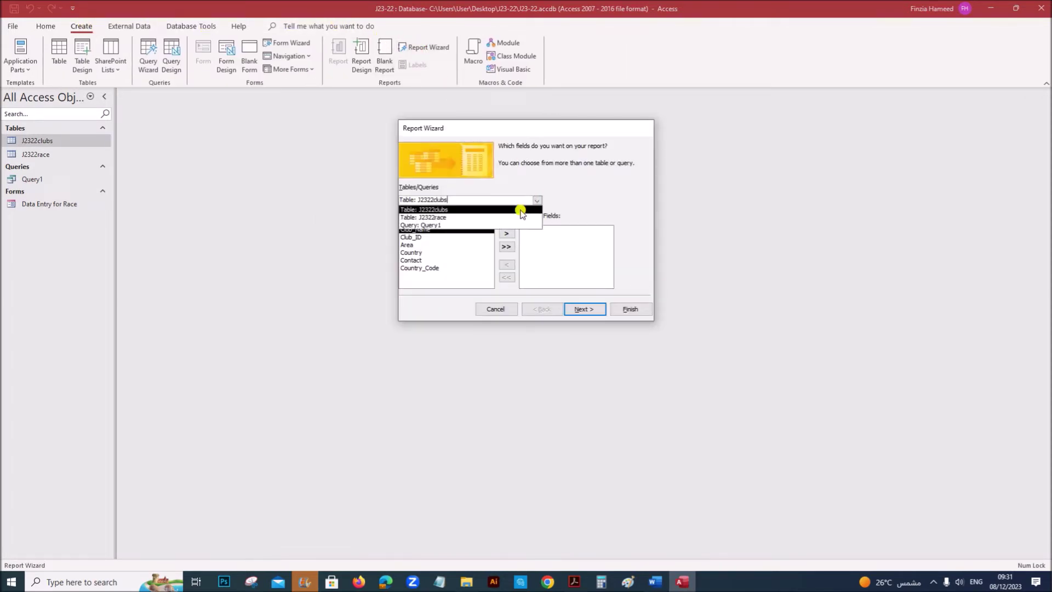
click(460, 227)
click(505, 248)
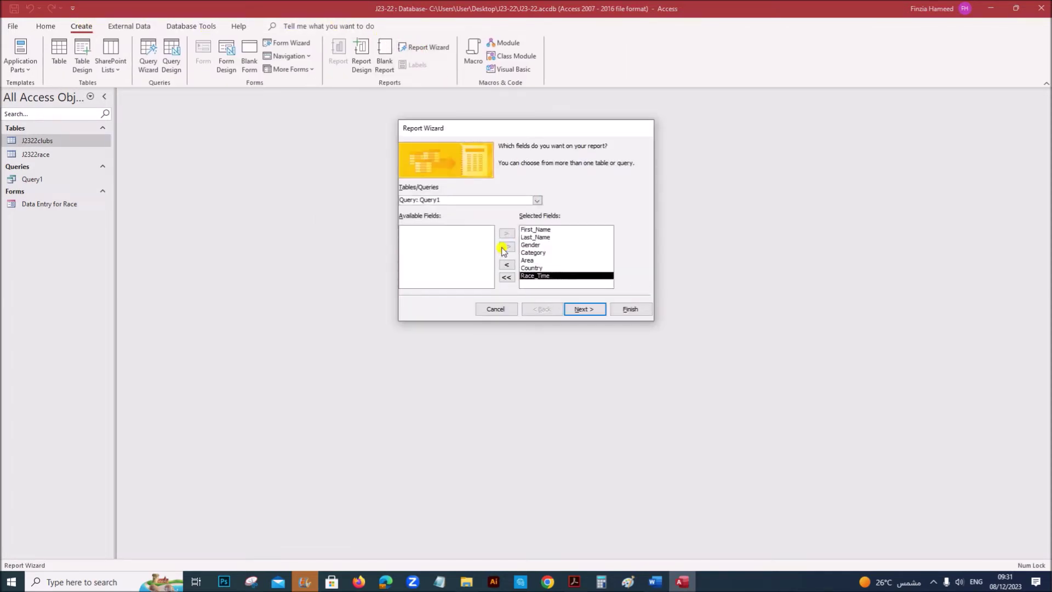
drag(484, 134, 430, 134)
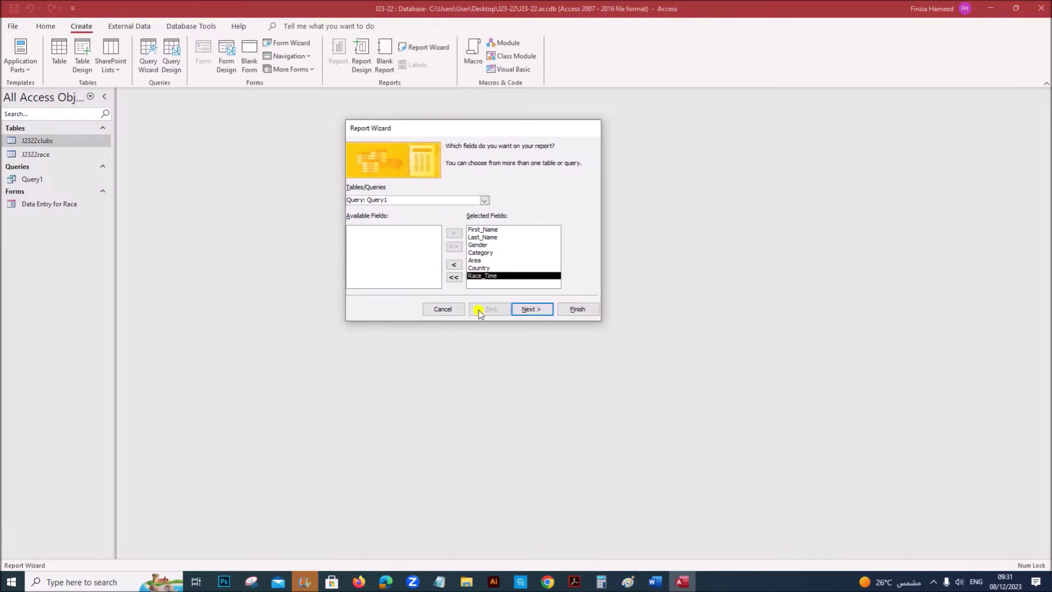
Keep the report's data viewed by J2322race and continue without adding any grouping levels.
click(530, 310)
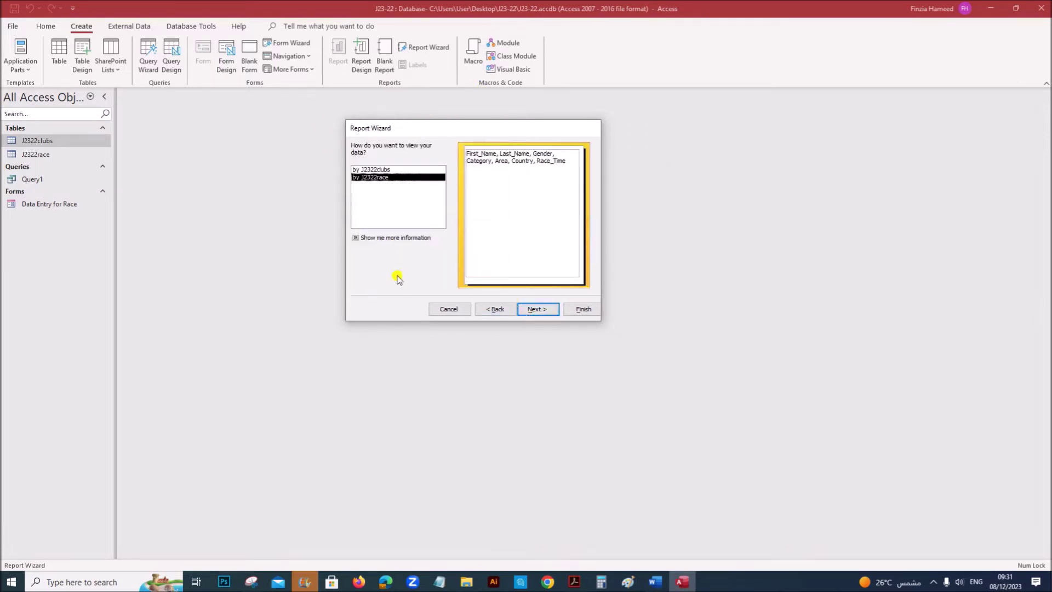
click(532, 310)
drag(430, 131, 336, 135)
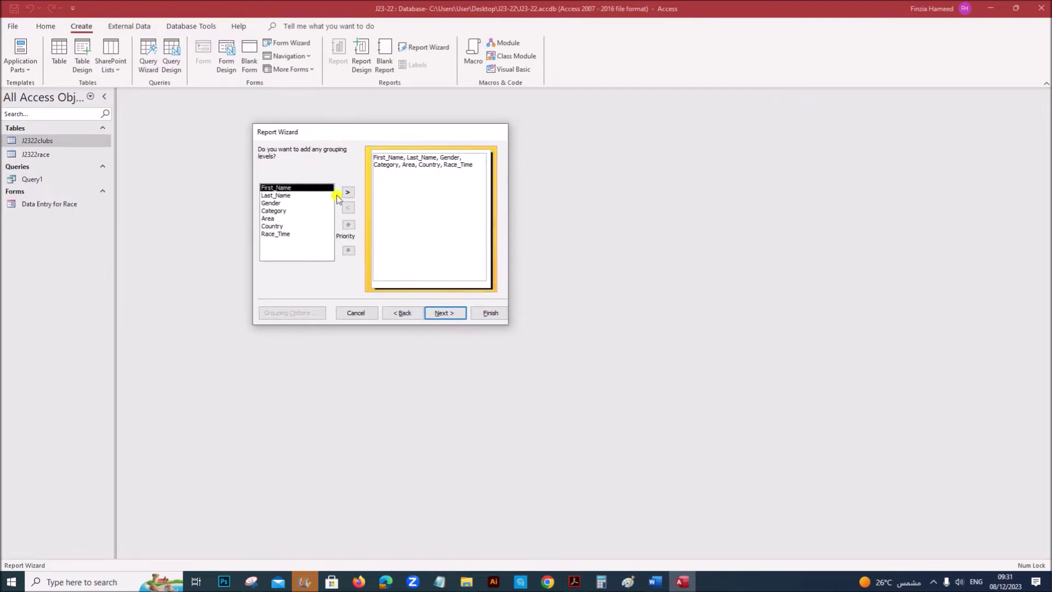
click(443, 314)
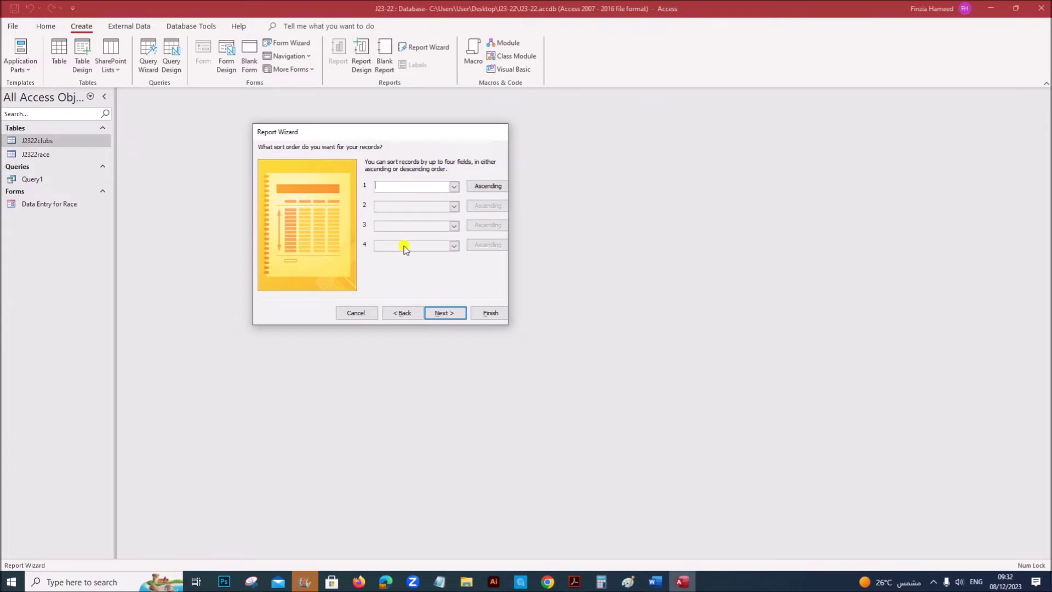
Check question 20's sorting requirement in the exam paper, then continue the Report Wizard in Access to its layout options.
click(575, 582)
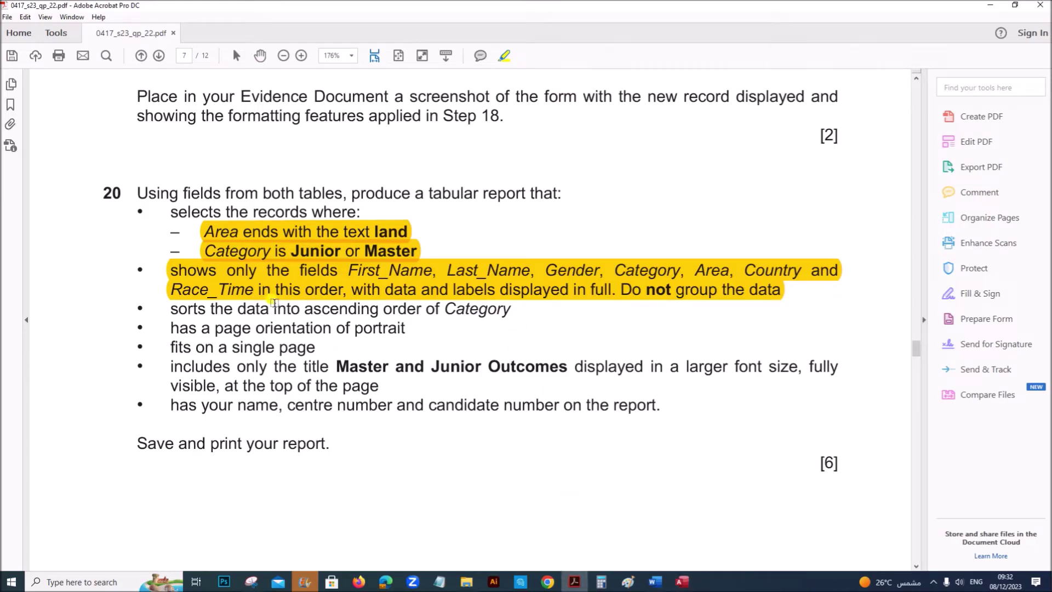
click(683, 582)
click(459, 316)
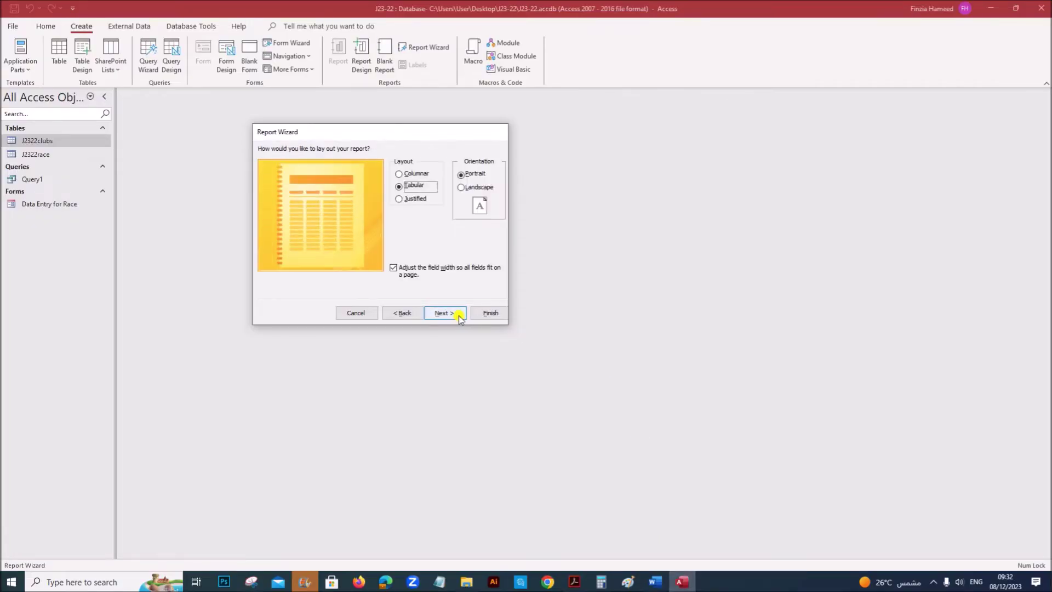
Highlight question 20's portrait page orientation bullet in the exam paper and return to the Report Wizard in Access.
click(574, 581)
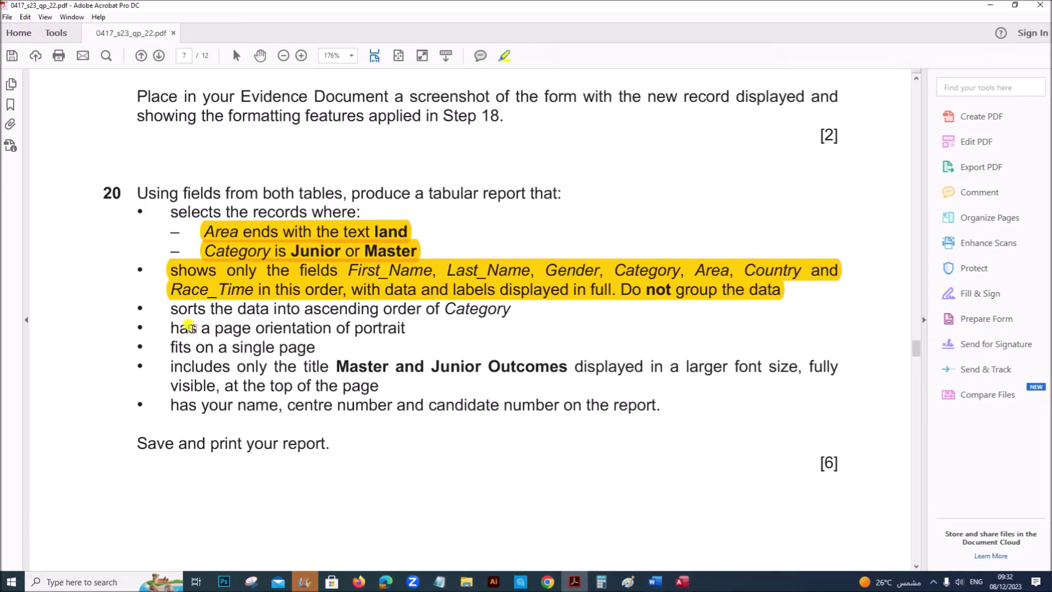
drag(169, 327, 406, 328)
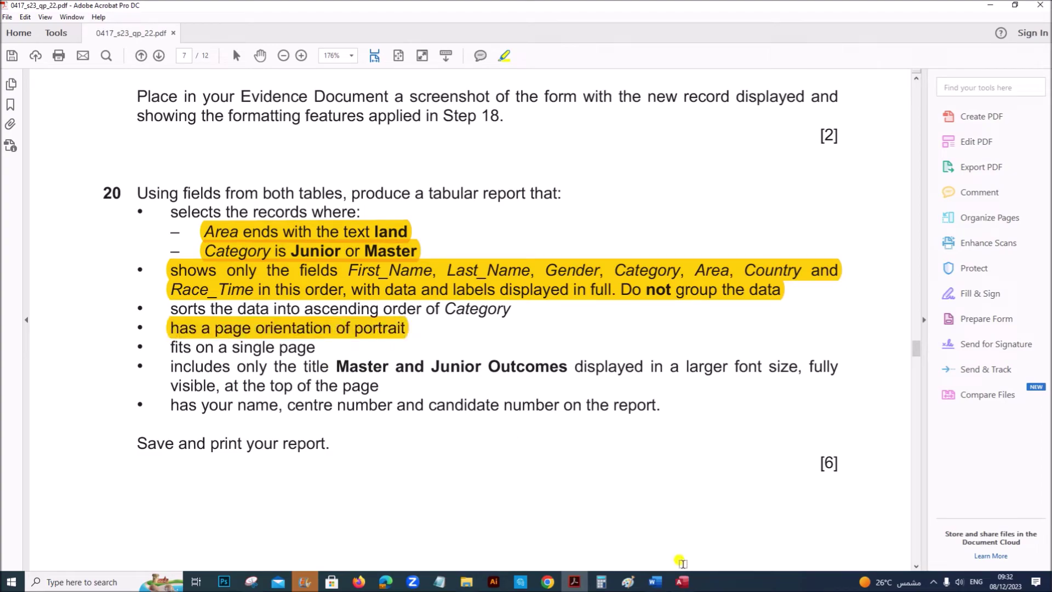
click(682, 581)
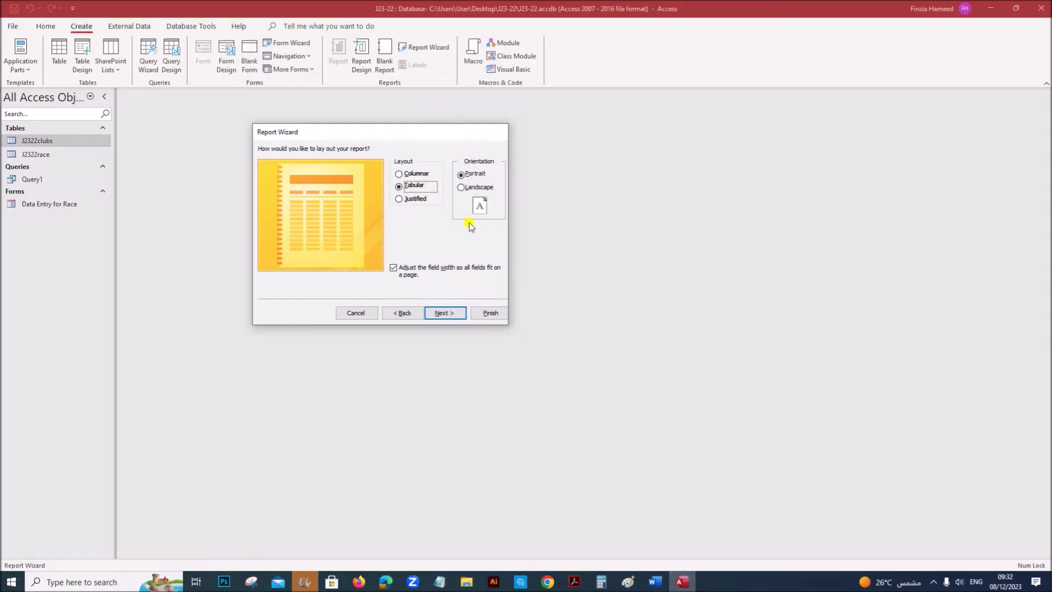
Accept the tabular portrait layout in the Report Wizard, and highlight the report title requirement in the exam paper PDF.
click(454, 312)
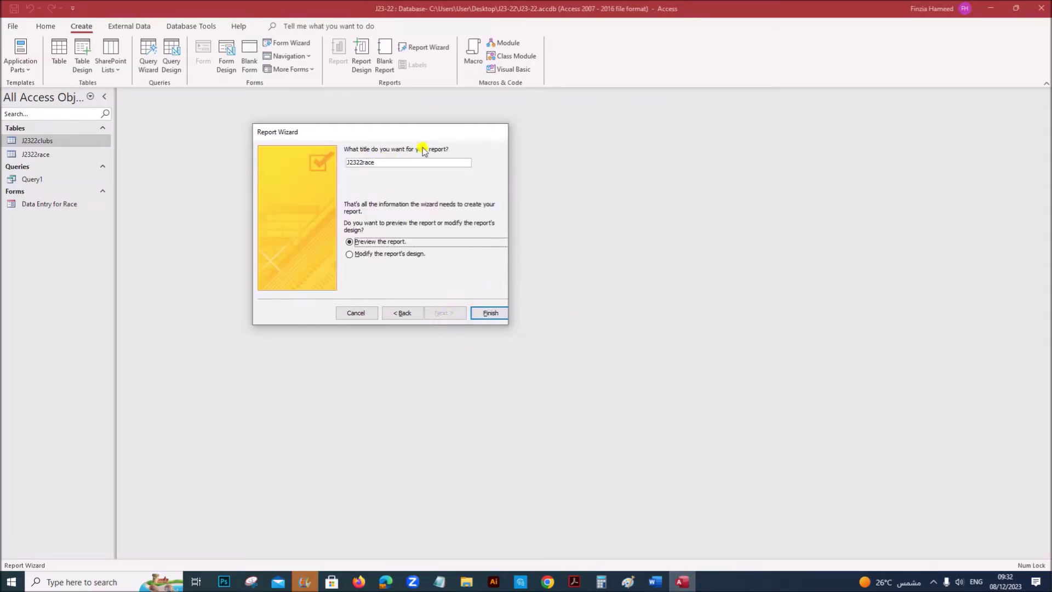
click(573, 579)
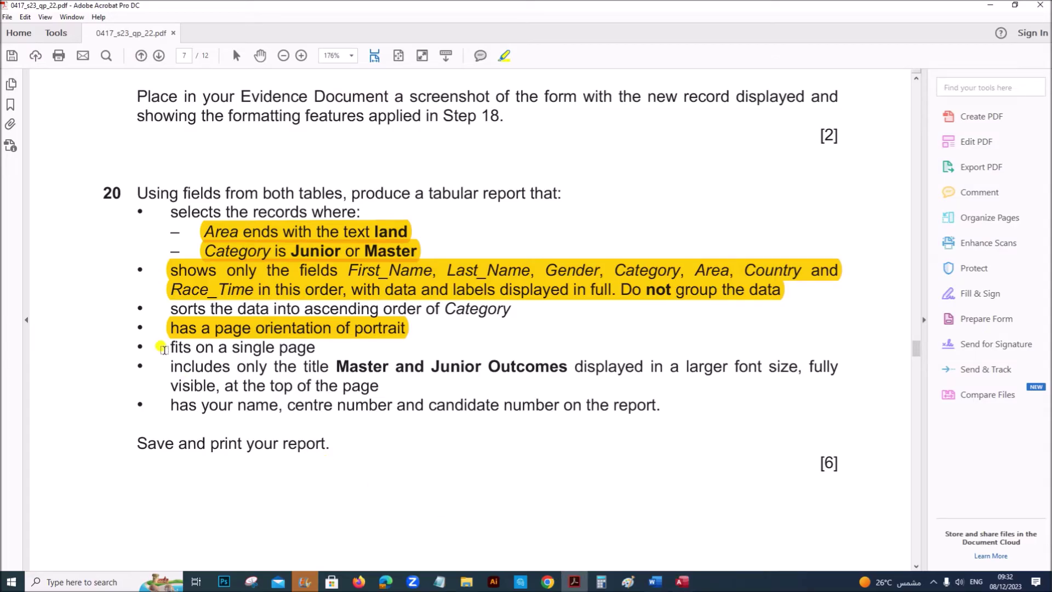
drag(170, 363, 378, 382)
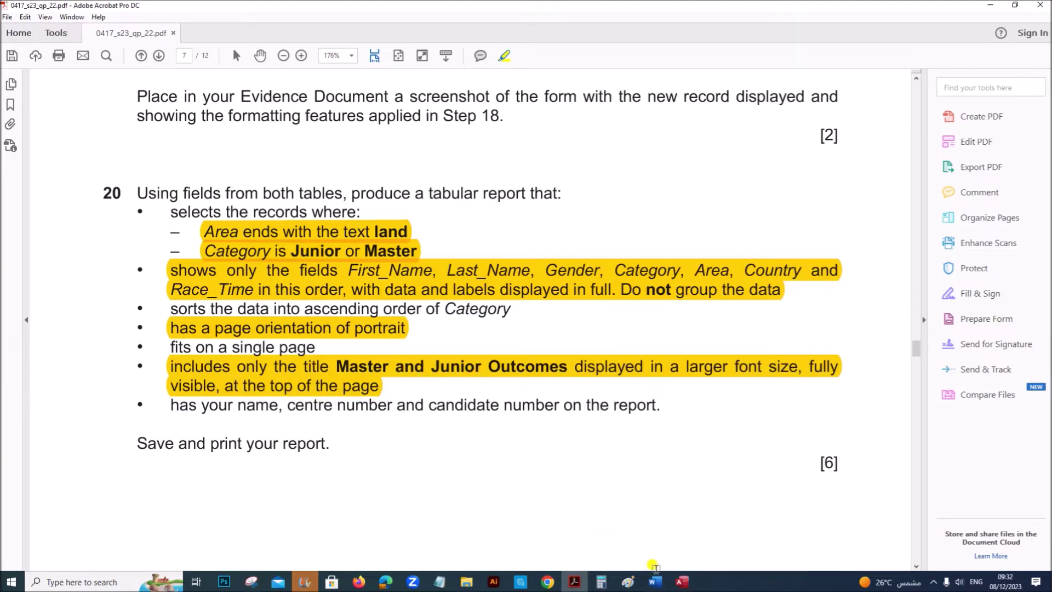
mouse_move(686, 587)
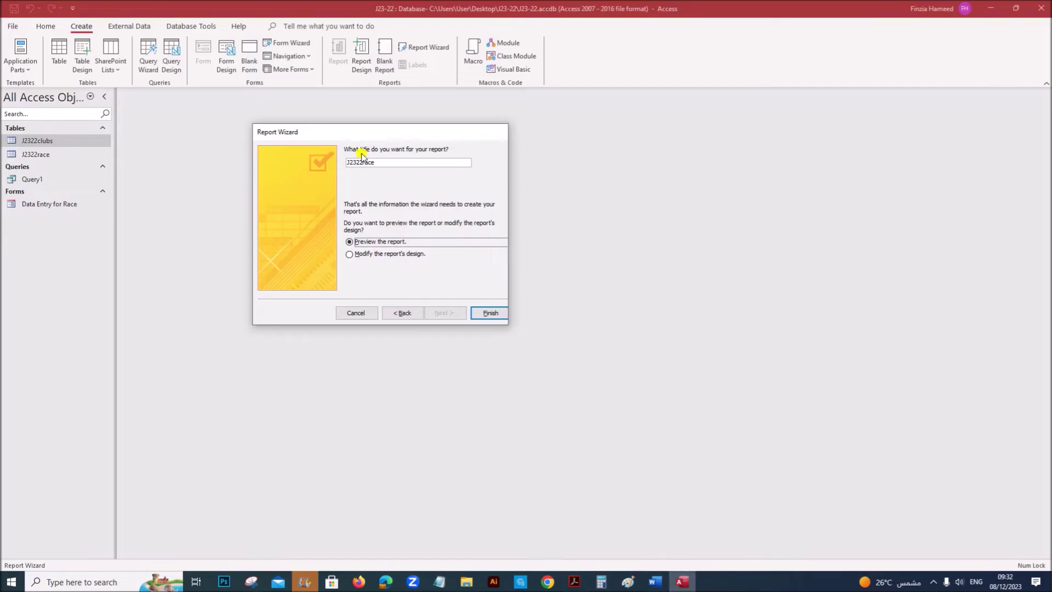
Title the report "Master and Junior Outcomes", check it against the exam paper, and finish the wizard with a preview.
drag(384, 161, 313, 163)
text(Master and)
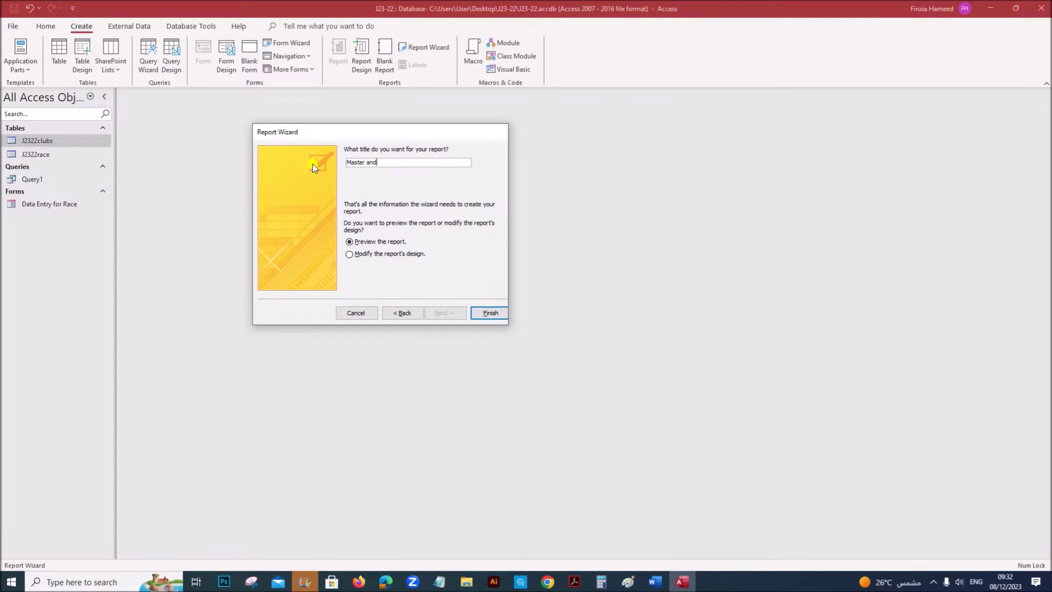
text( Junior Outcomes)
click(573, 582)
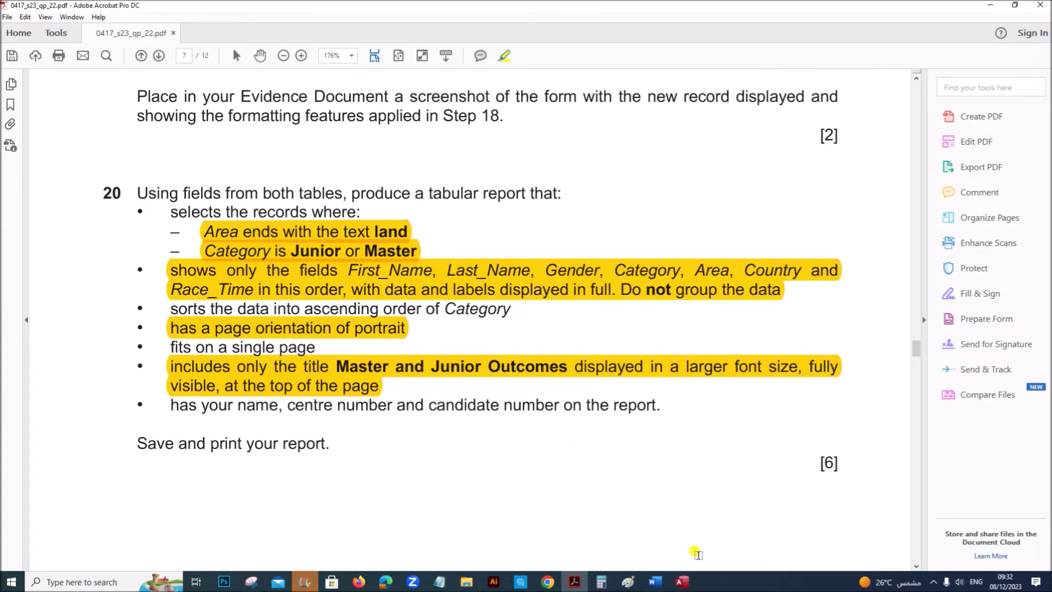
click(682, 581)
click(489, 313)
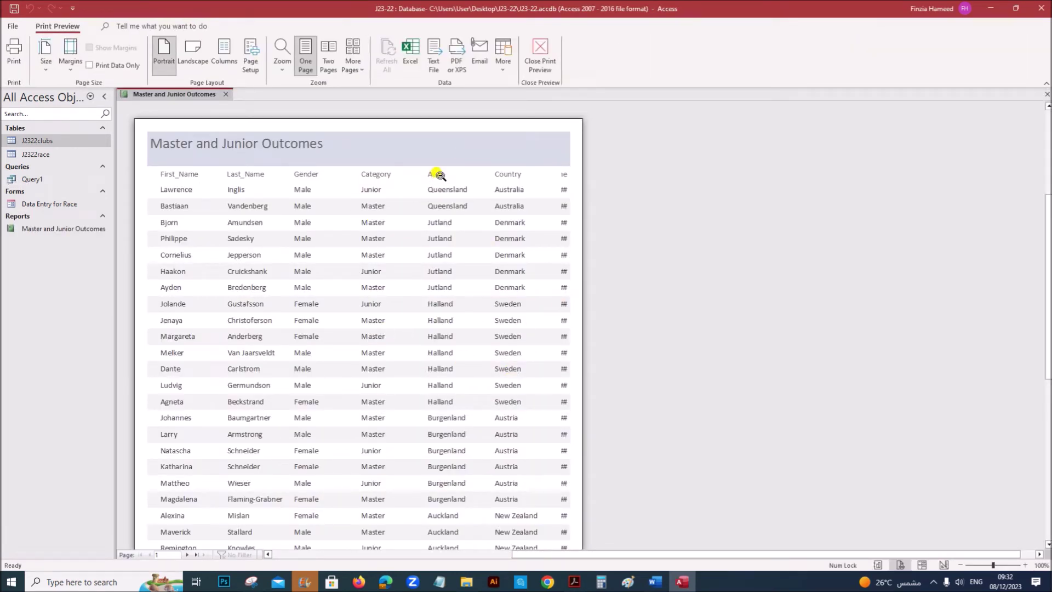
Open the report in Design View, and highlight the requirement for ascending order of Category in the exam paper PDF.
right_click(156, 96)
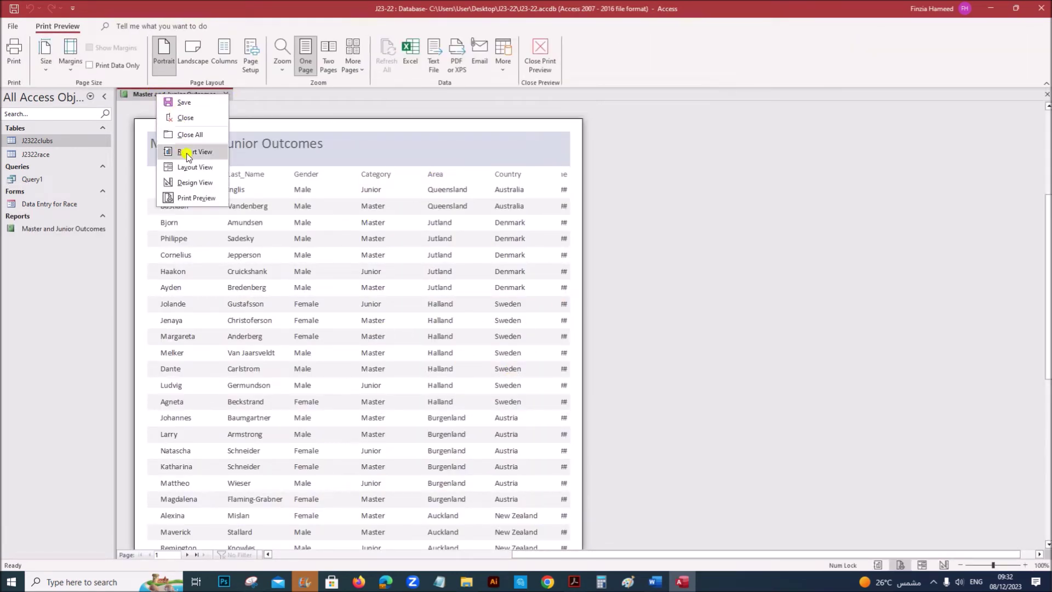
click(187, 180)
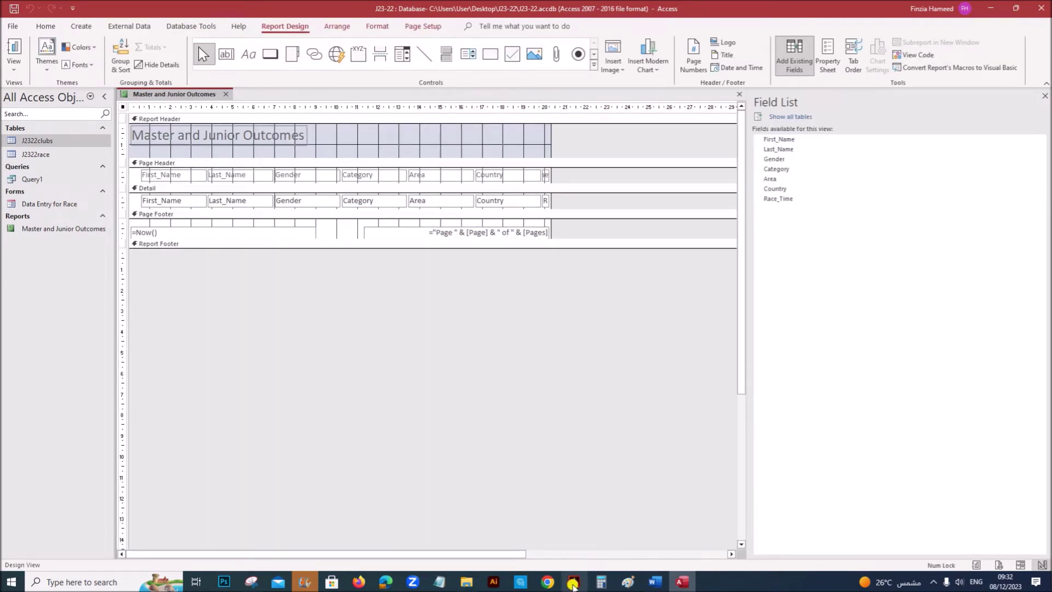
click(575, 582)
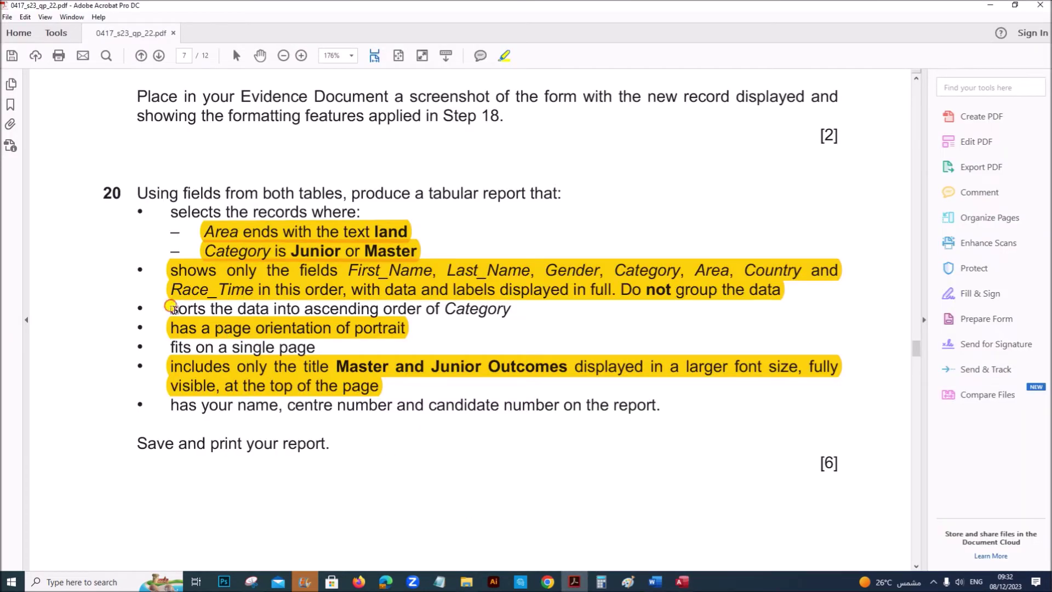
drag(170, 307, 513, 304)
click(683, 582)
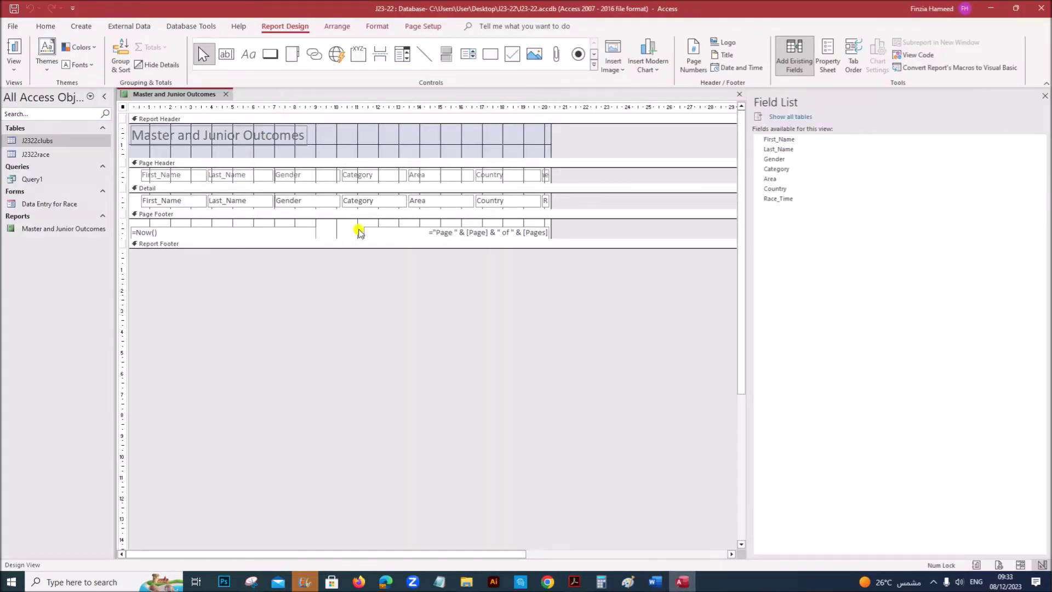
Sort the report by Category in ascending order, with A on top.
click(120, 56)
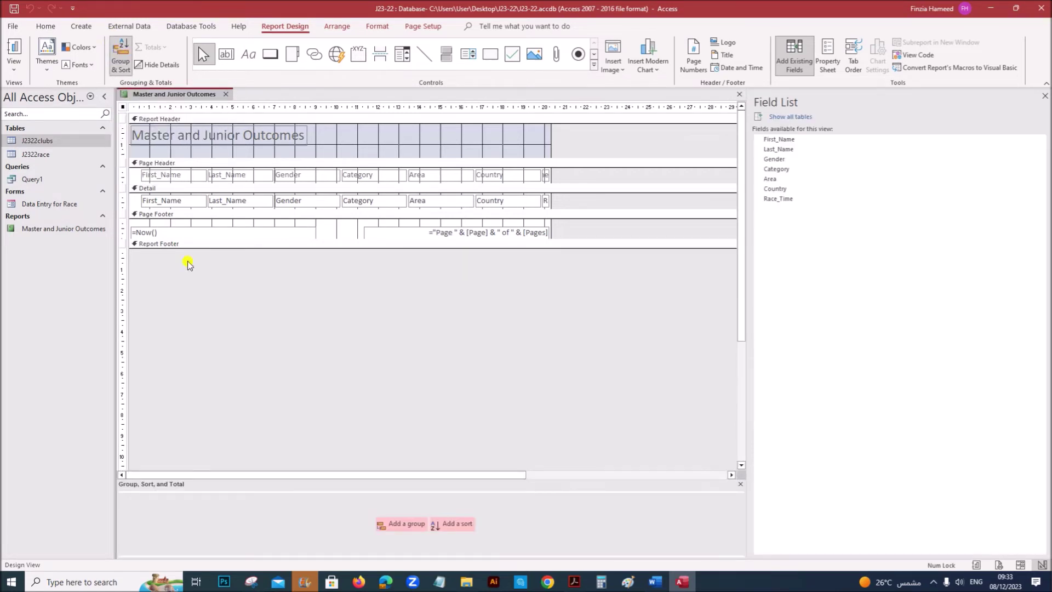
click(445, 526)
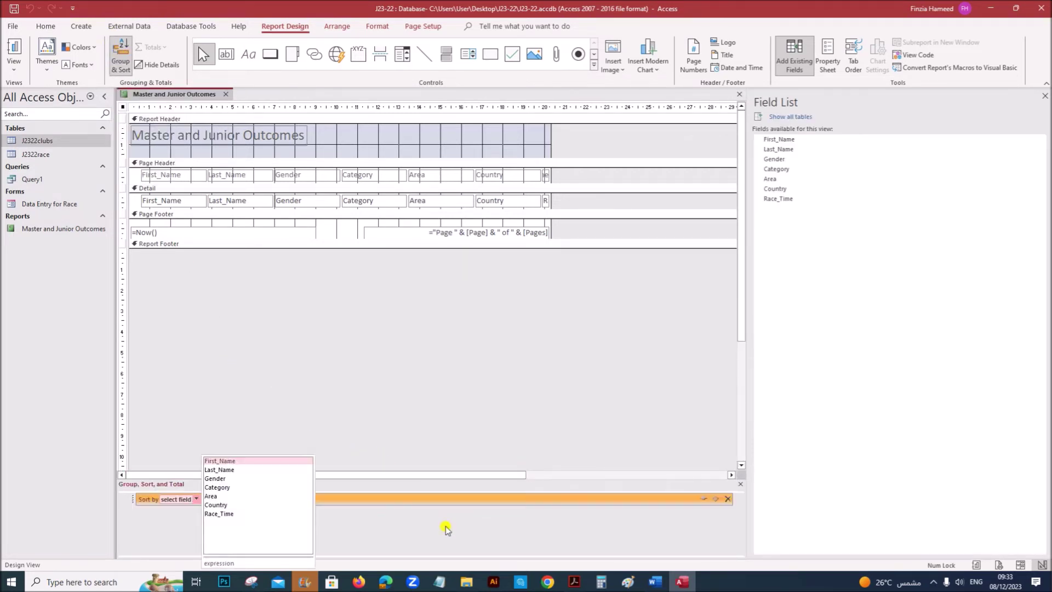
click(218, 488)
click(243, 498)
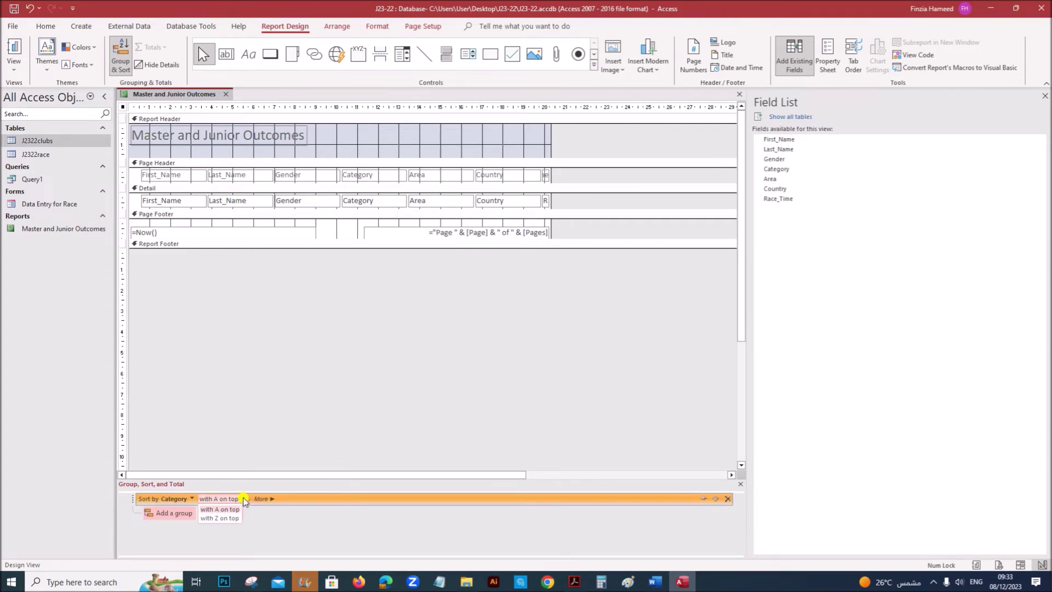
click(209, 510)
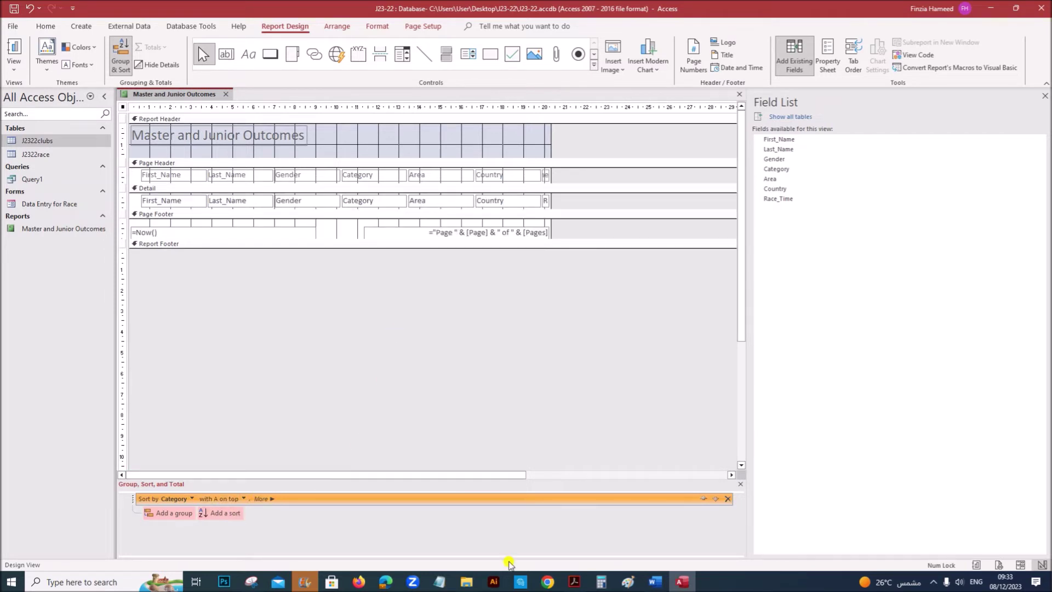
Check the remaining report requirements in the exam paper, and delete the date control from the report's page footer.
click(574, 582)
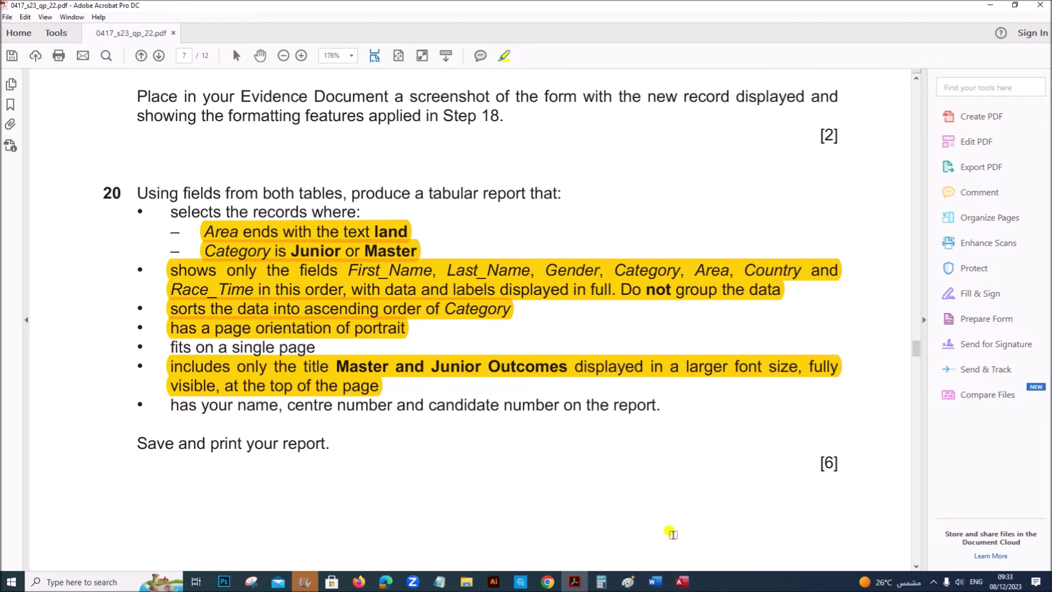
click(682, 583)
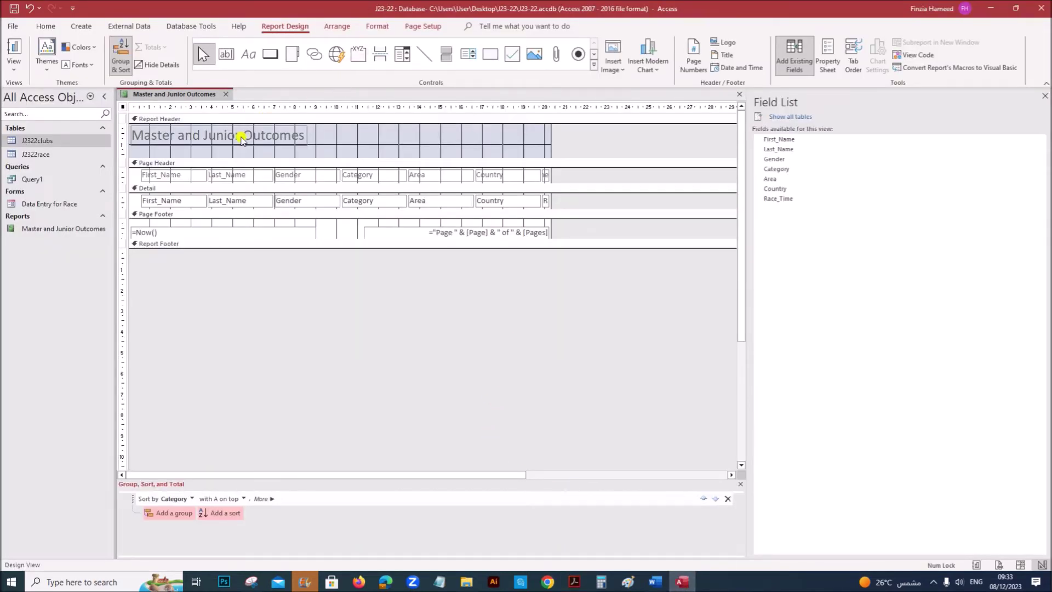
click(258, 226)
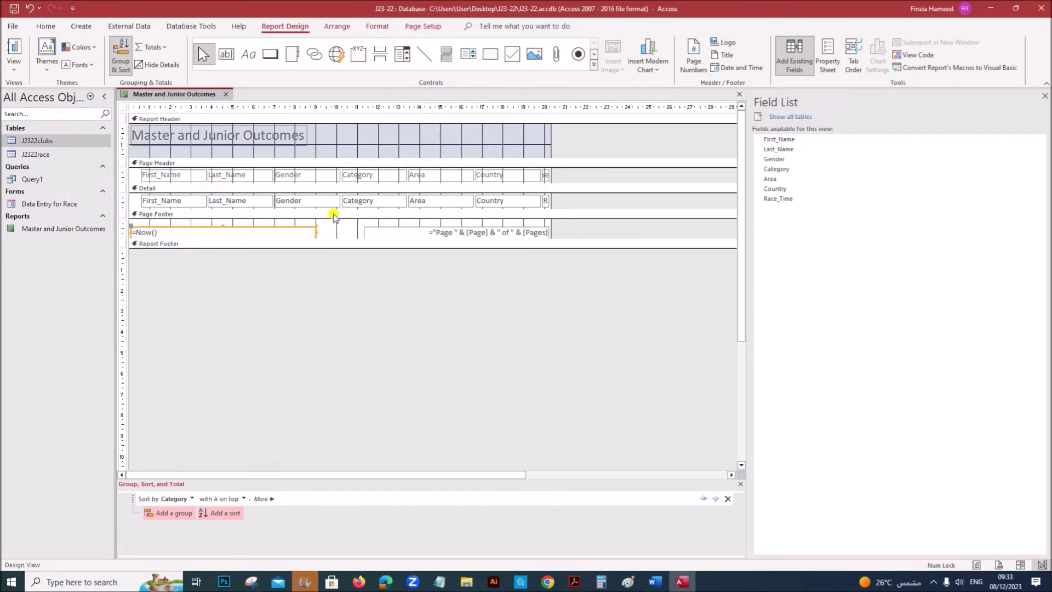
key(Delete)
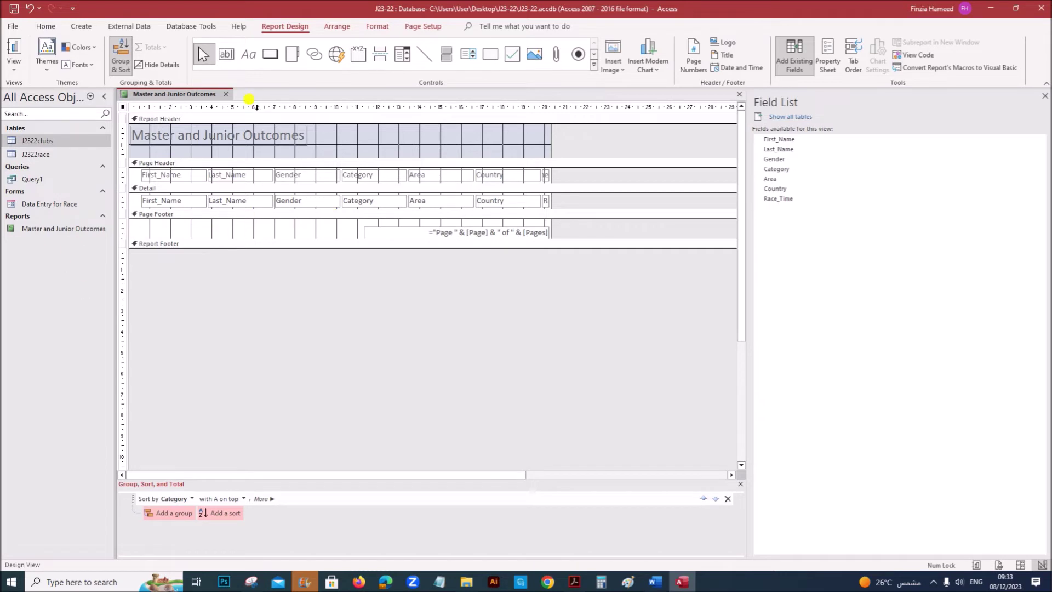
Add a label about 7 cm wide in the page footer with the name, centre number and candidate number, and close the sorting pane.
click(249, 55)
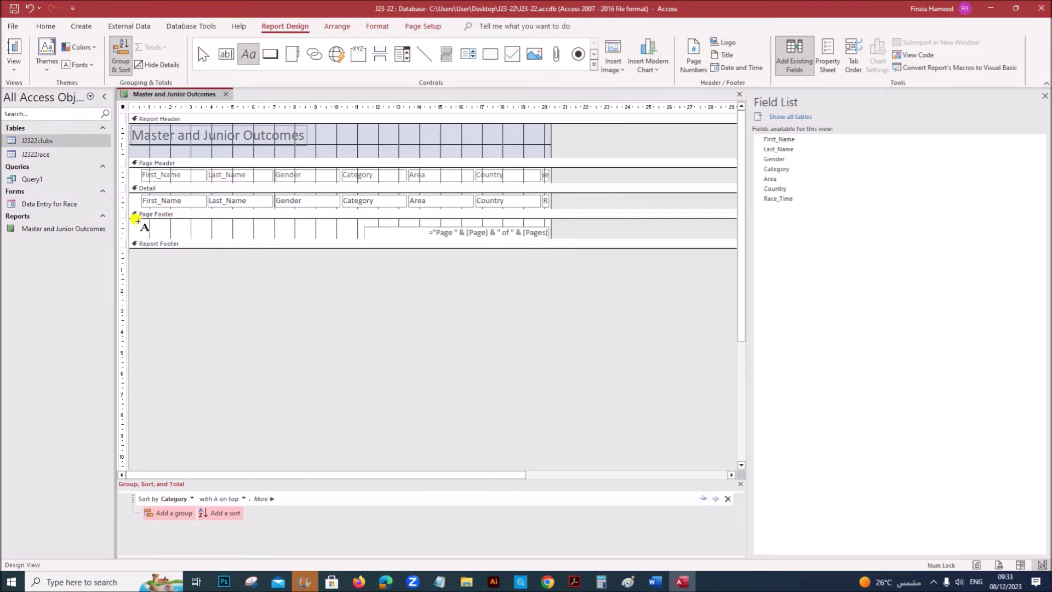
drag(137, 222, 285, 239)
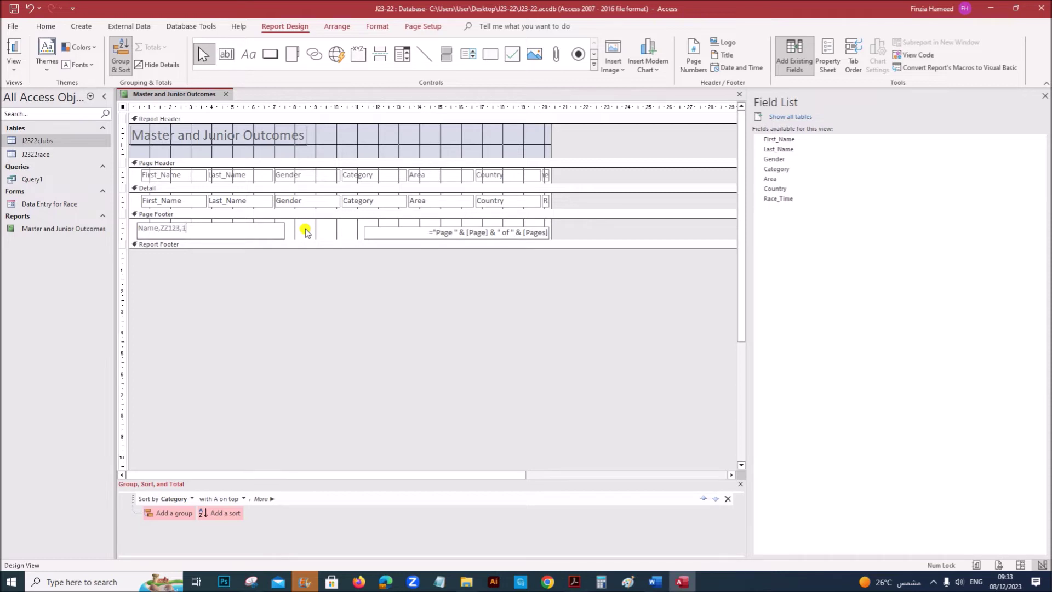
click(645, 235)
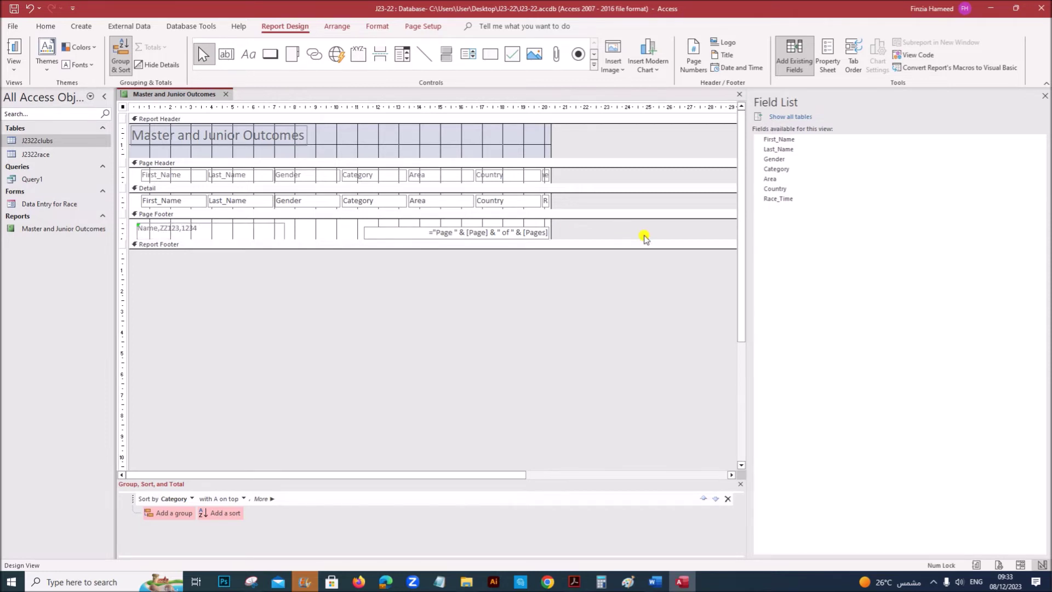
click(741, 487)
Switch the report to Layout View and move the First_Name heading and data to the report's left edge.
right_click(193, 99)
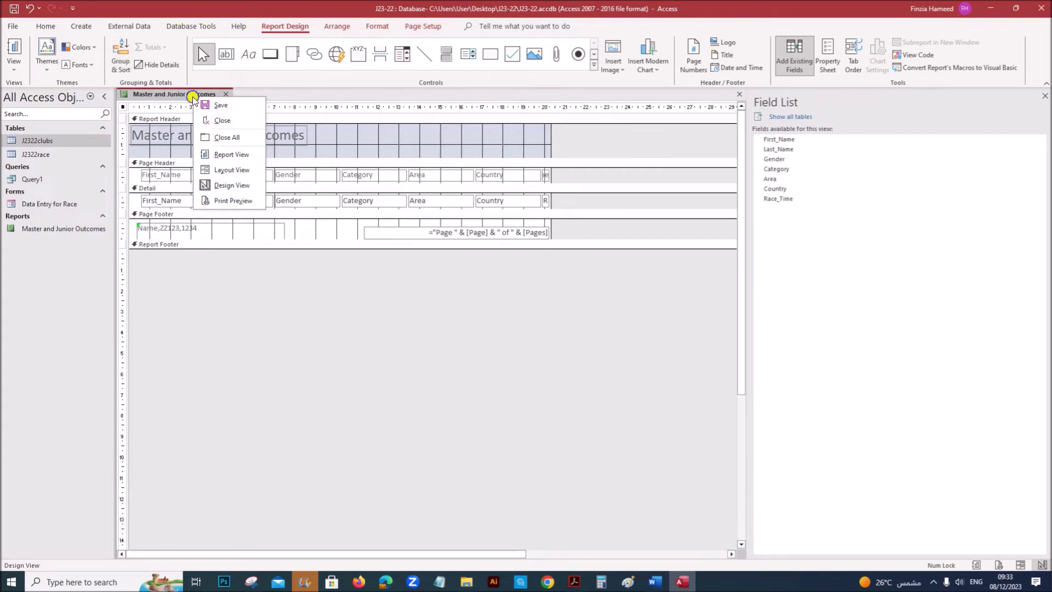
click(222, 175)
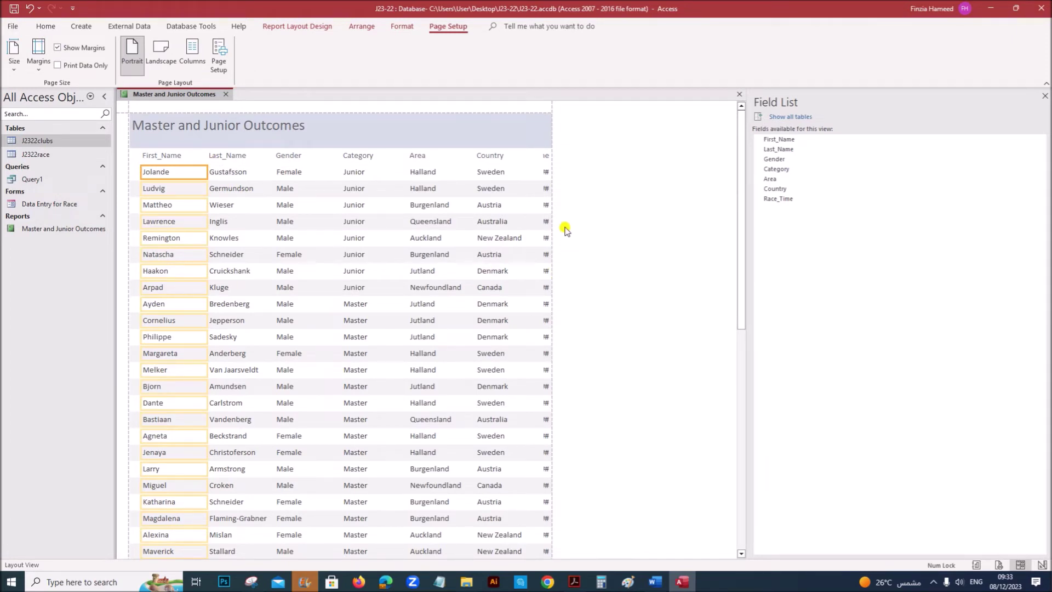
click(168, 154)
ctrl+click(162, 173)
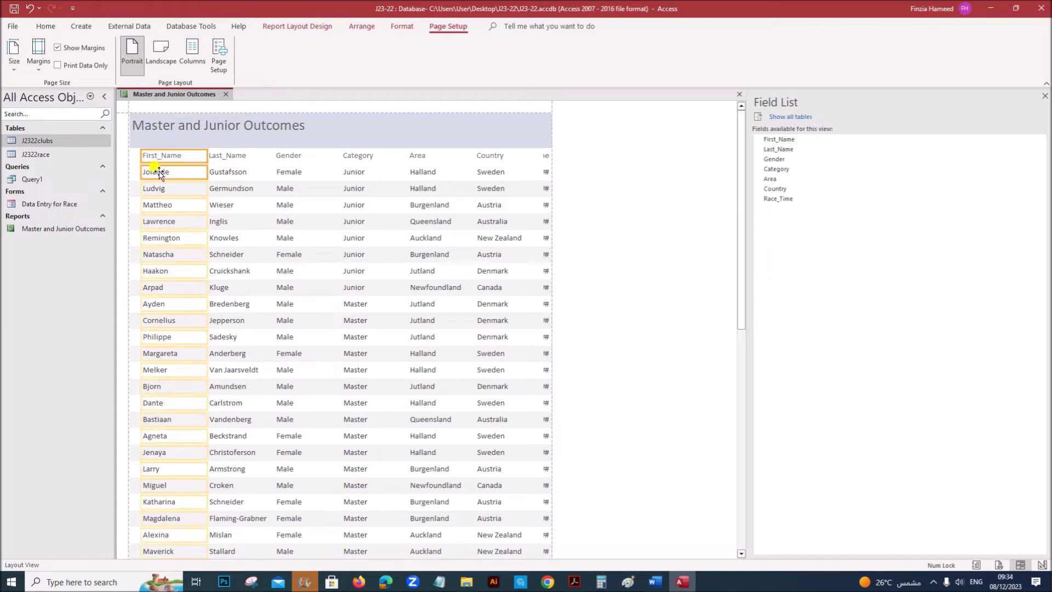
drag(146, 163, 145, 162)
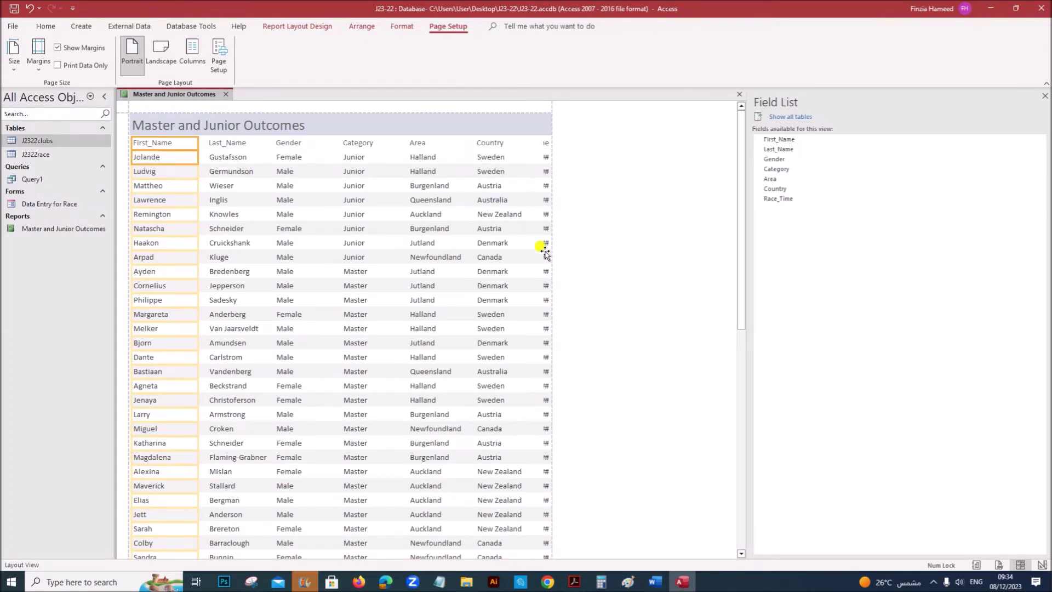
Narrow the First_Name column to fit its names and move the Last_Name heading and data close beside it.
mouse_move(225, 147)
mouse_down()
mouse_move(204, 151)
mouse_move(212, 235)
mouse_up()
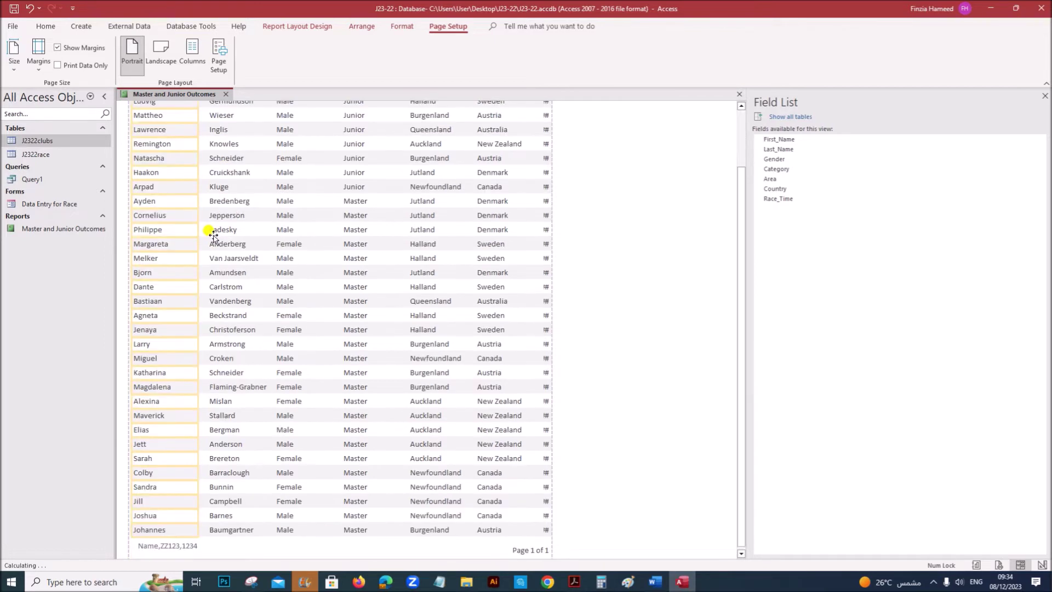
drag(198, 143, 183, 145)
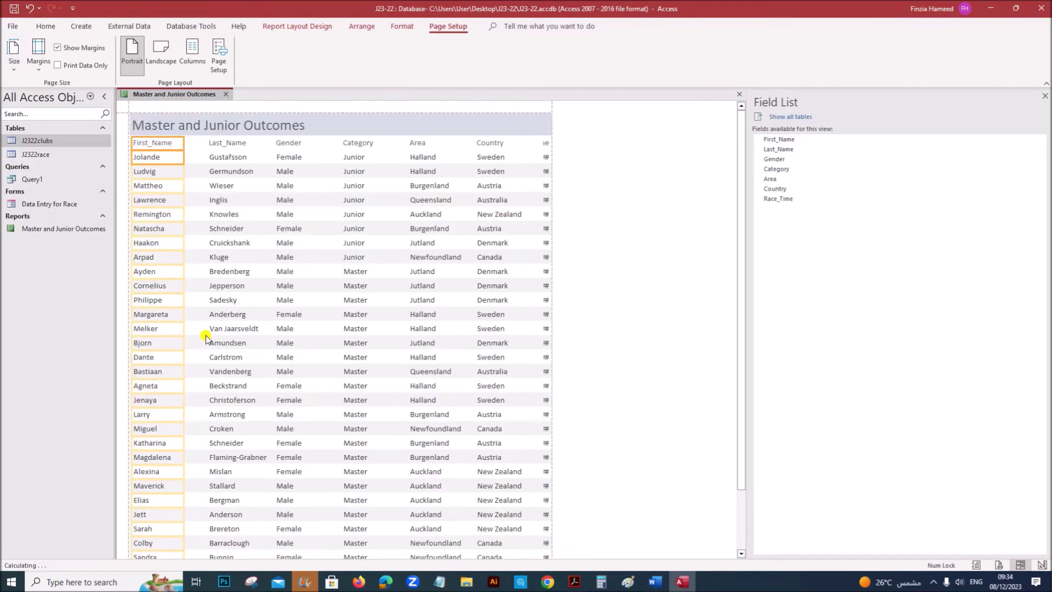
click(229, 155)
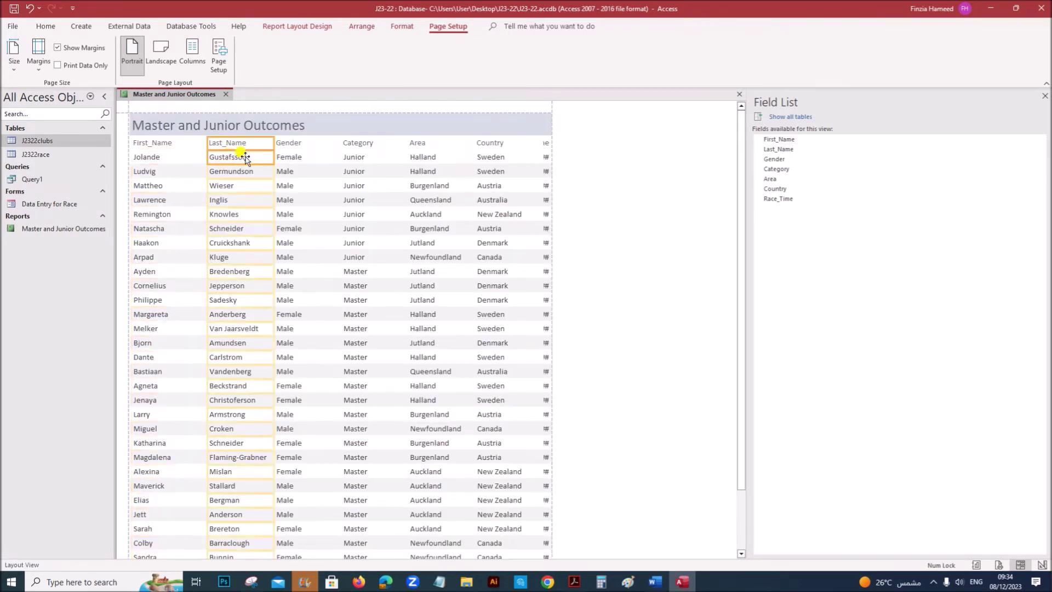
drag(256, 155, 250, 157)
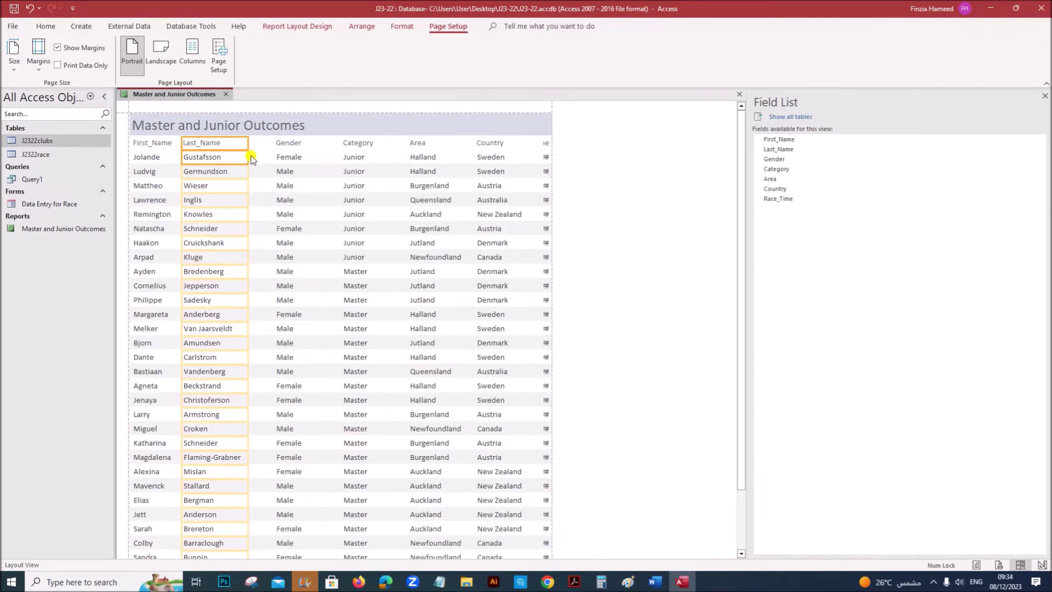
Narrow the Gender column to fit its contents and move it close beside the Last_Name column.
click(303, 144)
drag(341, 141, 313, 143)
key(Left)
key(Left)
key(Left)
key(Left)
key(Left)
key(Left)
key(Left)
key(Left)
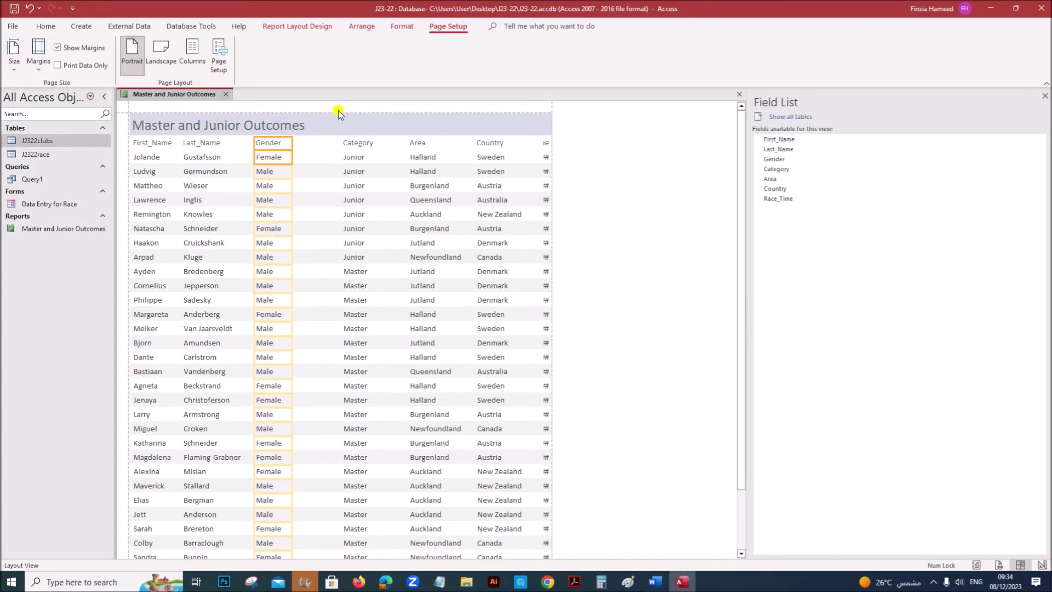
Narrow the Category column to fit its contents and move it close beside the Gender column.
click(363, 144)
click(366, 157)
drag(407, 142, 380, 148)
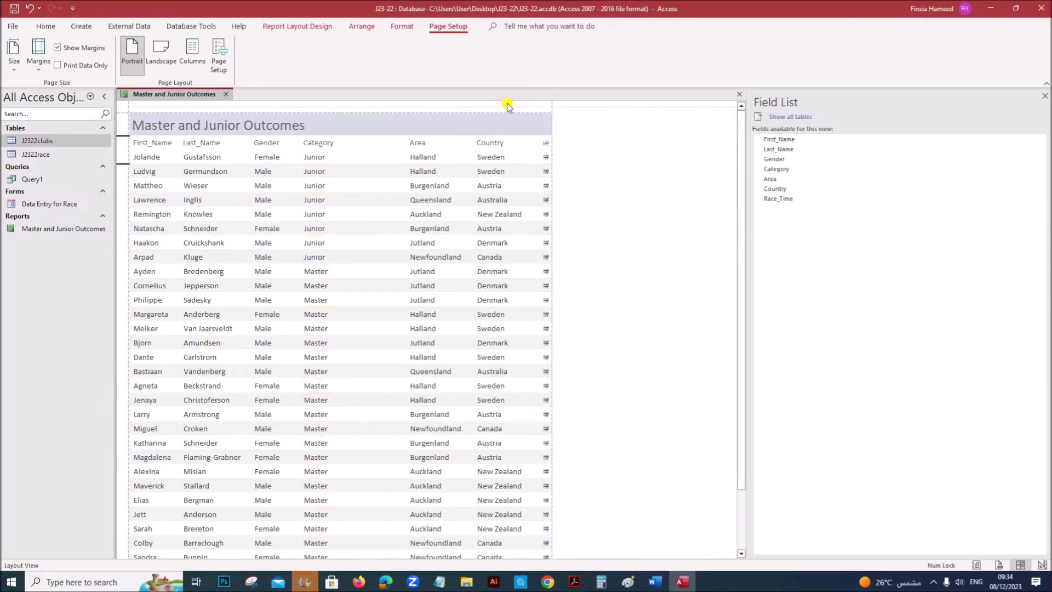
Move the Area heading and data close beside the Category column.
click(439, 143)
ctrl+click(444, 158)
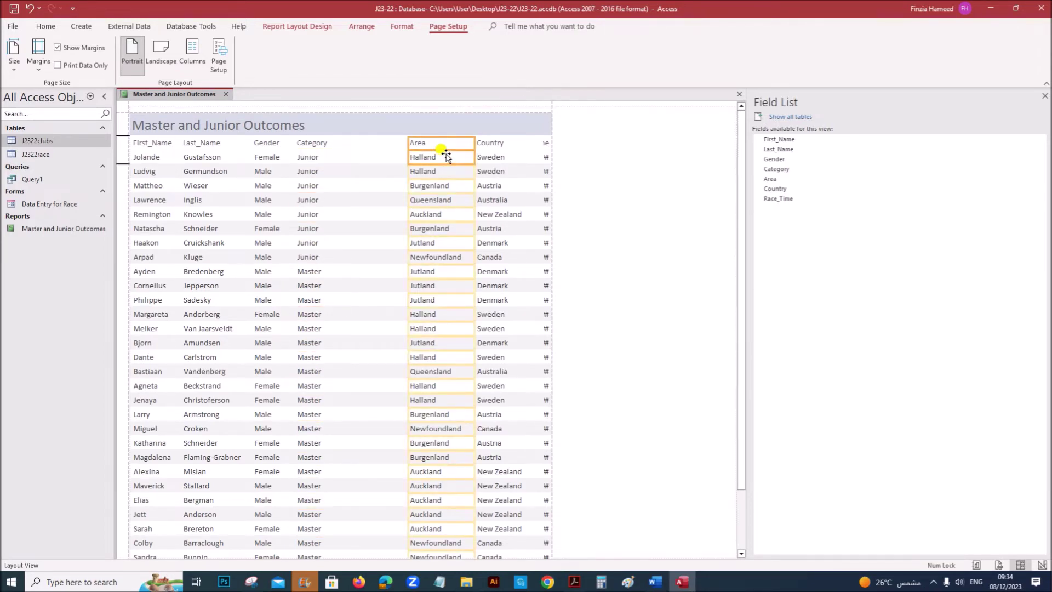
key(Left)
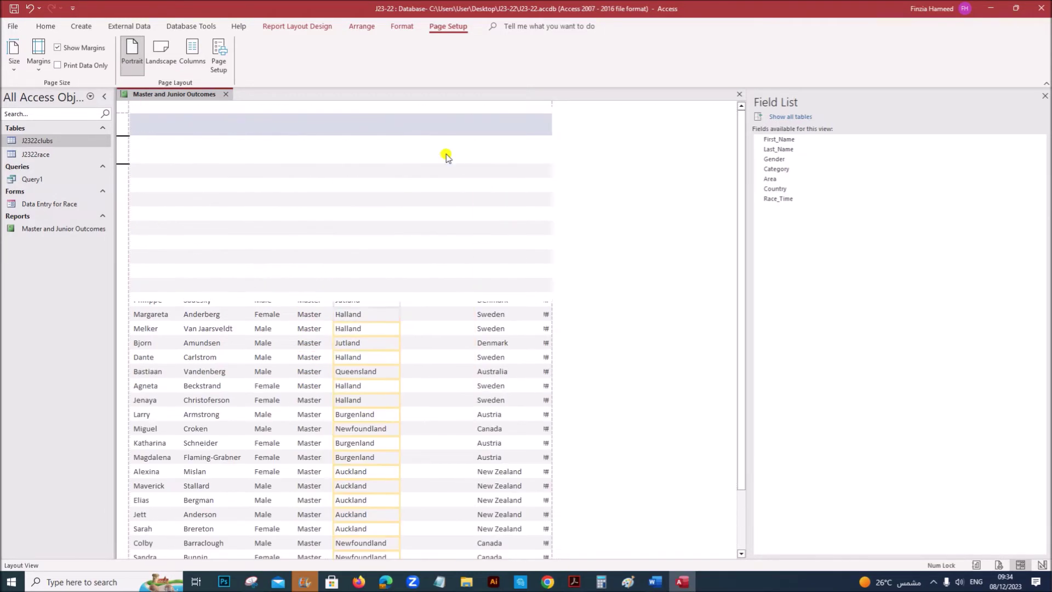
Narrow the Country column to fit its contents and move it close beside the Area column.
click(491, 155)
click(492, 154)
click(495, 144)
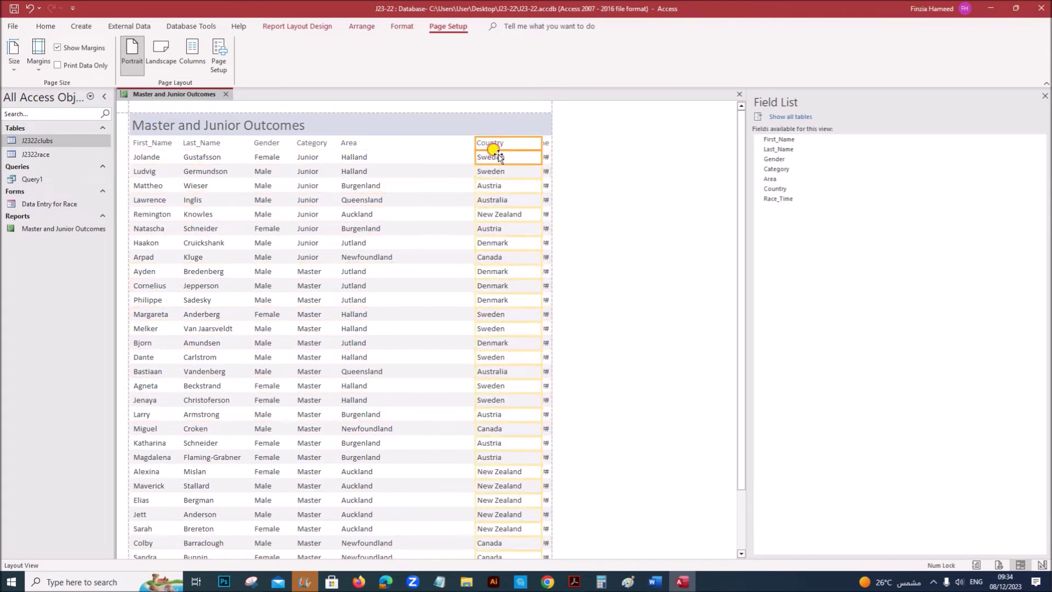
click(527, 143)
drag(532, 149, 526, 143)
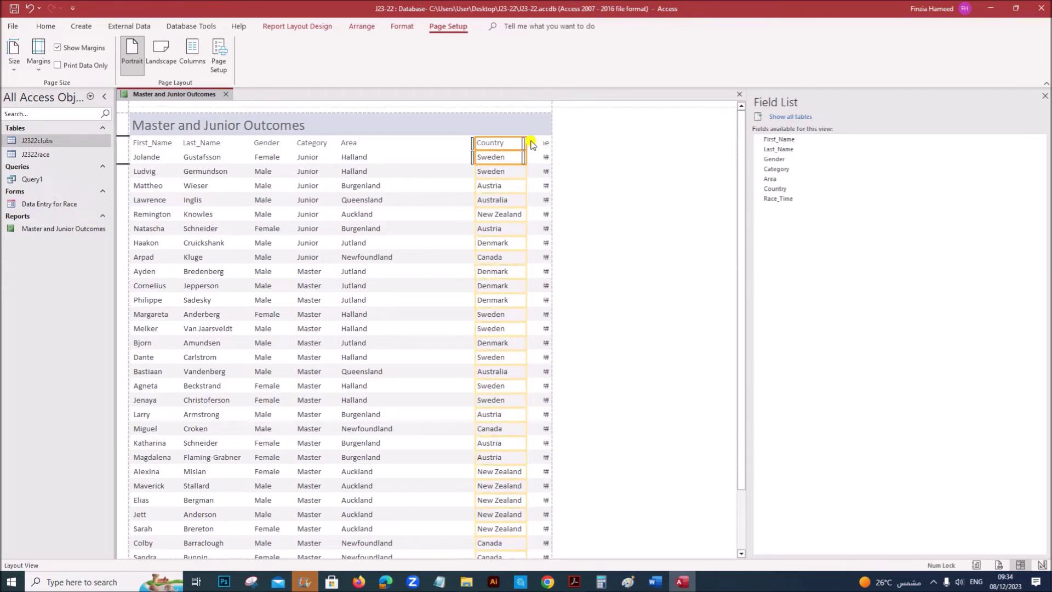
key(ctrl+Left)
scroll(528, 164, down, 3)
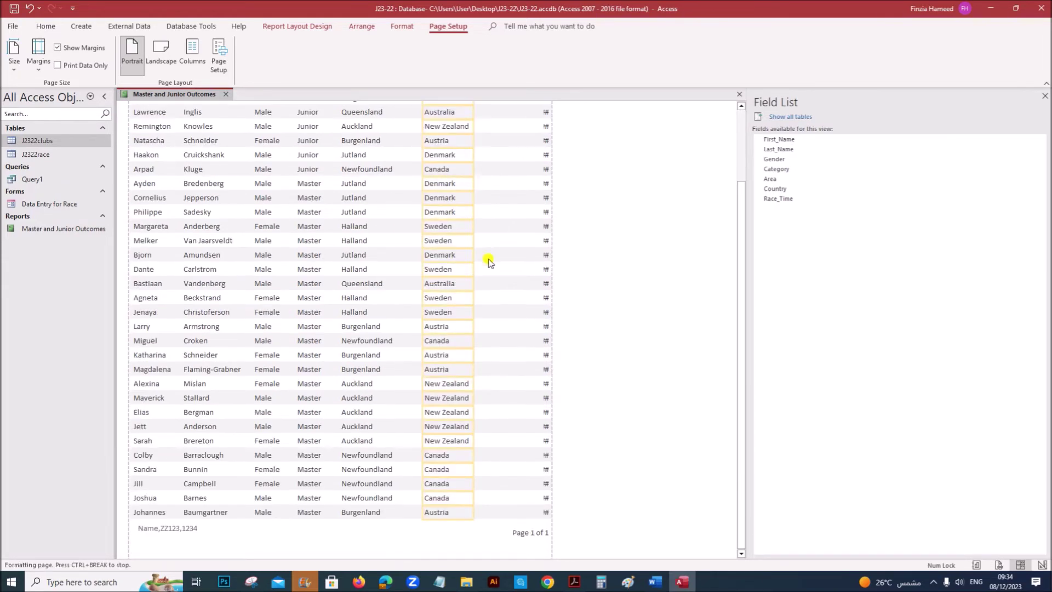
Widen the Race_Time column until its heading and times show in full, and shift it slightly towards the Country column.
scroll(487, 274, up, 3)
click(539, 146)
click(545, 146)
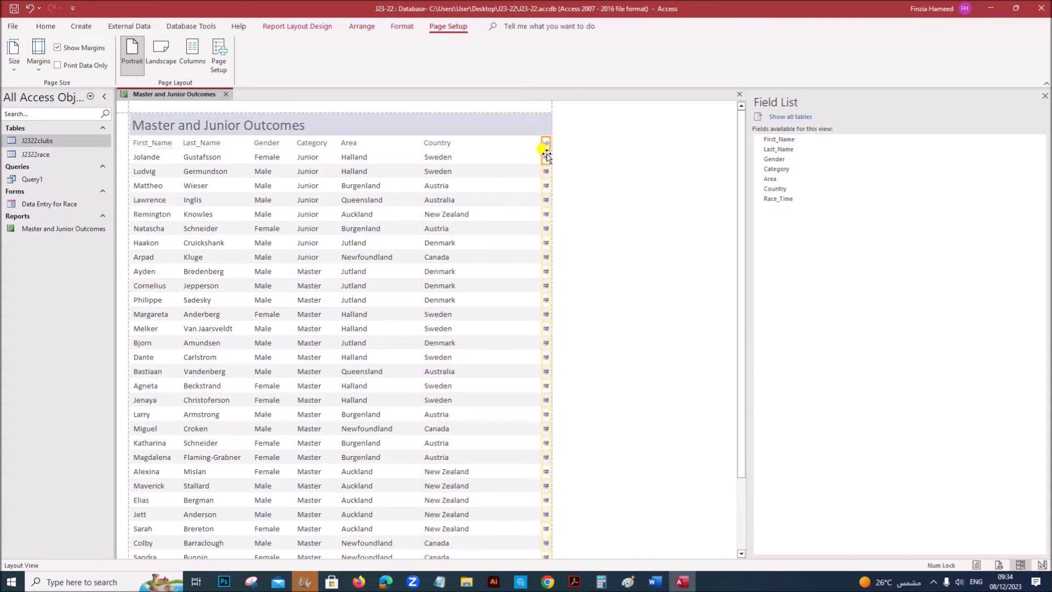
drag(545, 146, 495, 152)
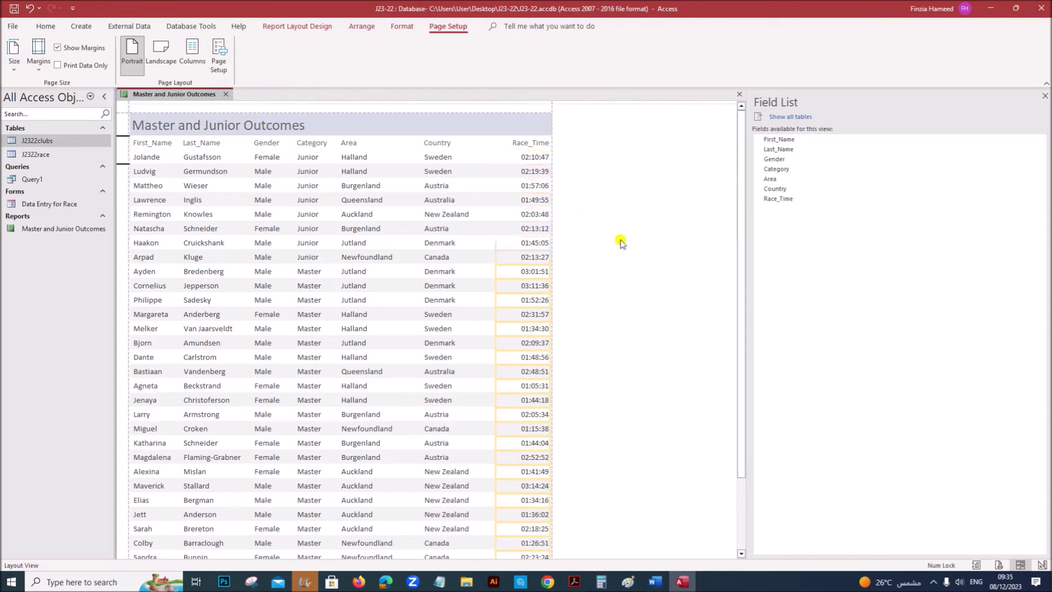
scroll(621, 243, down, 3)
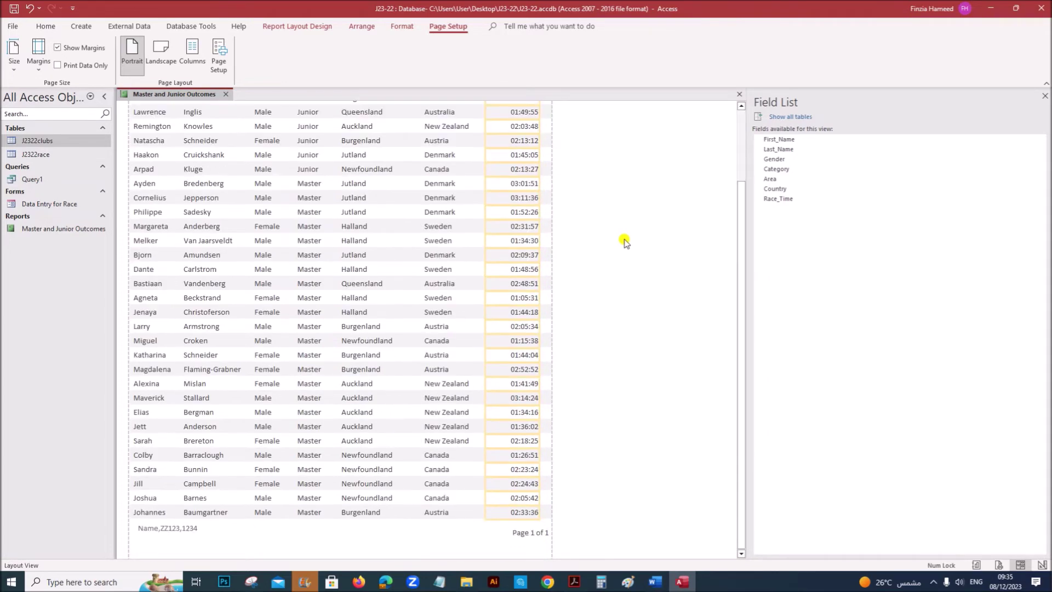
click(356, 540)
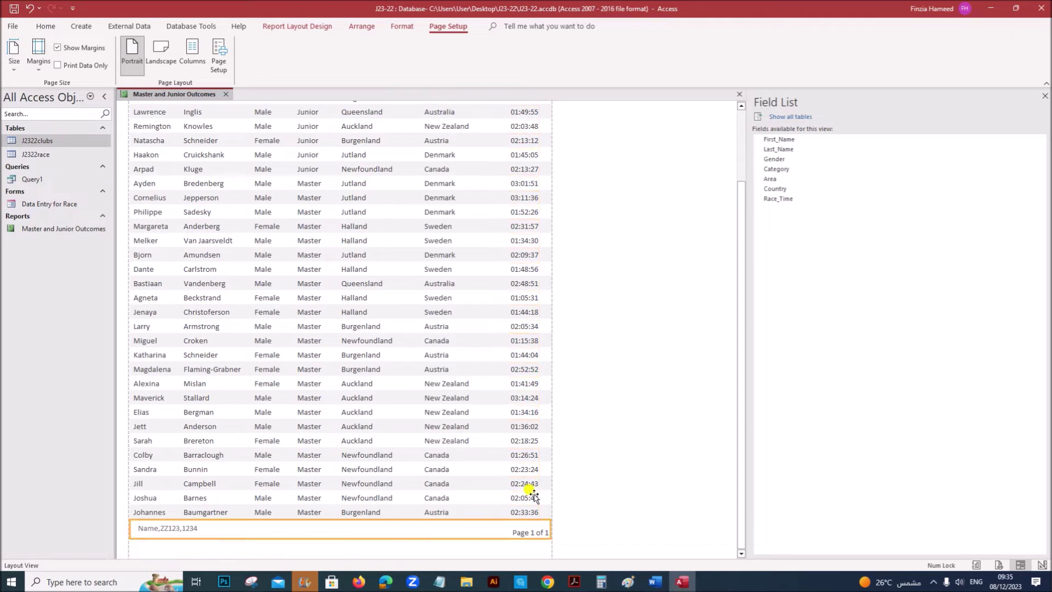
Check the report's columns and footer in Print Preview against the task 20 requirements in the Acrobat exam paper.
right_click(183, 101)
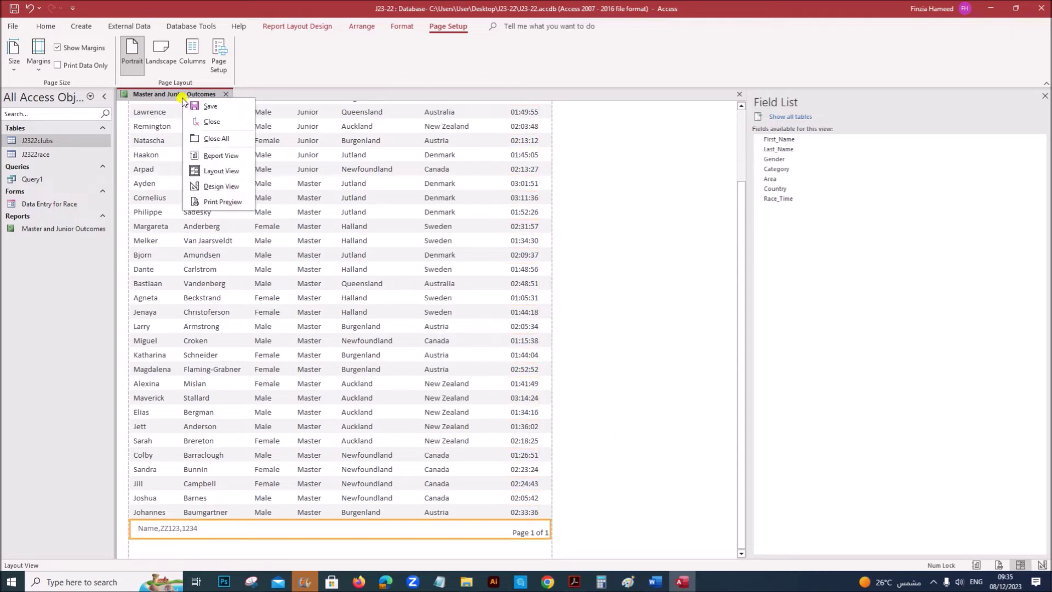
click(219, 202)
scroll(329, 427, down, 3)
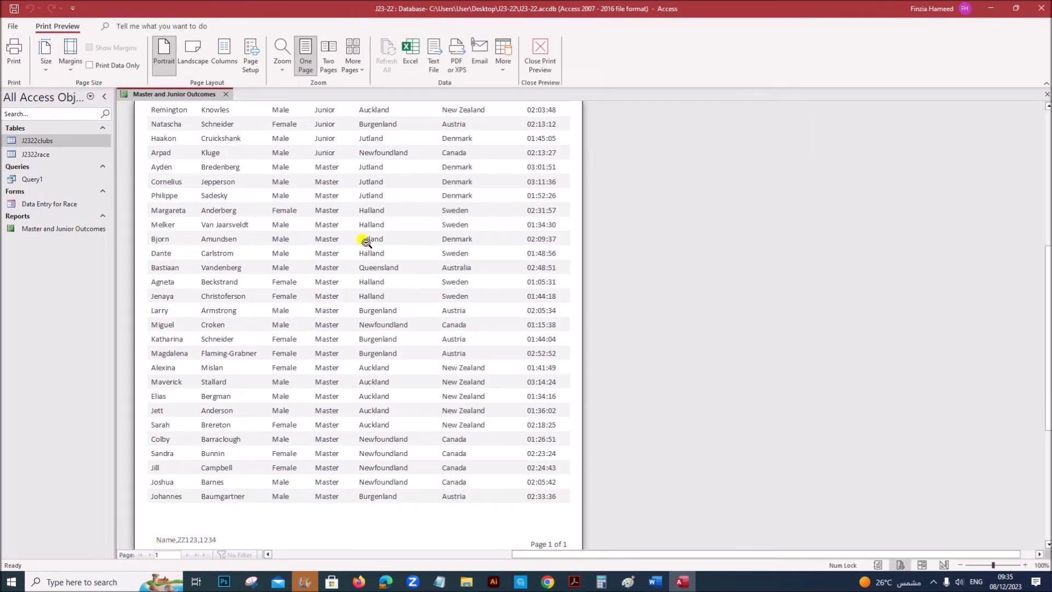
scroll(369, 241, down, 2)
scroll(368, 315, up, 7)
scroll(369, 309, down, 6)
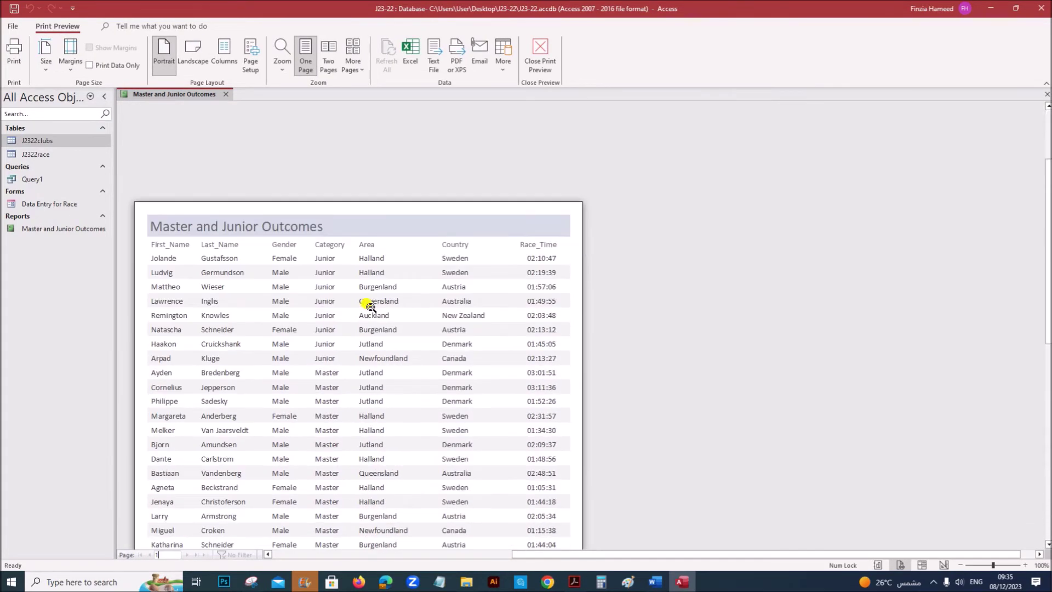
click(575, 582)
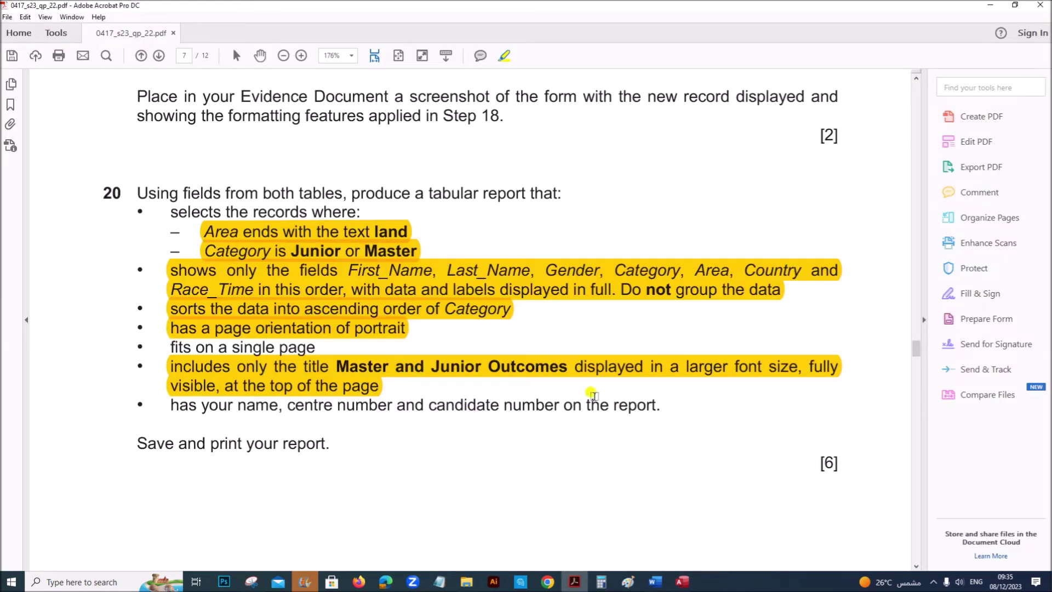
click(688, 585)
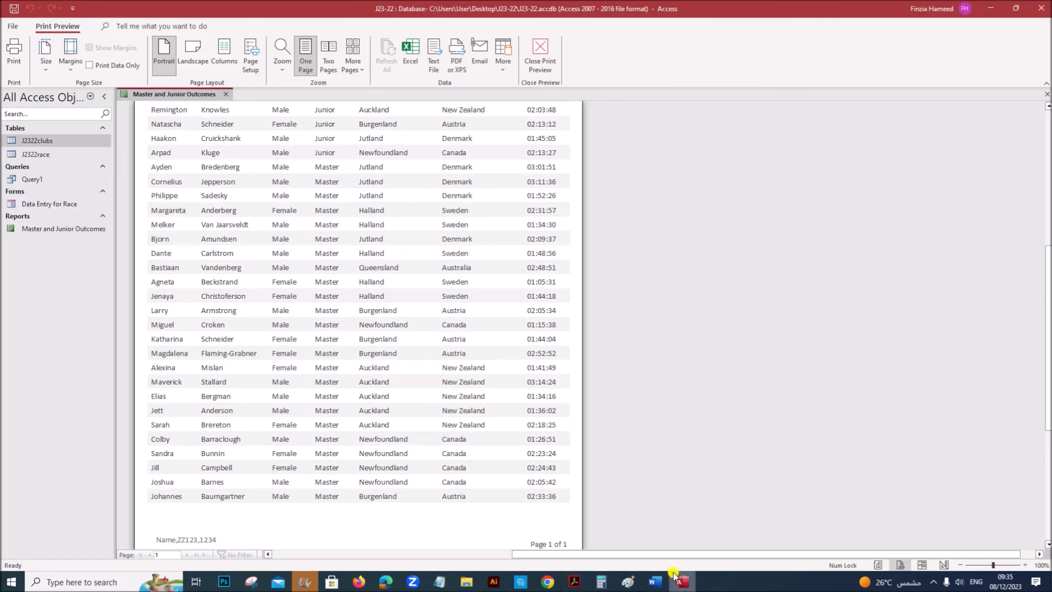
Open the print settings for the report, cancel without printing, and close the report.
click(15, 53)
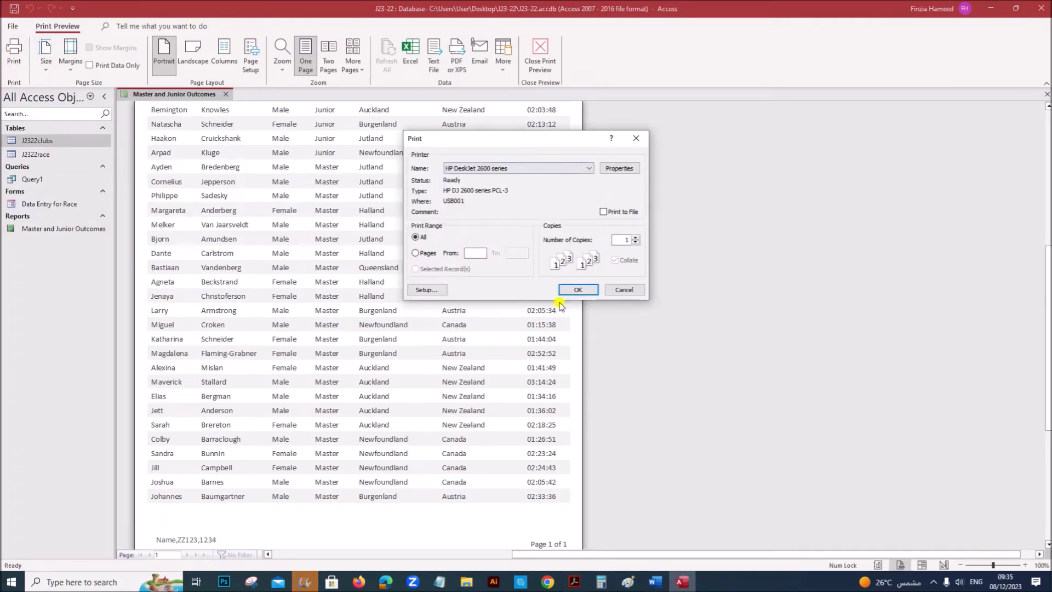
click(621, 290)
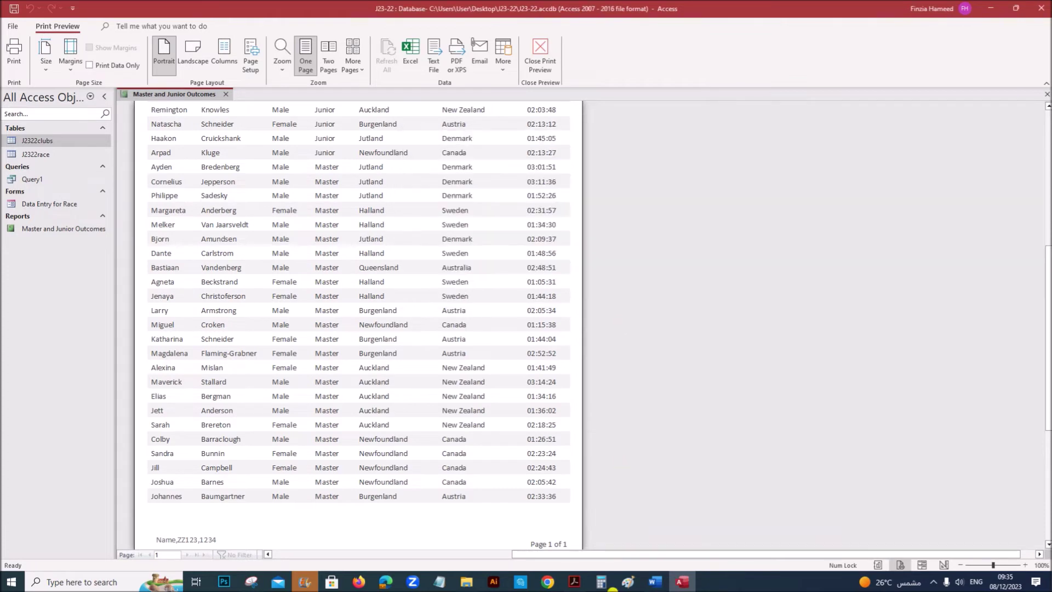
right_click(200, 95)
click(216, 97)
click(226, 94)
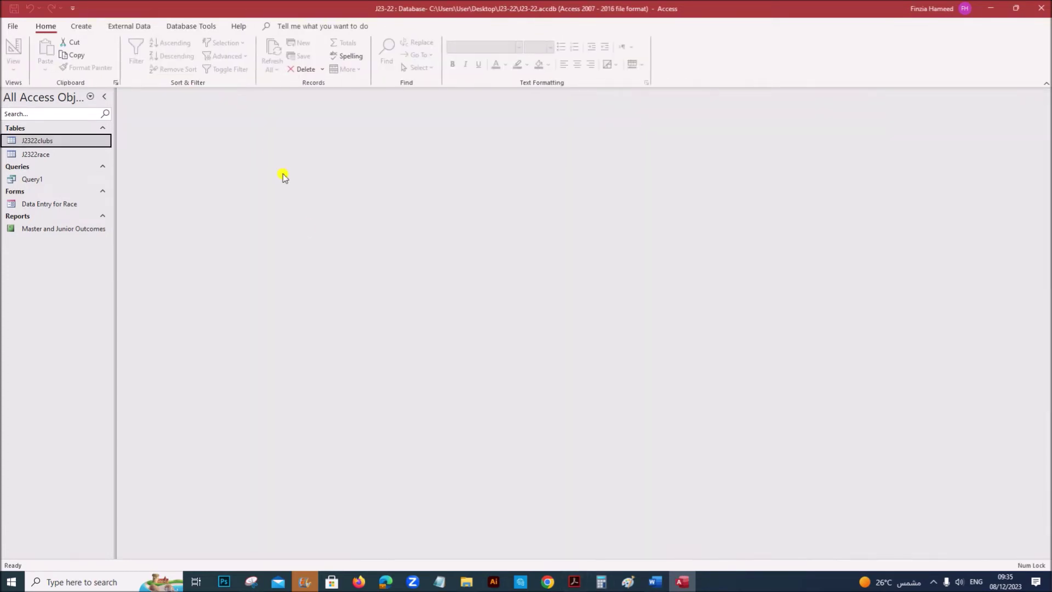
Consult task 21 in the Acrobat exam paper, and start an Access query design with fully expanded J2322clubs and J2322race tables.
scroll(241, 429, down, 1)
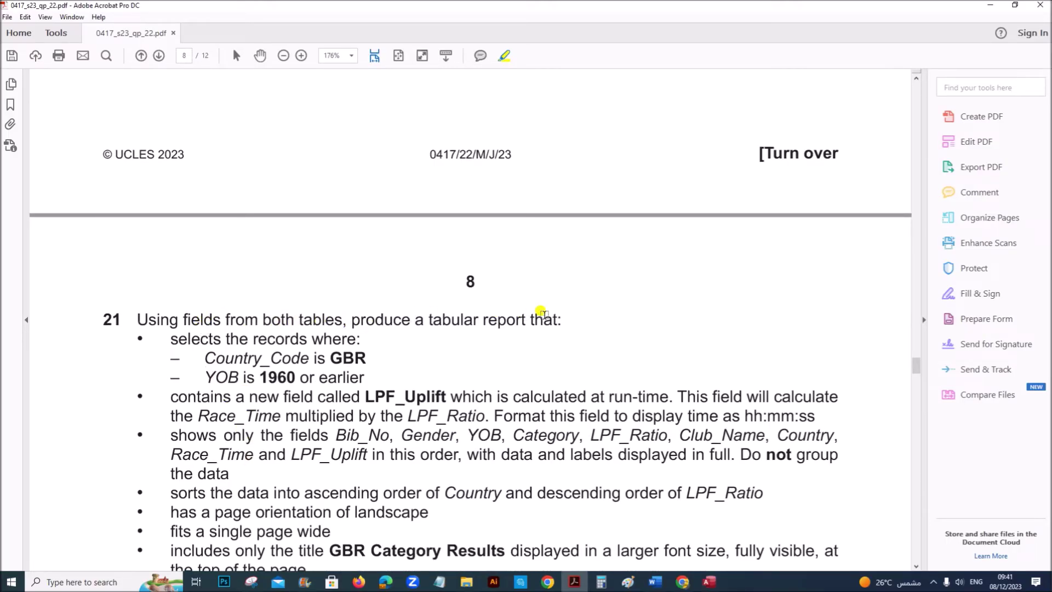
scroll(512, 351, down, 2)
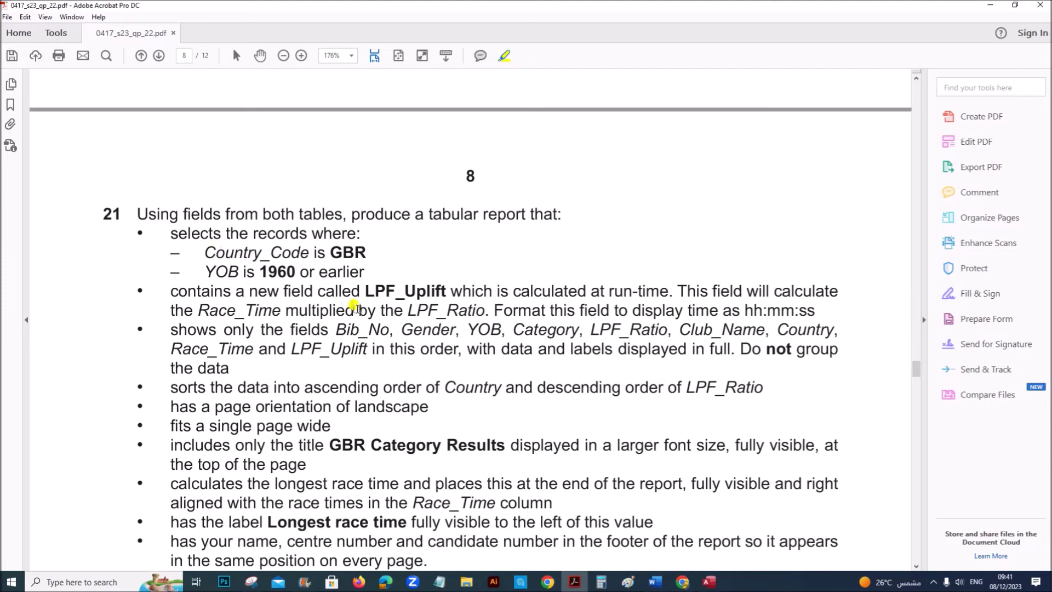
click(711, 582)
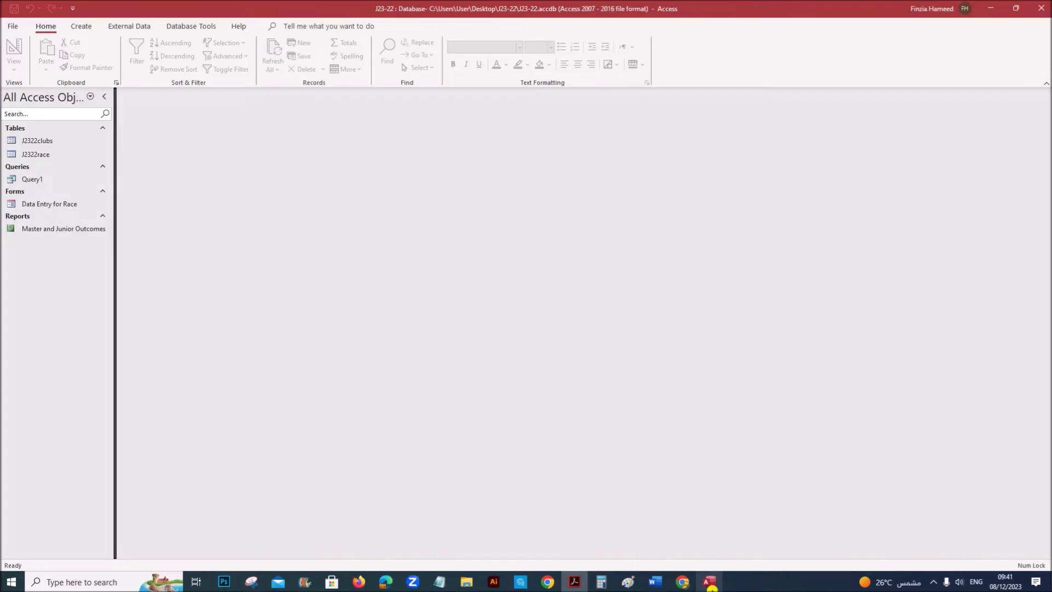
click(87, 26)
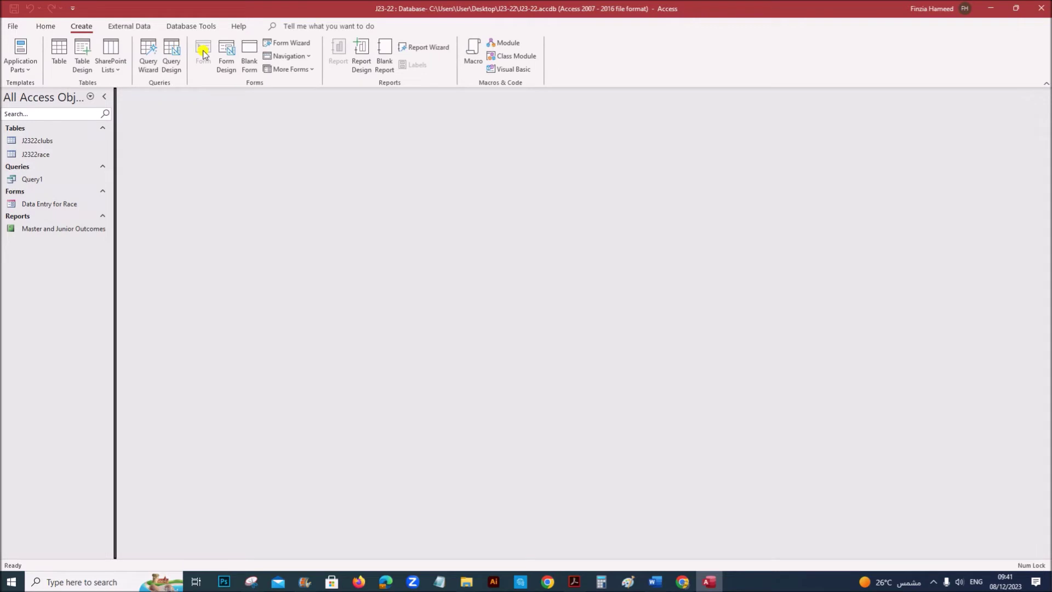
click(169, 69)
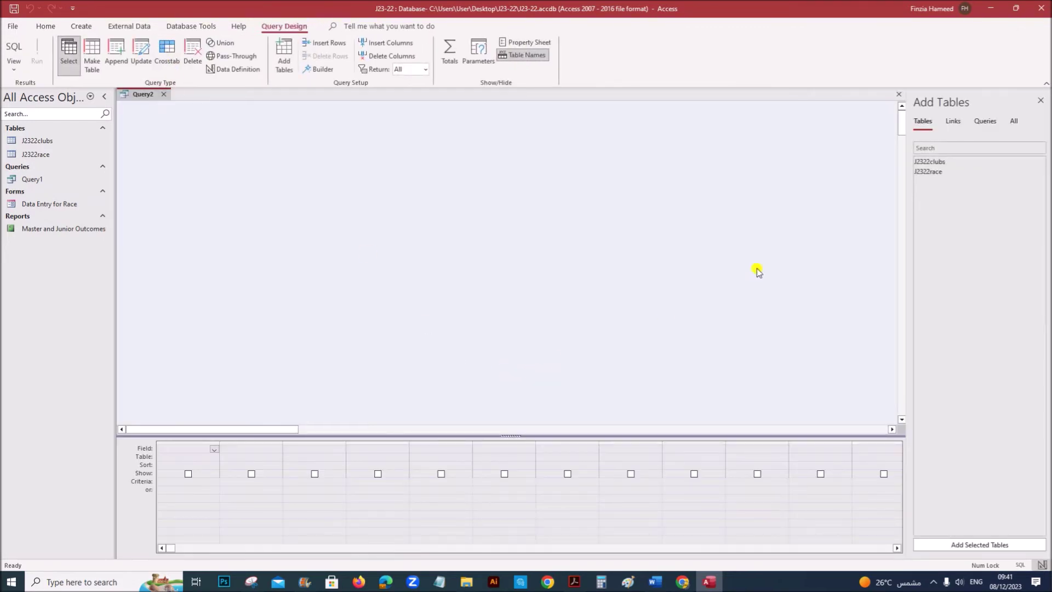
double_click(935, 162)
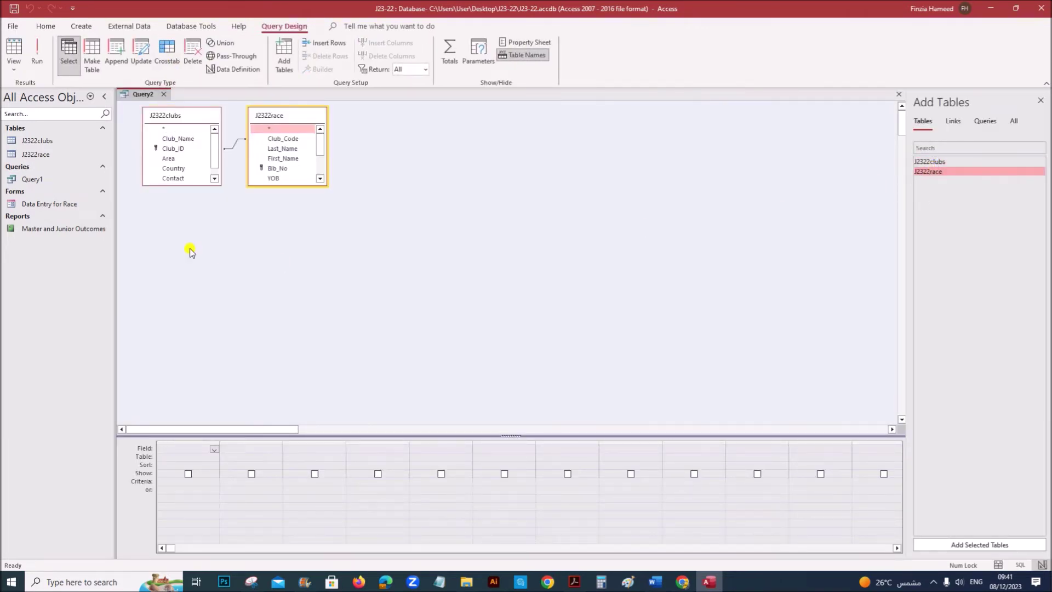
drag(191, 184, 190, 247)
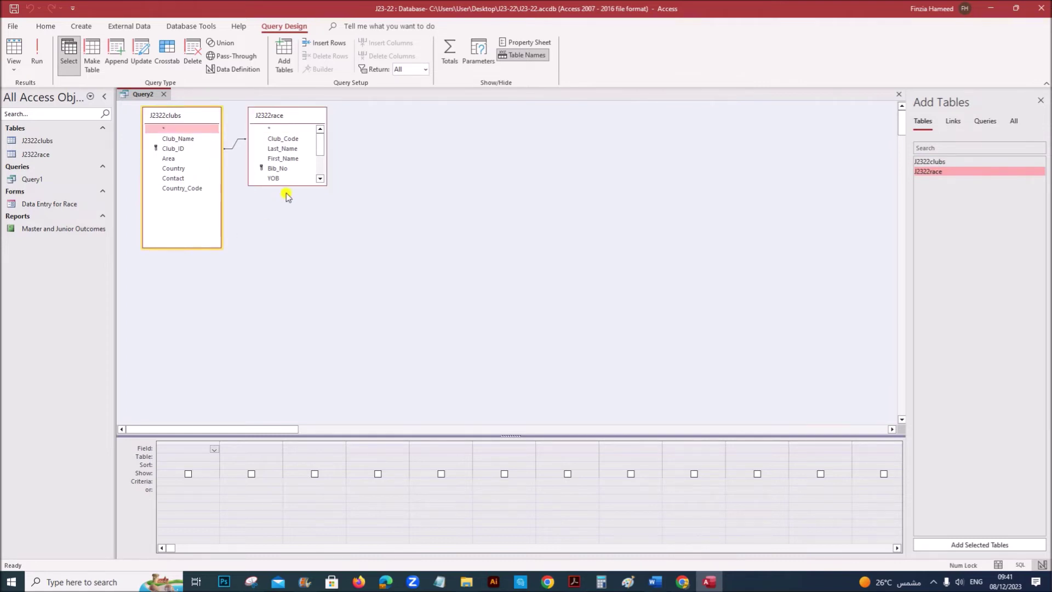
drag(290, 187, 286, 280)
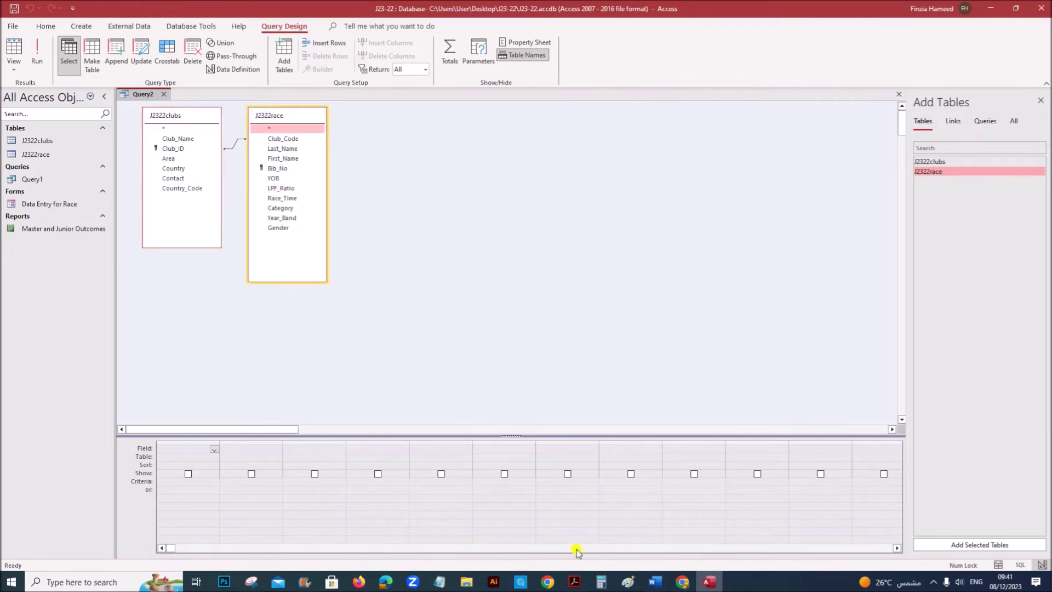
Highlight the task 21 bullet listing the fields to show in the Acrobat exam paper, and return to Access.
click(574, 581)
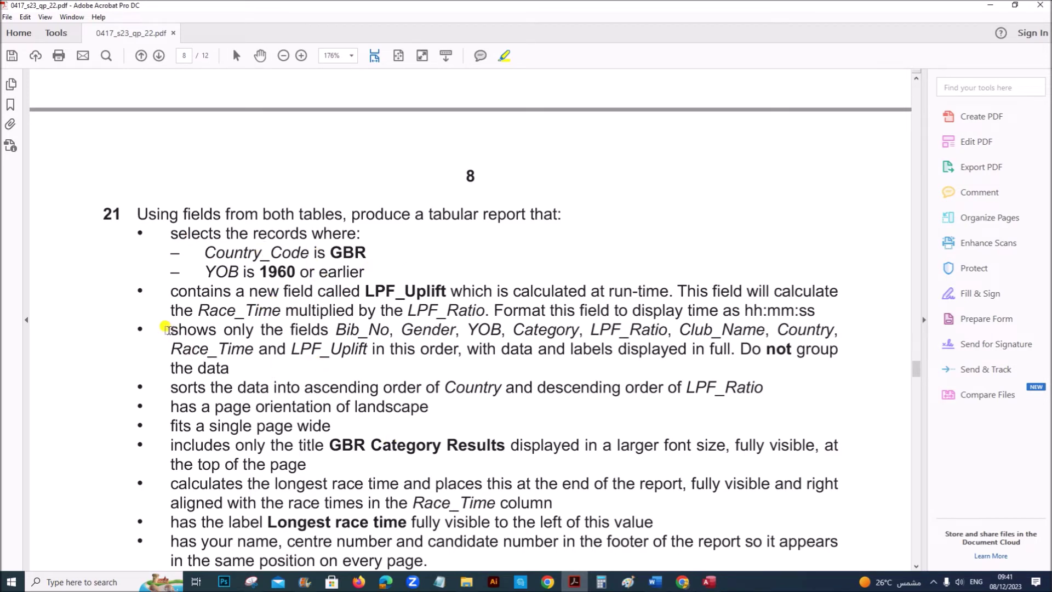
drag(165, 328, 228, 365)
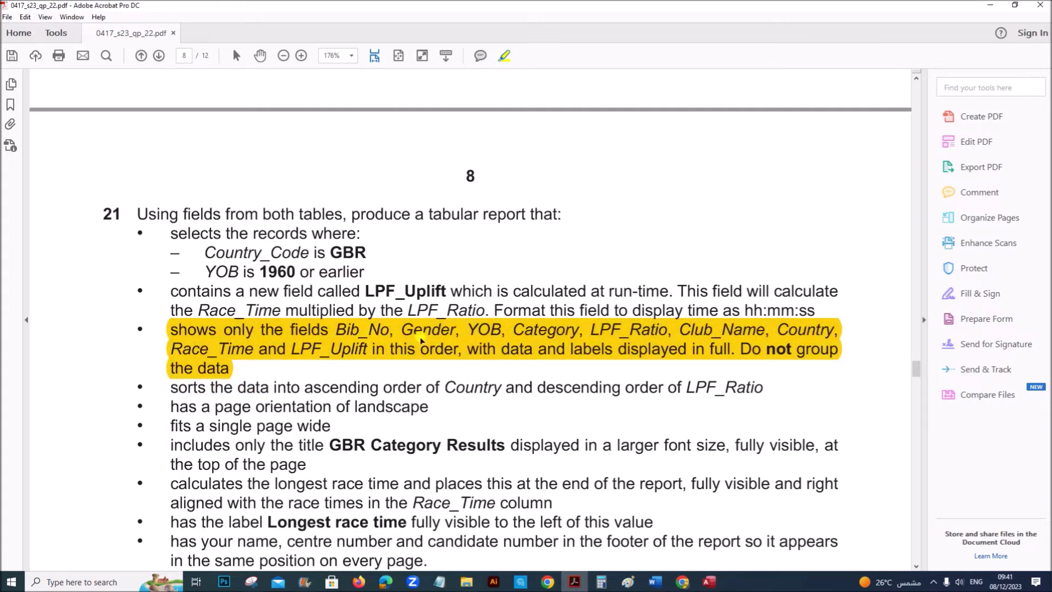
click(709, 582)
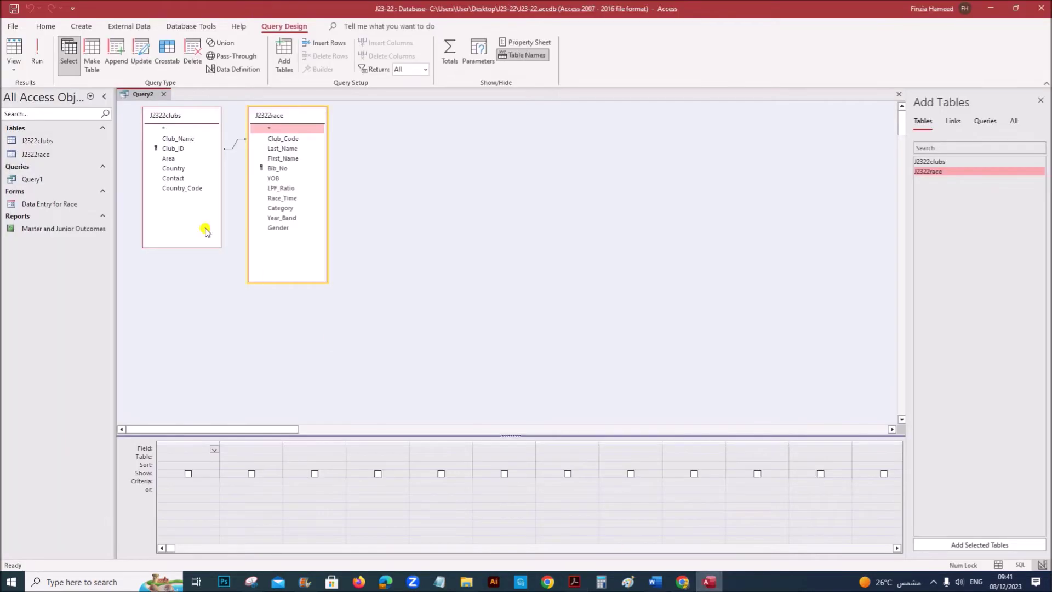
Add Bib_No, Gender, YOB, Category, LPF_Ratio and Club_Name to the query grid, checking the field order in the Acrobat exam paper.
double_click(277, 168)
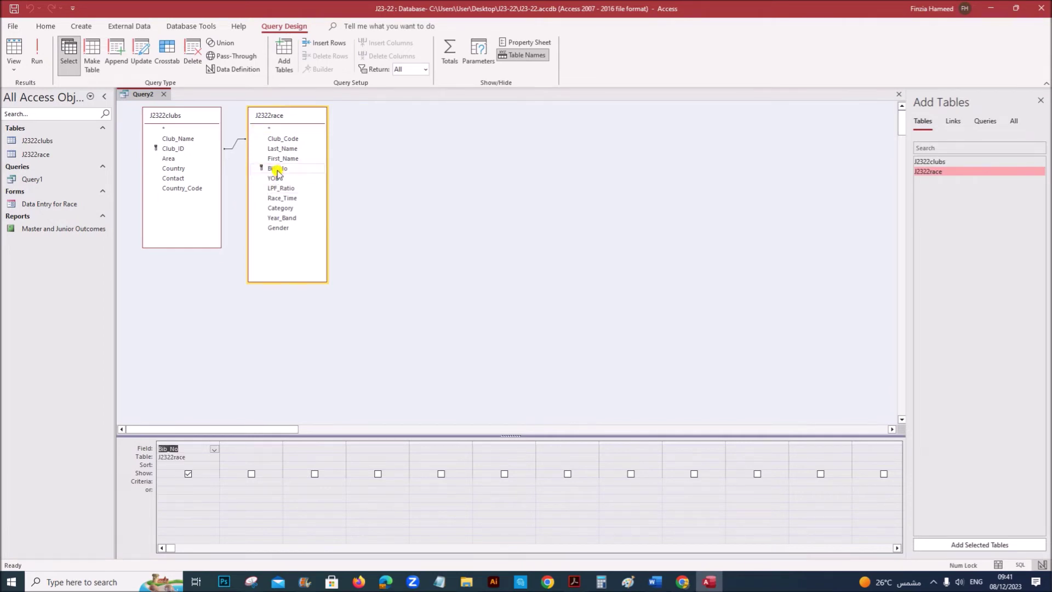
double_click(278, 227)
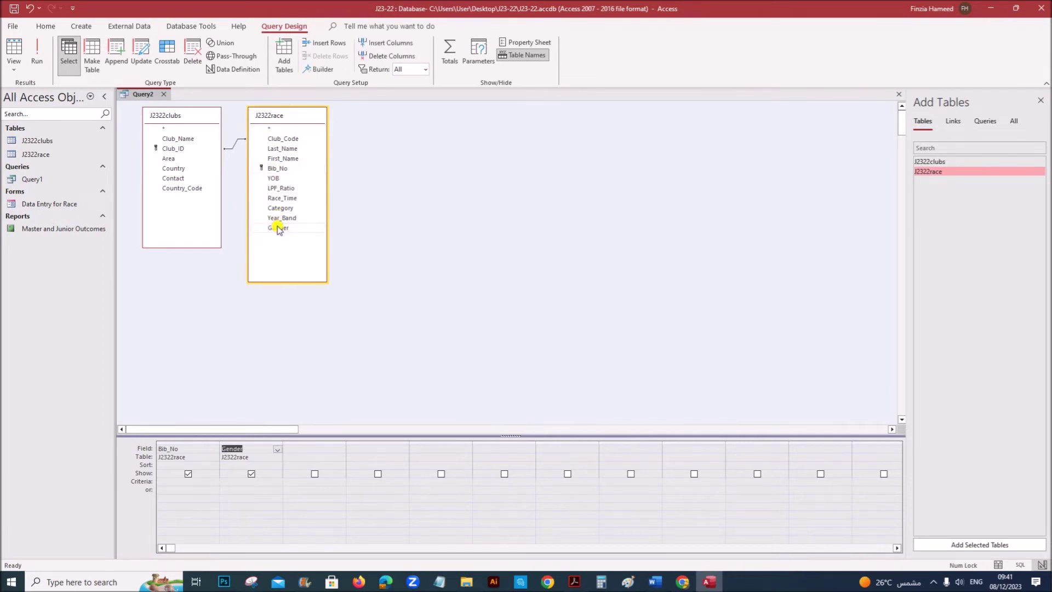
double_click(276, 179)
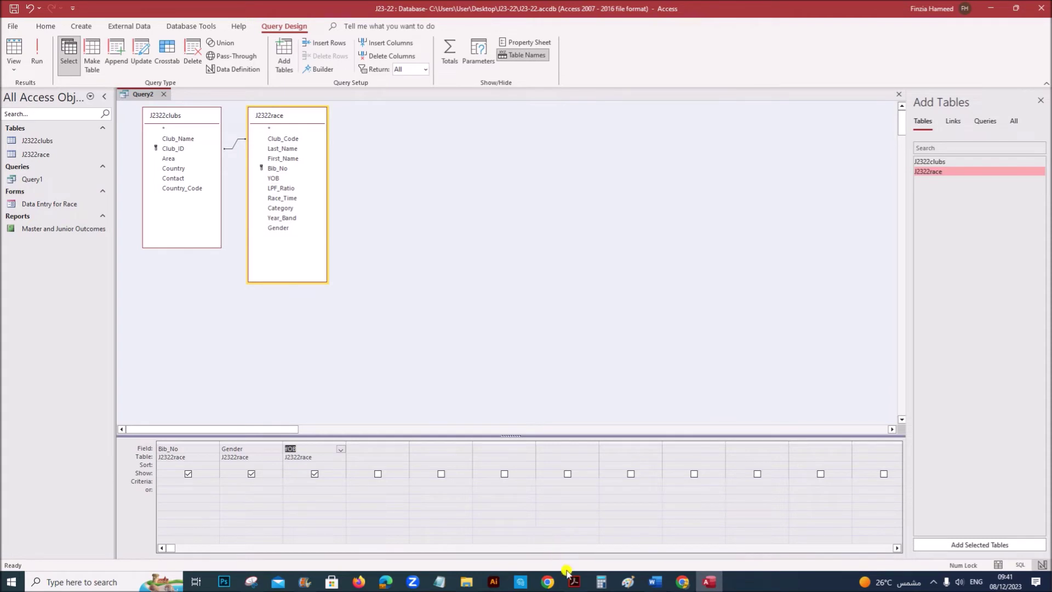
click(575, 584)
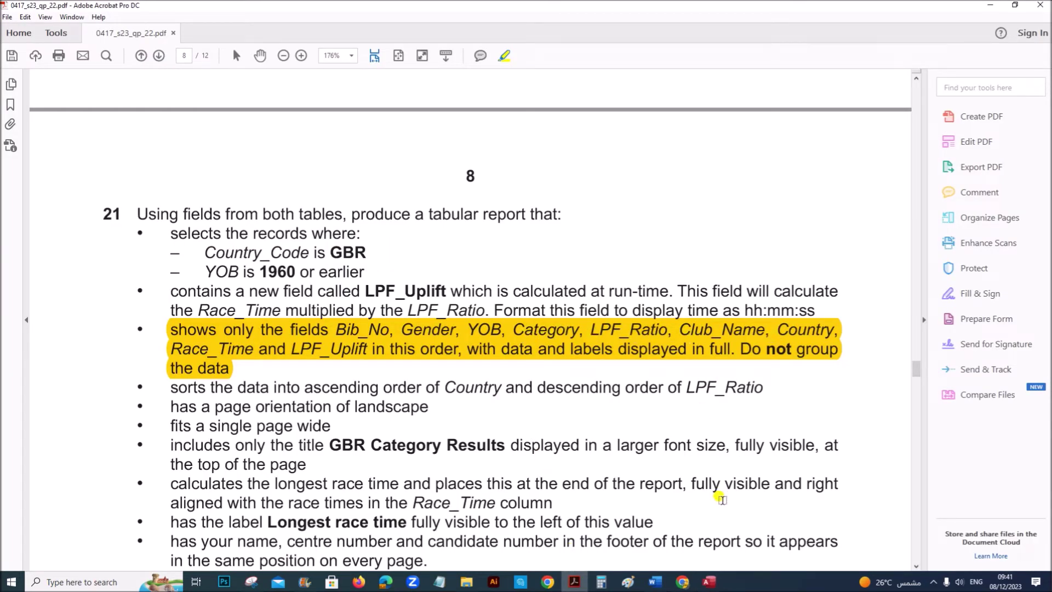
click(710, 581)
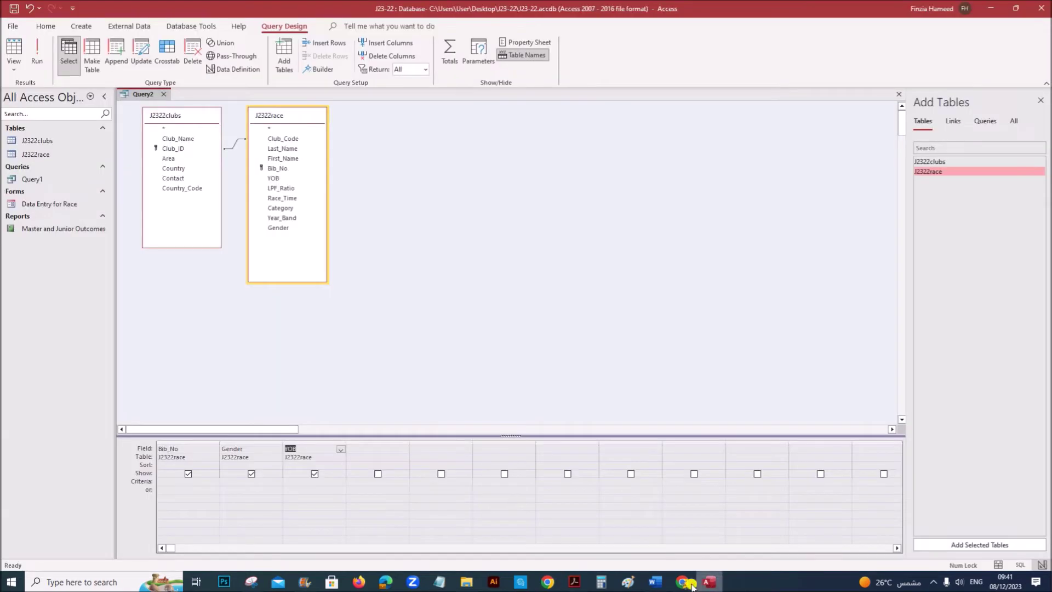
double_click(281, 208)
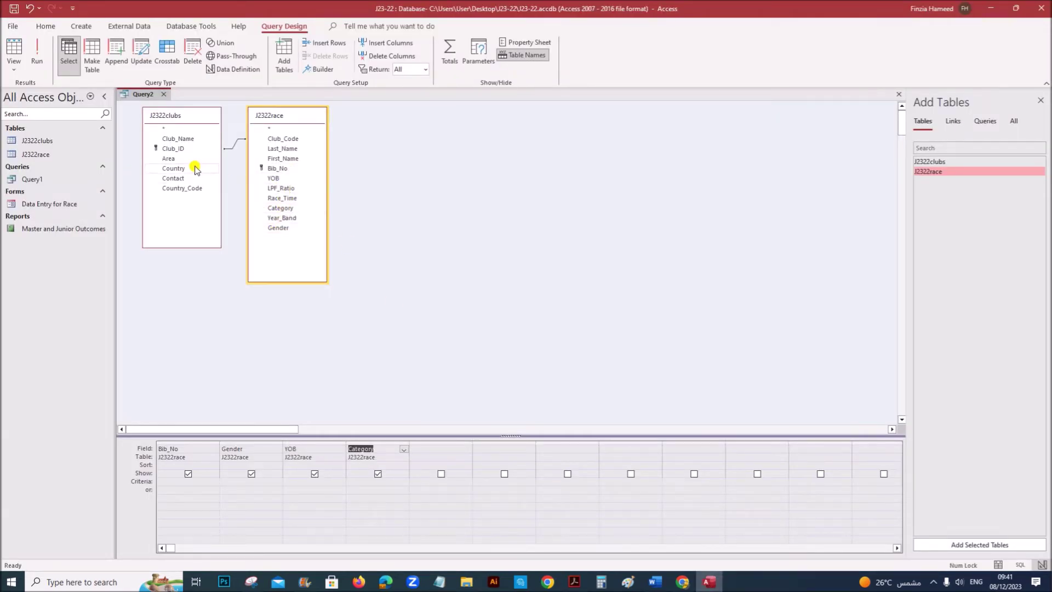
double_click(283, 189)
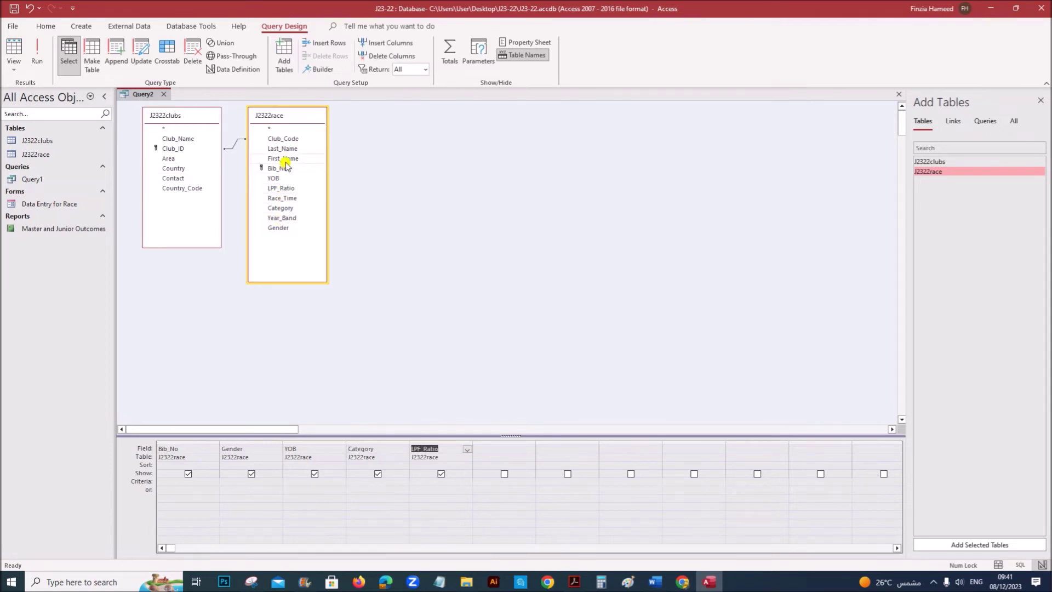
double_click(196, 139)
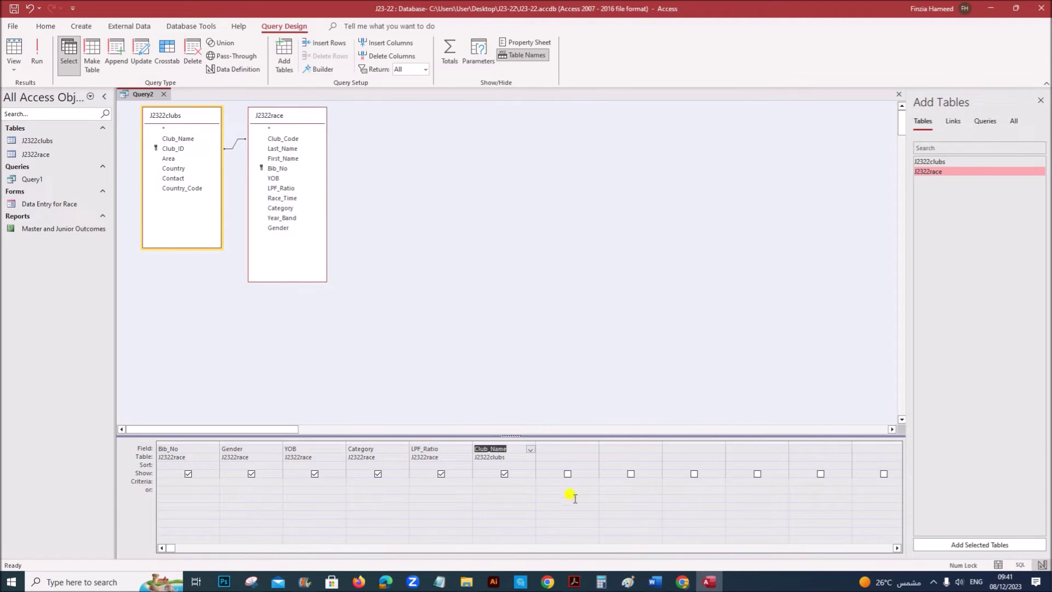
Add Country from J2322clubs and Race_Time from J2322race to the query grid, checking the field list in the Acrobat exam paper.
click(574, 582)
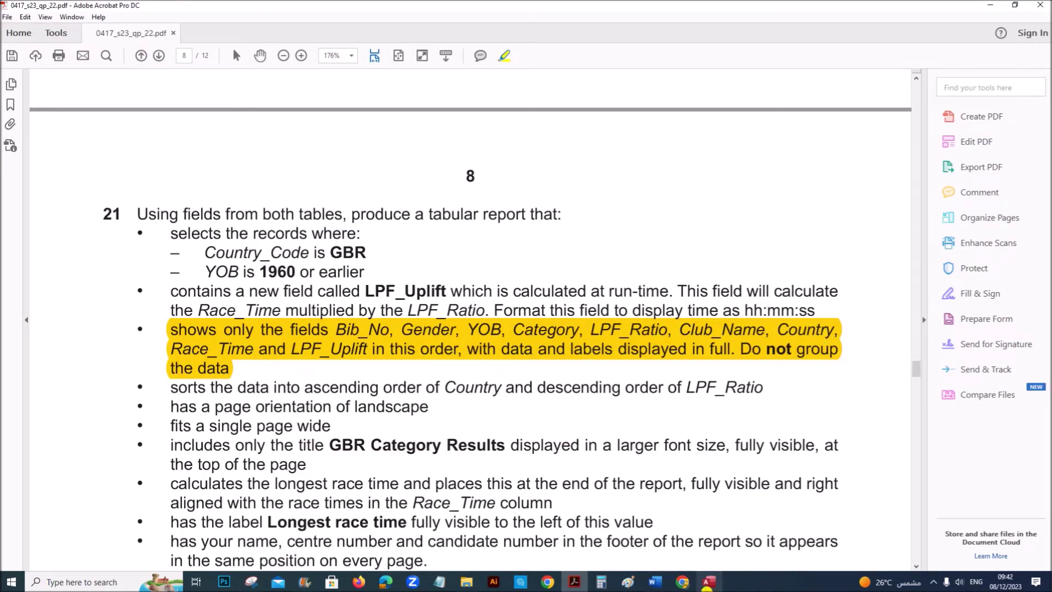
click(709, 582)
click(176, 169)
double_click(177, 173)
click(270, 200)
click(575, 582)
click(706, 586)
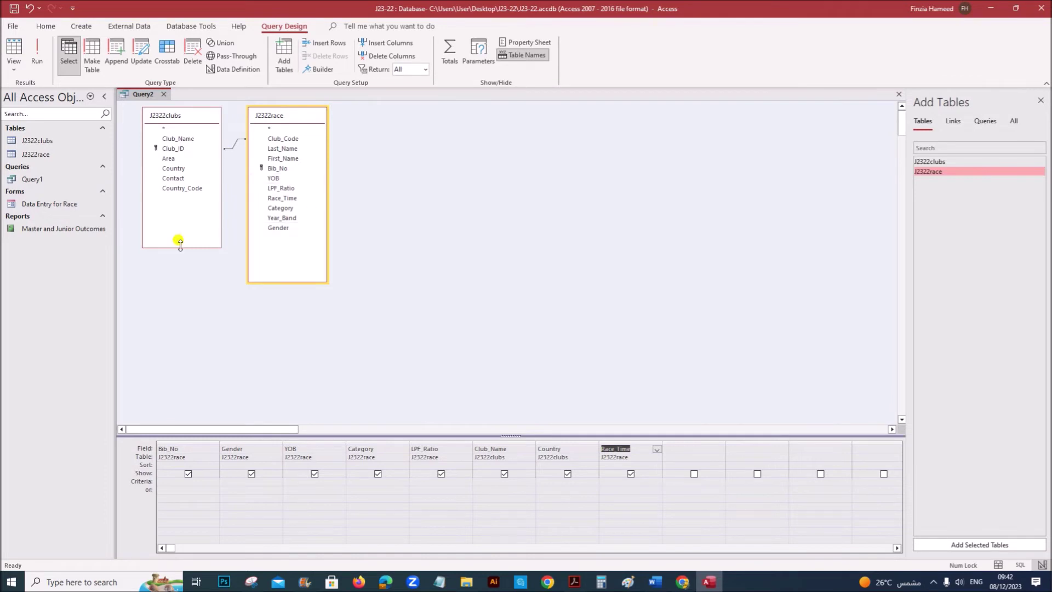
Highlight the LPF_Uplift calculation requirement of task 21 in the Acrobat exam paper, and return to Access.
click(574, 582)
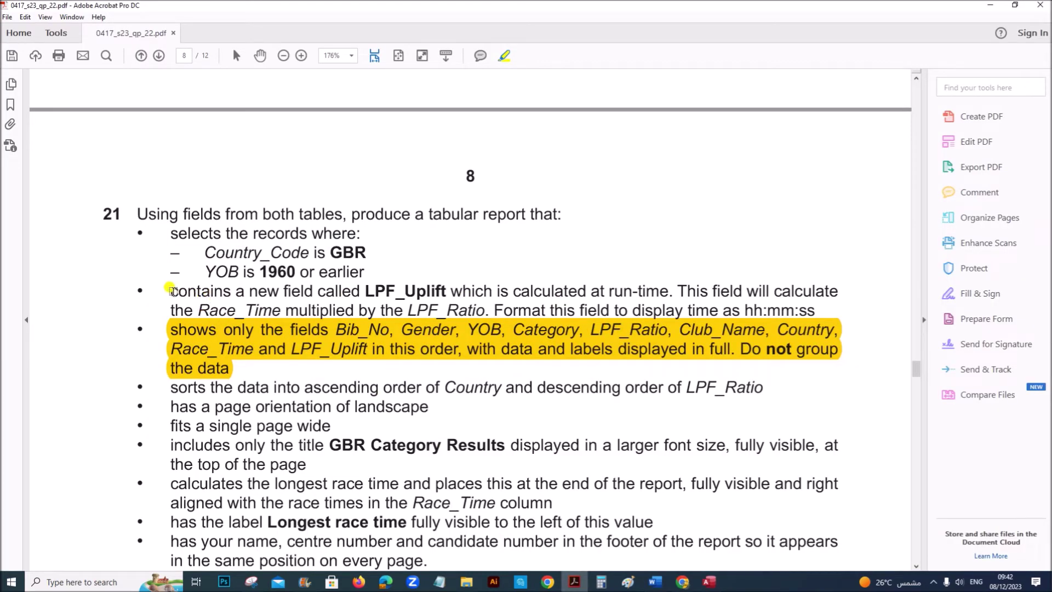
drag(170, 288, 490, 310)
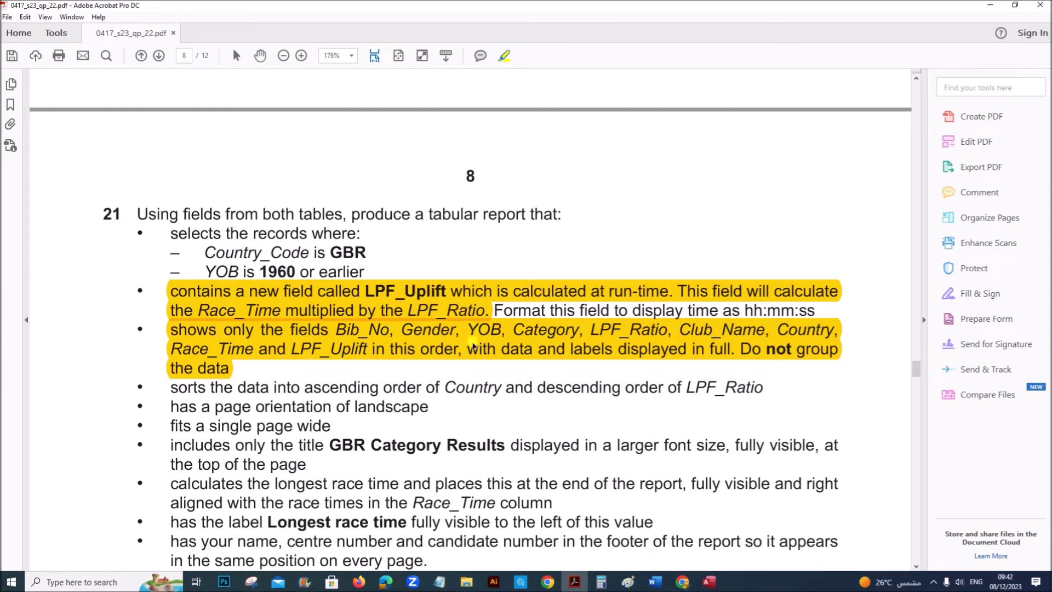
click(706, 583)
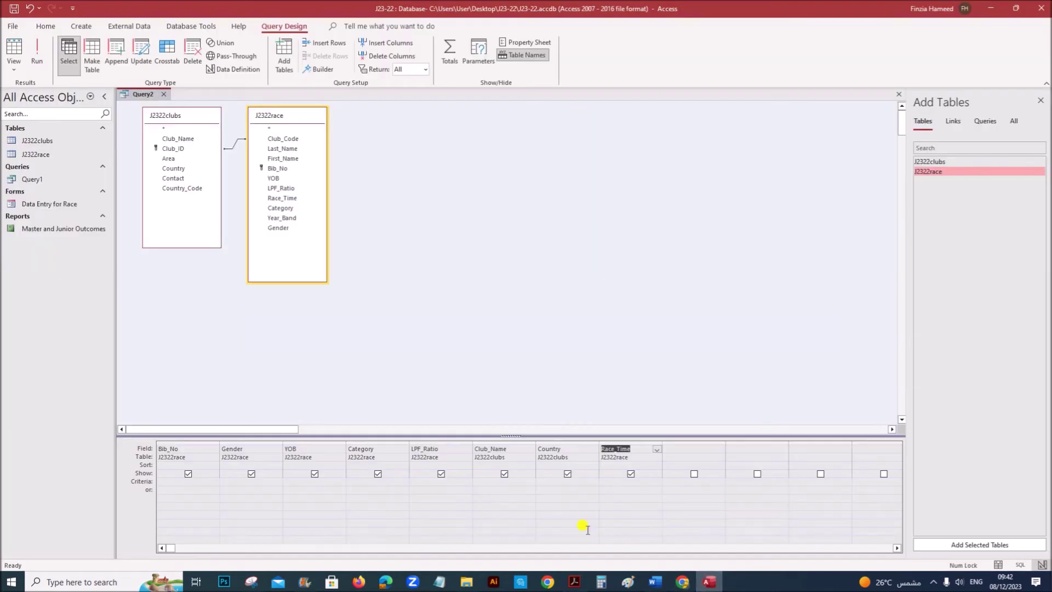
Add the calculated field LPF_Uplift:Race_Time*LPF_Ratio in a widened column after Race_Time, and run the query to view its values.
click(679, 449)
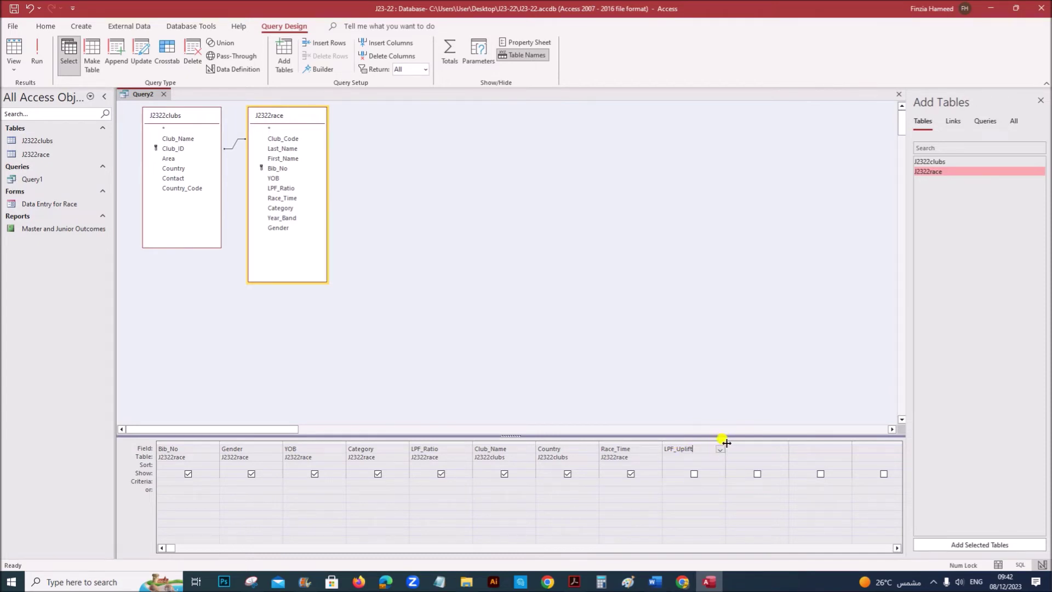
drag(725, 443, 774, 443)
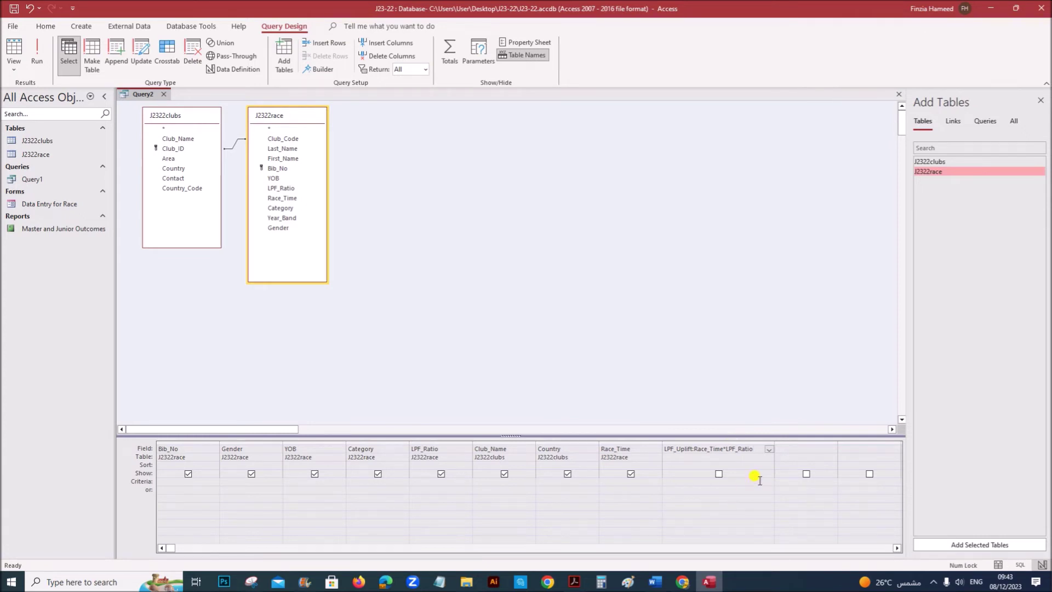
drag(774, 442, 789, 438)
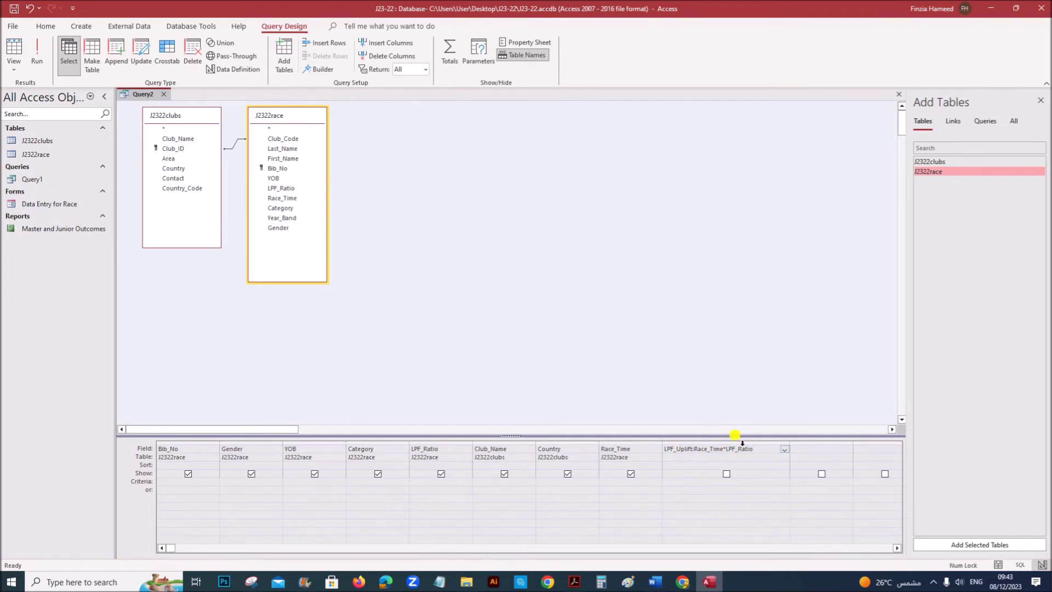
drag(755, 449, 649, 445)
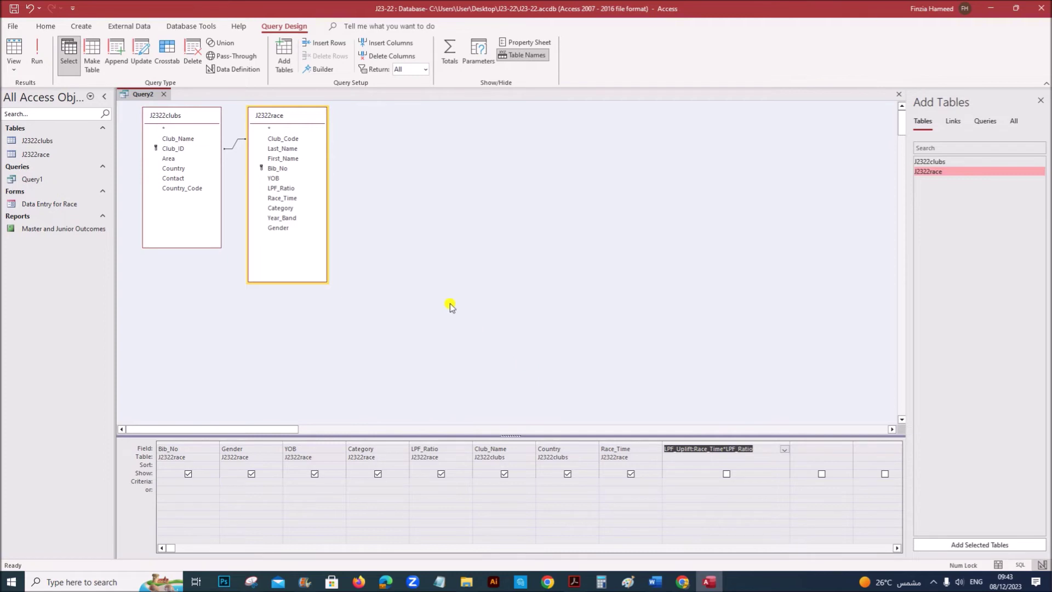
click(692, 491)
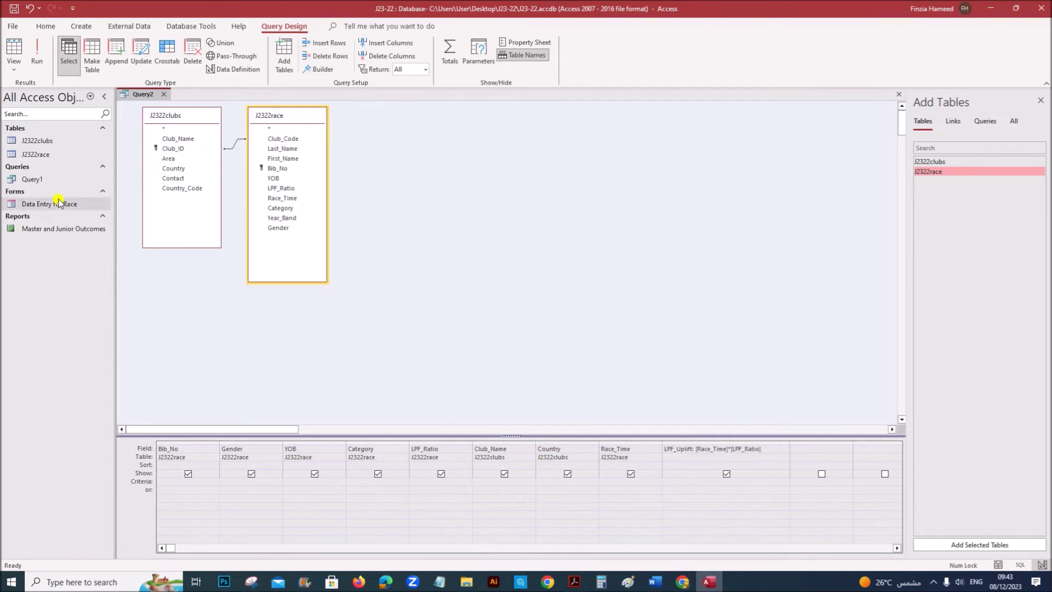
click(42, 59)
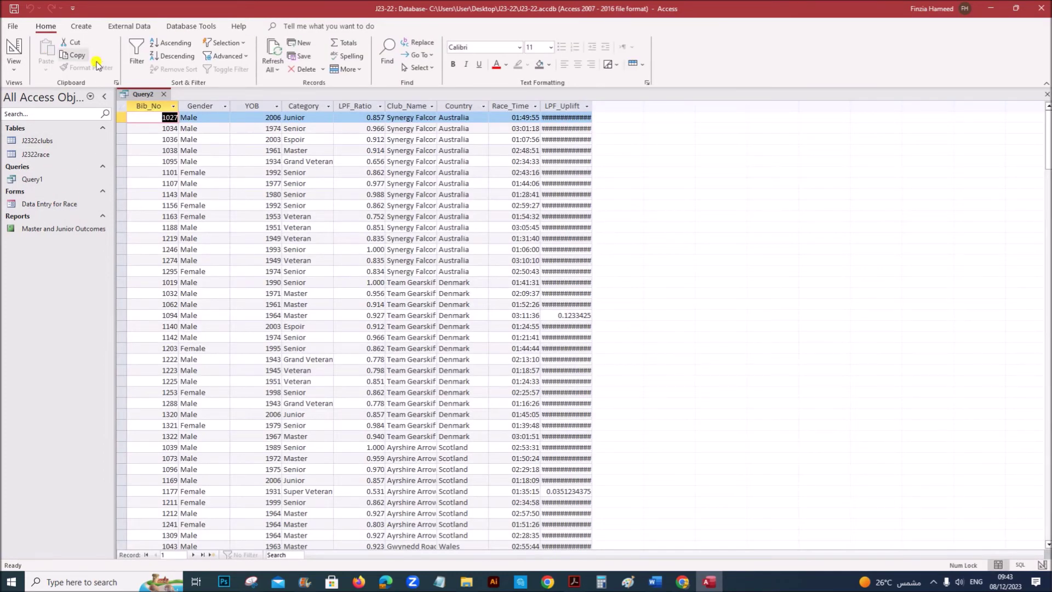
drag(592, 101, 602, 101)
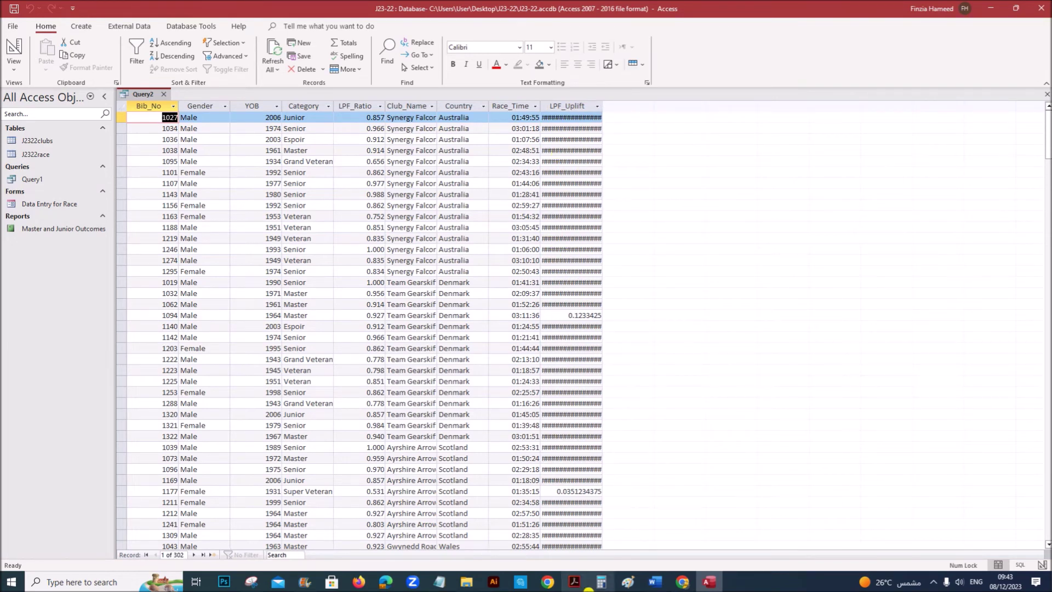
Highlight the instruction to format LPF_Uplift as hh:mm:ss in the Acrobat exam paper, and return to Access.
click(575, 583)
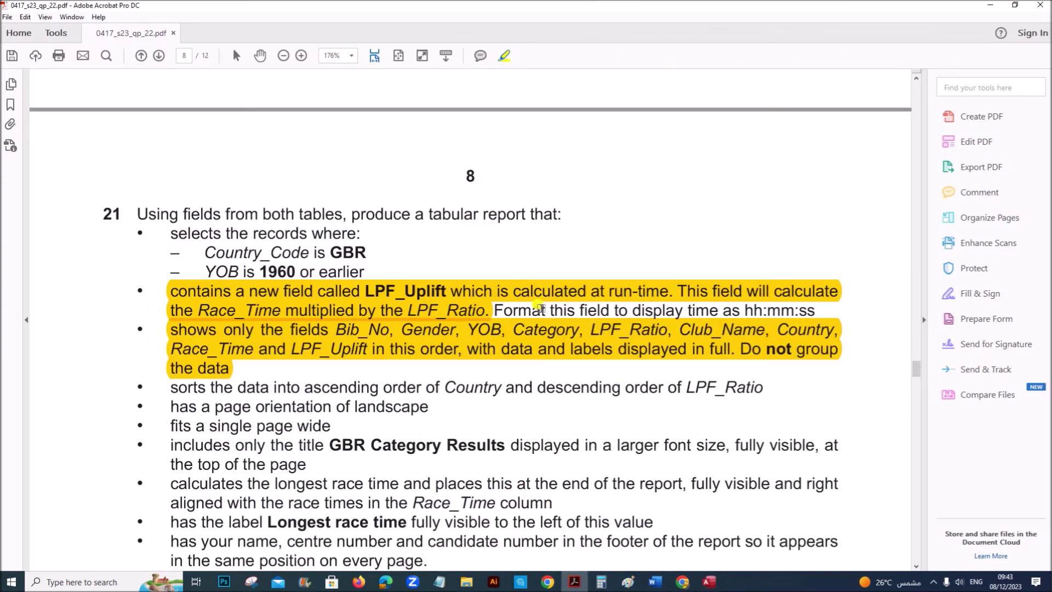
drag(496, 305, 817, 311)
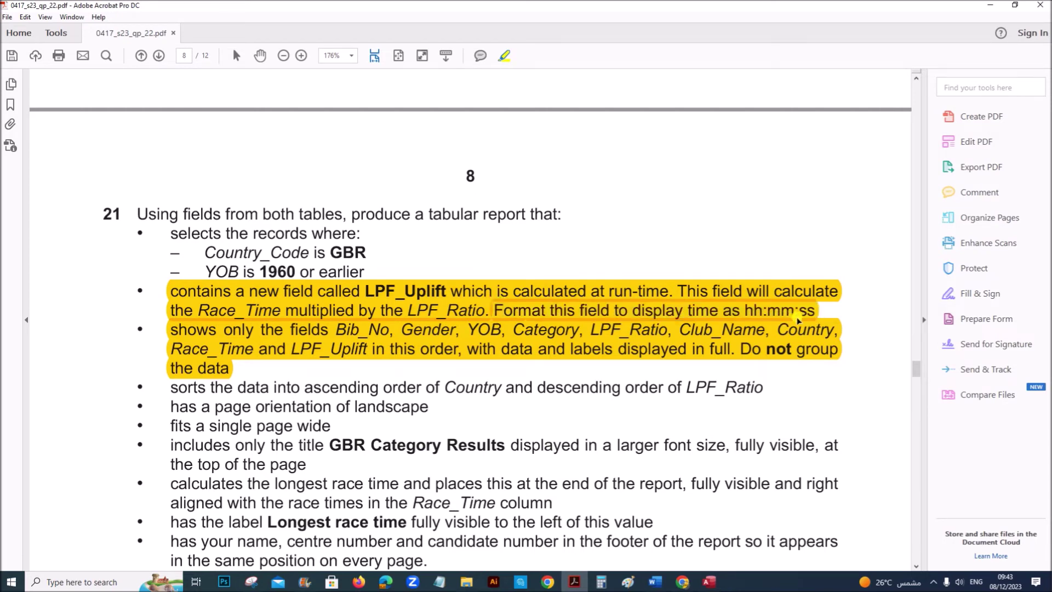
click(709, 582)
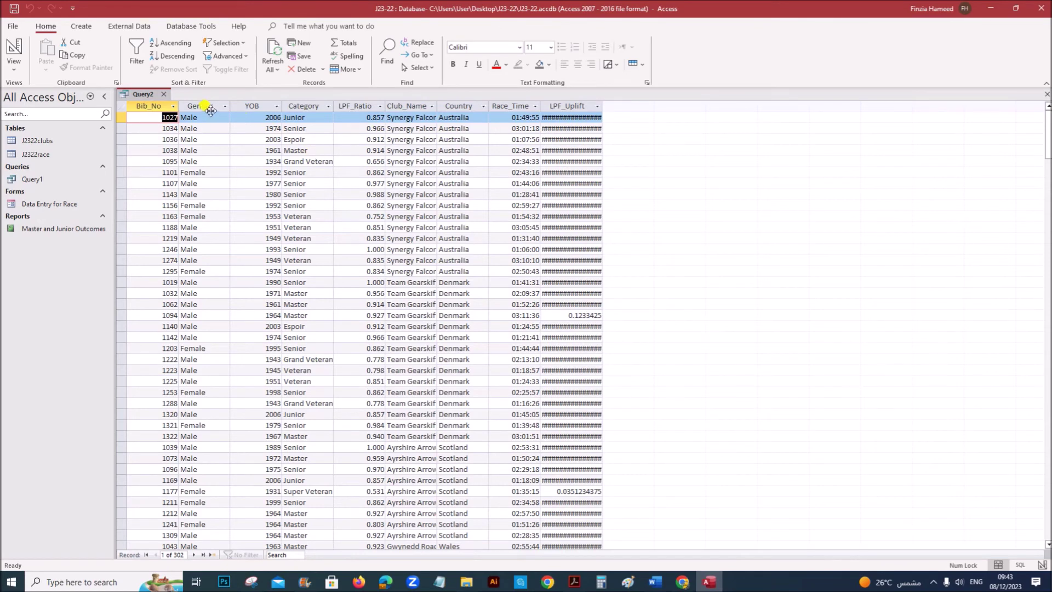
Set the Format property of the LPF_Uplift field to Long Time in the query design.
right_click(155, 96)
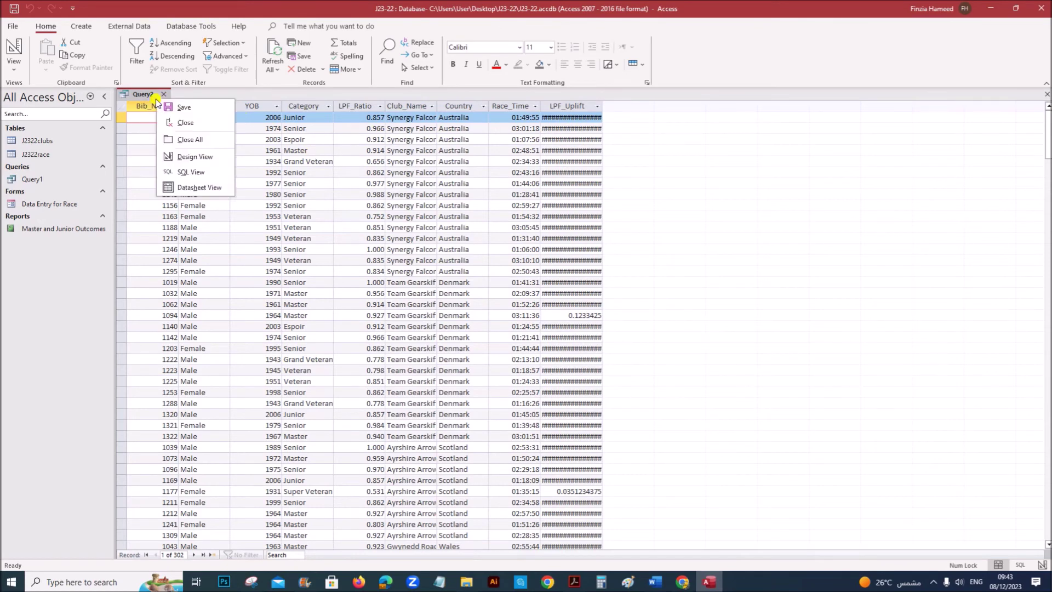
click(195, 157)
click(708, 449)
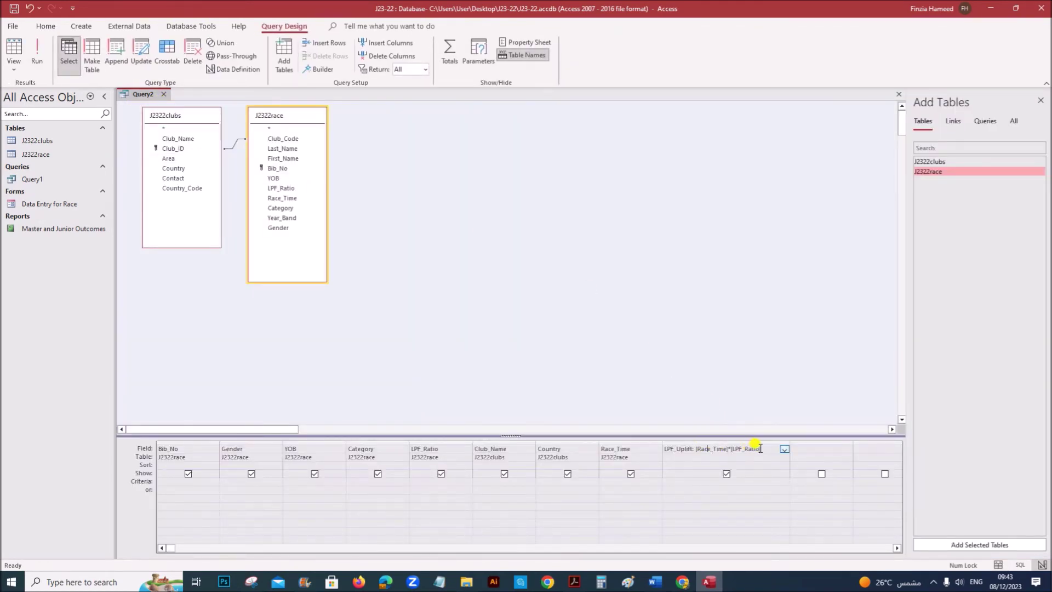
drag(766, 449, 647, 448)
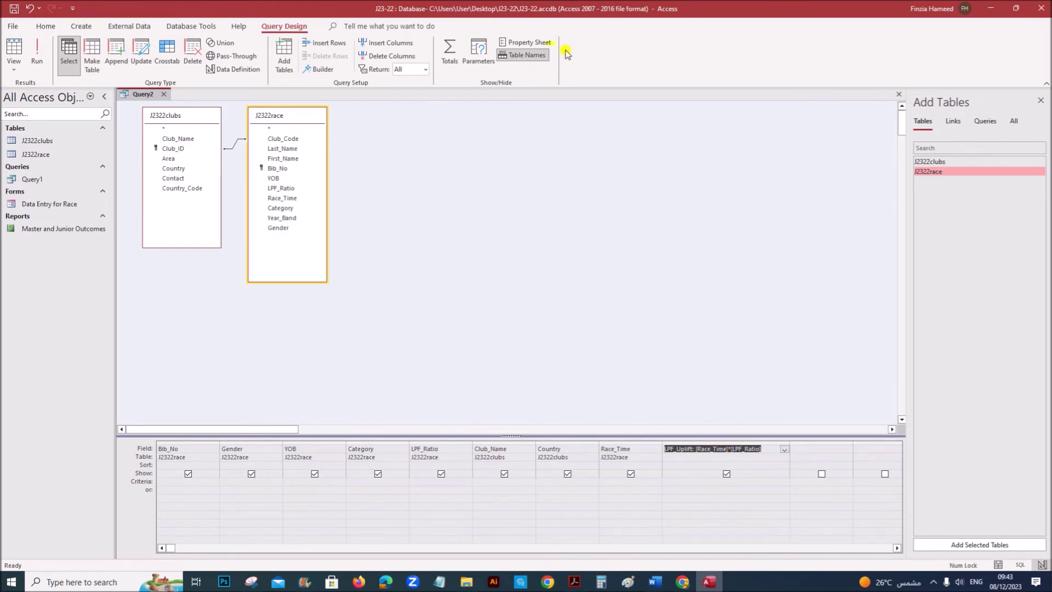
click(525, 44)
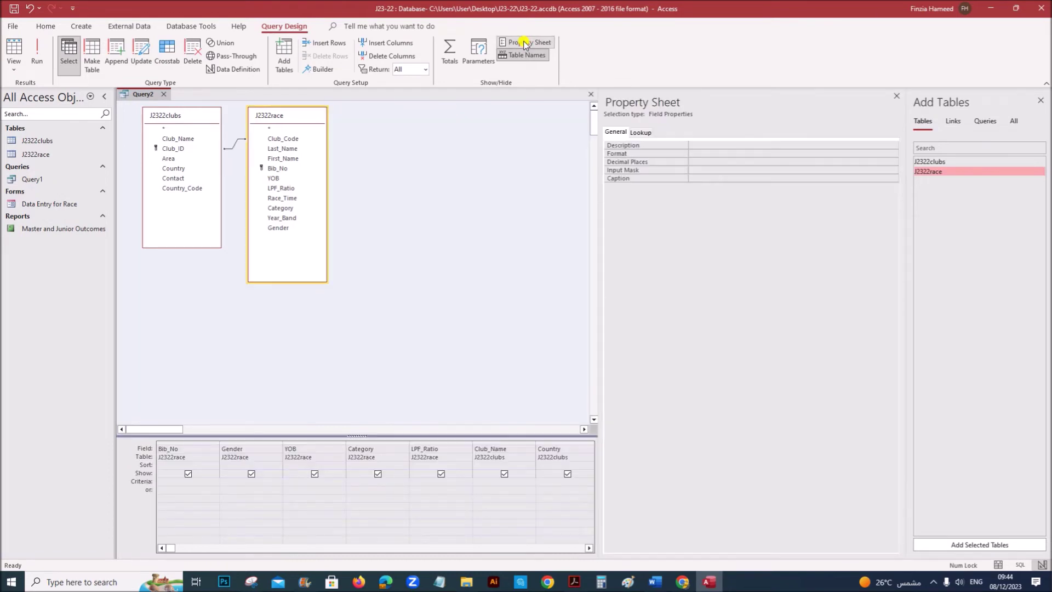
click(695, 153)
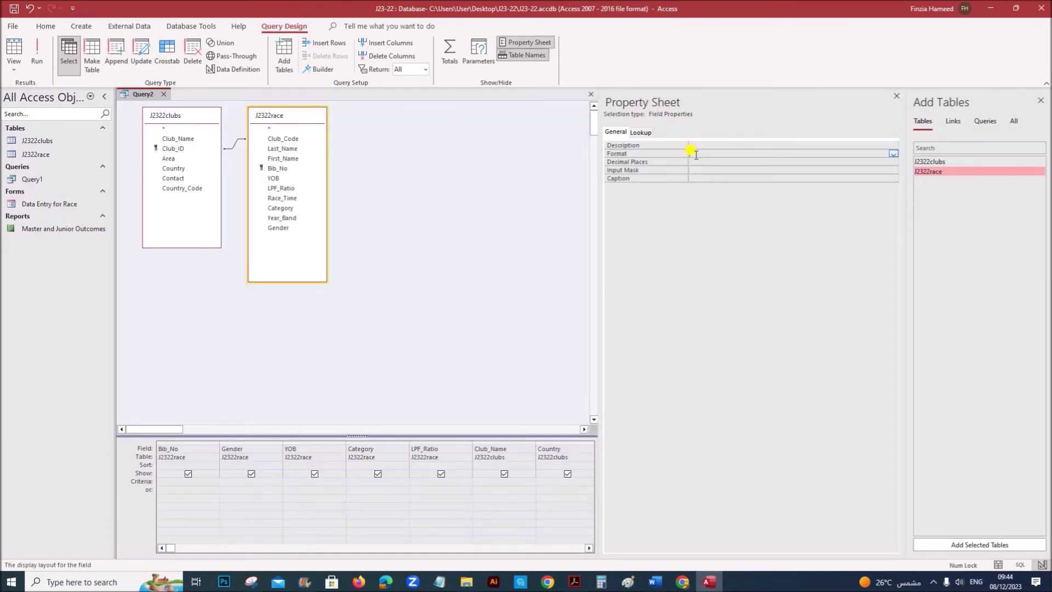
click(894, 154)
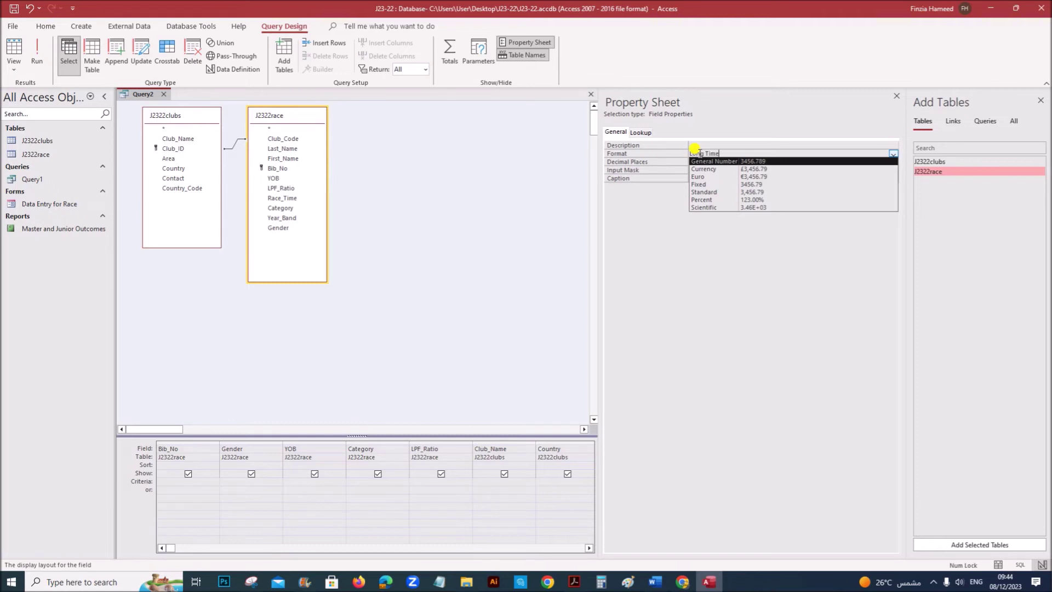
key(Return)
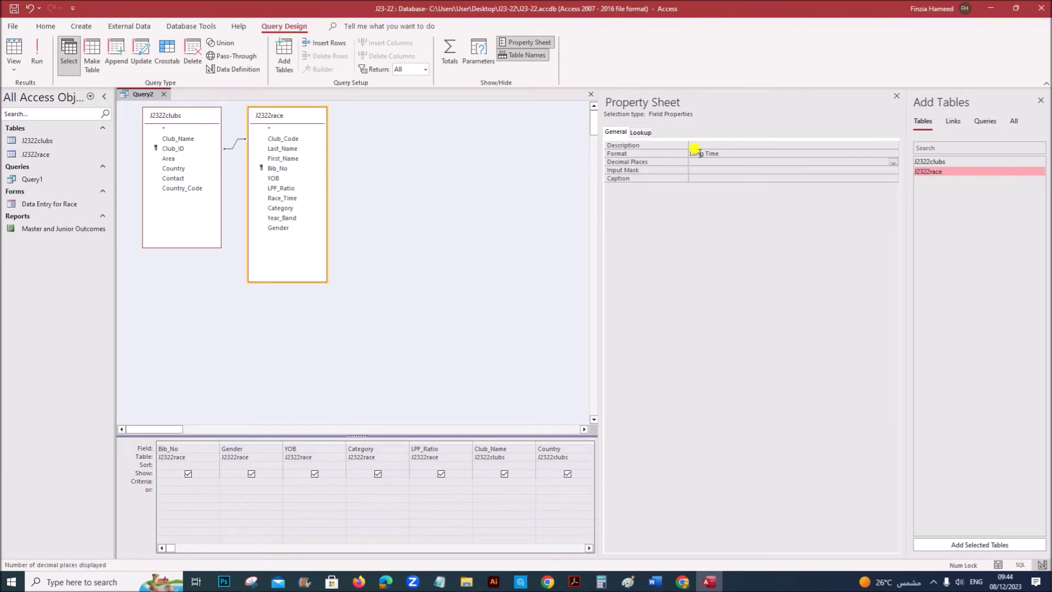
click(898, 96)
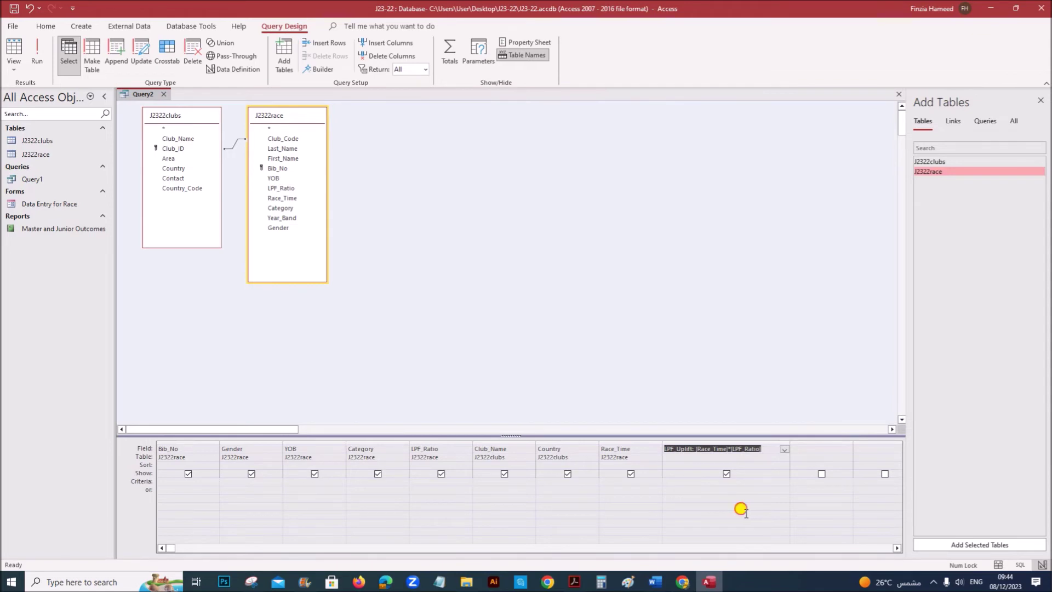
Run the query to check the time format of the LPF_Uplift column, and return to its design.
click(37, 53)
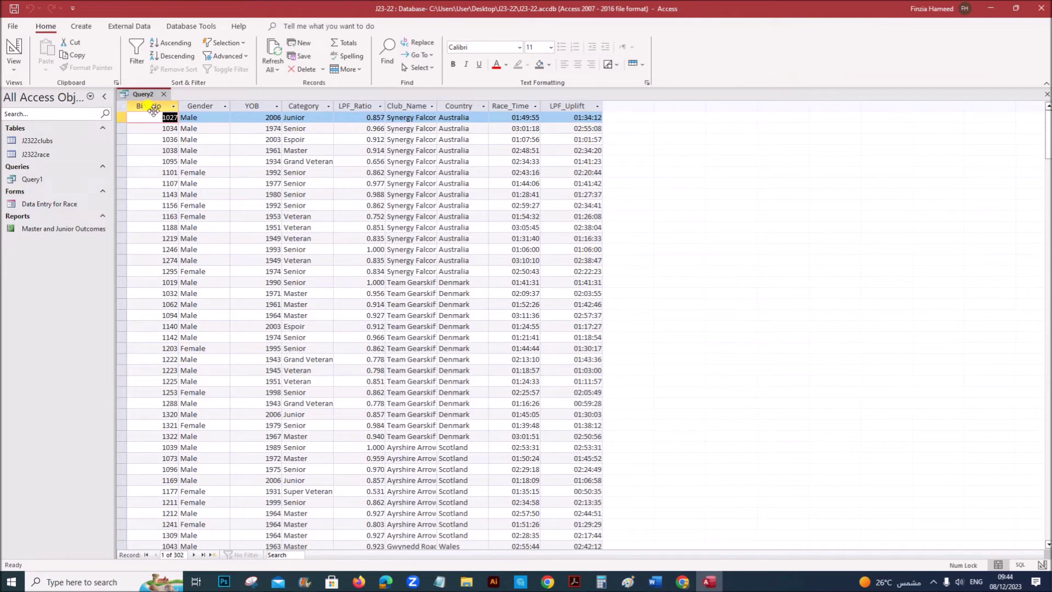
right_click(145, 97)
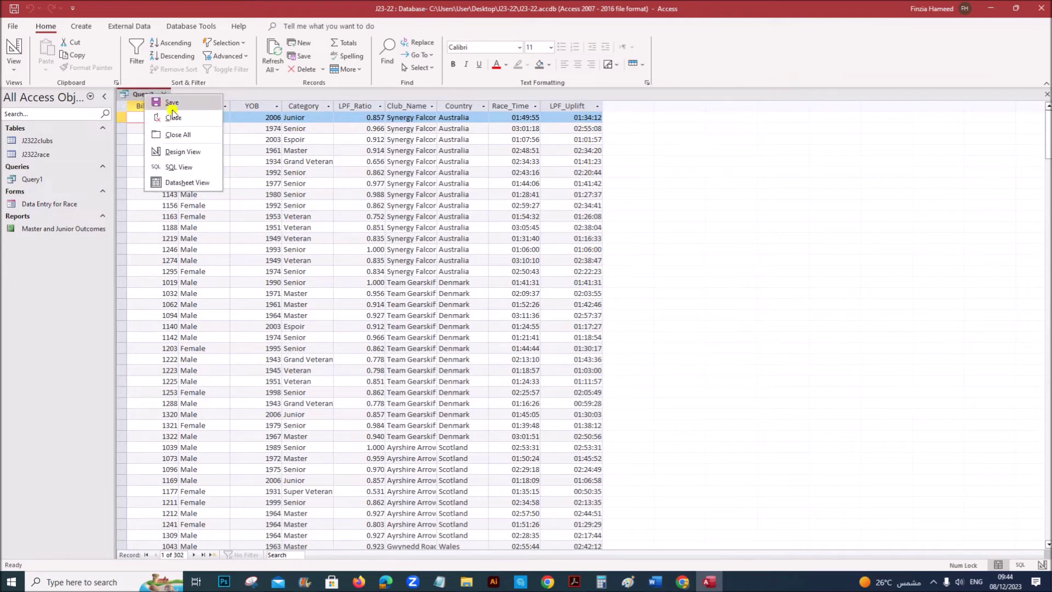
click(182, 152)
Highlight the criterion "Country_Code is GBR" of task 21 in the Acrobat exam paper, and return to Access.
click(575, 581)
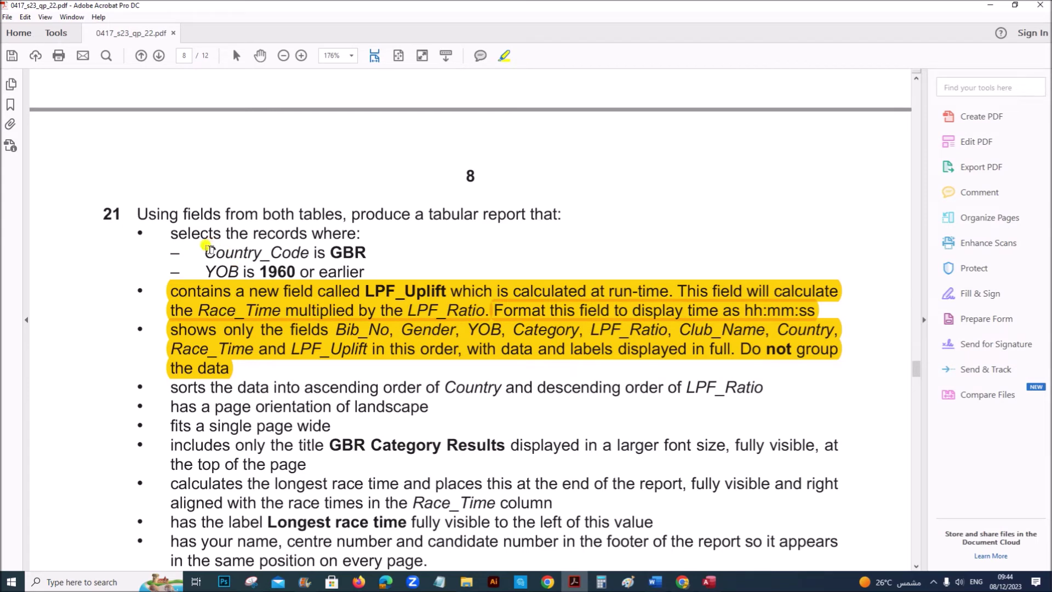
drag(204, 251, 366, 254)
click(710, 582)
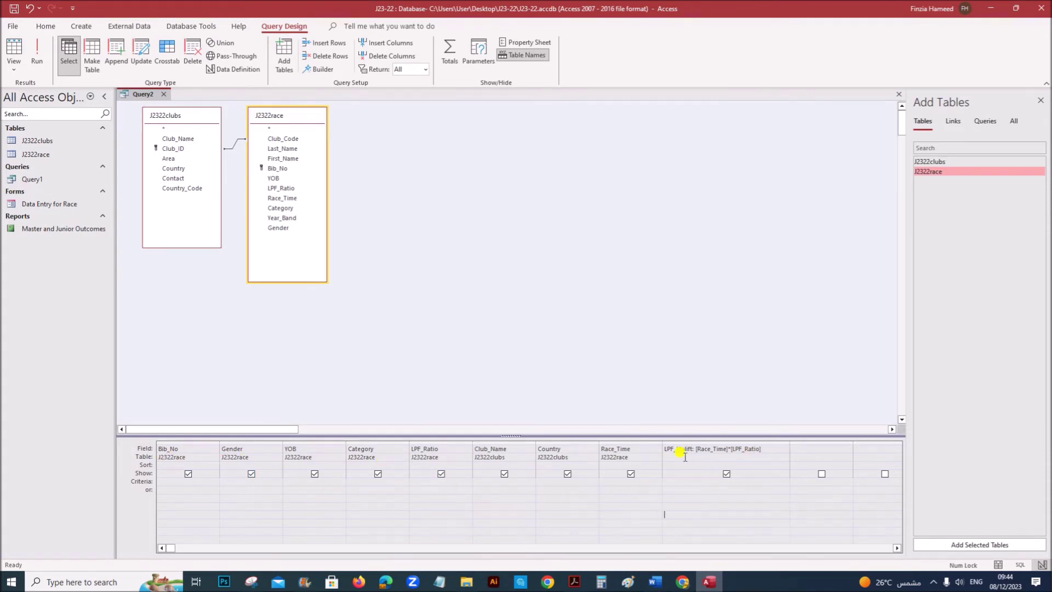
Add the Country_Code field from the J2322clubs table to the query and set its criterion to GBR.
click(799, 451)
double_click(188, 189)
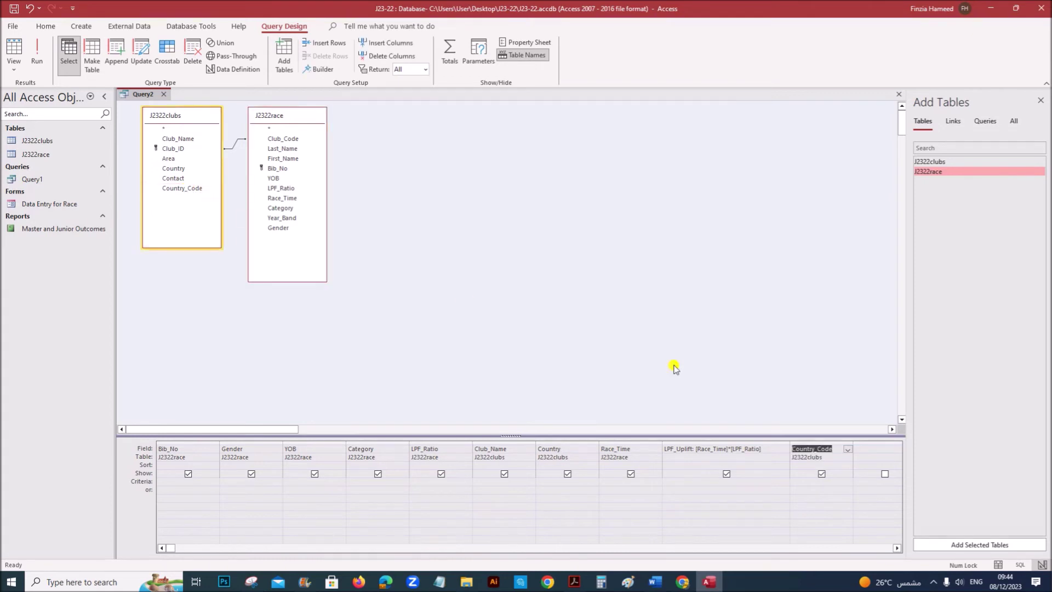
click(801, 482)
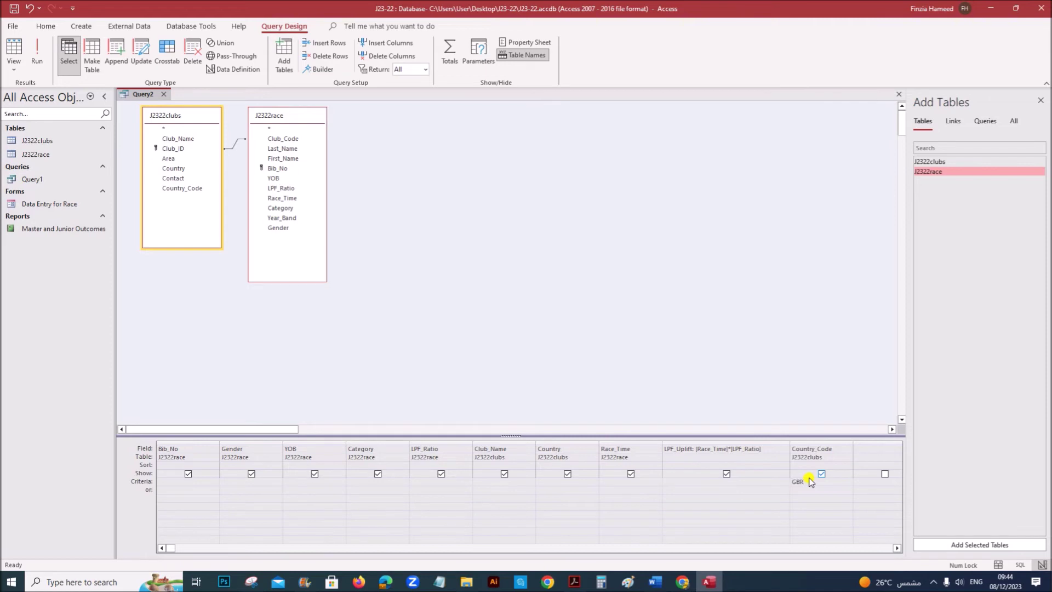
Run the query to check the GBR records, and in its design hide the Country_Code field from the output.
click(36, 54)
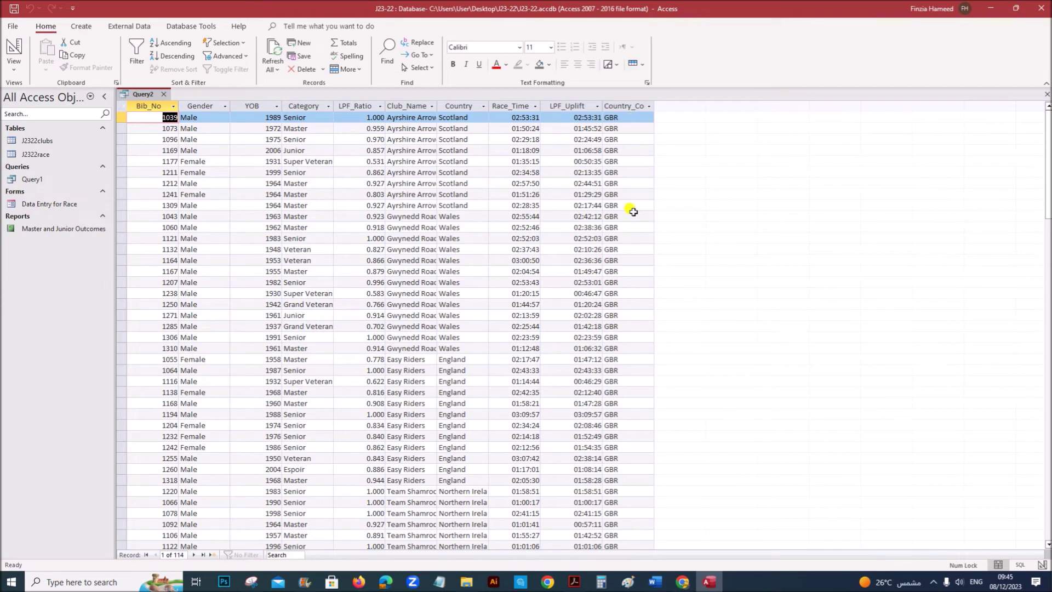
scroll(630, 346, down, 15)
scroll(625, 364, up, 15)
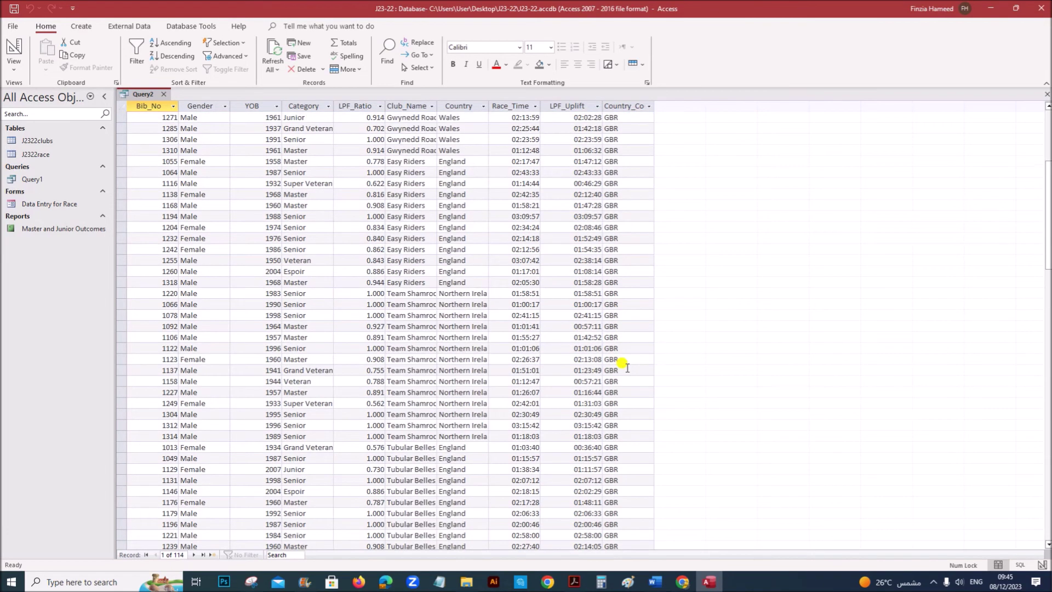
right_click(144, 95)
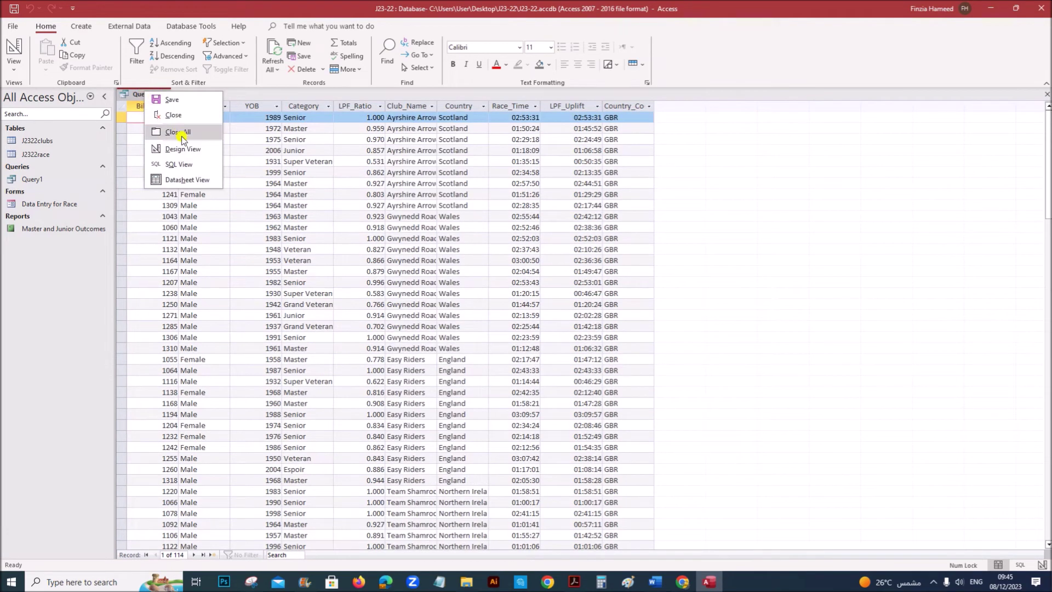
click(176, 146)
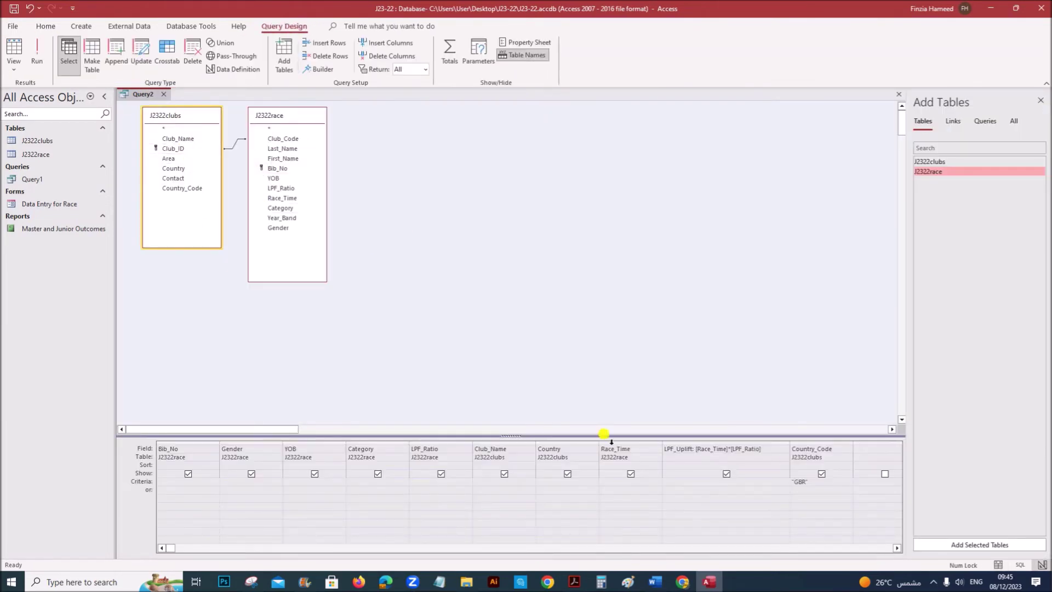
click(822, 474)
Highlight the criterion "YOB is 1960 or earlier" of task 21 in the Acrobat exam paper, and return to Access.
click(575, 582)
drag(205, 270, 355, 272)
click(358, 271)
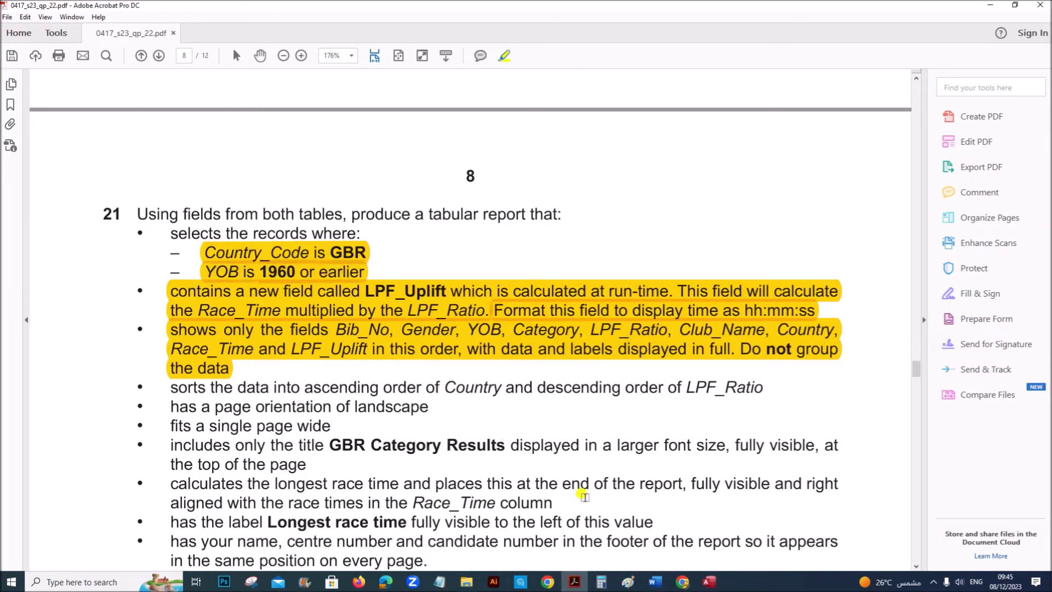
click(710, 582)
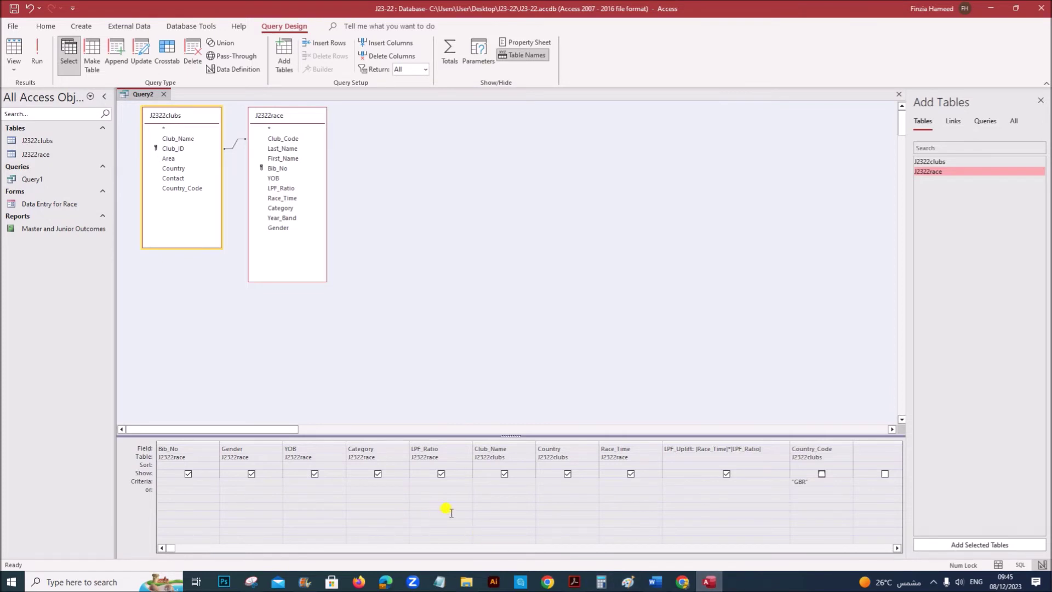
Set the criterion of the YOB field to <=1960, and run the query to check the selected records.
click(295, 482)
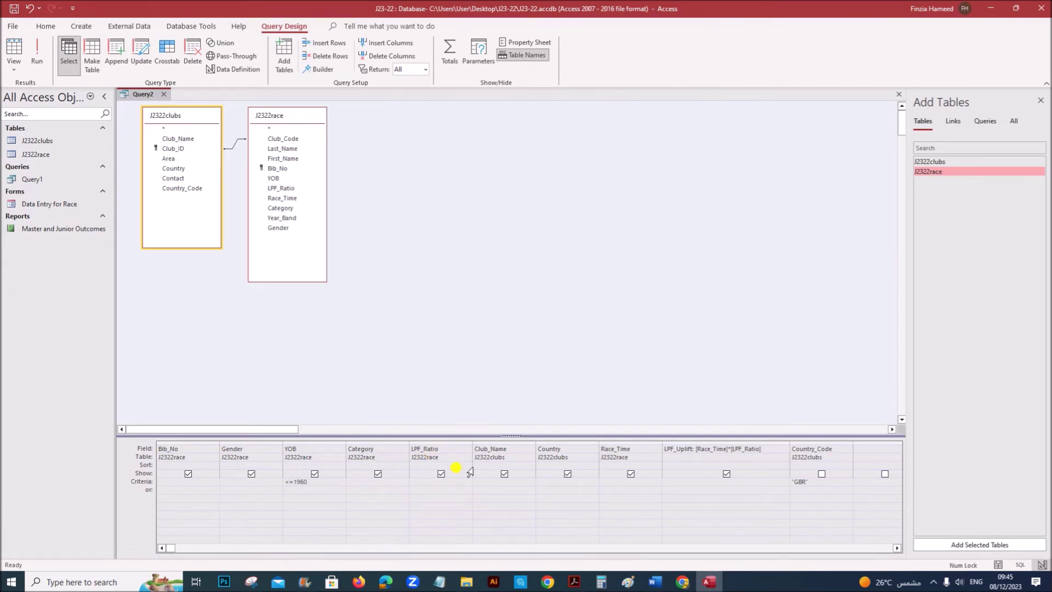
click(38, 61)
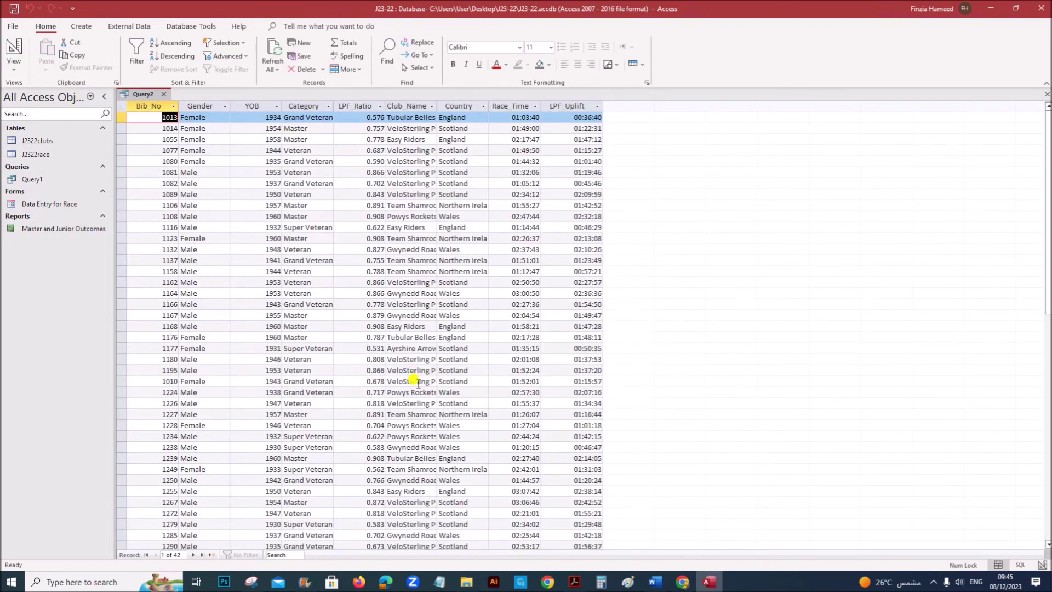
scroll(417, 373, down, 6)
scroll(417, 385, up, 6)
Review the remaining report requirements of task 21 in the Acrobat exam paper, and return to Access.
click(567, 582)
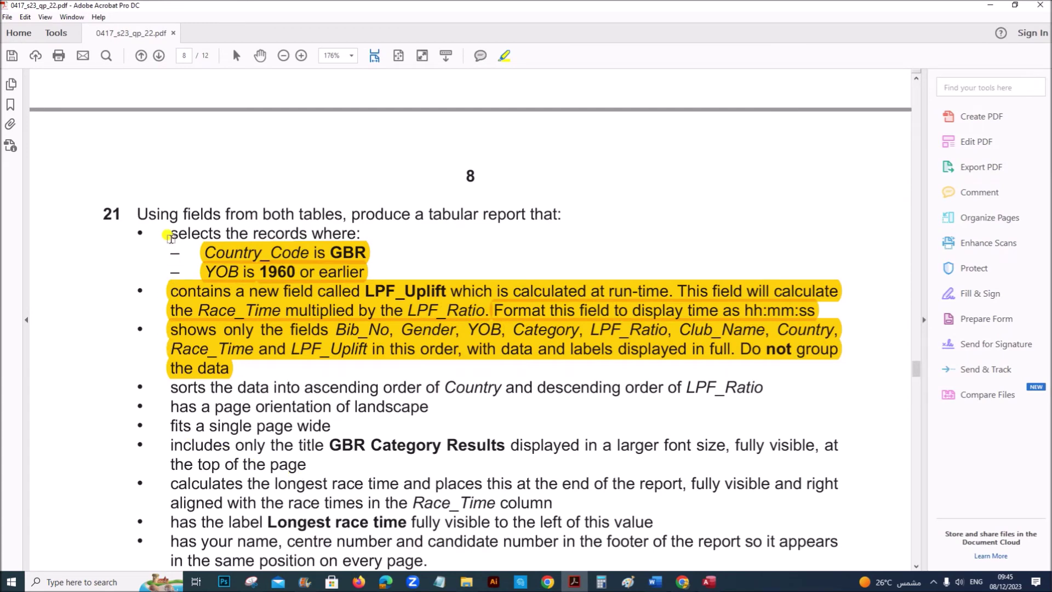
scroll(213, 420, down, 3)
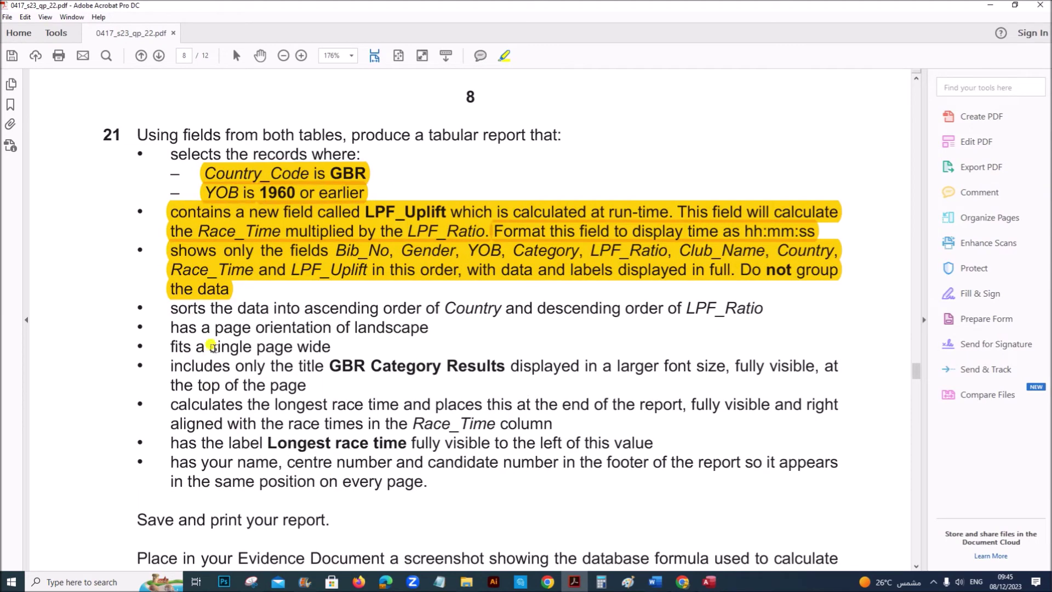
click(710, 582)
Save the query under the name Query2 and close it.
right_click(143, 94)
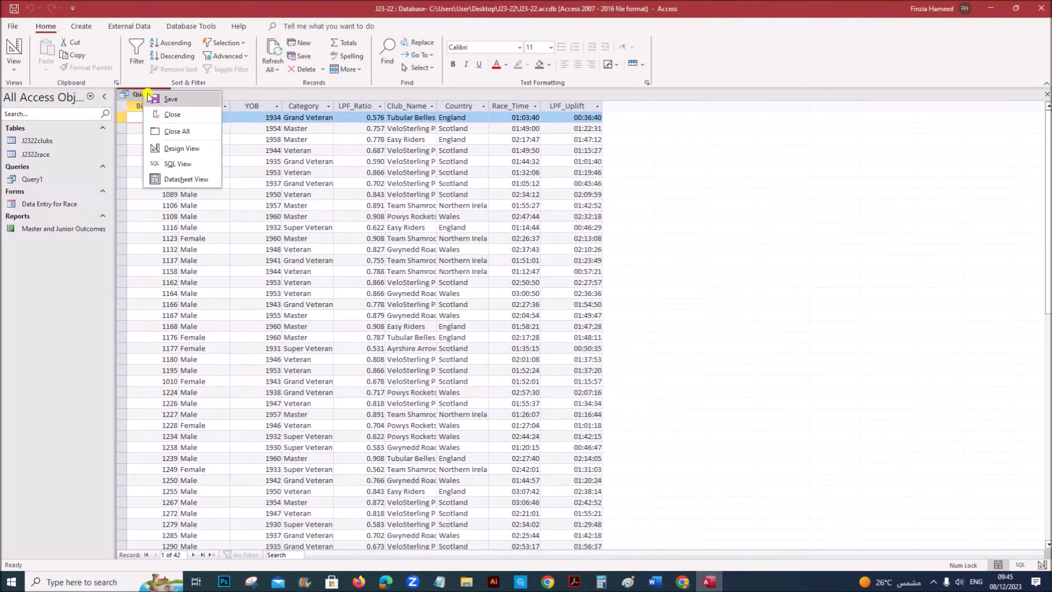
click(173, 106)
click(516, 221)
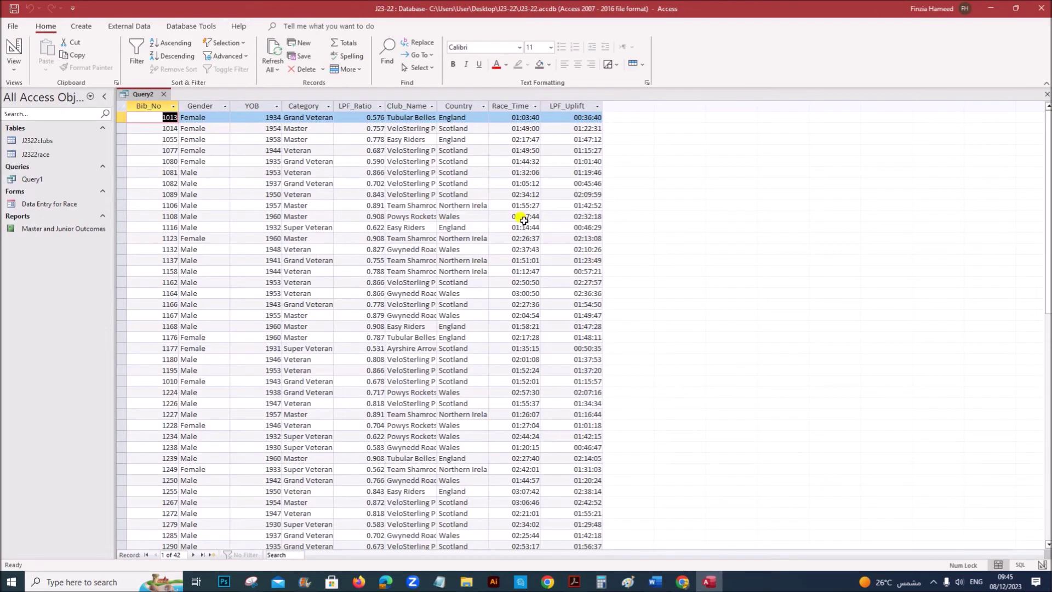
click(164, 97)
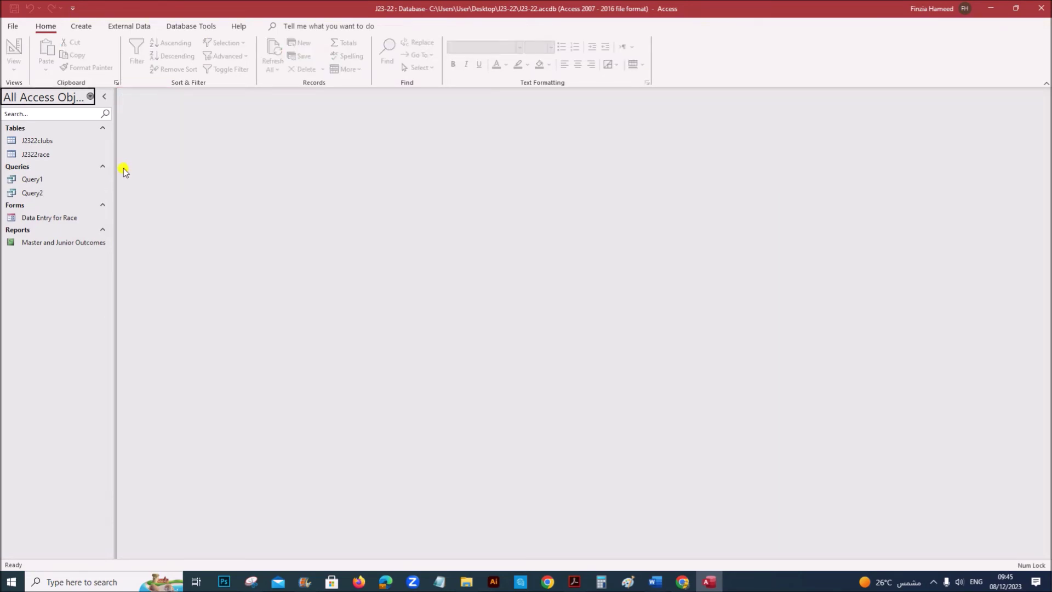
Start a report with the Report Wizard and include all fields of Query2.
click(82, 27)
click(424, 47)
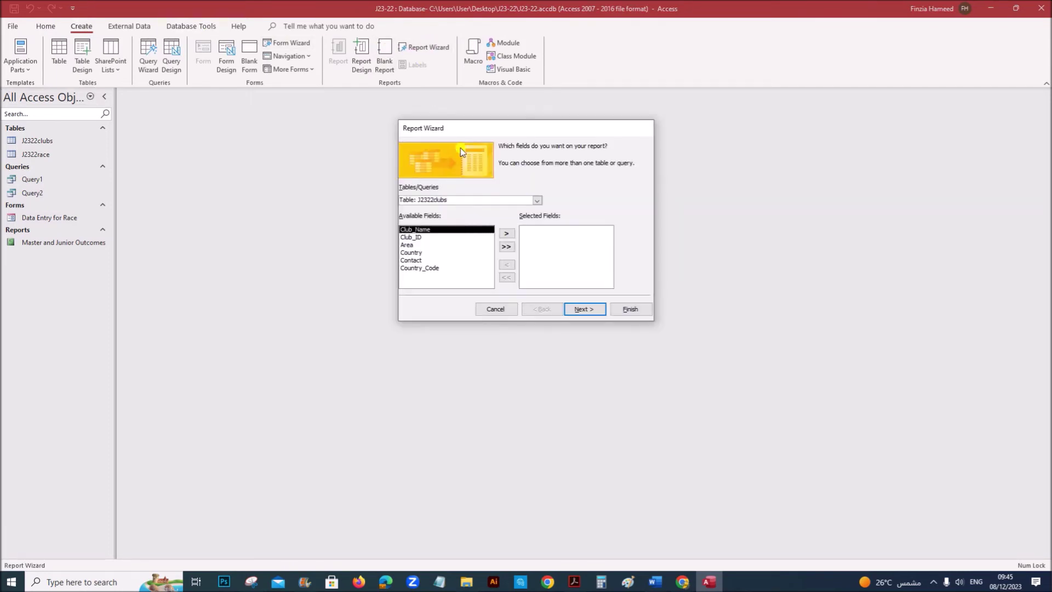
click(537, 201)
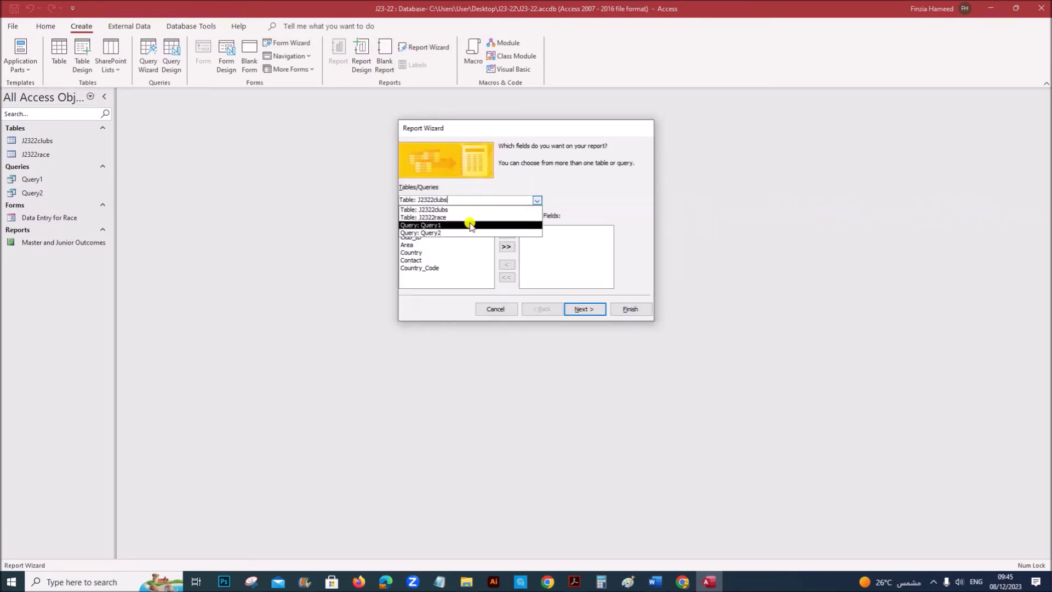
click(410, 230)
click(506, 247)
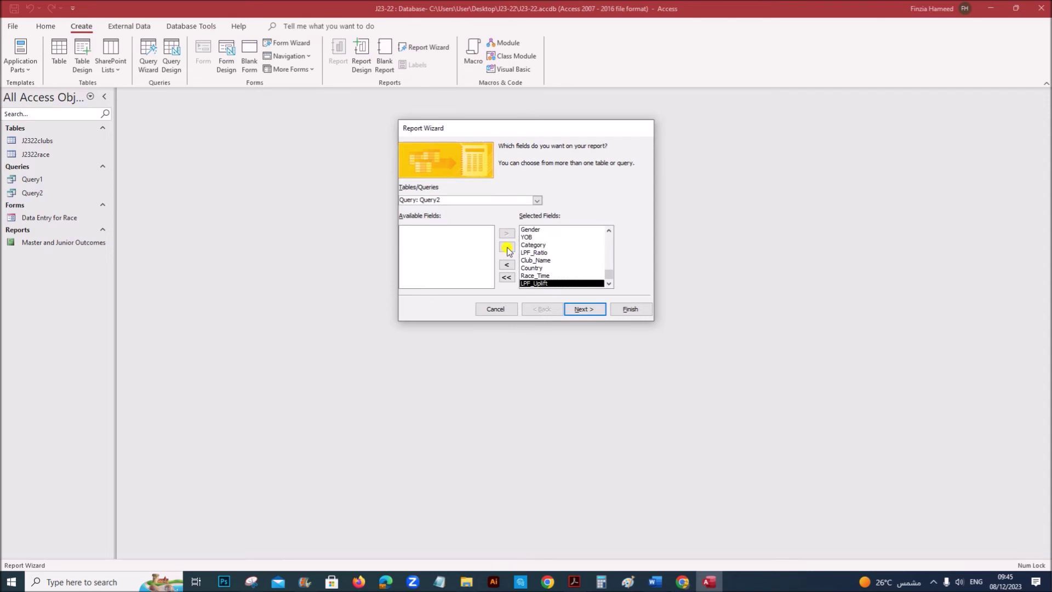
View the report data by J2322race, and continue to the layout options without adding grouping or sorting.
click(583, 309)
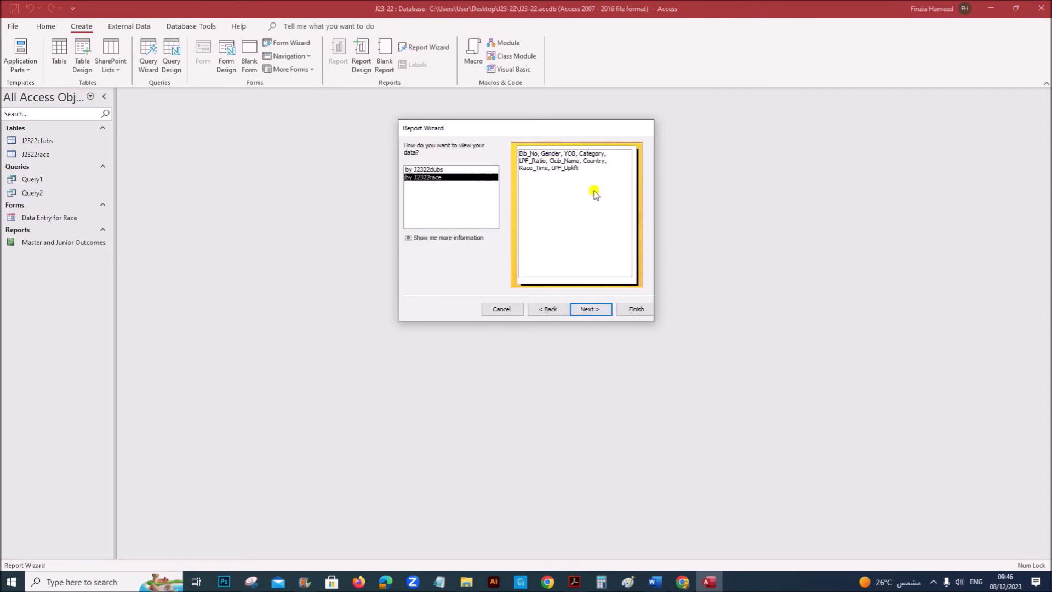
click(458, 170)
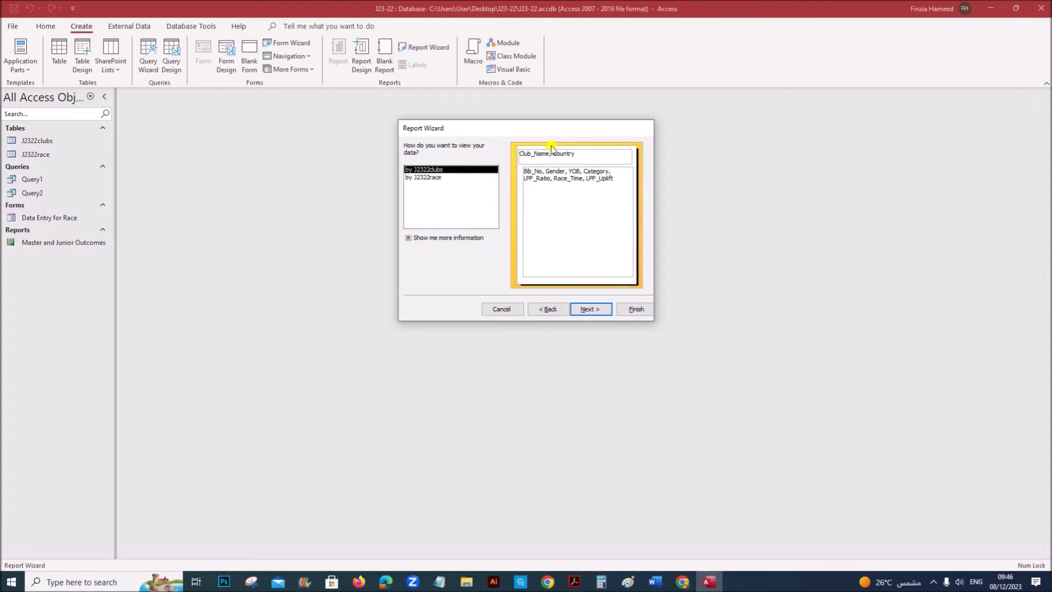
click(447, 177)
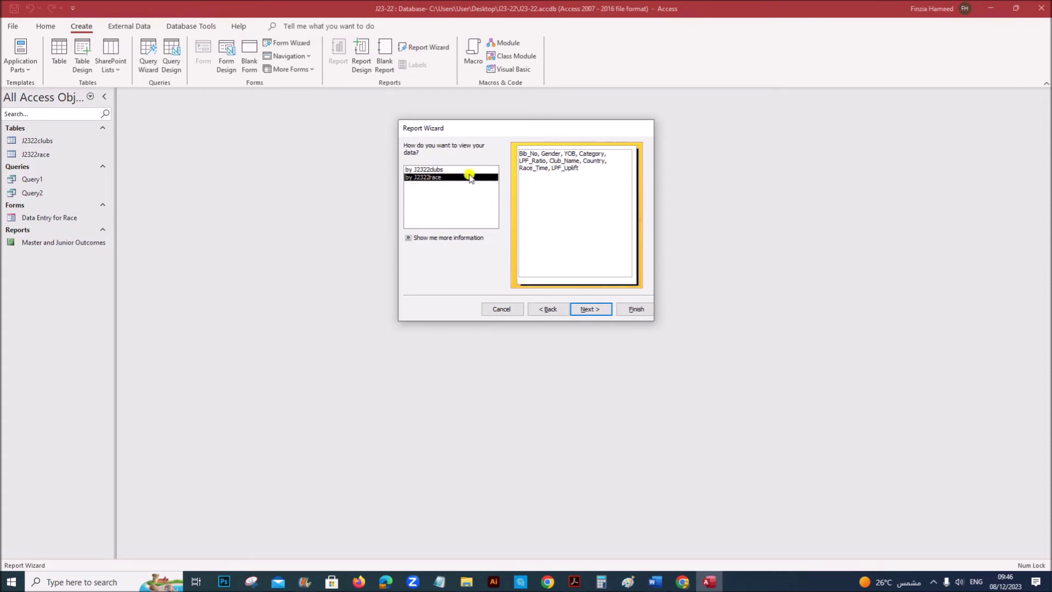
click(594, 312)
click(594, 311)
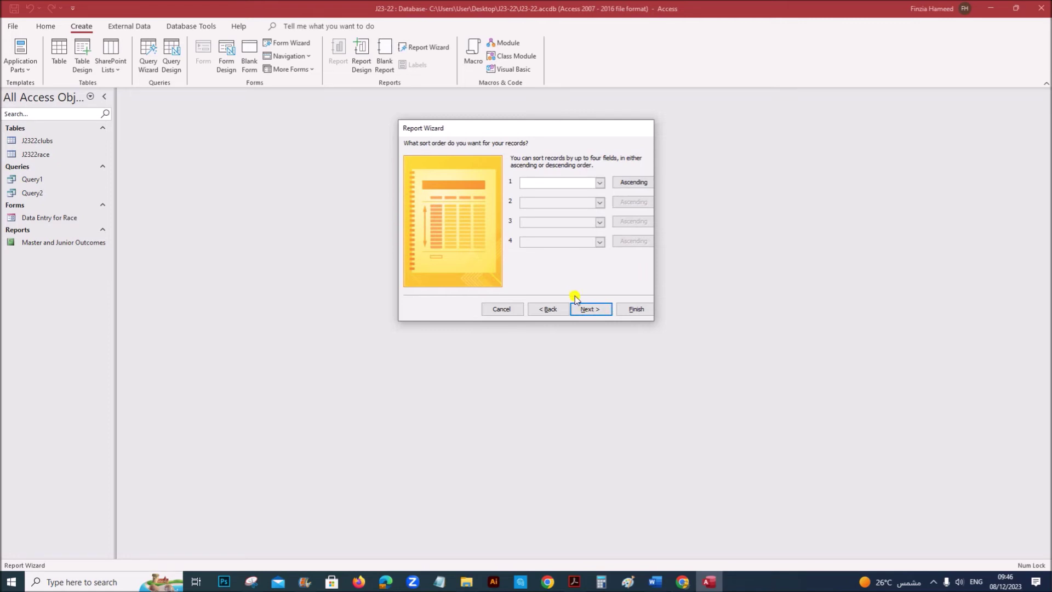
click(585, 308)
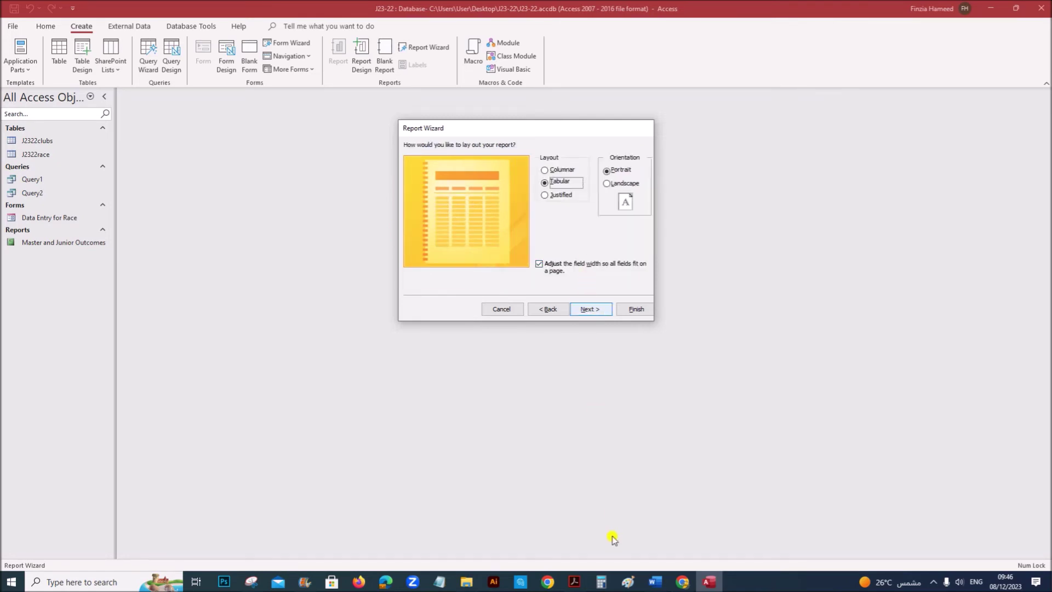
Highlight the landscape orientation requirement in the Acrobat exam paper, and set the report's orientation to Landscape in Access.
click(575, 582)
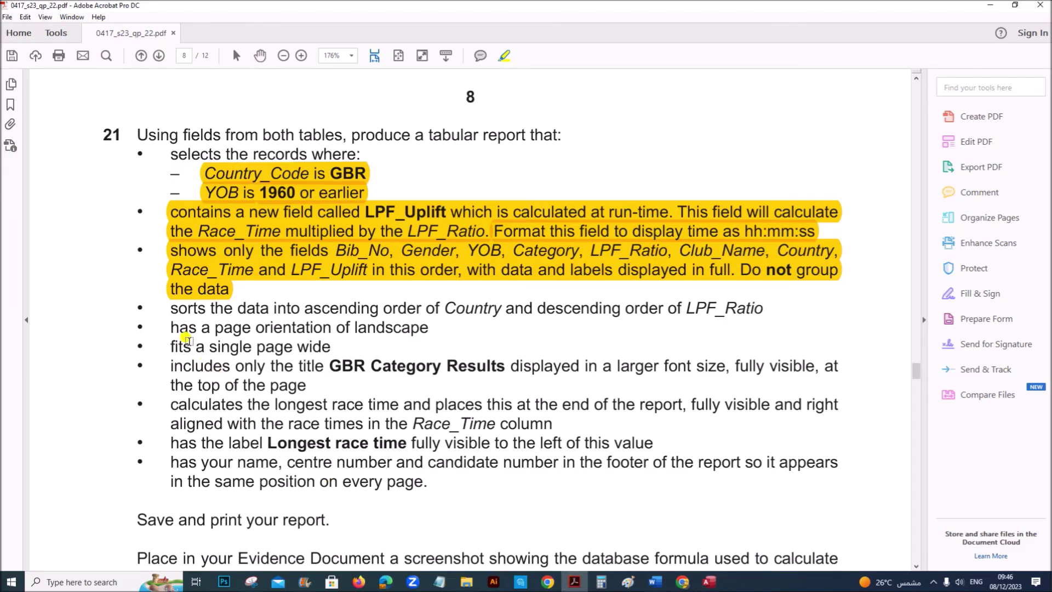
drag(170, 327, 430, 327)
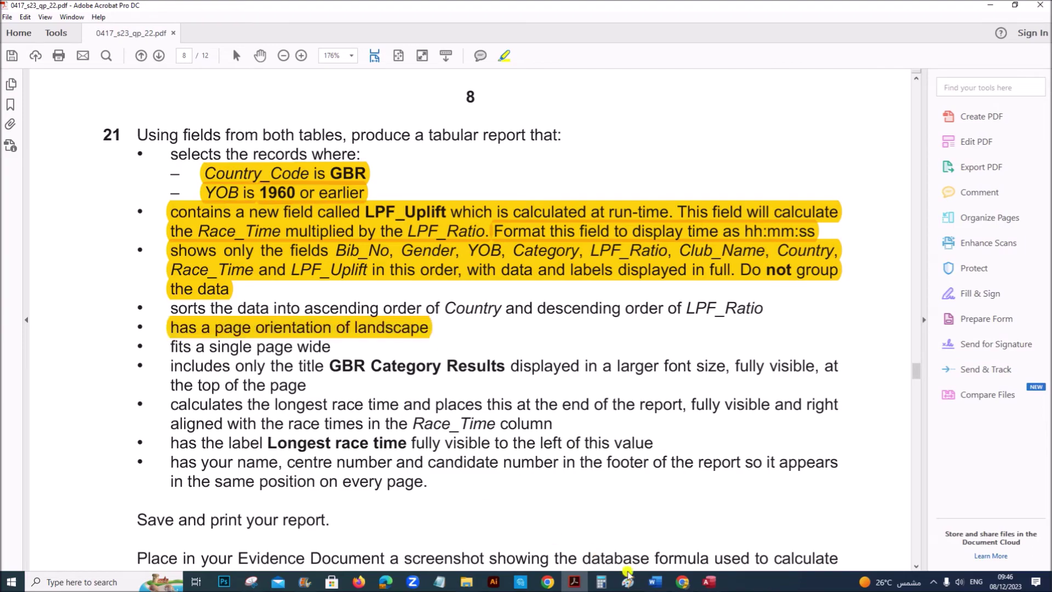
click(710, 582)
click(608, 184)
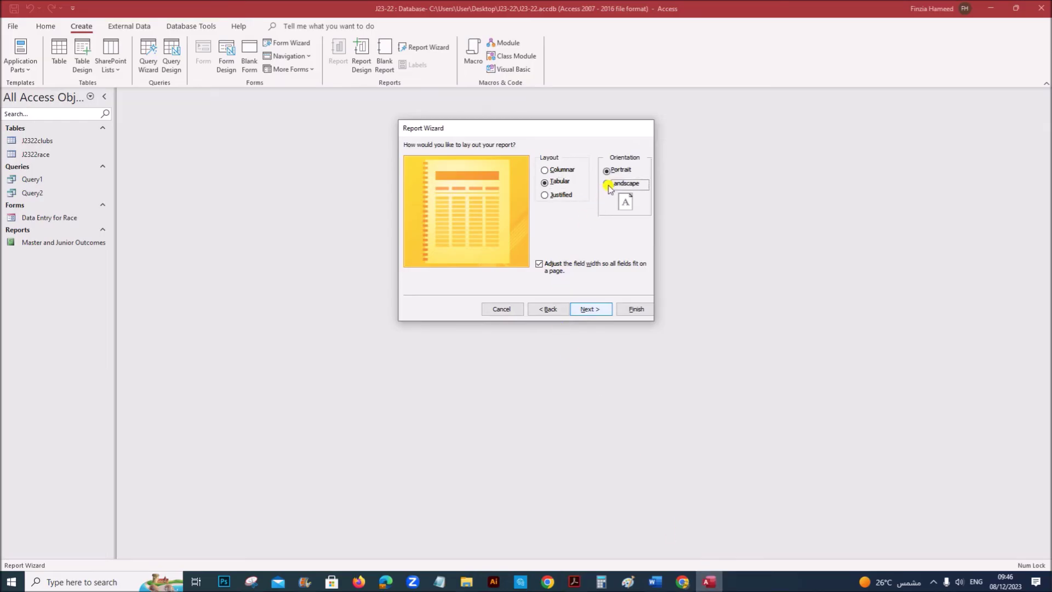
click(597, 311)
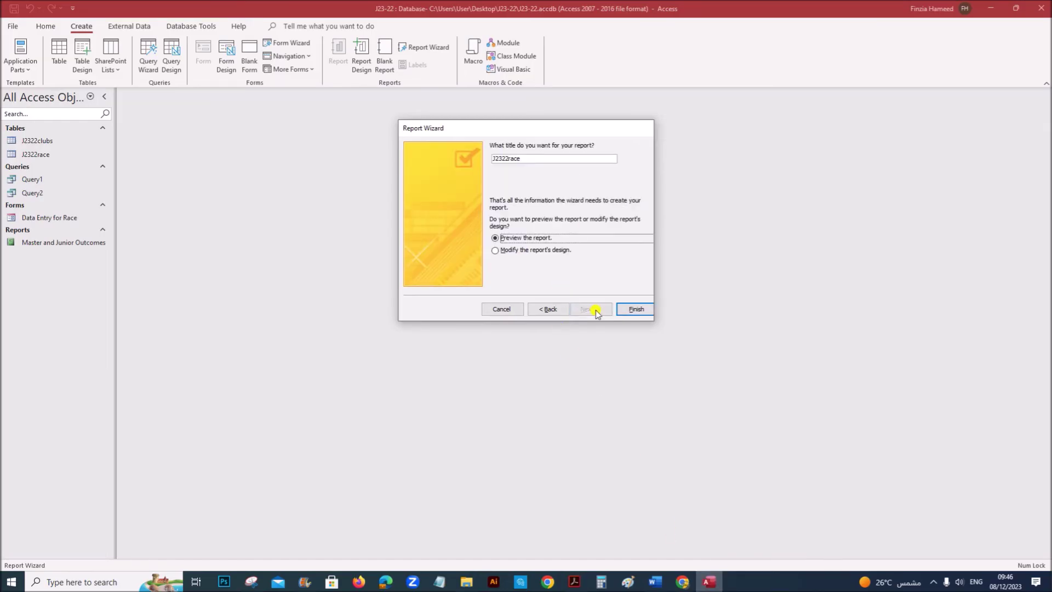
Highlight the requirement for the title "GBR Category Results" in the Acrobat exam paper, and return to Access.
click(574, 582)
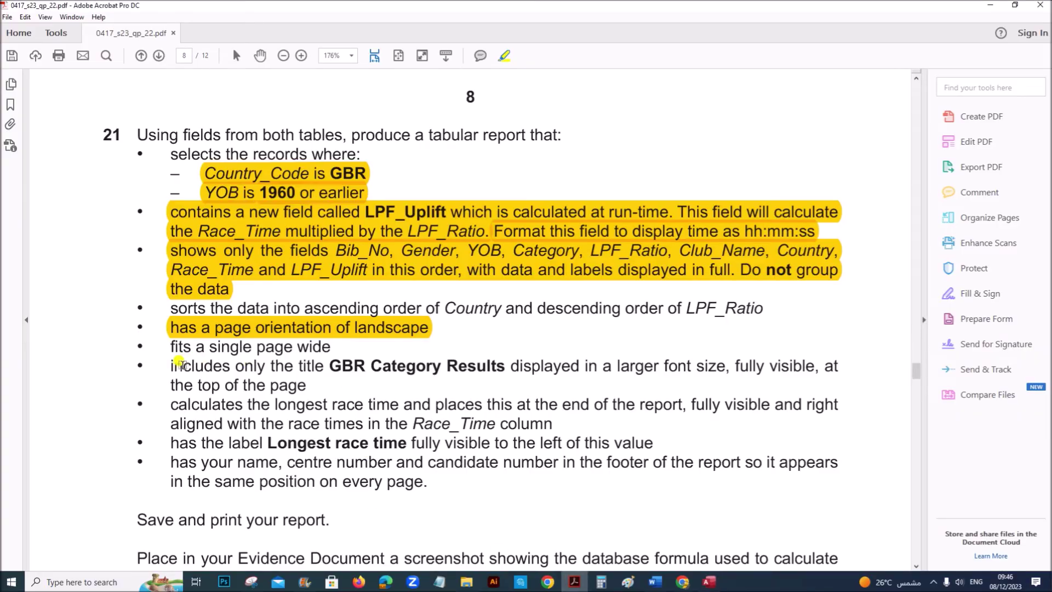
drag(170, 364, 313, 383)
click(709, 582)
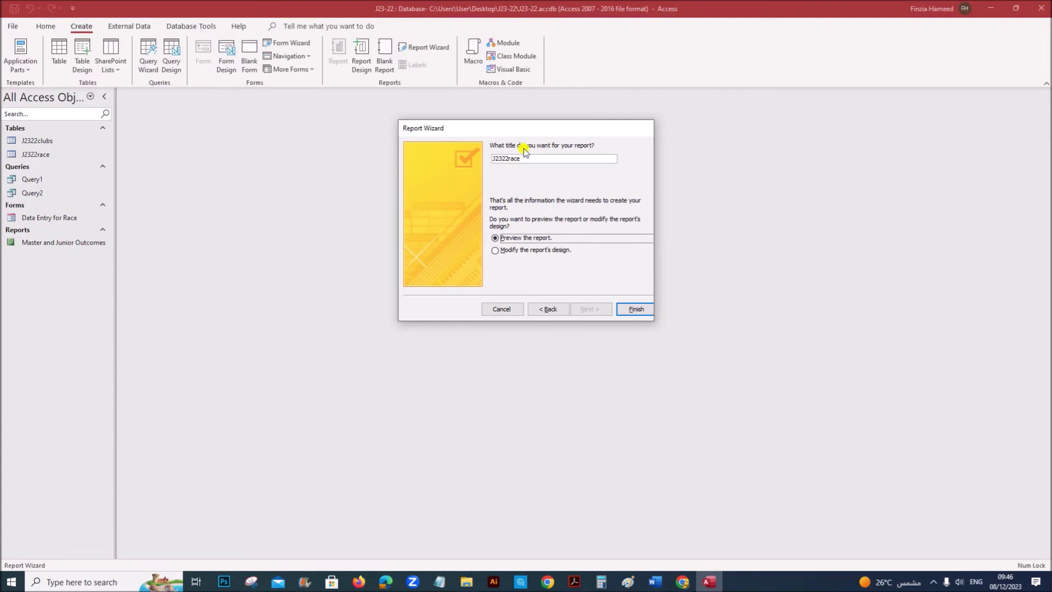
Title the report "GBR Category Results" and finish the wizard with the report preview.
double_click(494, 159)
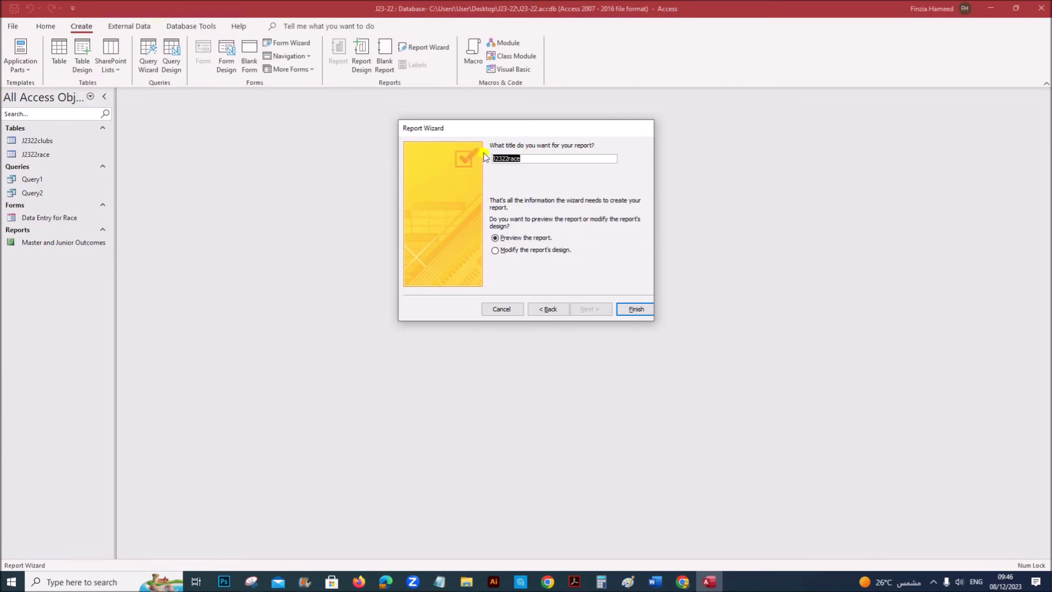
text(GBR Category Results)
click(634, 309)
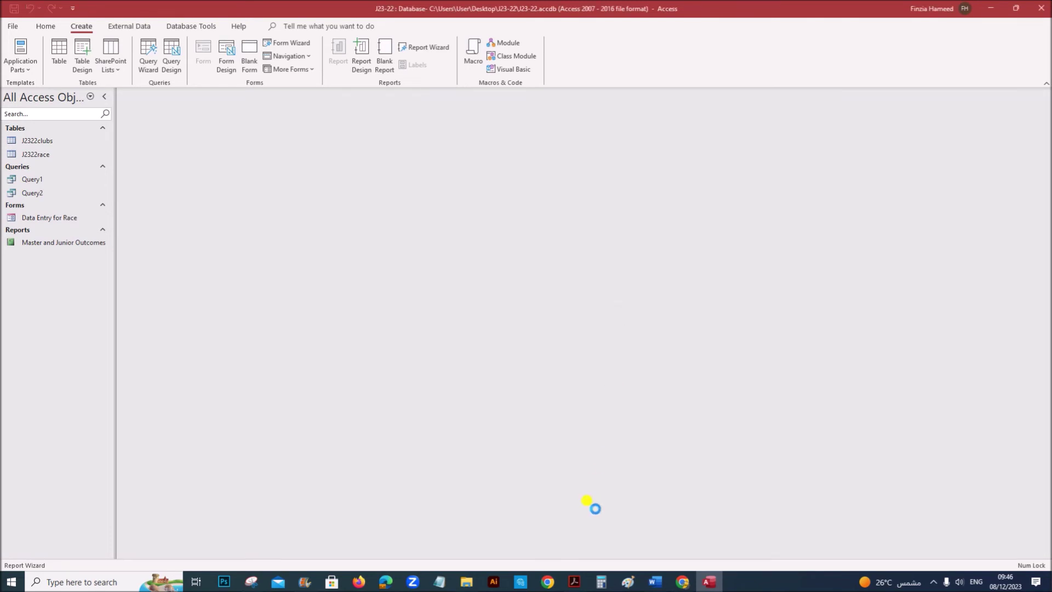
Check the report preview, open the GBR Category Results report in Design View, and switch to the Acrobat exam paper.
click(575, 586)
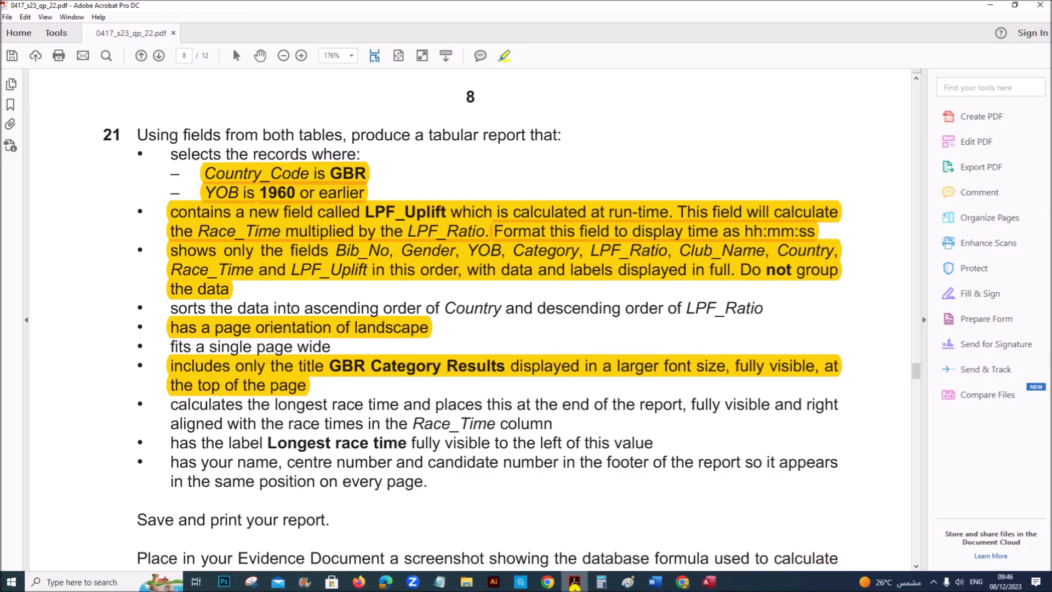
click(707, 585)
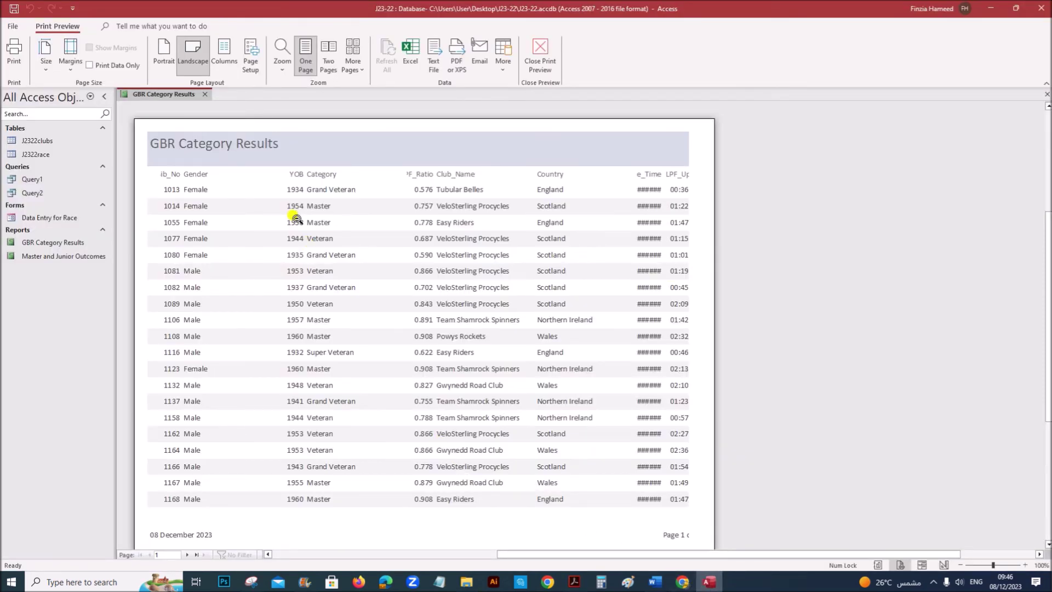
right_click(167, 95)
click(206, 181)
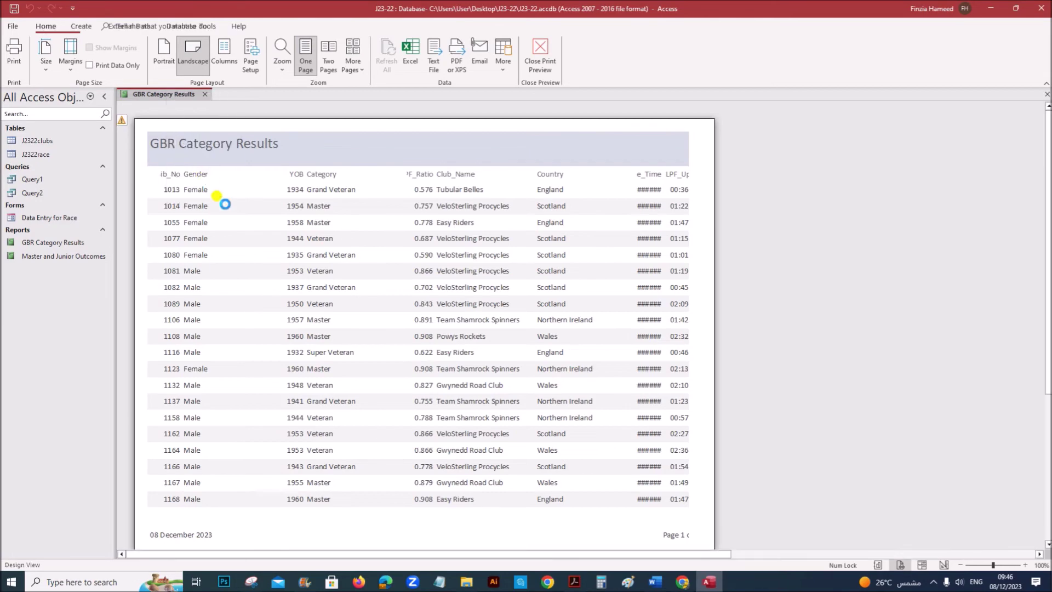
click(575, 583)
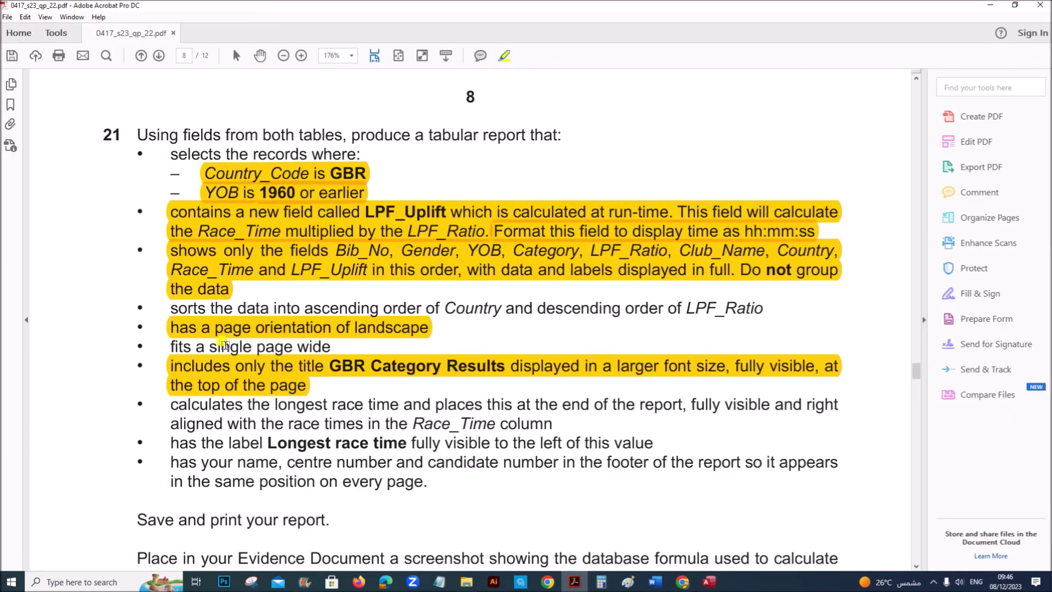
Highlight the ascending Country sort requirement in the Acrobat exam paper, and add a report sort by Country with A on top in Access.
drag(169, 305, 502, 308)
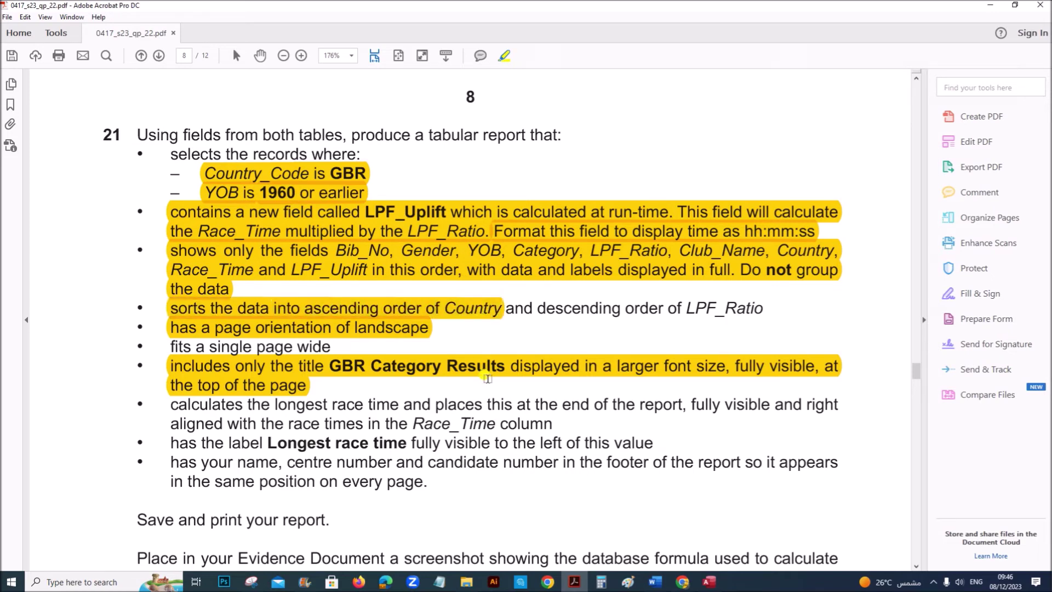
click(710, 582)
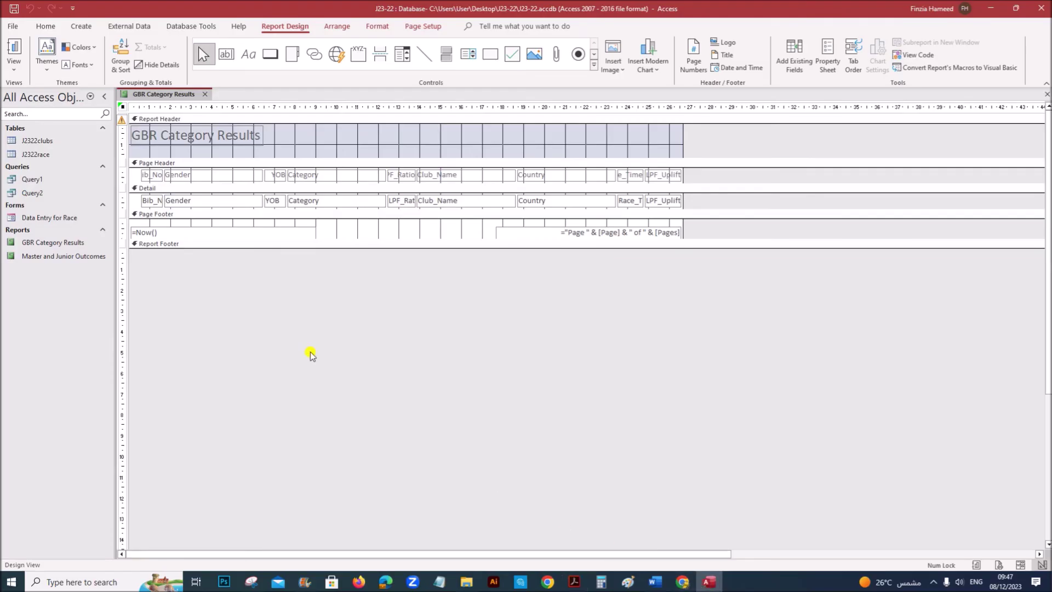
click(121, 58)
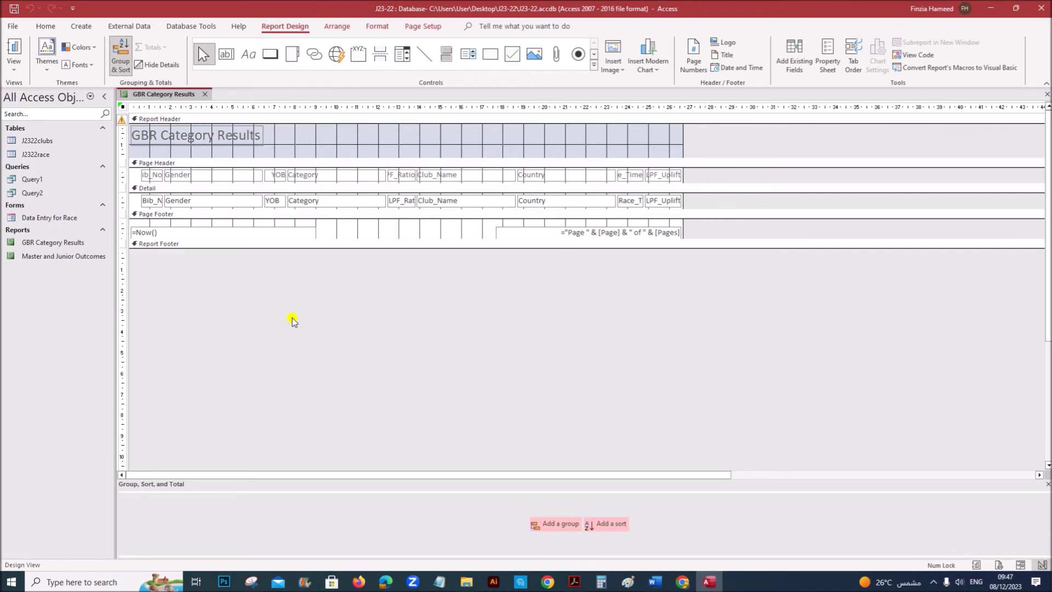
click(599, 527)
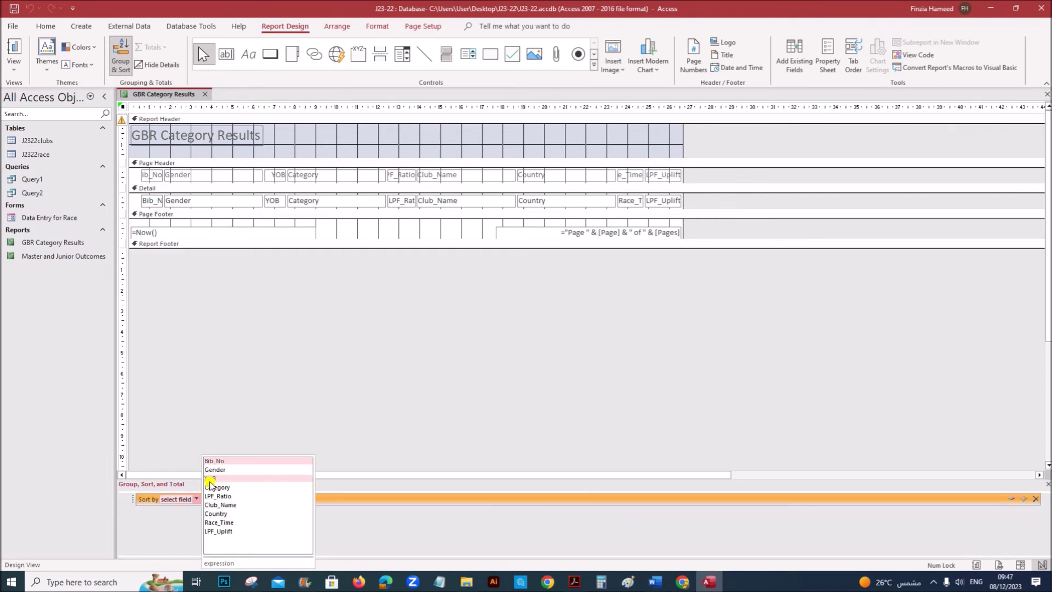
click(215, 513)
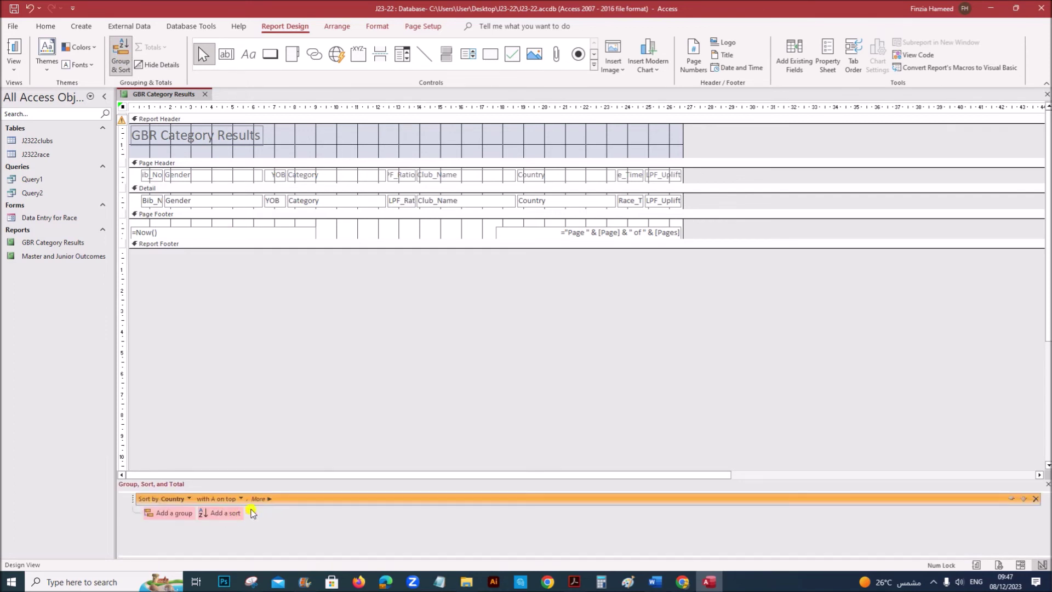
click(230, 500)
click(216, 510)
Highlight the descending LPF_Ratio requirement in the Acrobat exam paper, and add a second Access report sort by LPF_Ratio from largest to smallest.
click(575, 582)
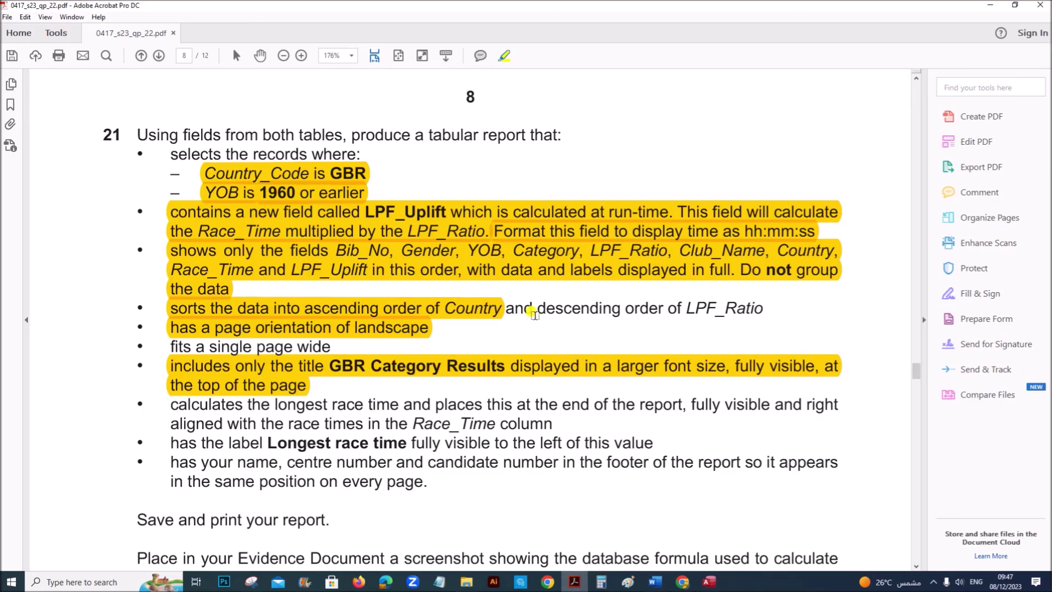
drag(531, 308, 764, 309)
click(707, 581)
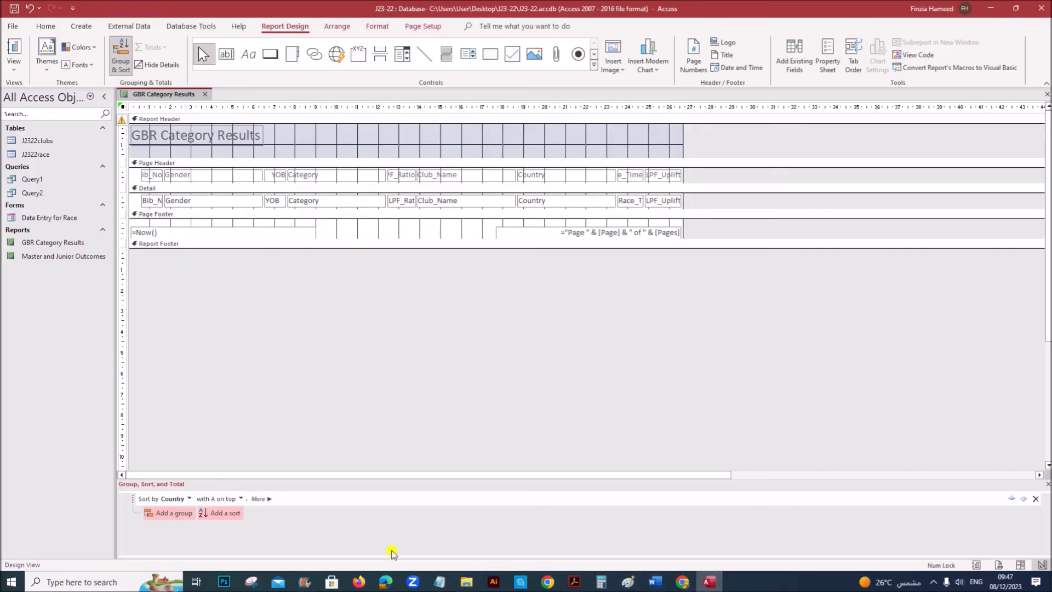
click(218, 513)
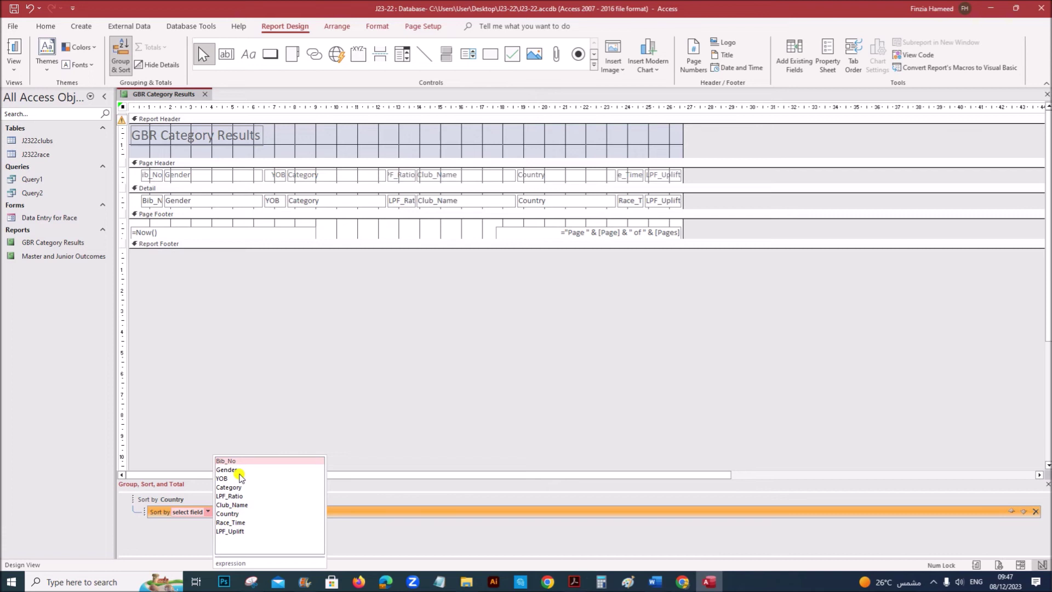
click(236, 496)
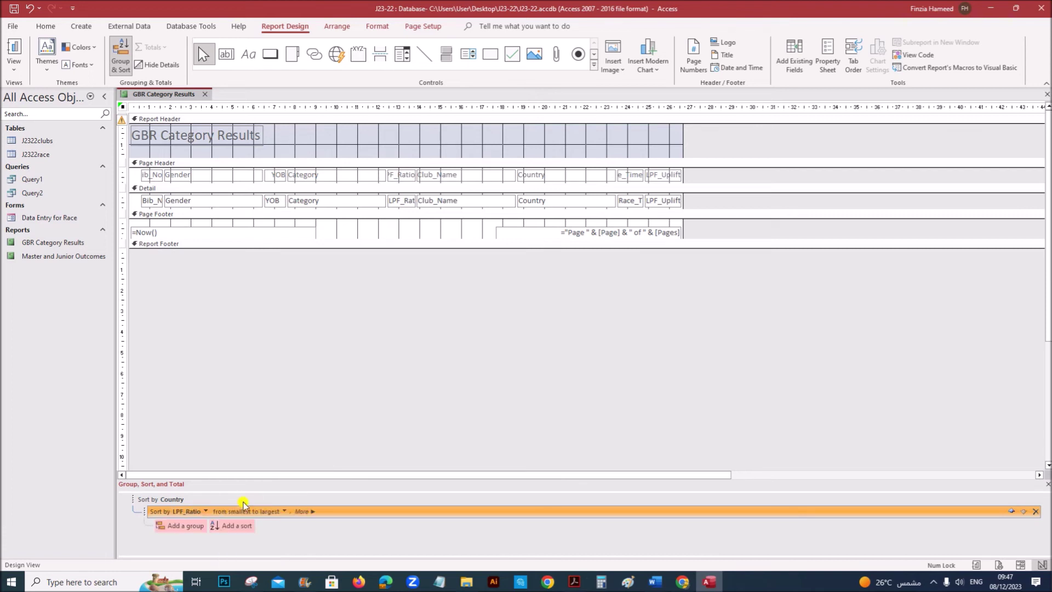
click(281, 514)
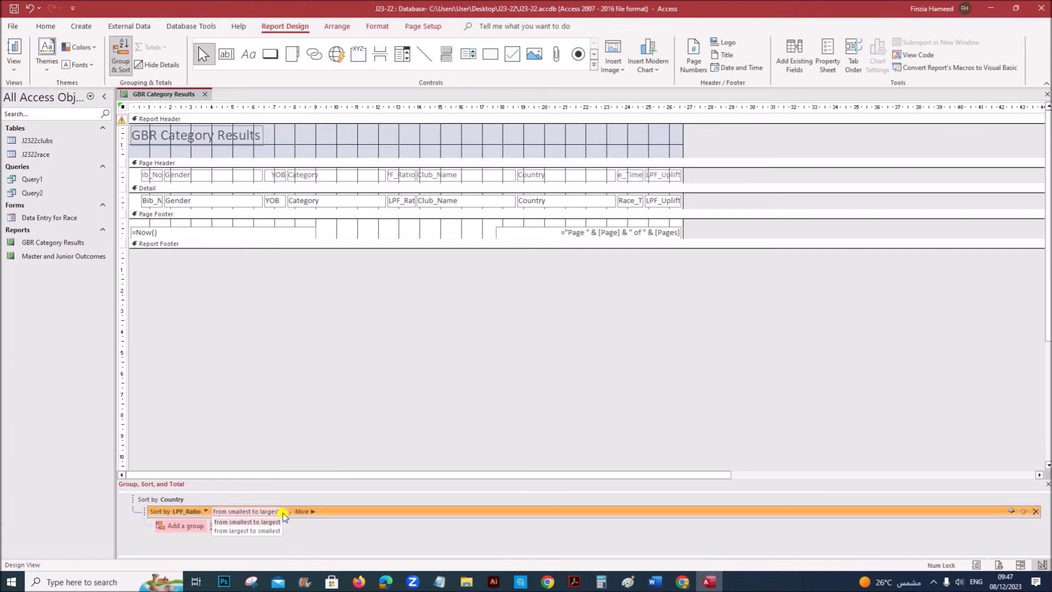
click(244, 531)
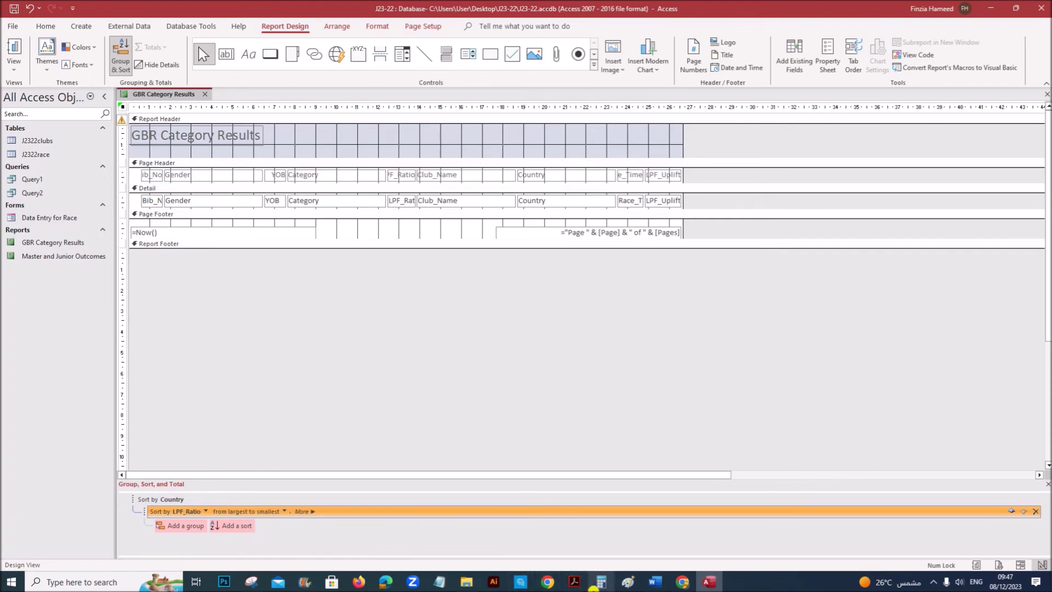
Highlight the requirement to calculate the longest race time at the end of the report in the Acrobat exam paper, and return to Access.
click(573, 582)
scroll(481, 441, down, 3)
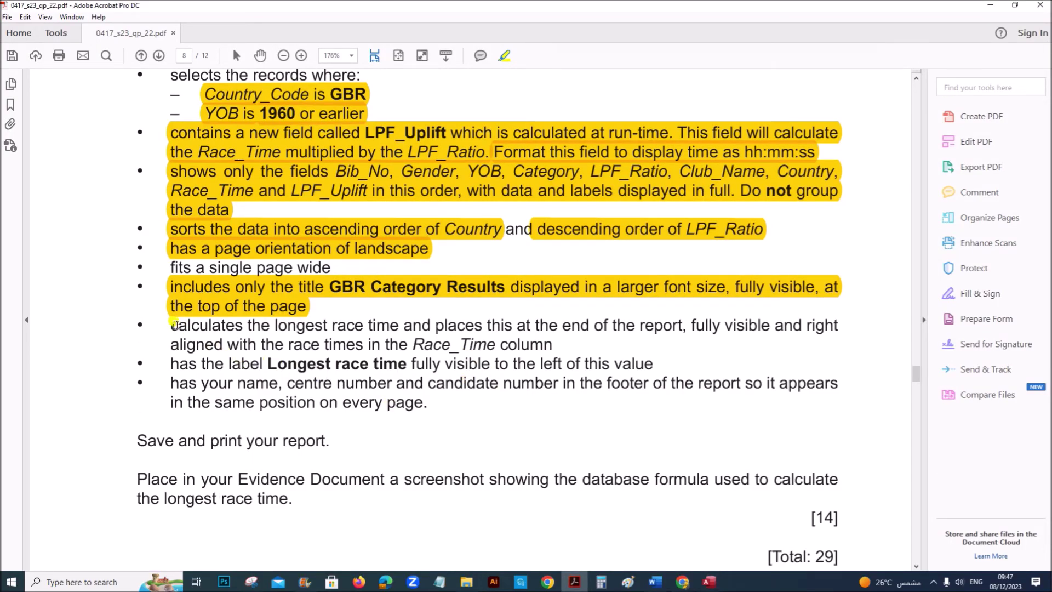
drag(170, 325, 690, 325)
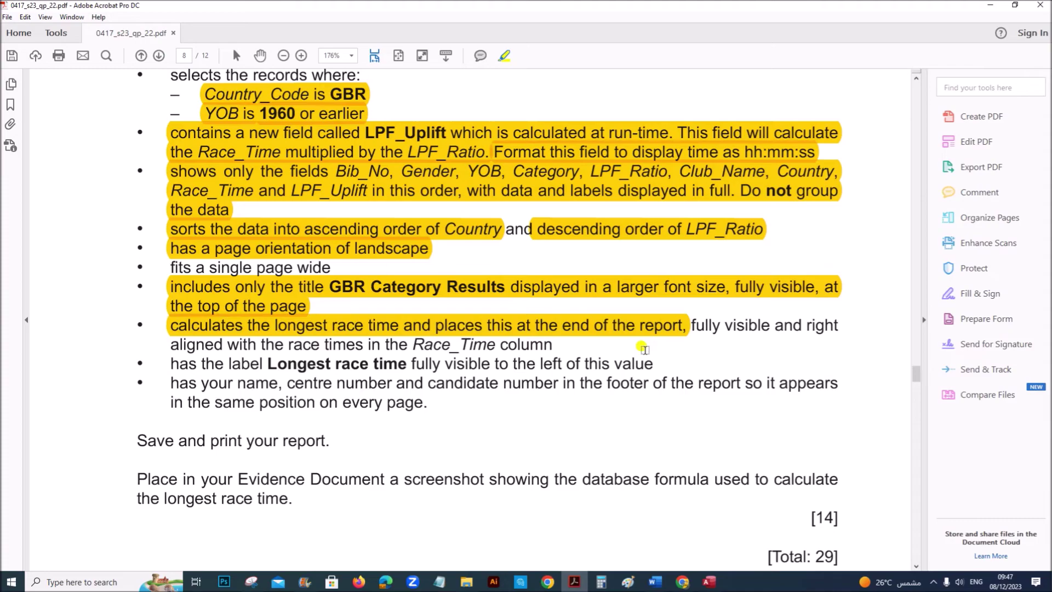
click(704, 582)
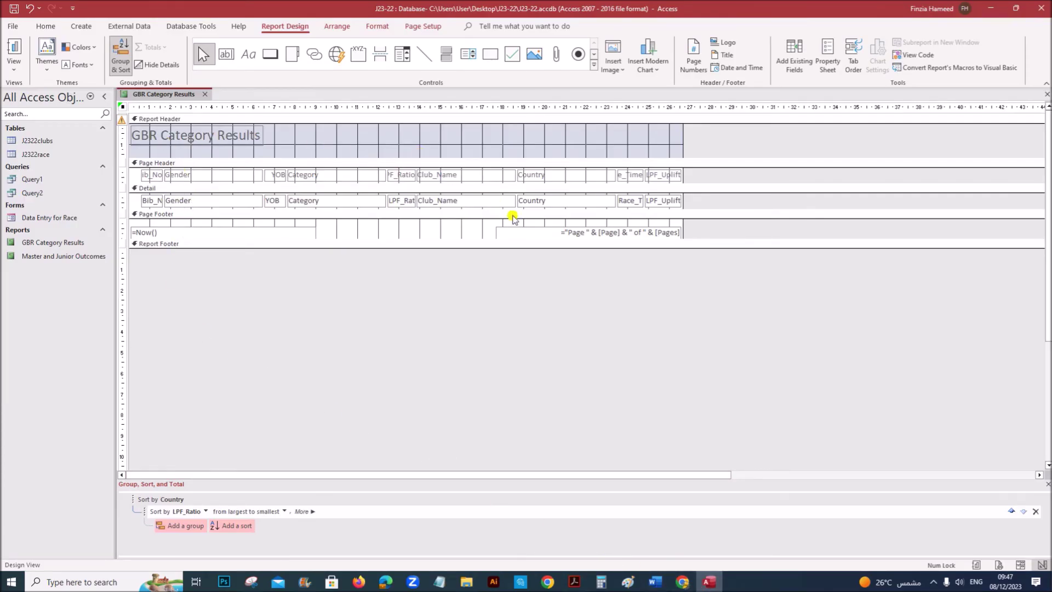
click(633, 202)
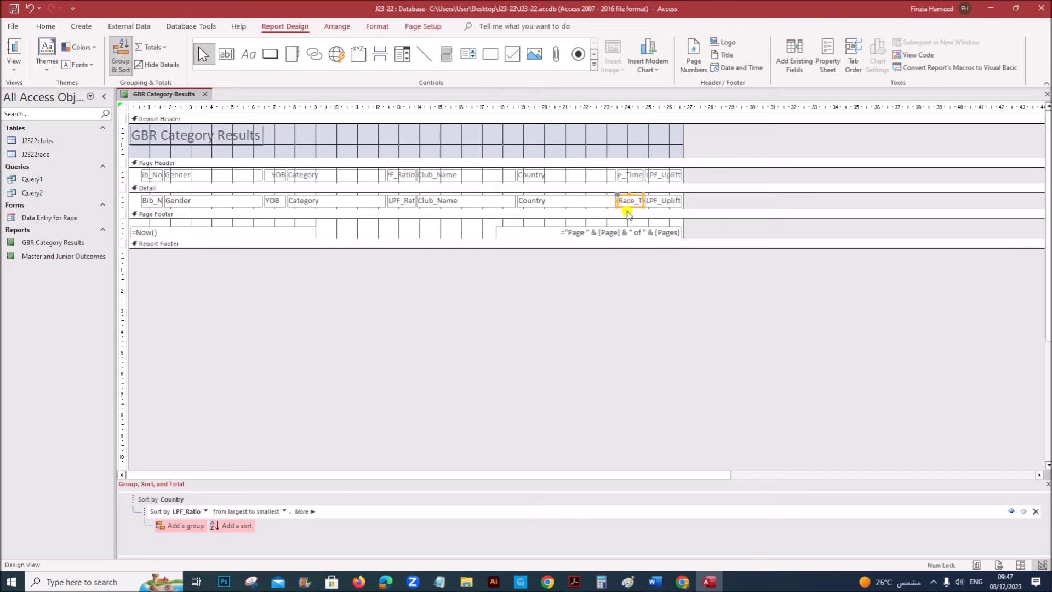
click(164, 47)
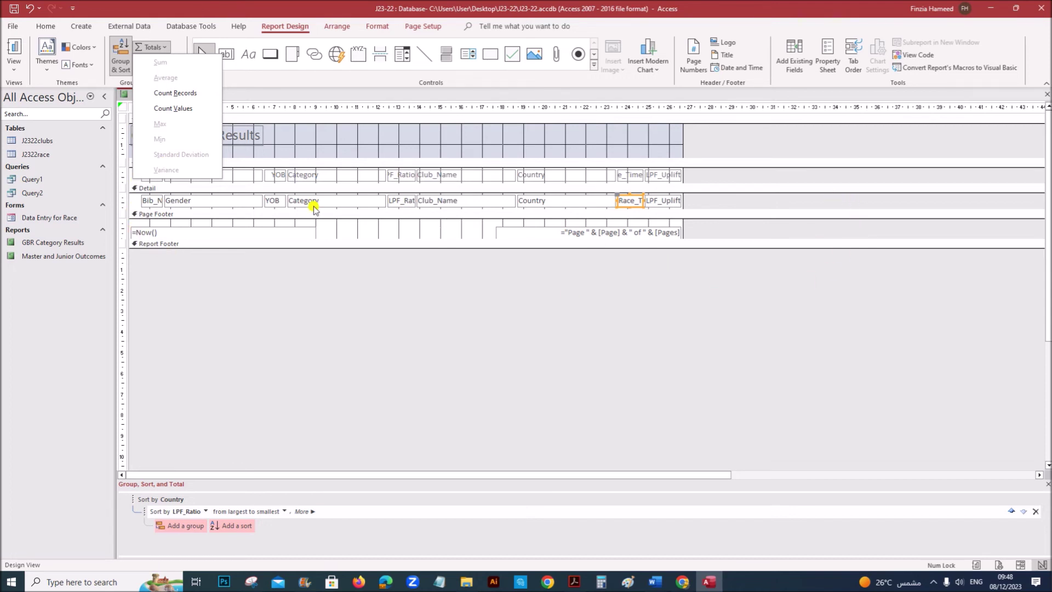
click(204, 287)
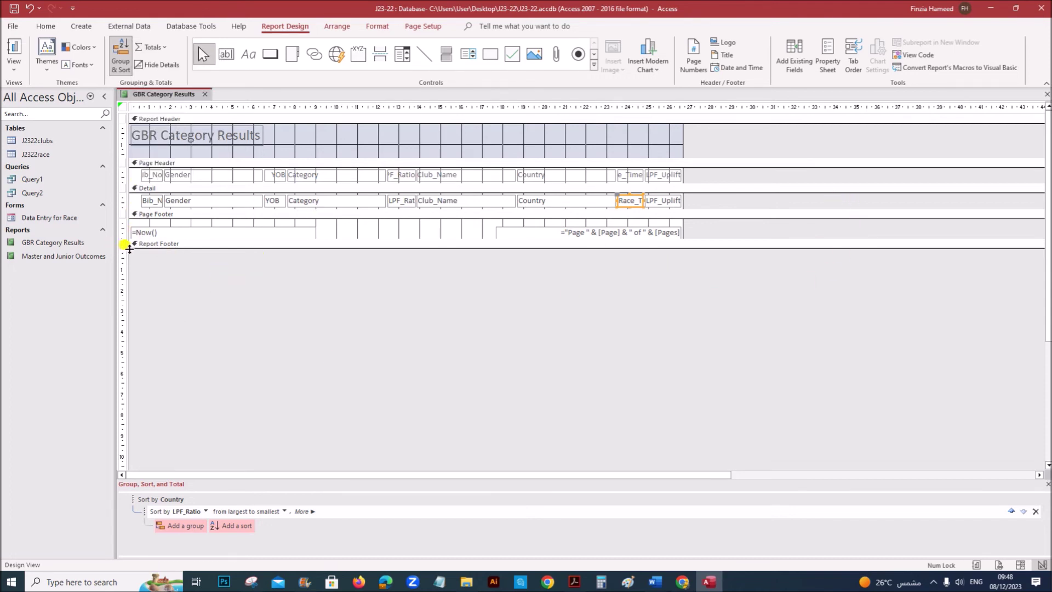
Extend the Report Footer to about 1.5 cm high and add a text box below Race_Time with the formula =Max([Race_Time]).
drag(131, 248, 132, 278)
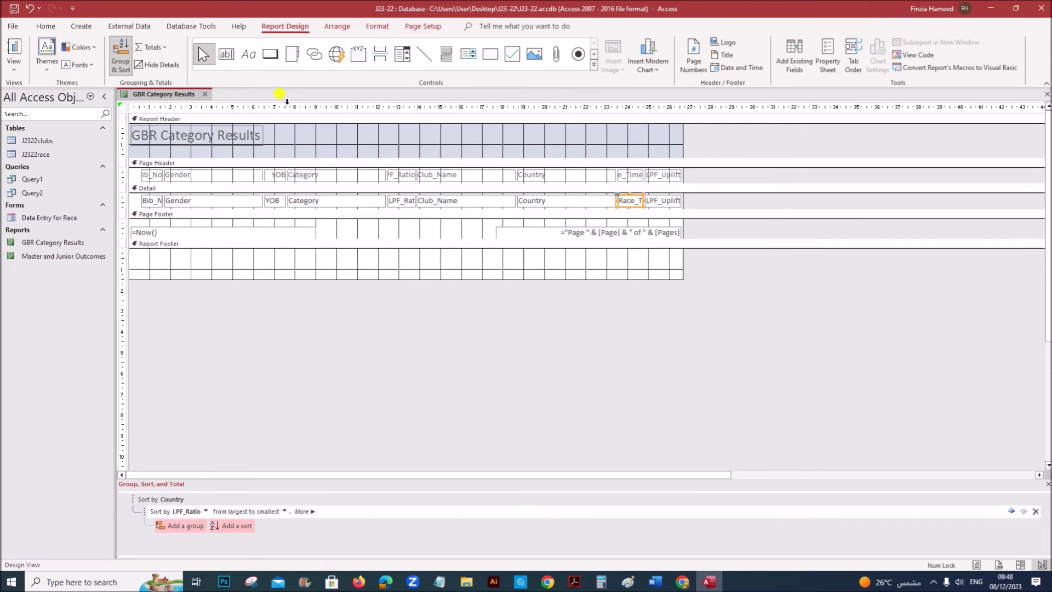
click(226, 55)
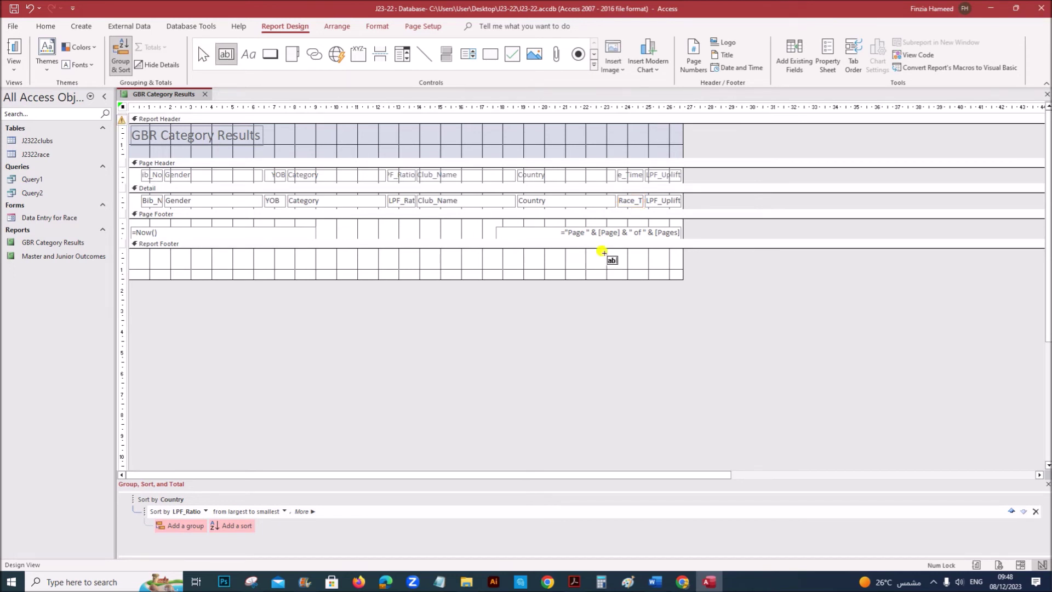
drag(597, 252, 663, 274)
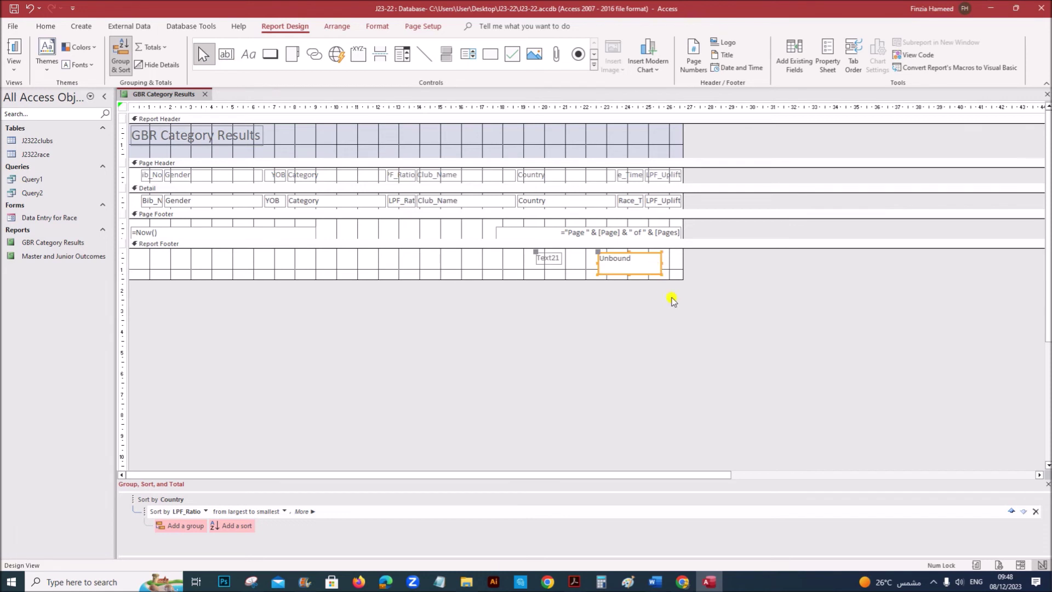
click(634, 258)
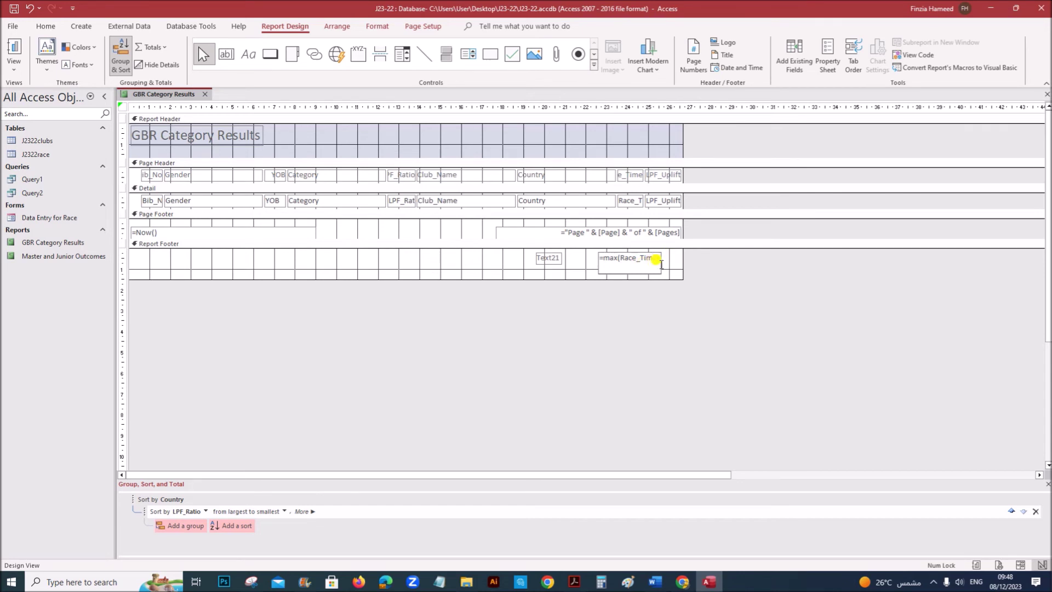
drag(621, 257, 636, 259)
click(671, 272)
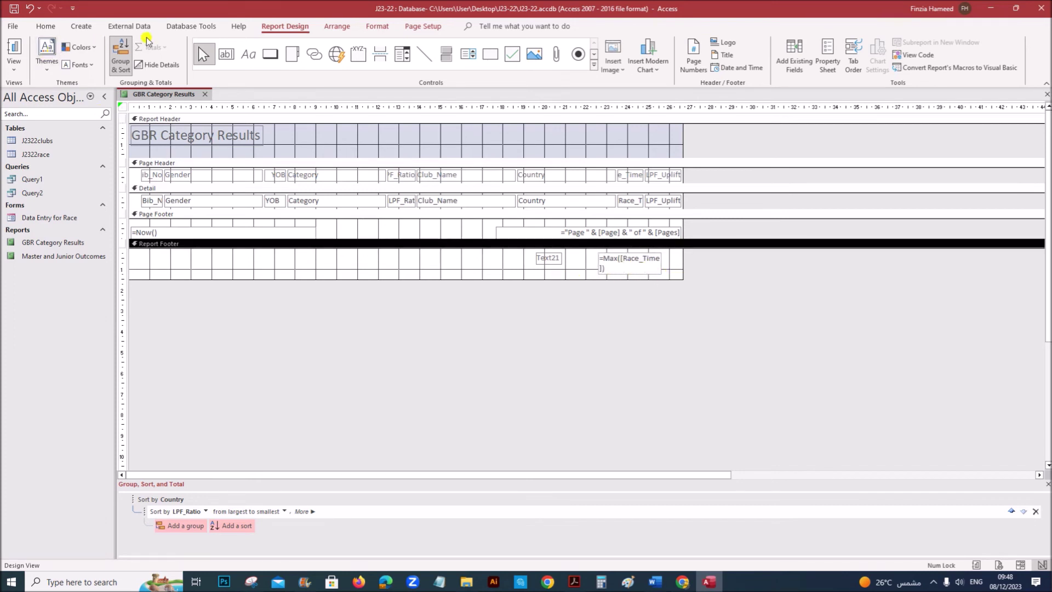
Check the calculated longest race time at the end of the report in Layout View, and return to Design View.
right_click(173, 98)
click(207, 170)
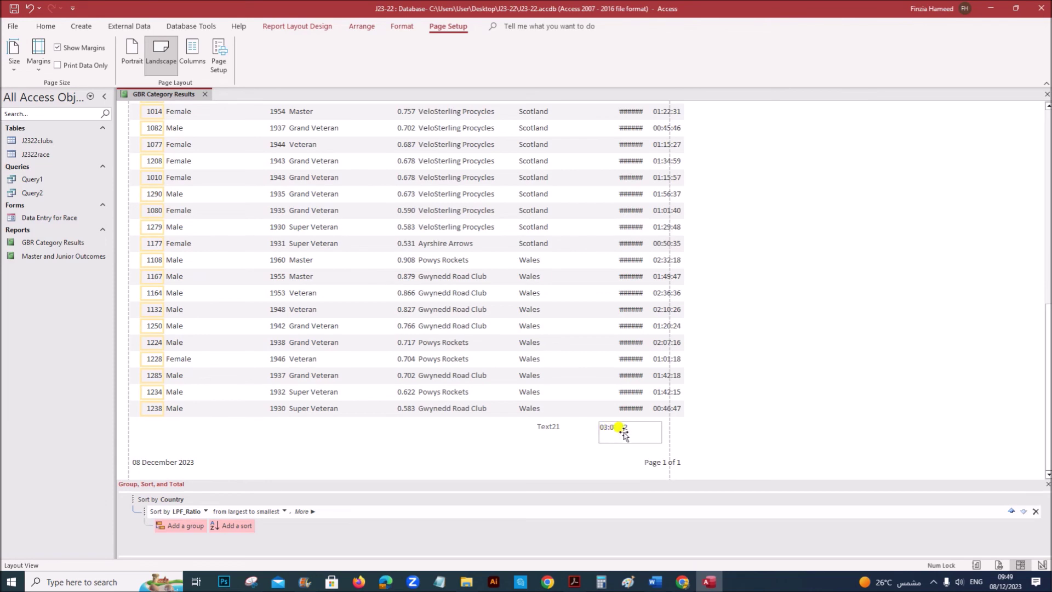
right_click(181, 93)
click(215, 179)
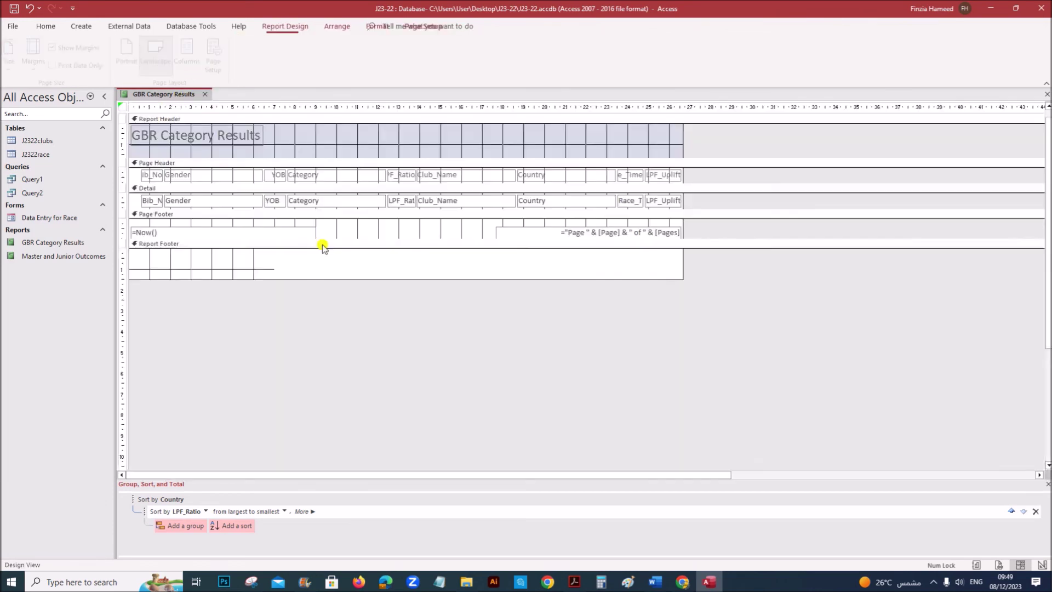
Highlight the requirement to align the value with the race times in the Race_Time column in the Acrobat exam paper, and return to Access.
click(574, 582)
scroll(379, 380, down, 1)
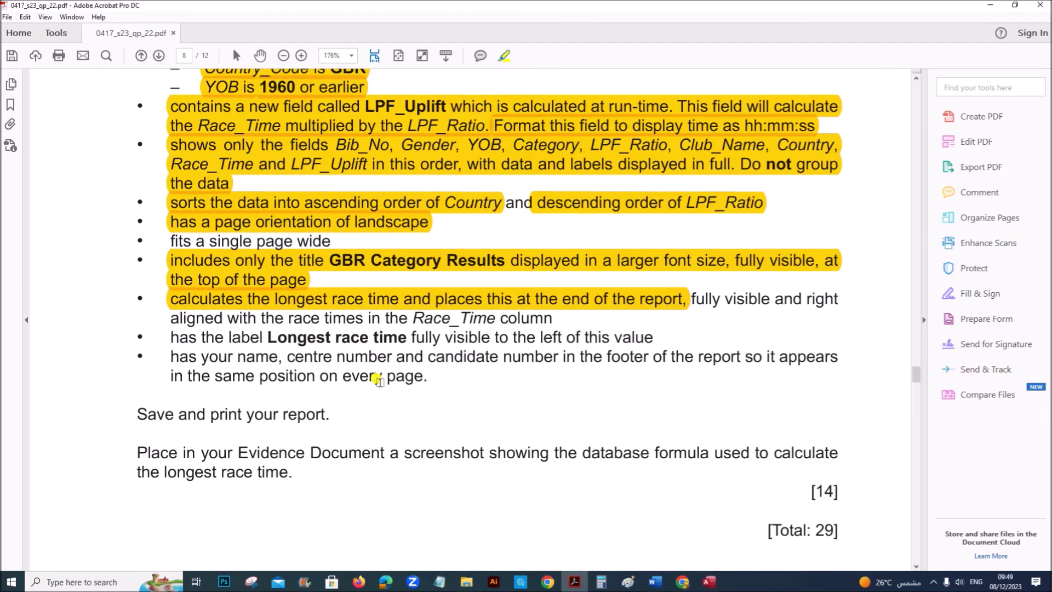
drag(178, 319, 548, 318)
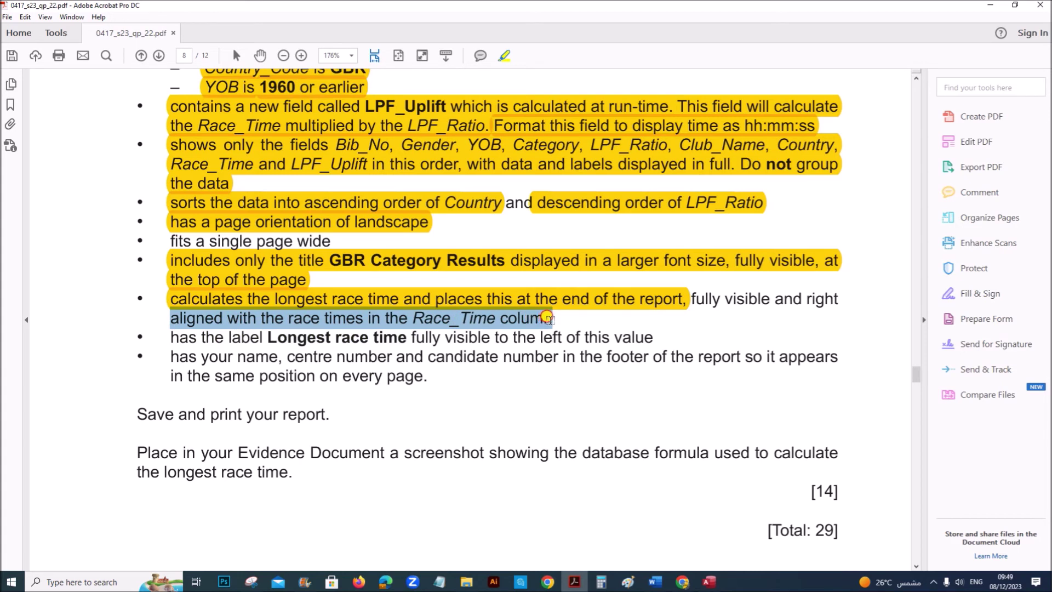
drag(548, 318, 548, 318)
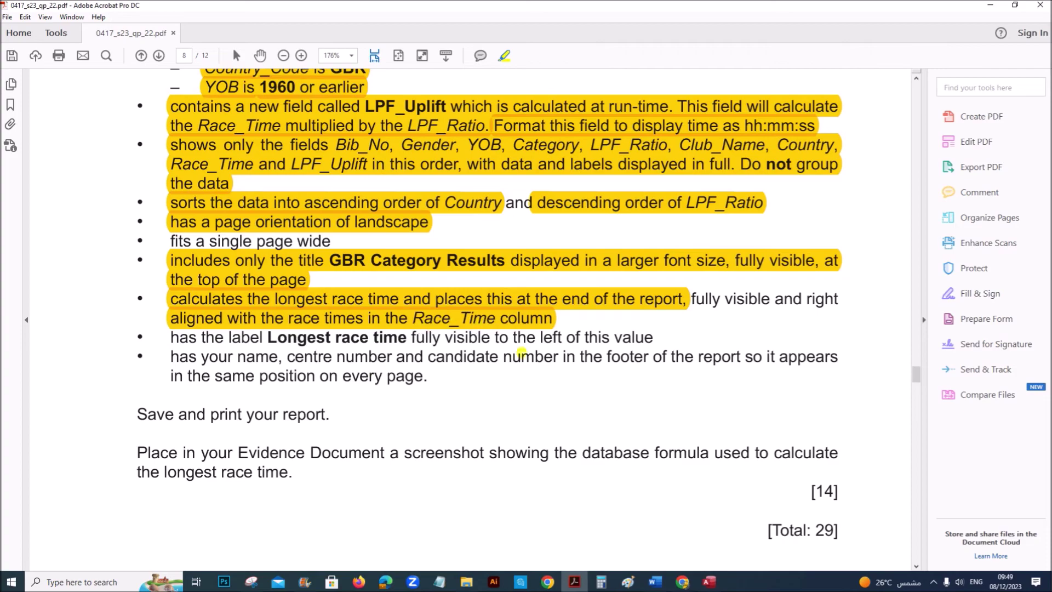
click(709, 582)
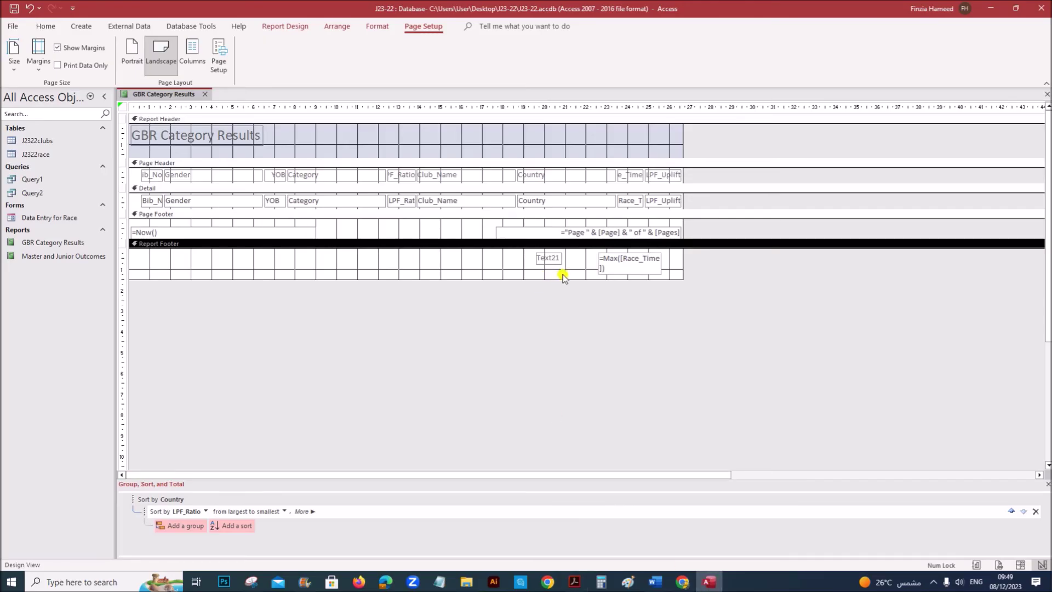
Right-align the contents of the =Max([Race_Time]) text box in the Report Footer.
click(626, 277)
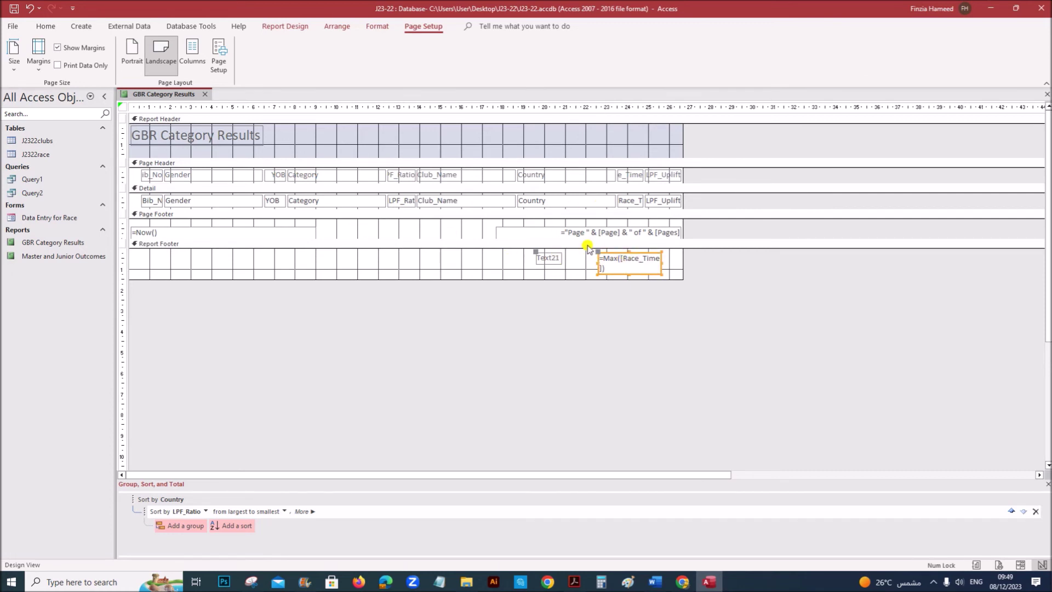
click(52, 28)
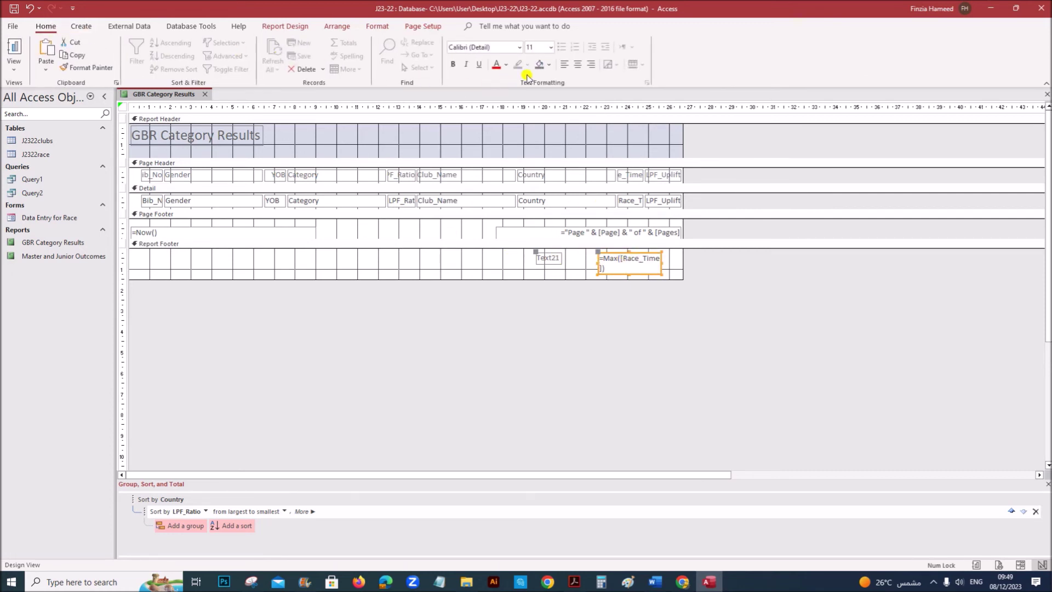
click(591, 64)
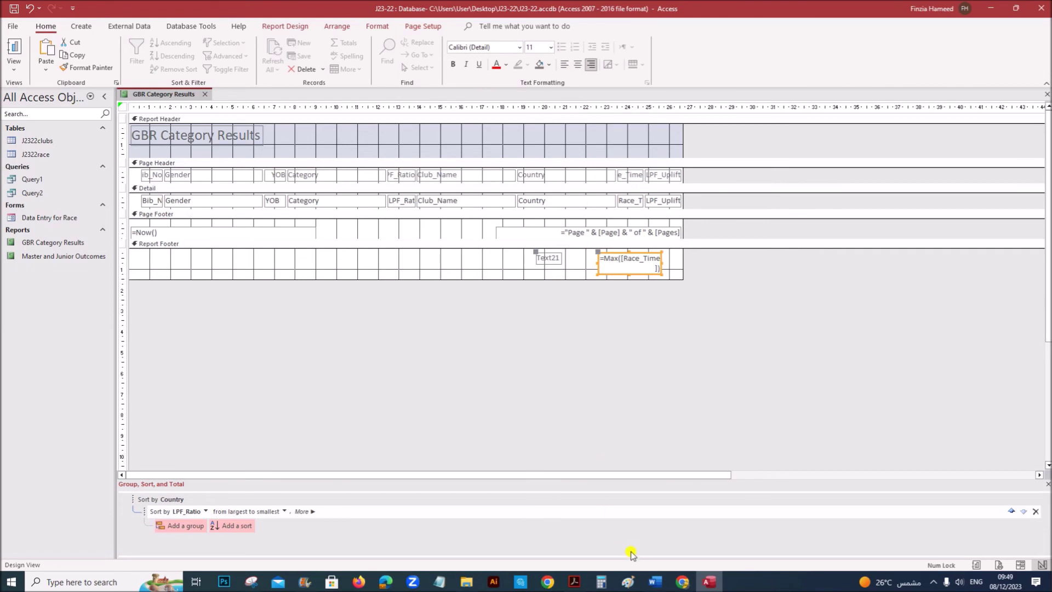
Highlight the requirement for the label "Longest race time" in the Acrobat exam paper, and return to Access.
click(574, 582)
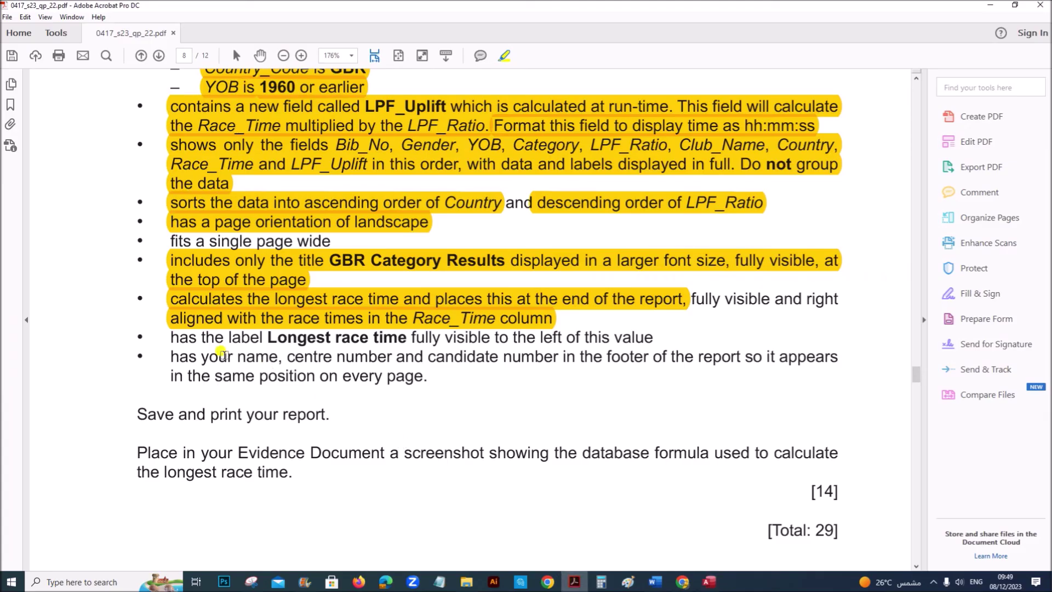
drag(170, 336, 679, 346)
click(709, 582)
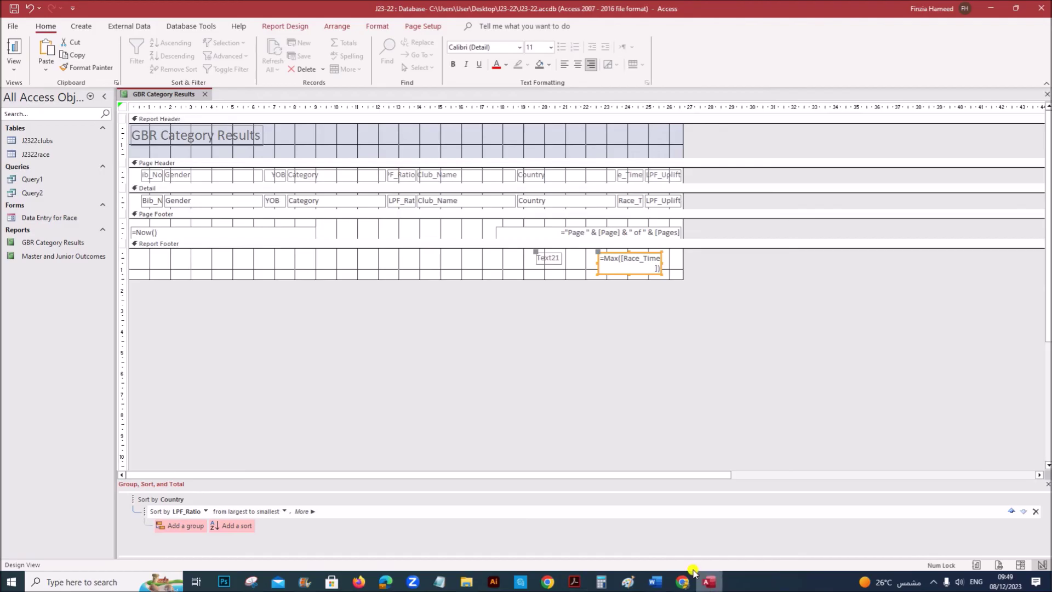
Change the text of the label beside the longest-time text box in the Report Footer to "Longest Race Time".
double_click(550, 260)
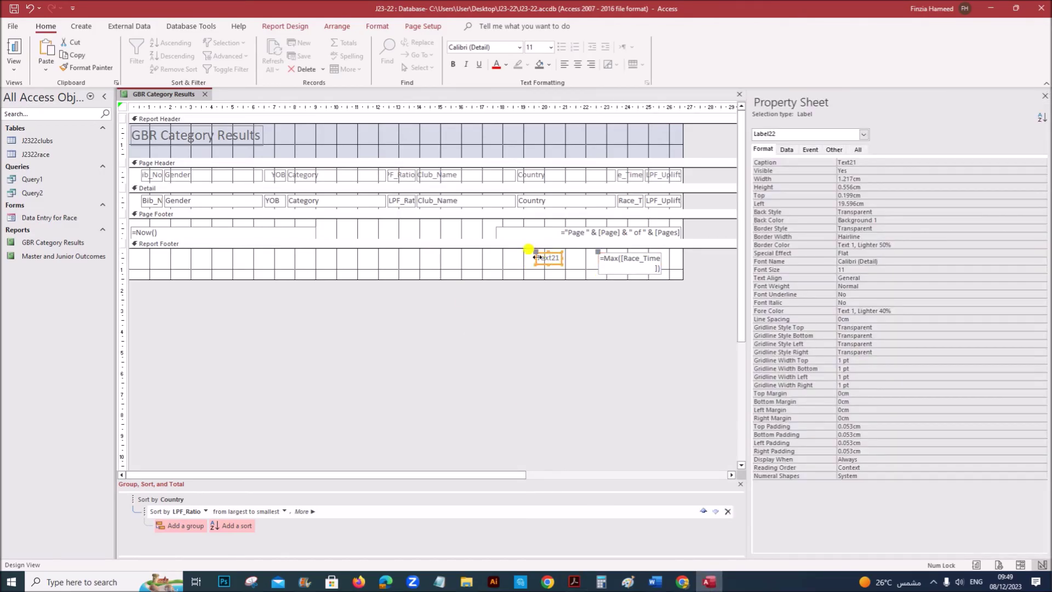
click(542, 258)
drag(538, 259, 560, 258)
text(Lon)
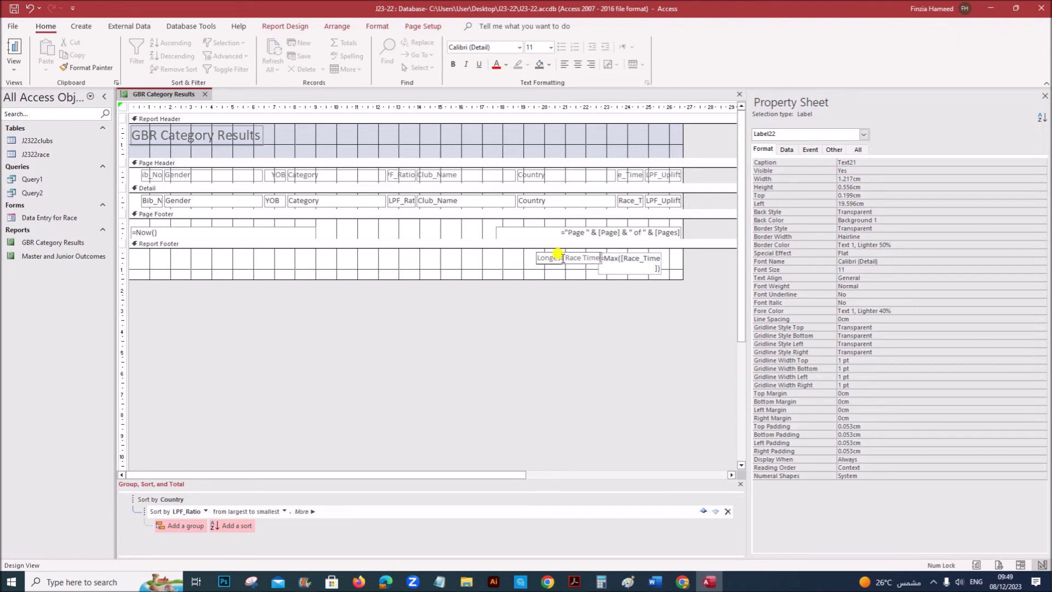
Finish the Report Footer label's caption so that it reads "Longest Race Time".
text(gest Race Time)
click(525, 271)
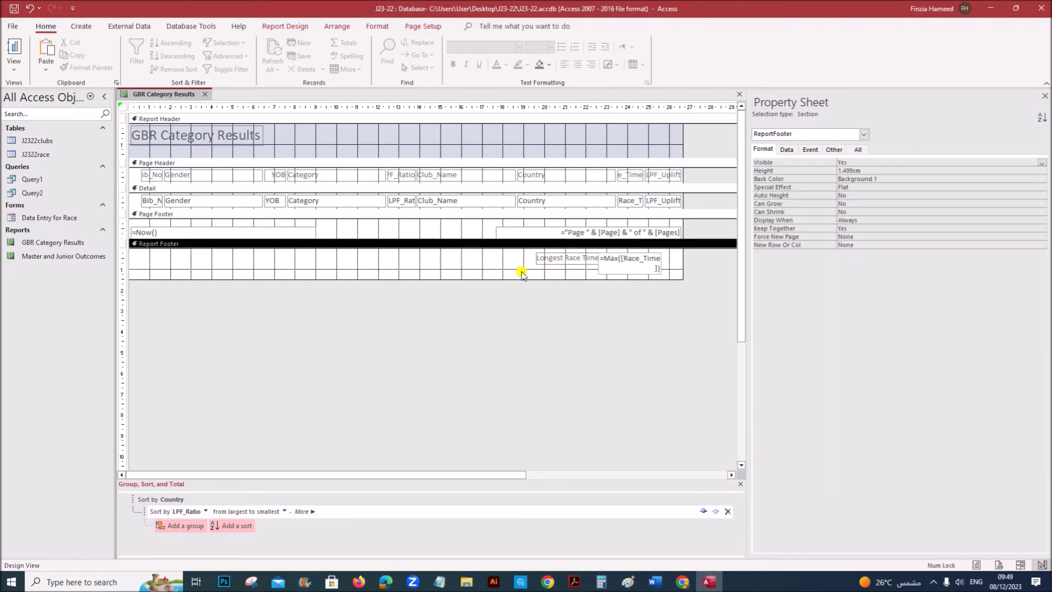
Check the footer requirement in the Acrobat exam paper, and delete the =Now() box from the report's Page Footer in Access.
click(575, 580)
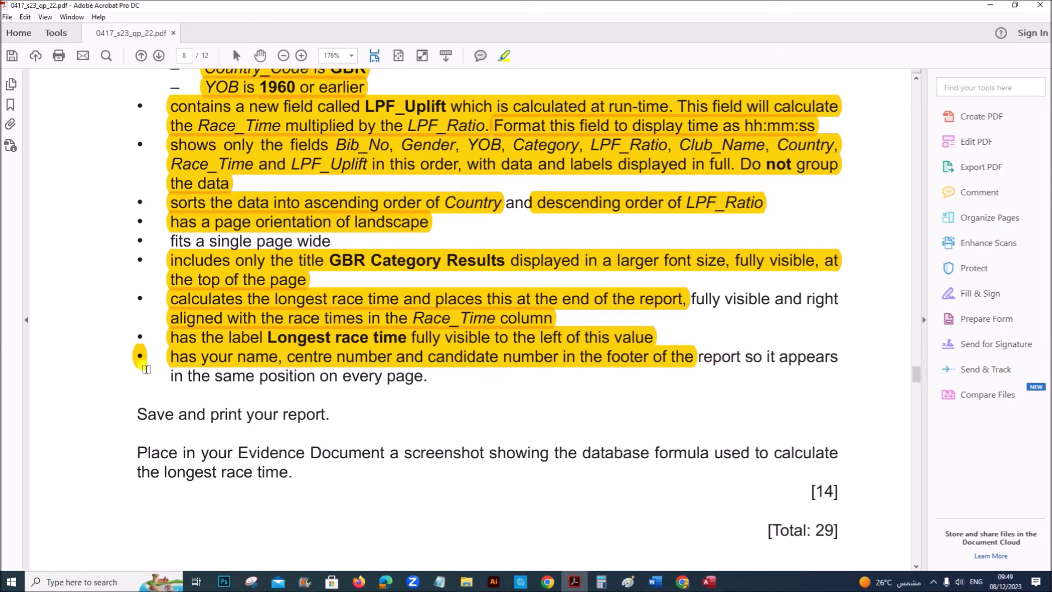
click(710, 582)
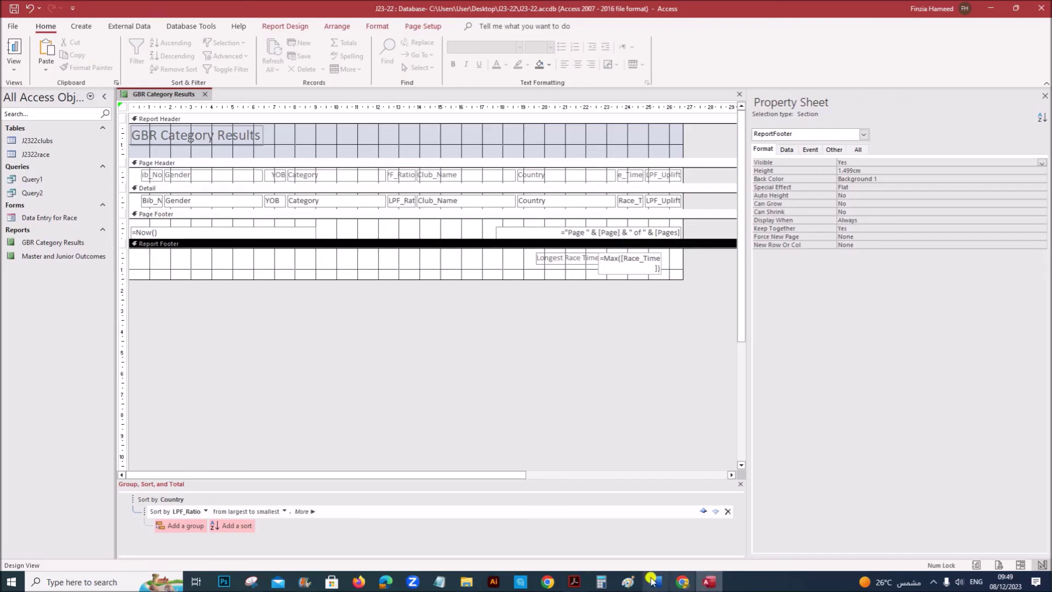
click(158, 228)
key(Delete)
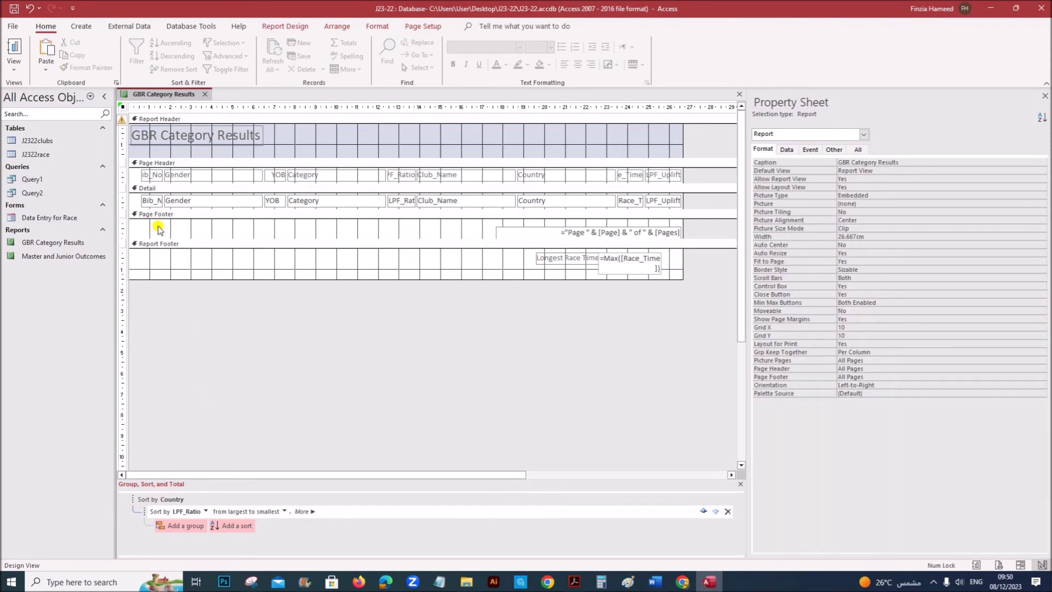
Make the Page Footer section taller and add a label in it with the name, centre number and candidate number.
drag(132, 238, 131, 251)
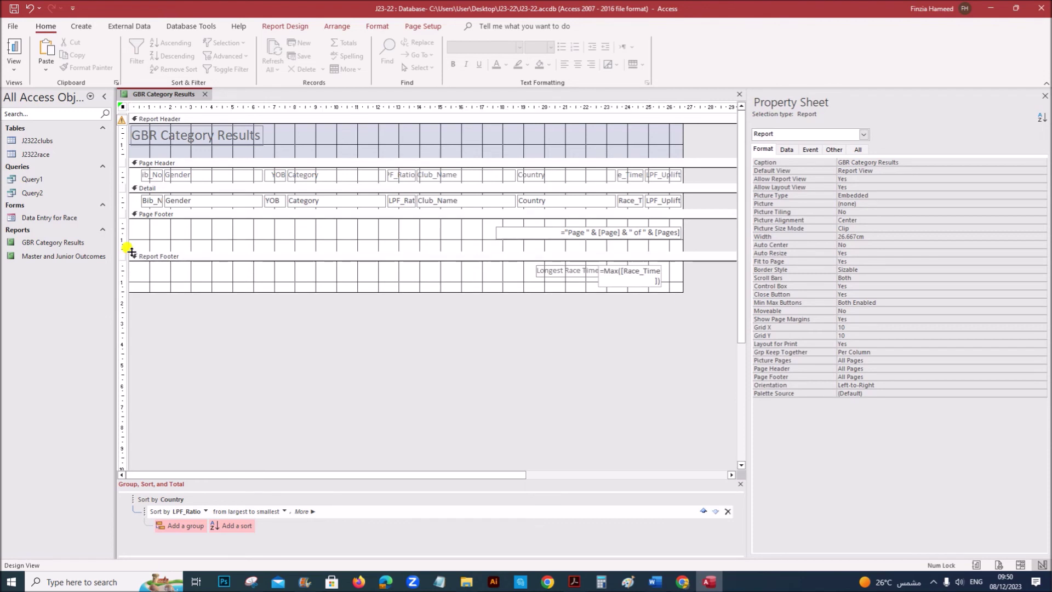
click(285, 27)
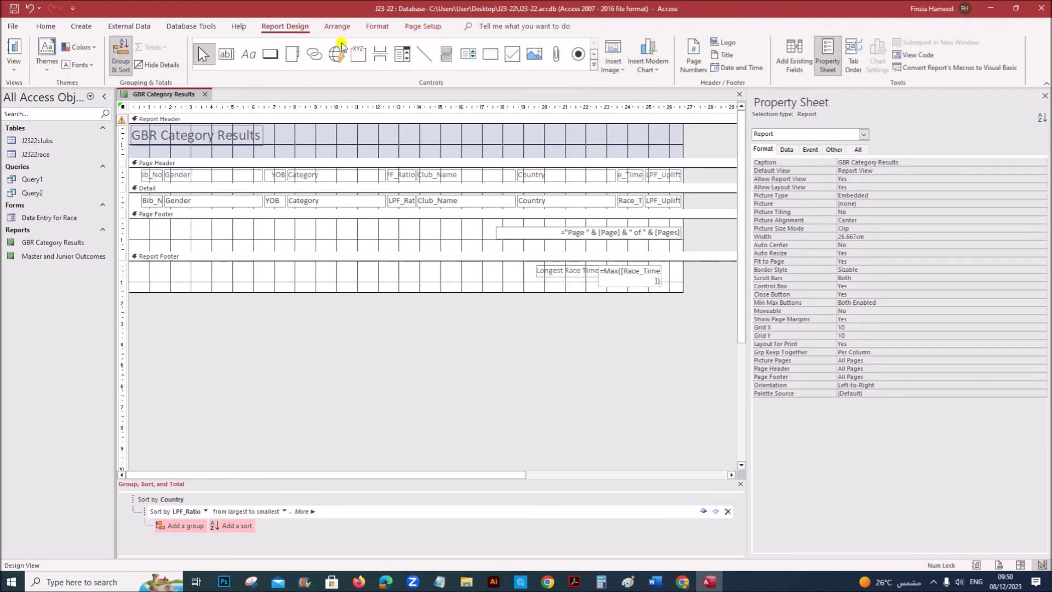
click(248, 55)
drag(131, 225, 272, 244)
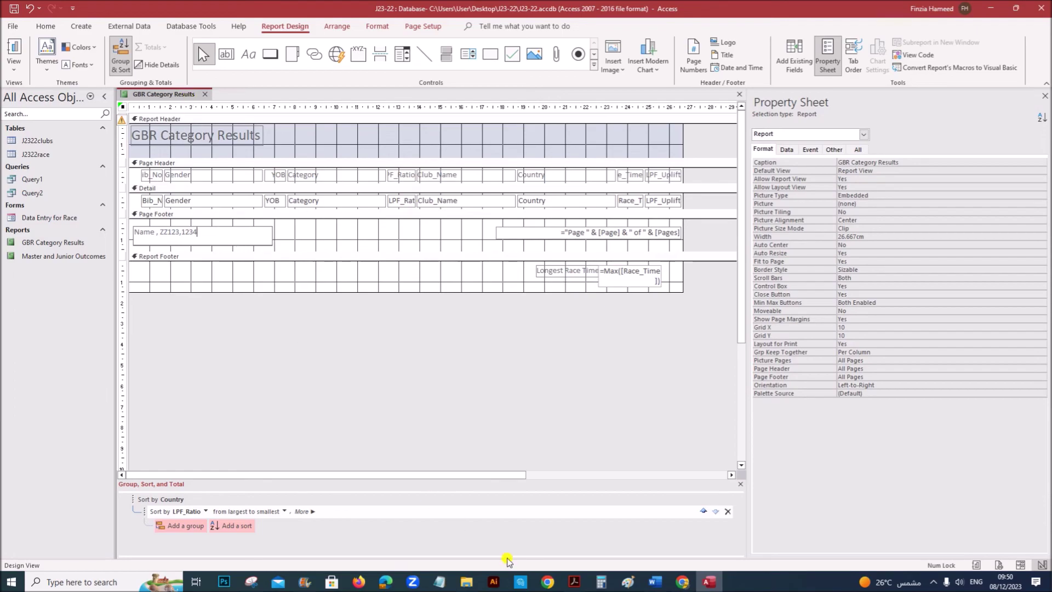
Highlight the requirement "fits a single page wide" in the Acrobat exam paper, and return to Access.
click(574, 583)
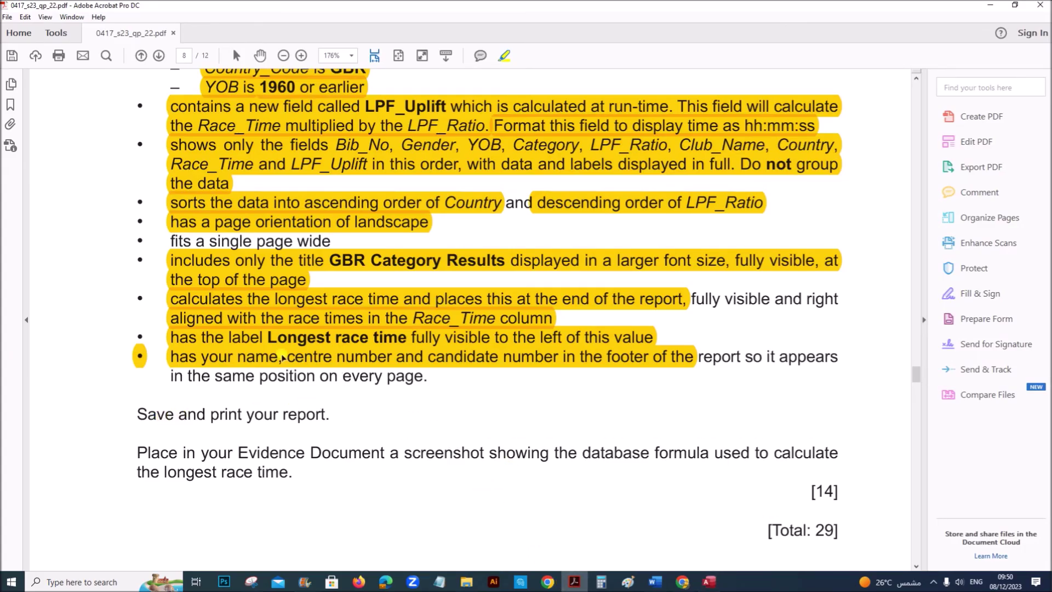
drag(170, 241, 332, 241)
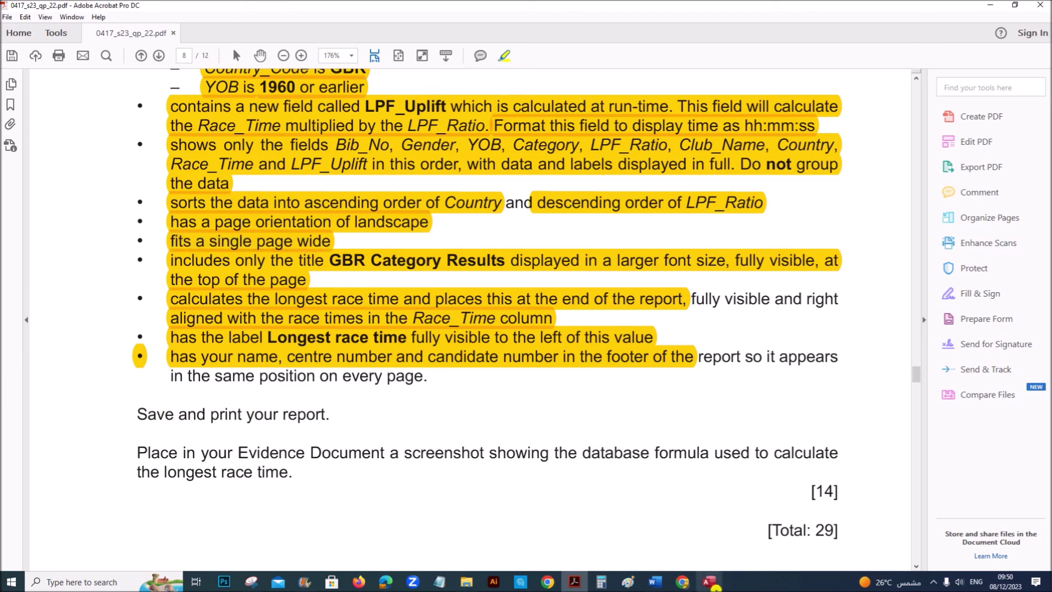
click(709, 582)
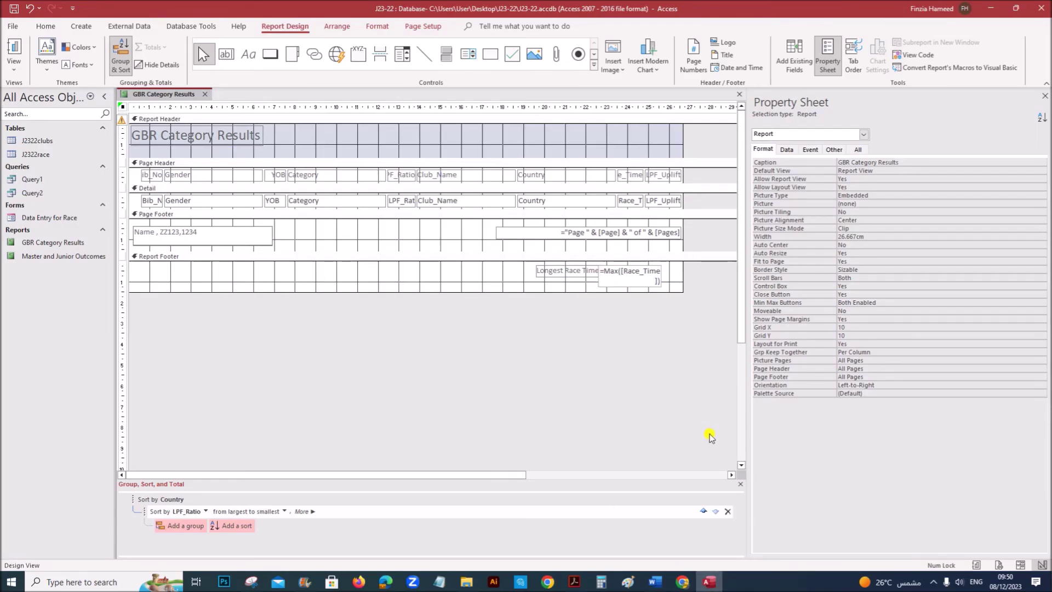
Close the Group, Sort, and Total pane and show the GBR Category Results report in Layout View.
click(728, 511)
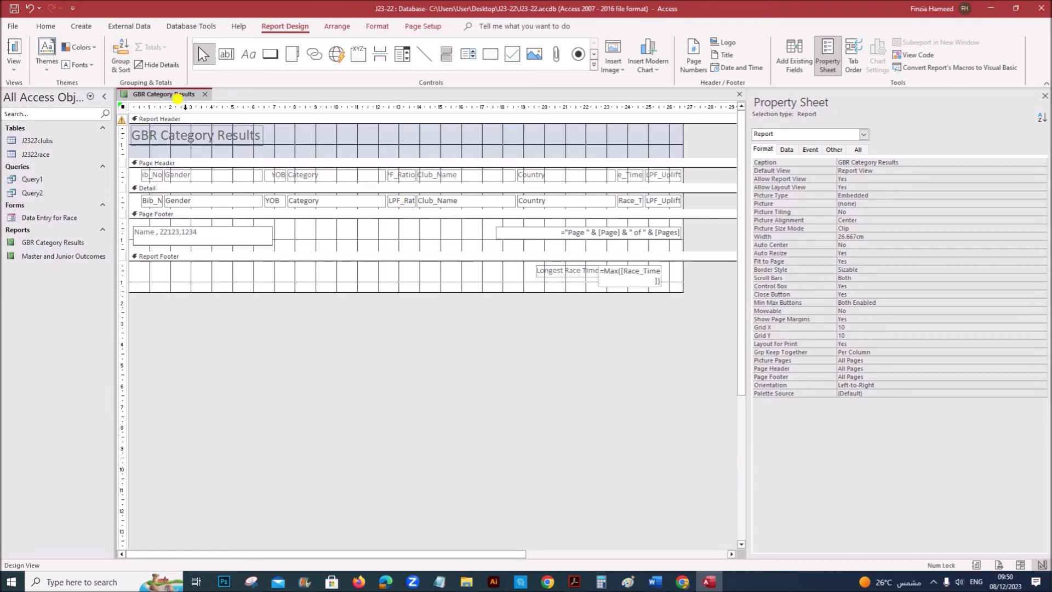
right_click(169, 96)
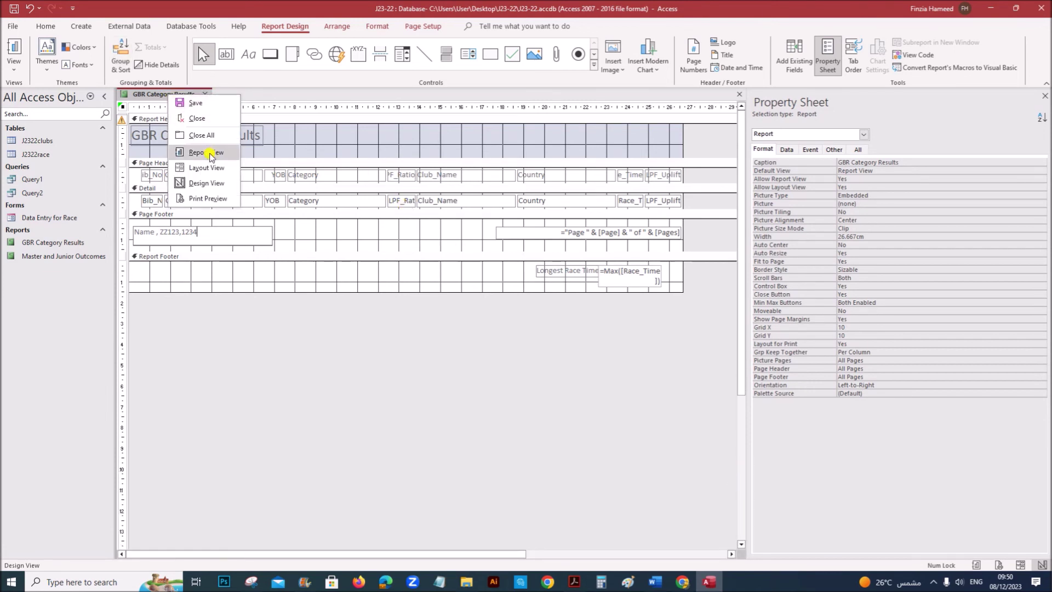
click(201, 167)
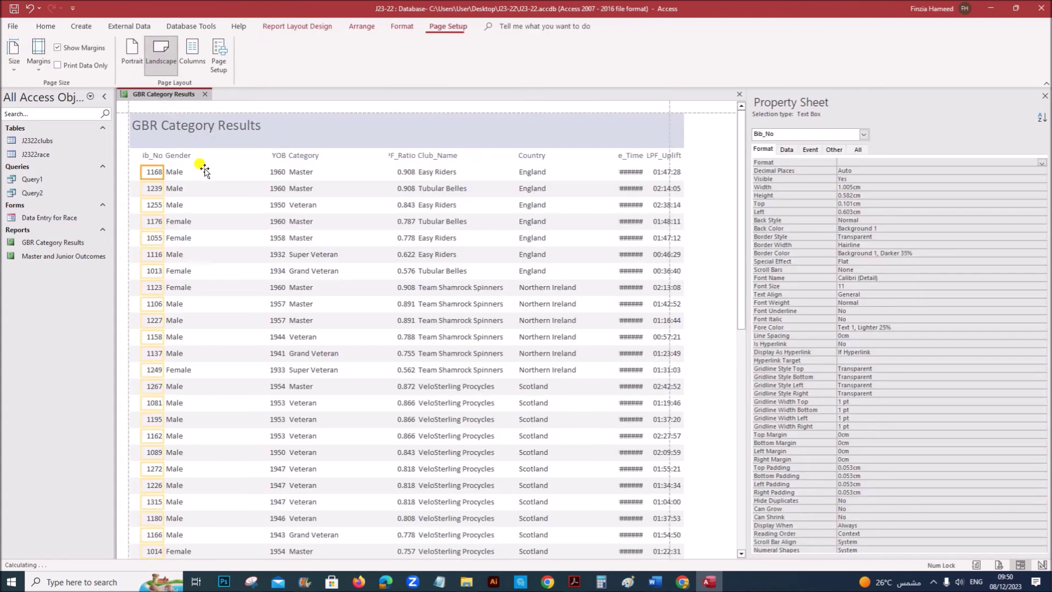
Widen the Bib_No column so its heading fits in full, and narrow the Gender column to its contents.
click(144, 158)
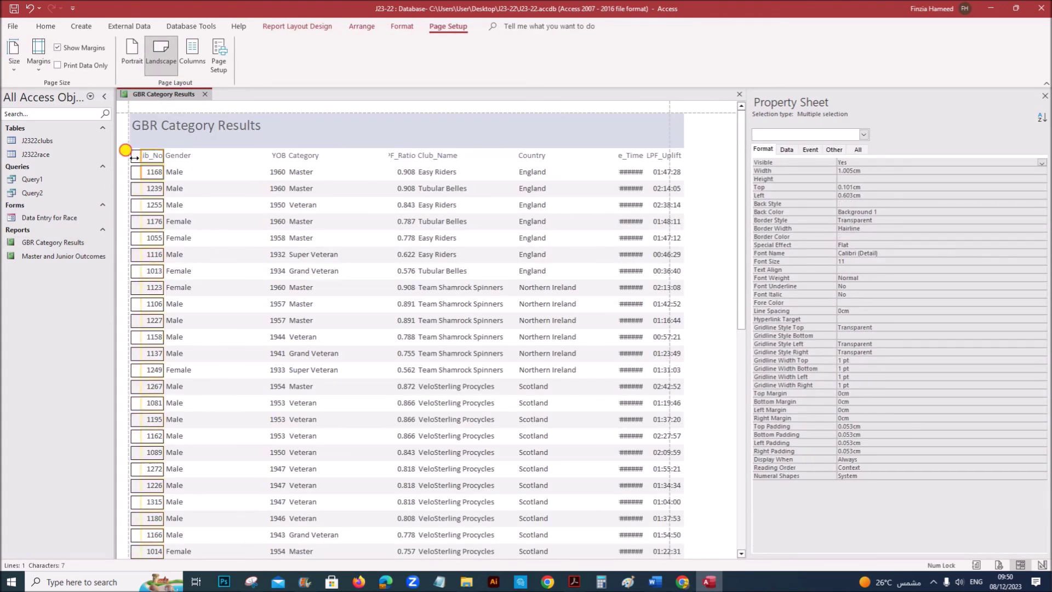
click(181, 145)
mouse_move(182, 148)
mouse_down()
mouse_move(155, 134)
mouse_move(171, 146)
mouse_up()
drag(263, 144, 210, 147)
Move the YOB heading and values left, close to the narrowed Gender column.
click(274, 144)
ctrl+click(274, 157)
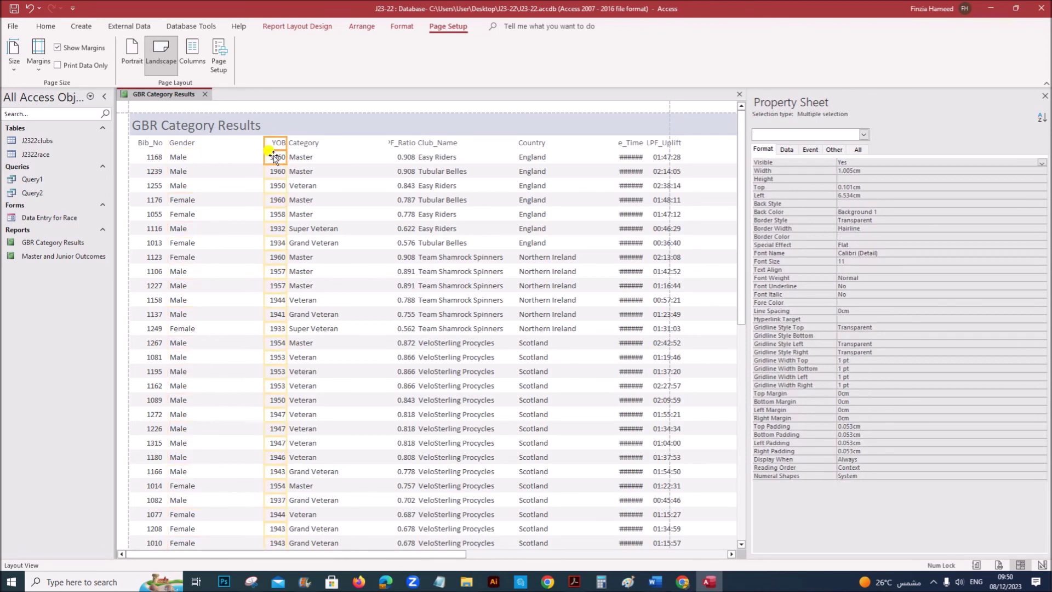
key(Left)
key(Left)
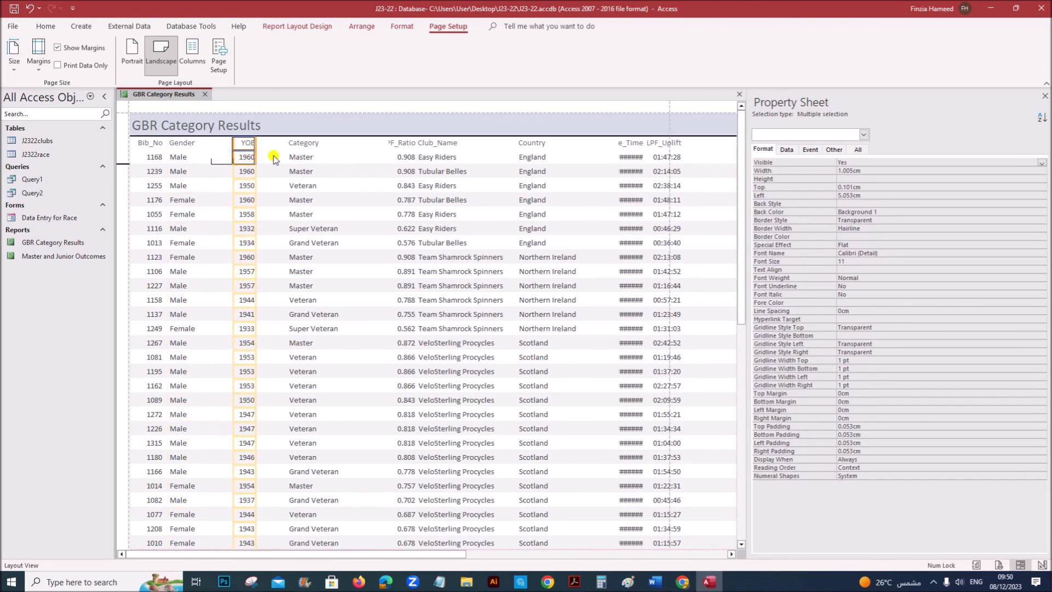
Narrow the Category column to about 3.38 cm and move it left beside the YOB column.
click(311, 144)
ctrl+click(299, 157)
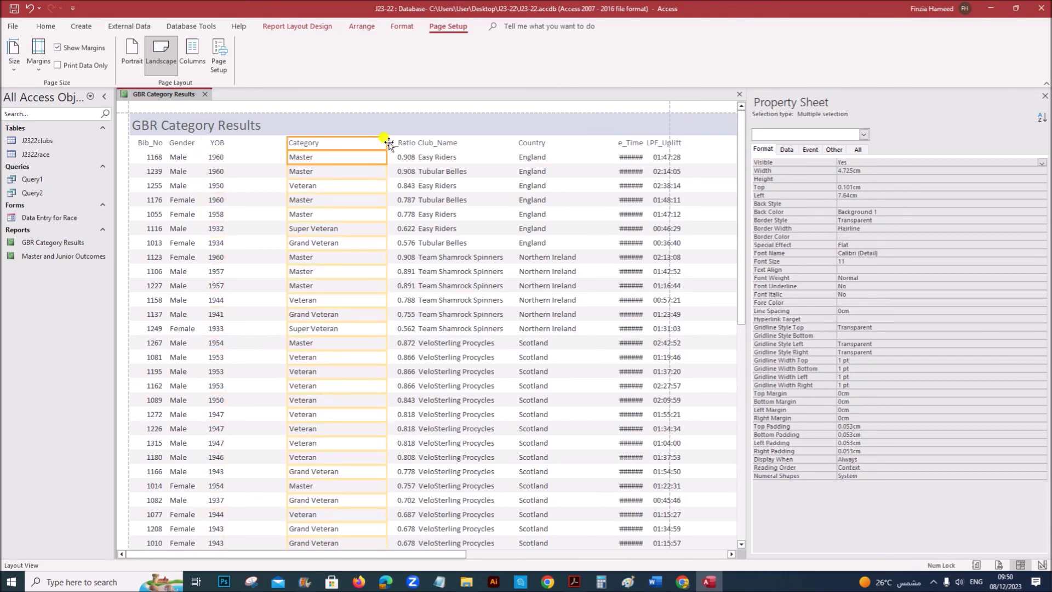
drag(385, 142, 357, 141)
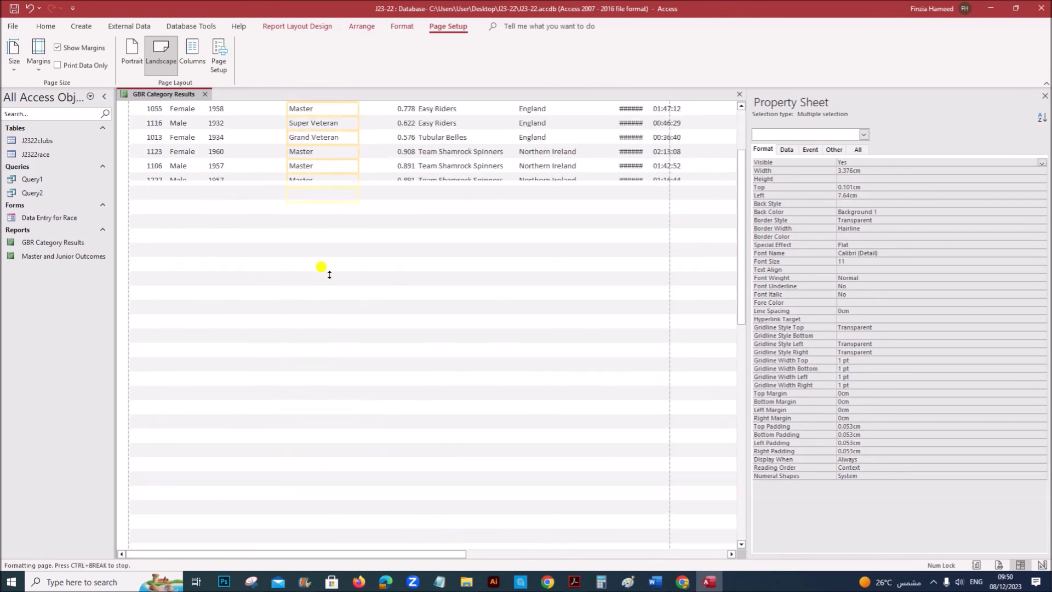
scroll(329, 288, down, 5)
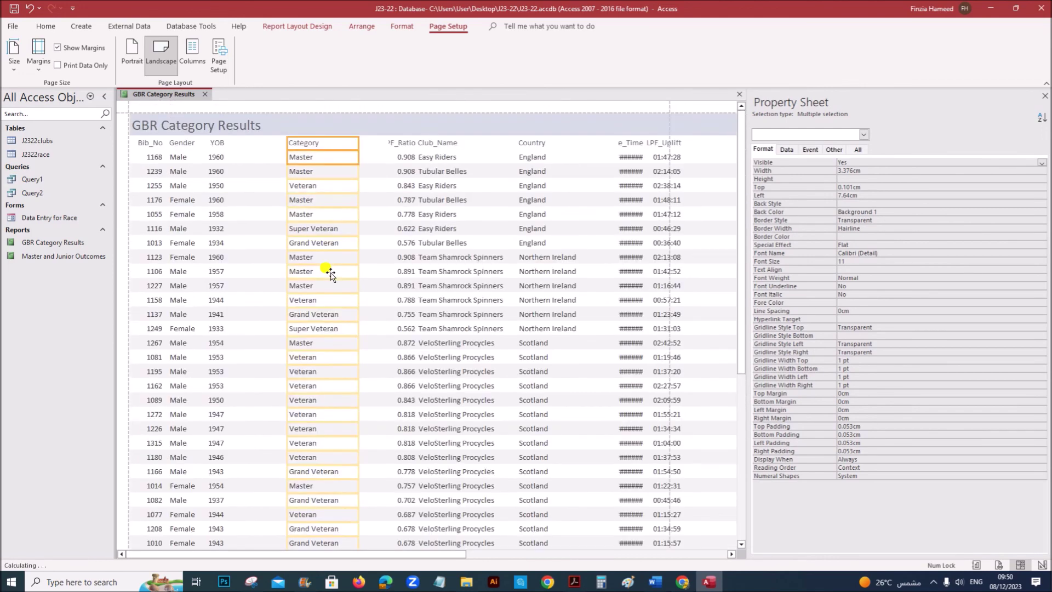
drag(296, 144, 249, 146)
Widen the LPF_Ratio column to about 1.86 cm so its heading fits, and move it left beside Category.
click(397, 145)
drag(387, 145, 377, 146)
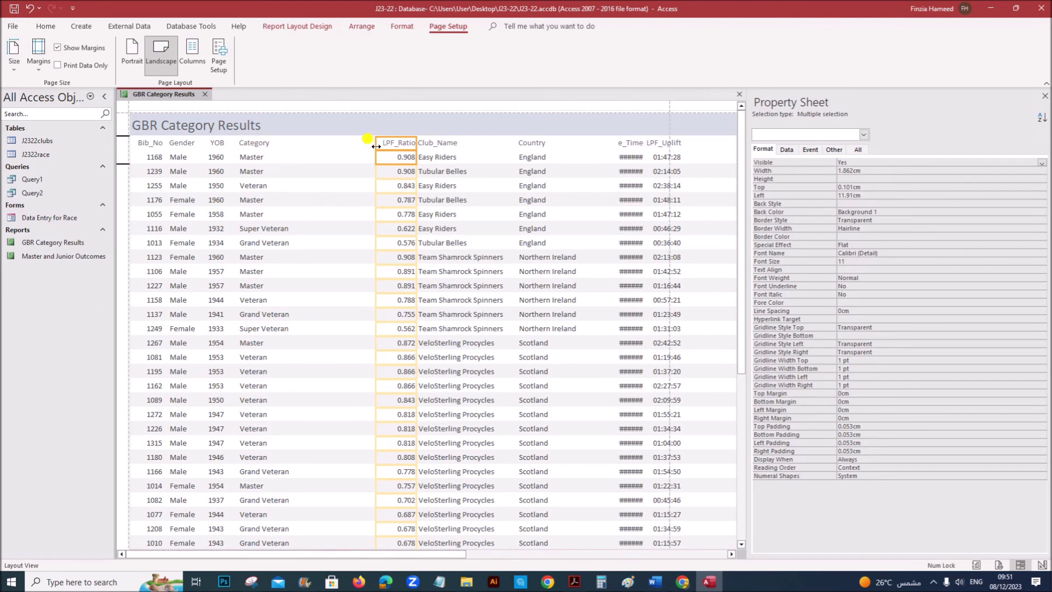
key(Left)
key(Left)
key(Left)
key(Left)
key(Left)
key(Left)
key(Left)
key(Left)
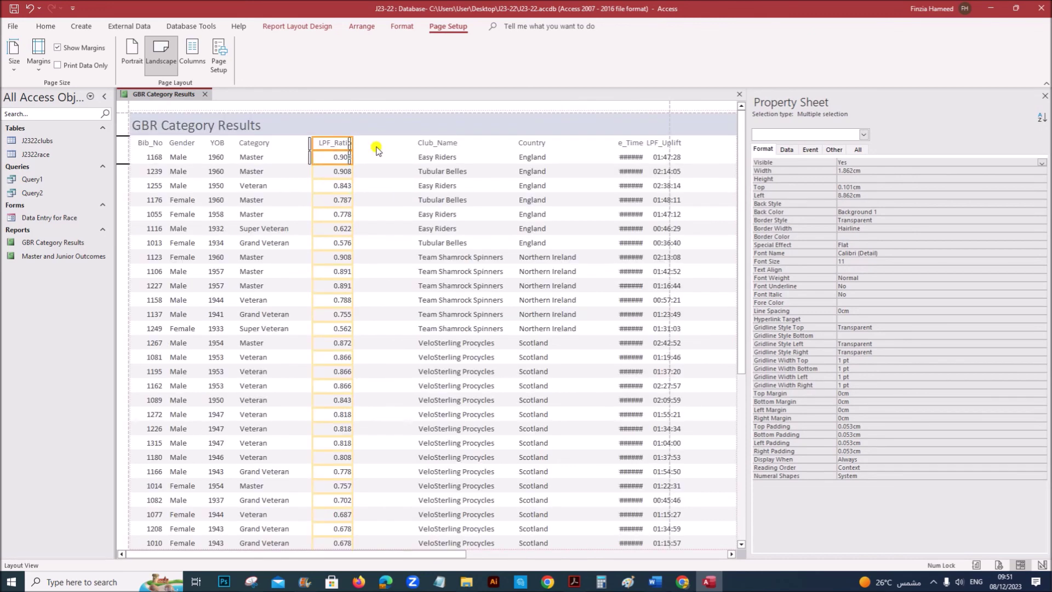
key(Left)
key(Left)
key(Left)
key(Left)
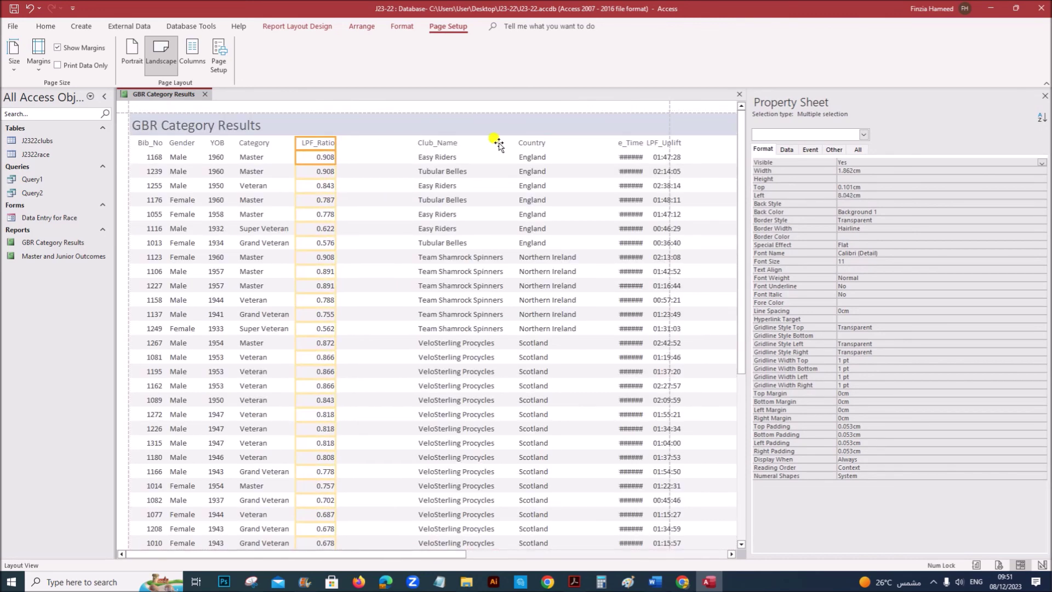
Move the Club_Name column left beside LPF_Ratio, to about 10.37 cm from the report's left edge, and check its entries.
click(458, 146)
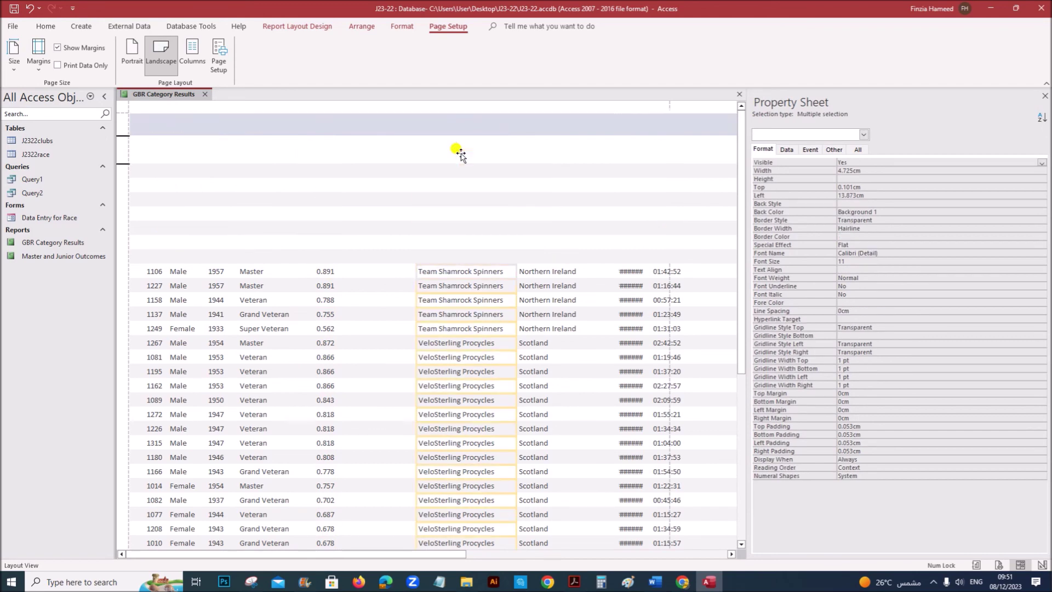
key(Left)
key(Left)
key(Left)
key(Left)
key(Left)
key(Left)
key(Left)
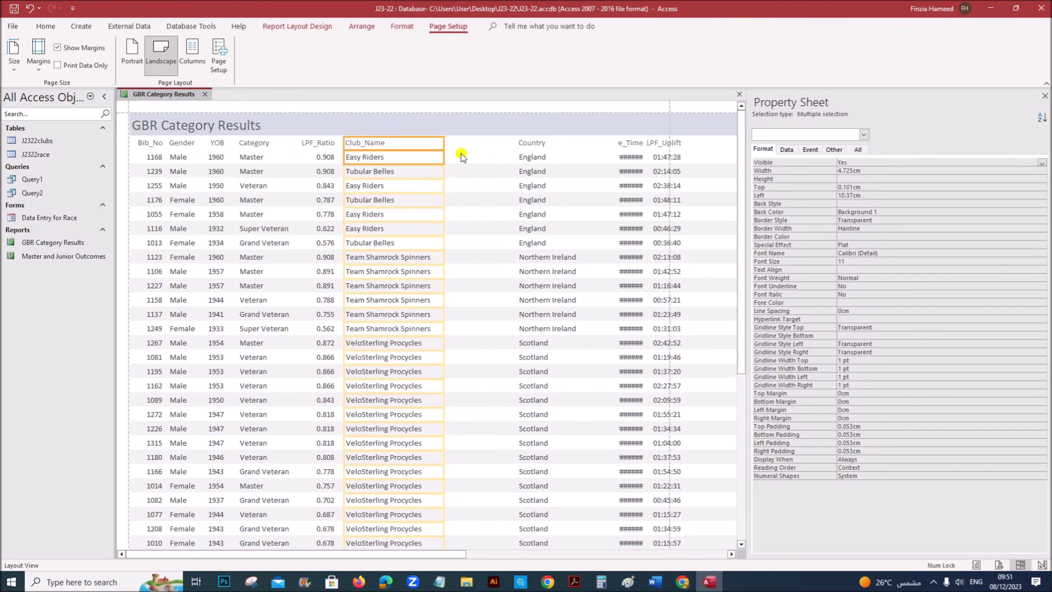
scroll(458, 324, down, 5)
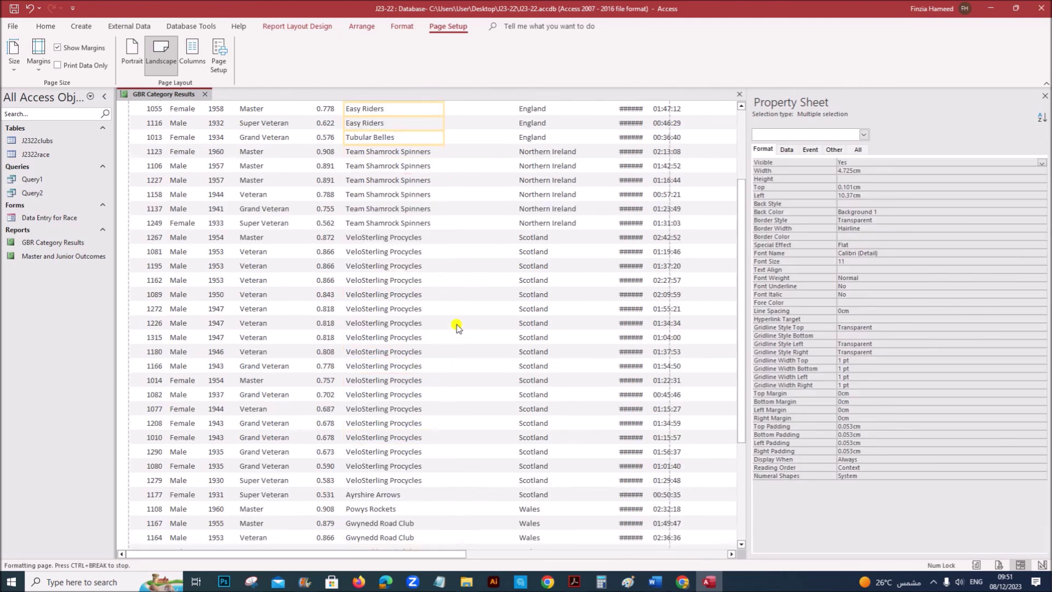
scroll(458, 327, up, 3)
Narrow the Country column to about 3.48 cm and move it left beside the Club_Name column.
click(530, 143)
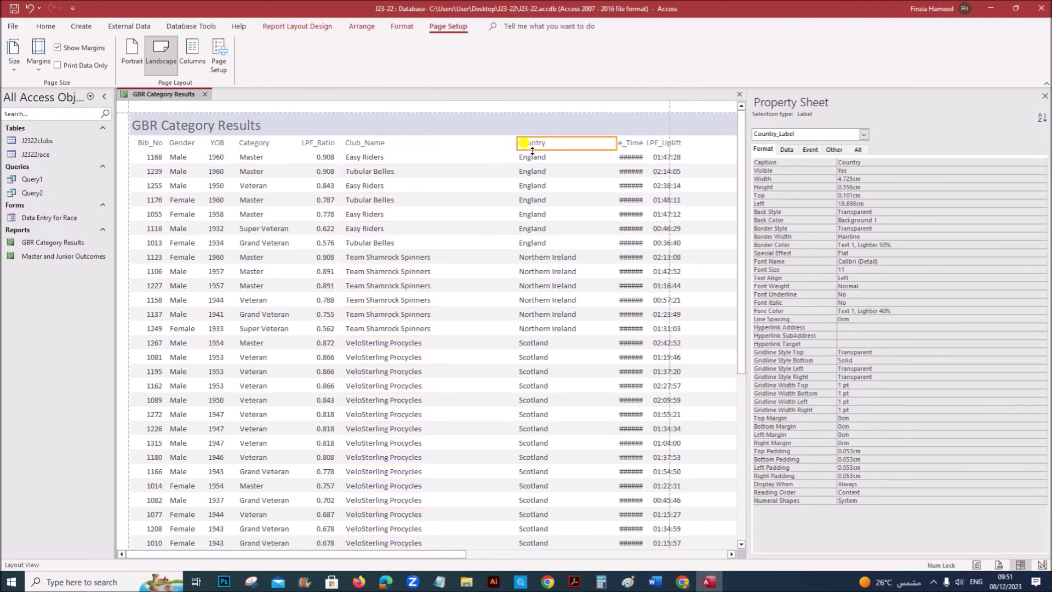
drag(617, 141, 482, 144)
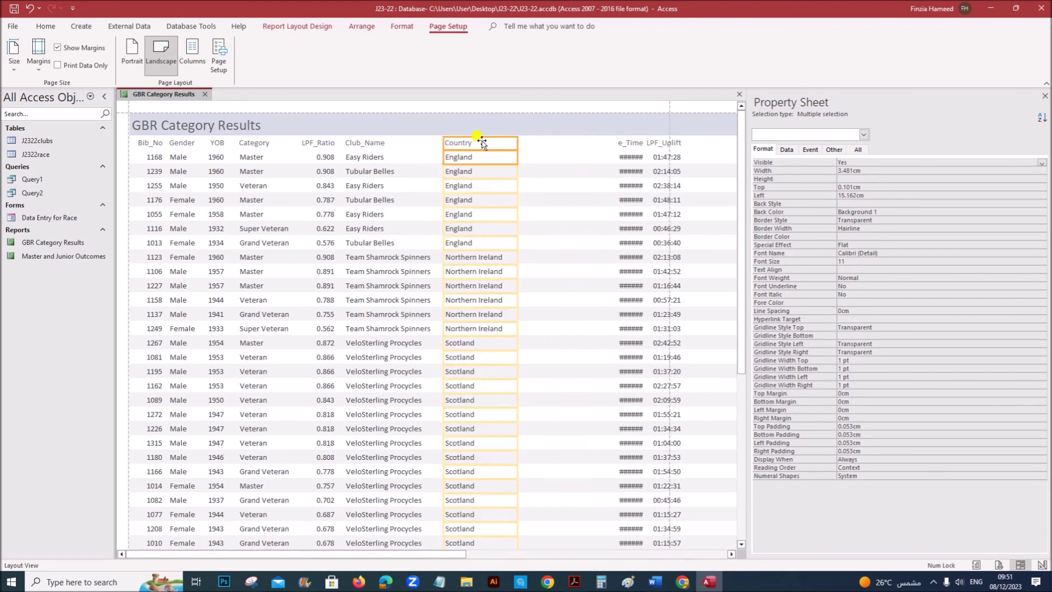
Widen the Race_Time column so its heading and times fit in full, and move it left towards Country.
click(627, 143)
click(627, 146)
drag(616, 143, 557, 162)
Move the LPF_Uplift column left to about 23.16 cm so that it lies inside the page margin.
click(651, 142)
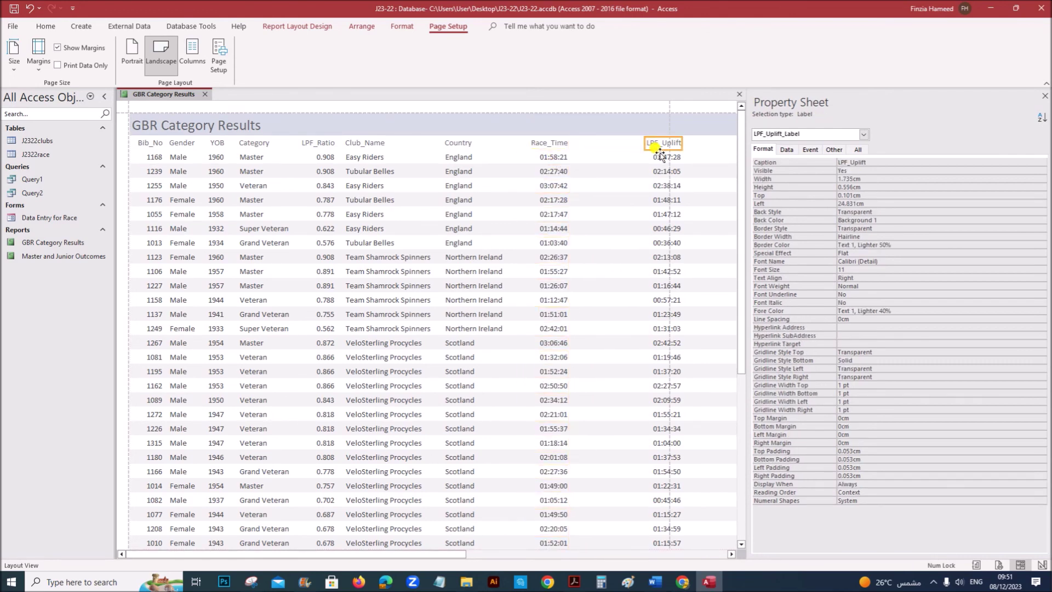
shift+click(661, 156)
drag(652, 147, 614, 148)
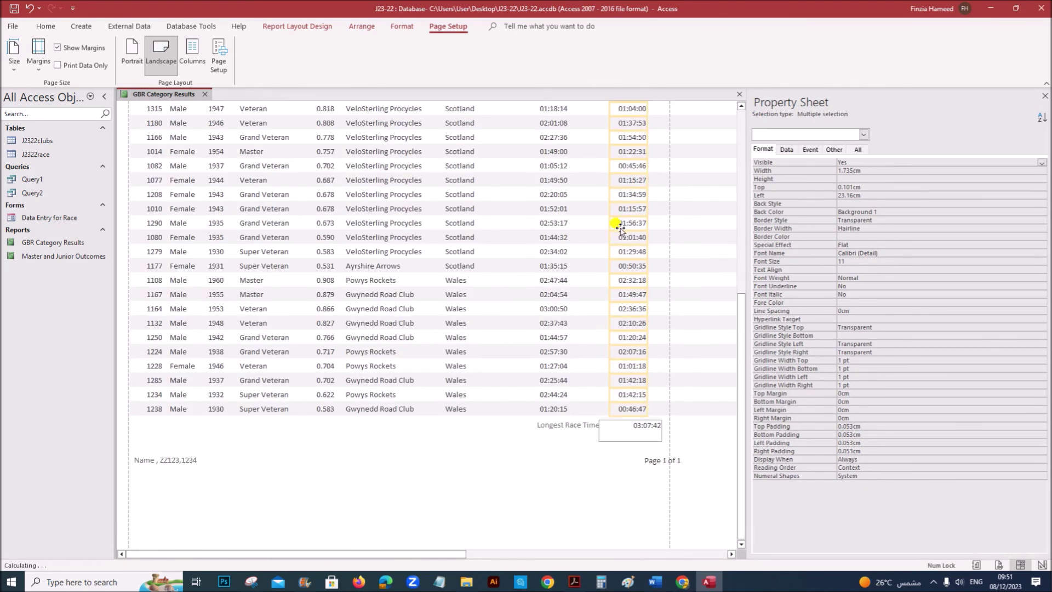
Narrow the page number box in the Page Footer to about 7.94 cm so it ends inside the page margin.
click(667, 461)
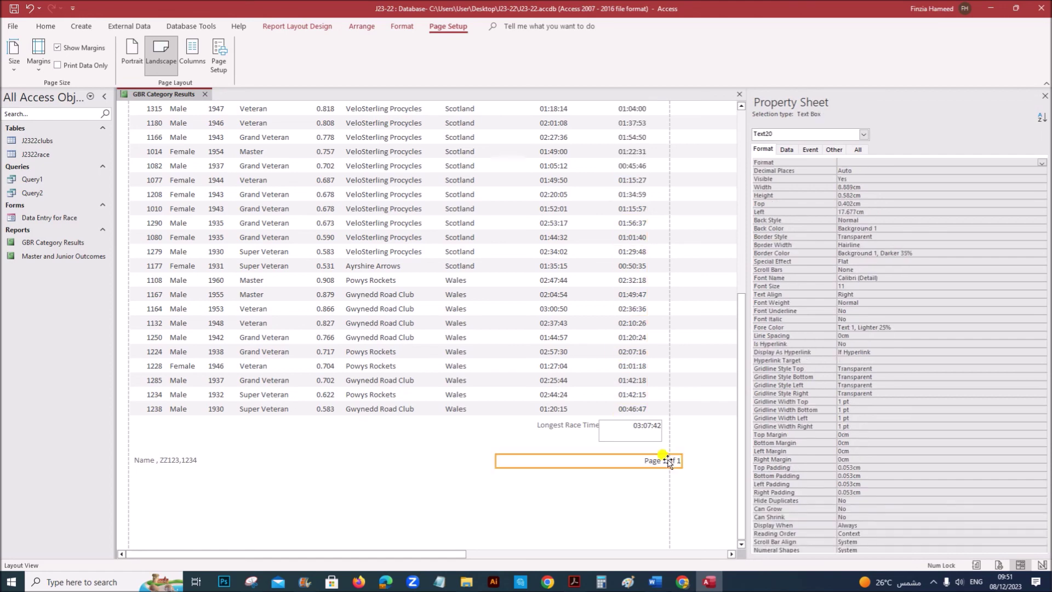
drag(681, 460, 663, 461)
Check the report from title to footer for single-page width, and the longest race time's position against the Race_Time column.
scroll(652, 361, up, 10)
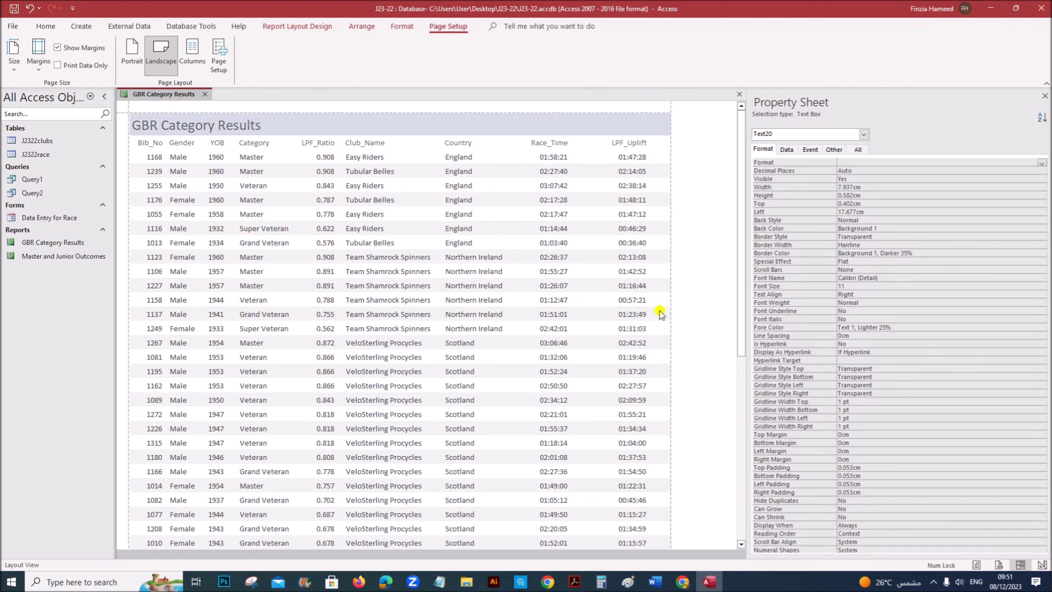
scroll(524, 321, down, 10)
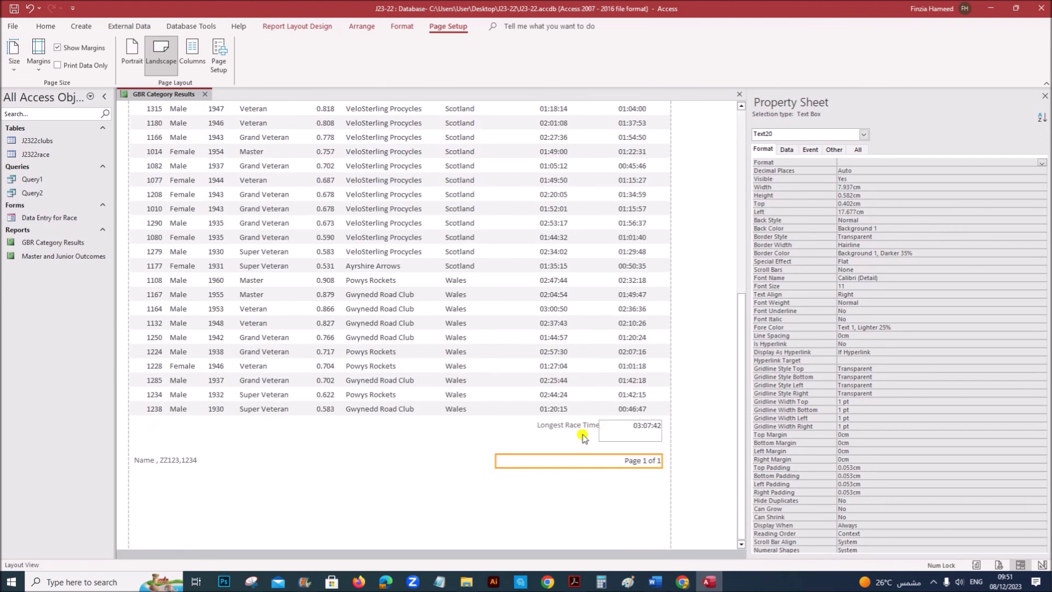
click(581, 430)
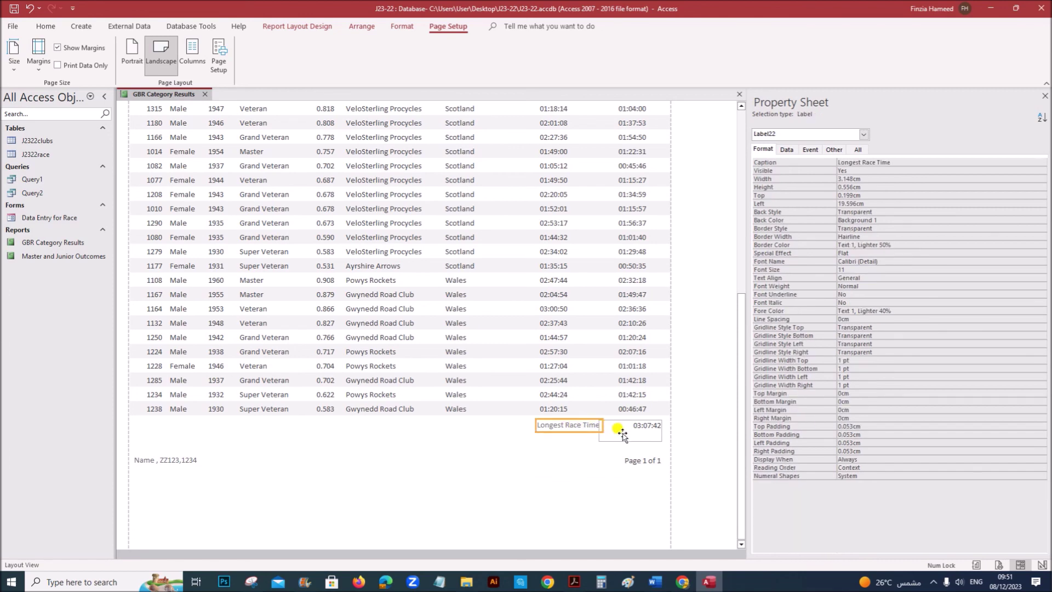
scroll(580, 382, up, 3)
scroll(578, 378, up, 5)
scroll(541, 305, down, 5)
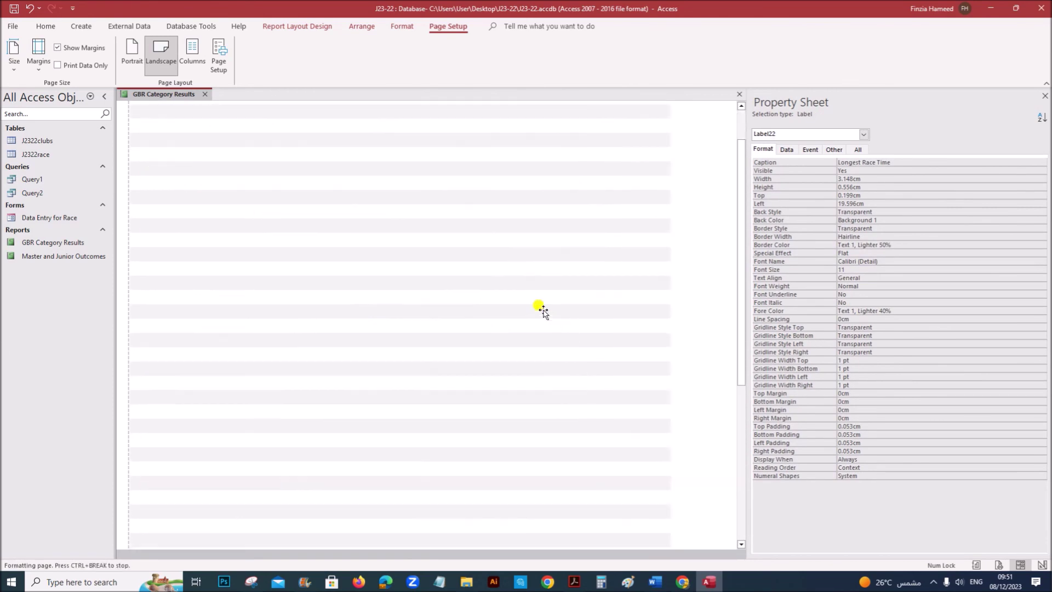
scroll(544, 319, down, 3)
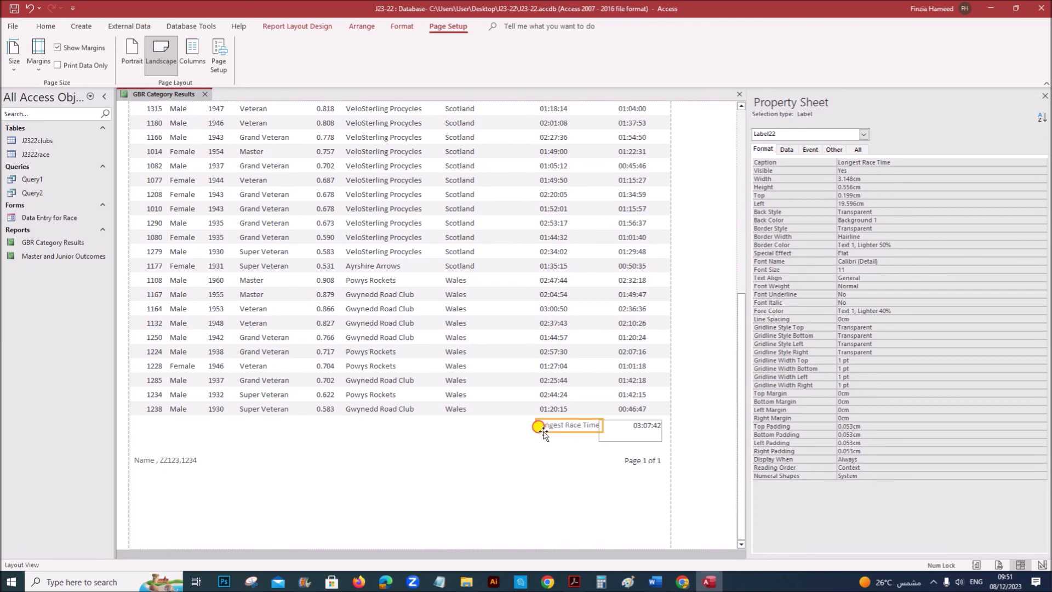
Move the Longest Race Time label in the report footer left to about 14.18 cm.
drag(464, 430, 460, 429)
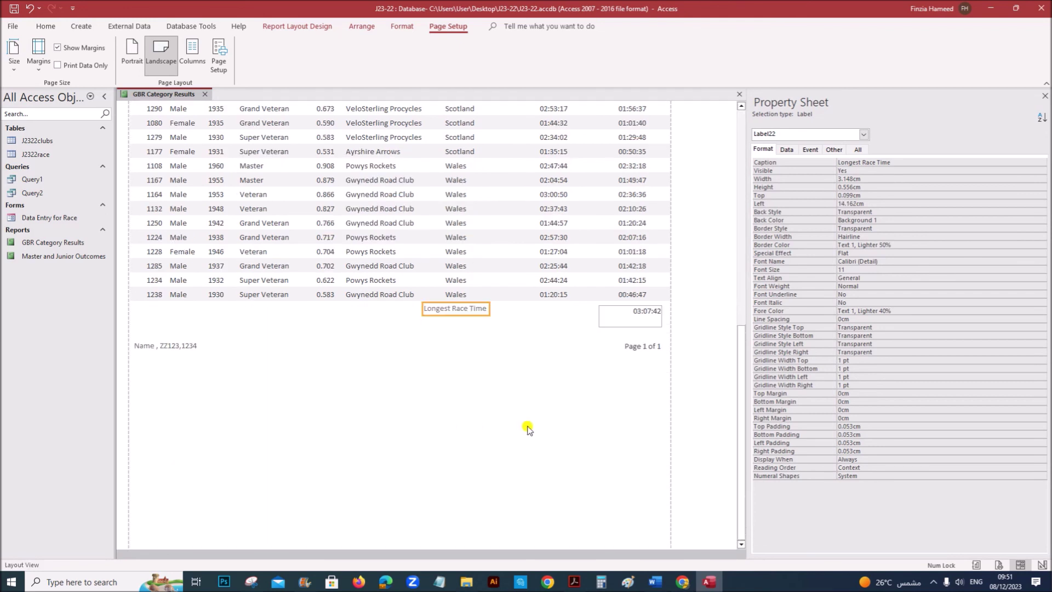
click(611, 328)
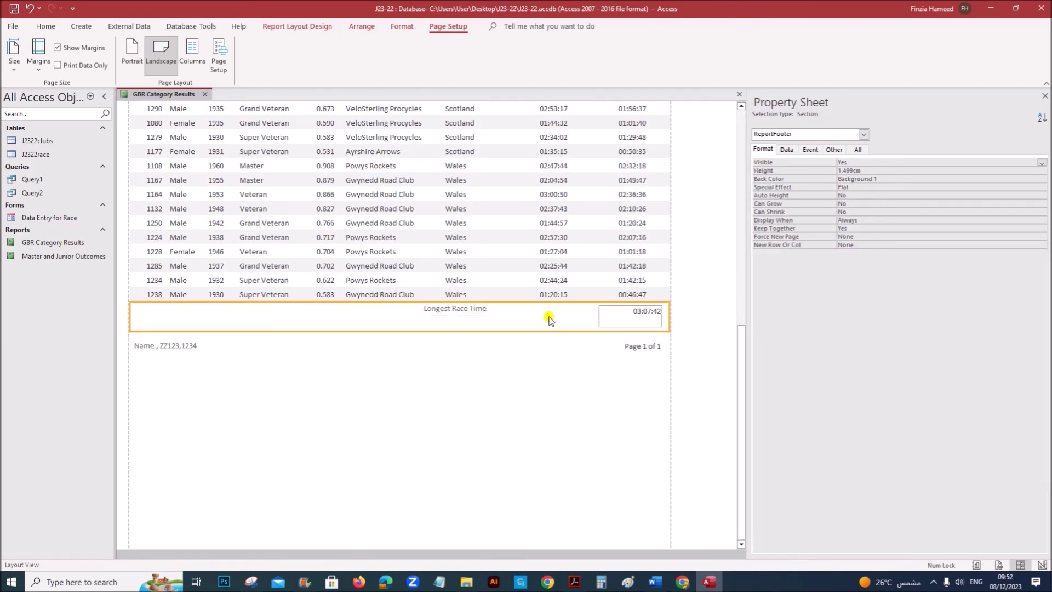
click(557, 367)
Move the longest race time value left under the Race_Time column to about 18.88 cm and narrow its box to about 2.42 cm.
click(615, 318)
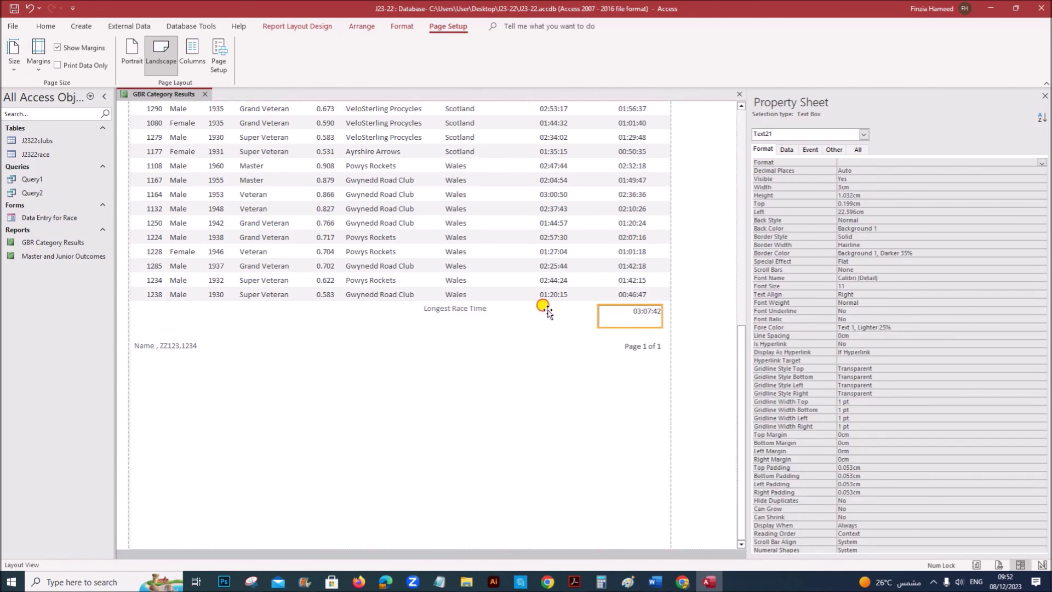
drag(549, 312, 550, 310)
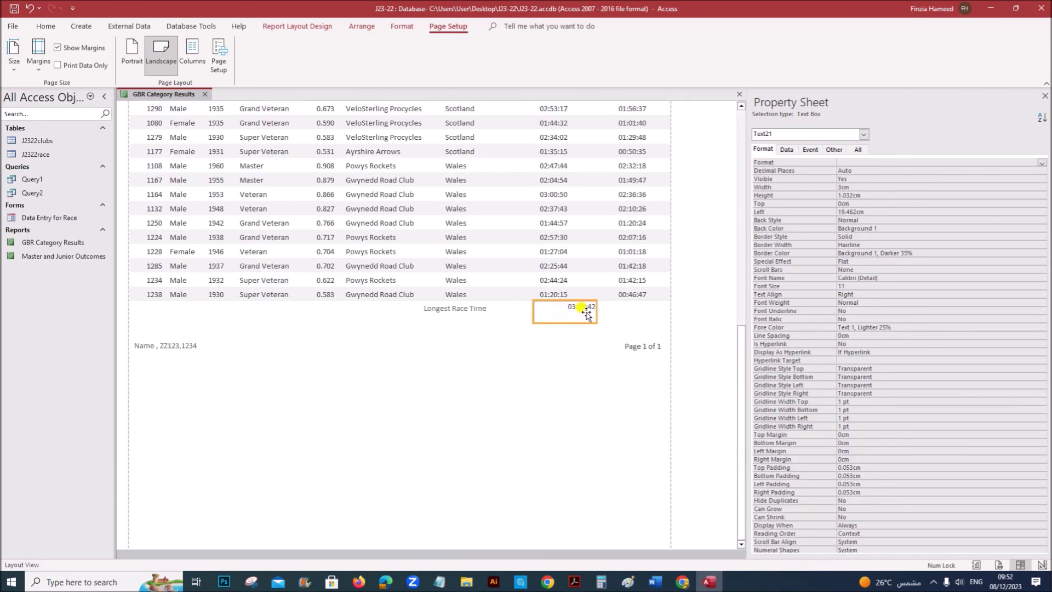
drag(595, 313, 521, 307)
click(570, 362)
click(585, 320)
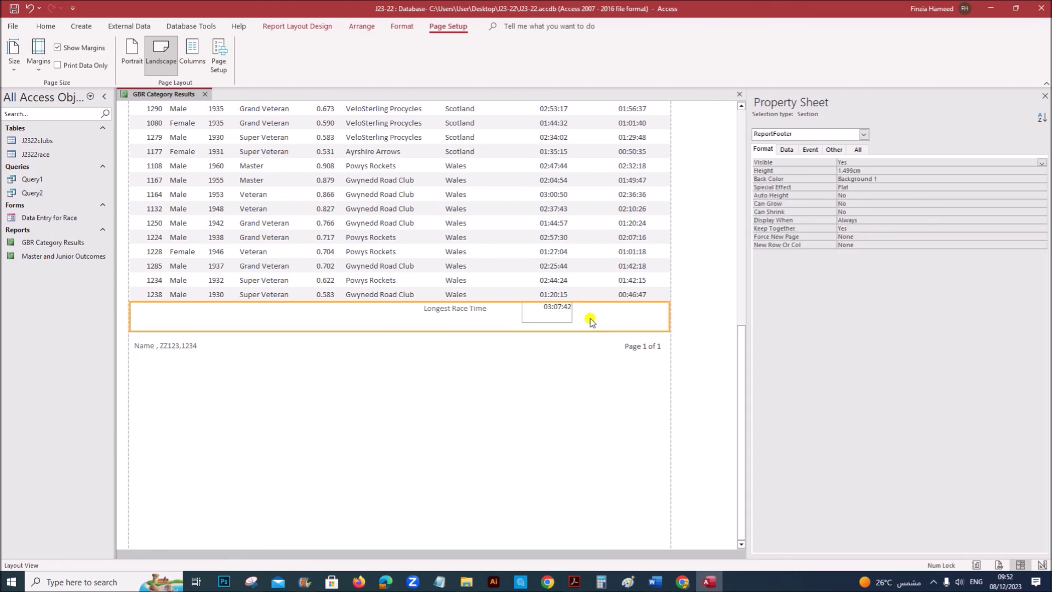
Make the outline of the longest race time box in the report footer transparent.
click(558, 319)
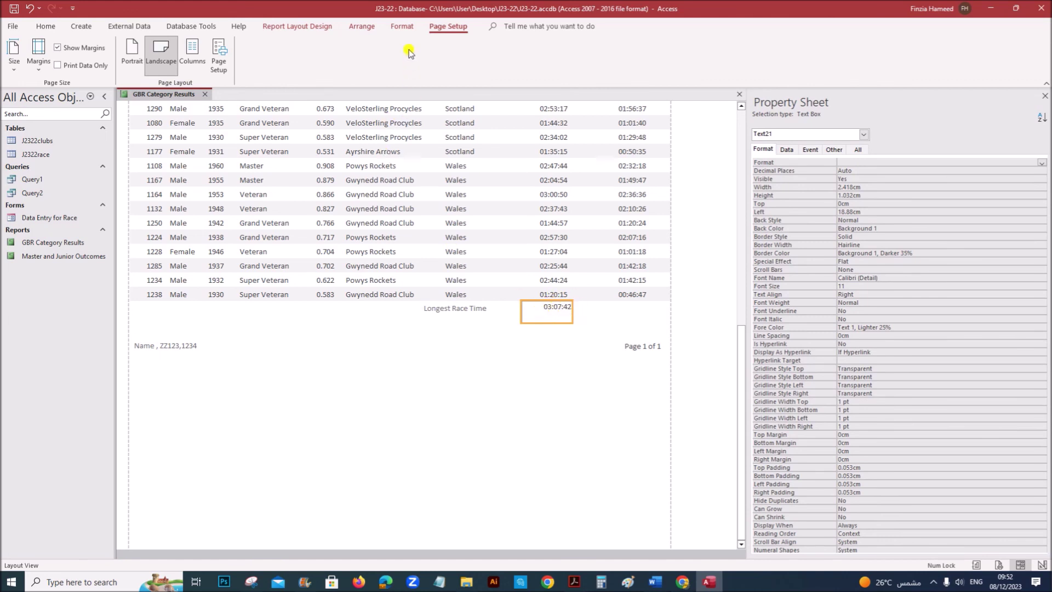
click(403, 28)
click(519, 58)
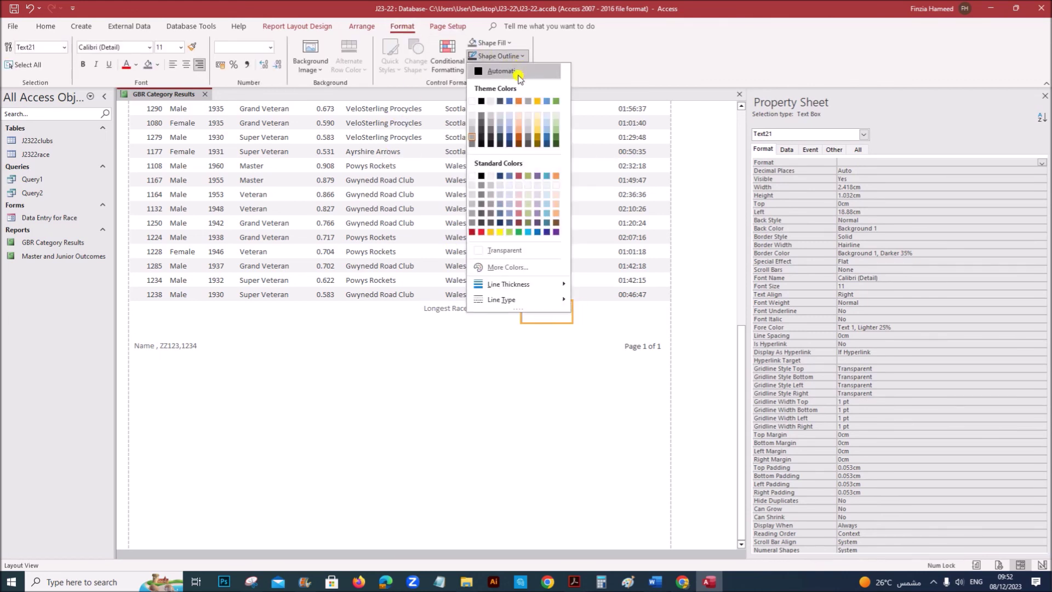
click(503, 250)
click(572, 367)
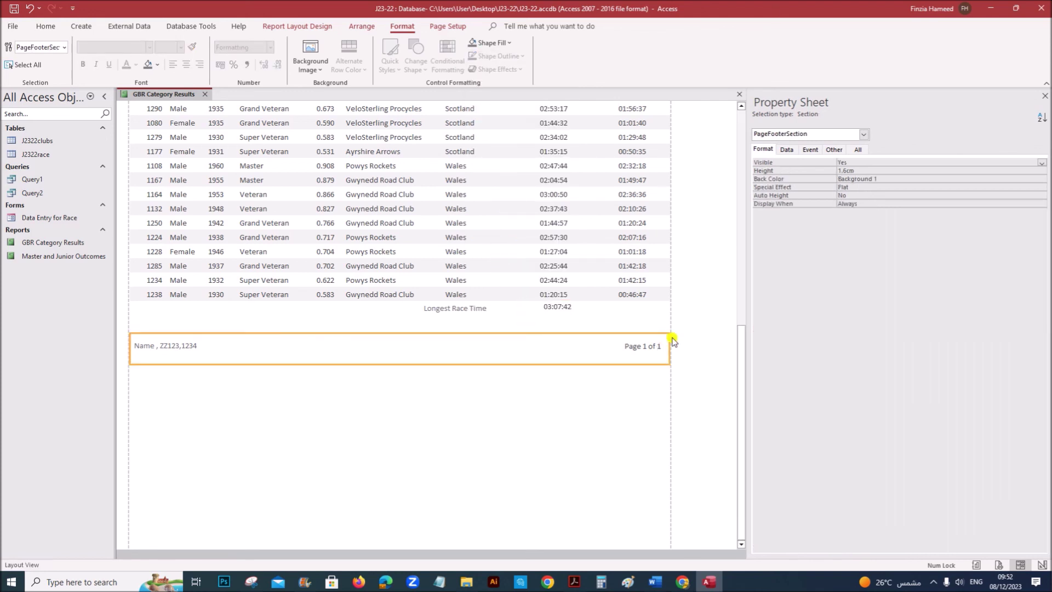
Check the footer value and label against the report's columns, and read the remaining task 21 requirements in the question paper PDF.
click(566, 308)
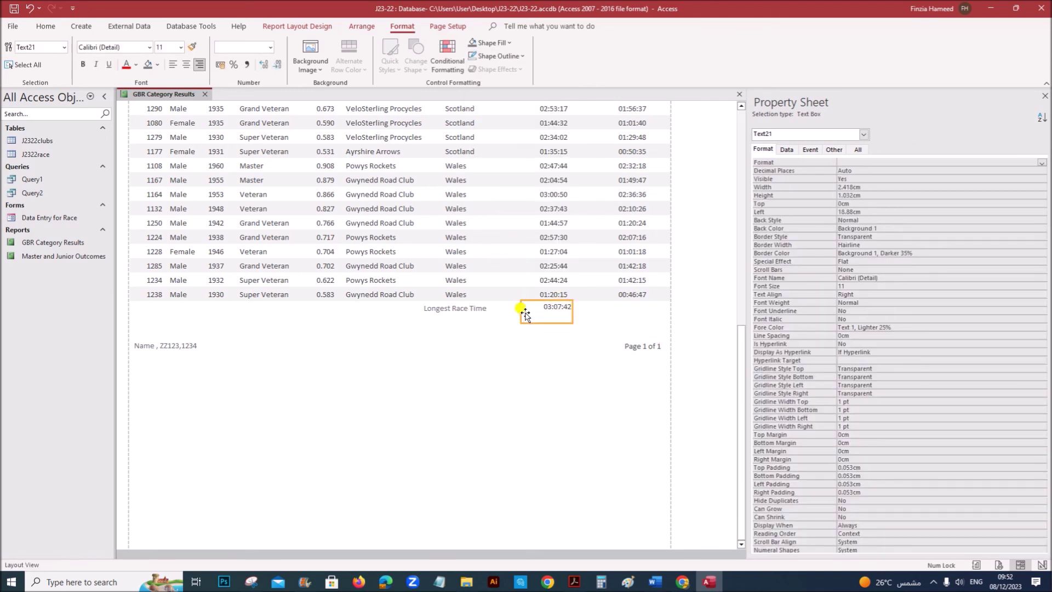
scroll(524, 303, up, 10)
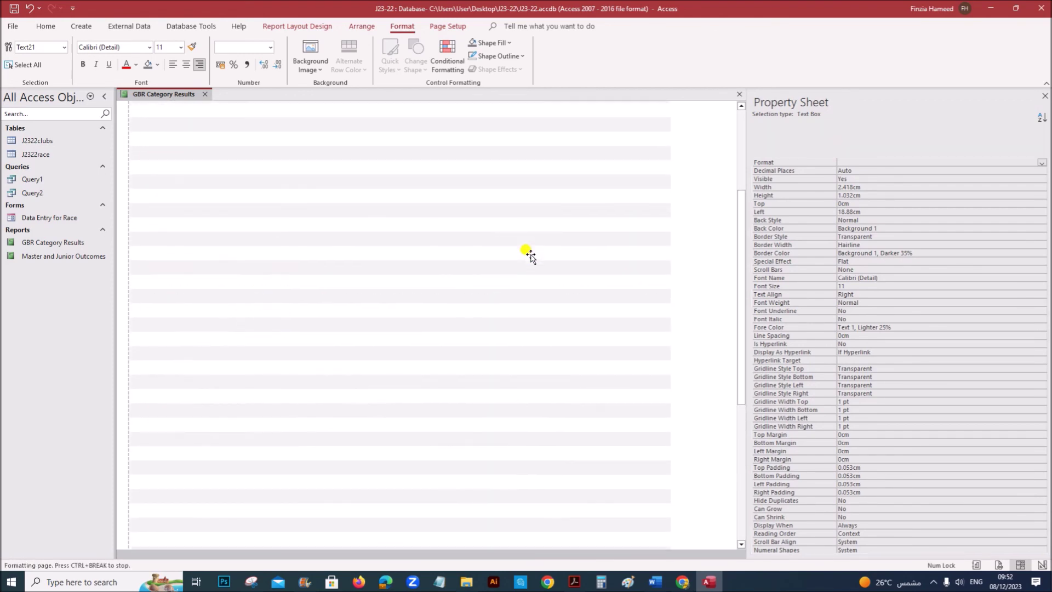
scroll(556, 348, down, 10)
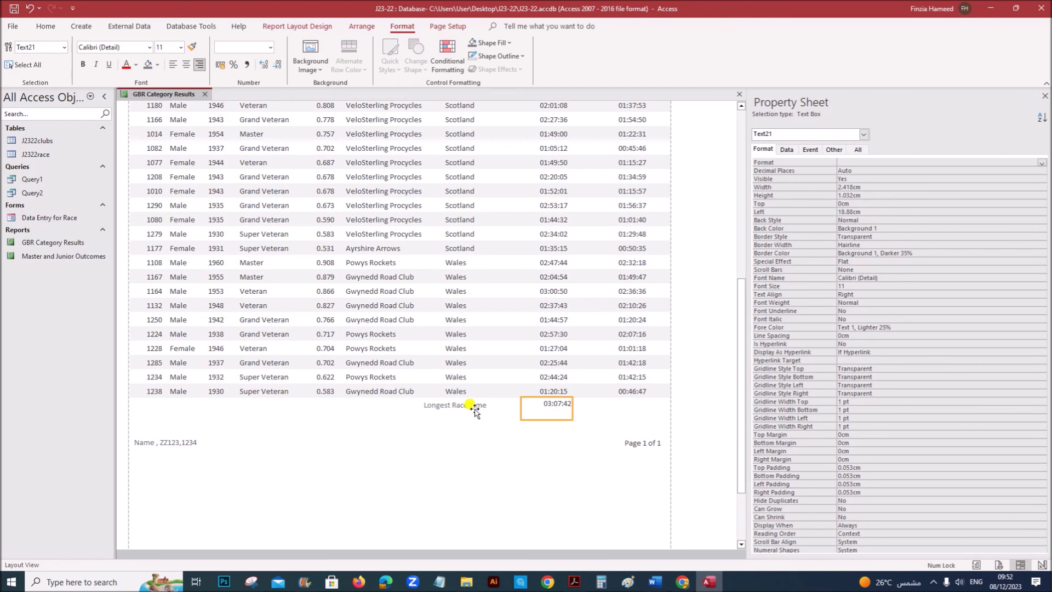
click(472, 405)
scroll(473, 387, up, 10)
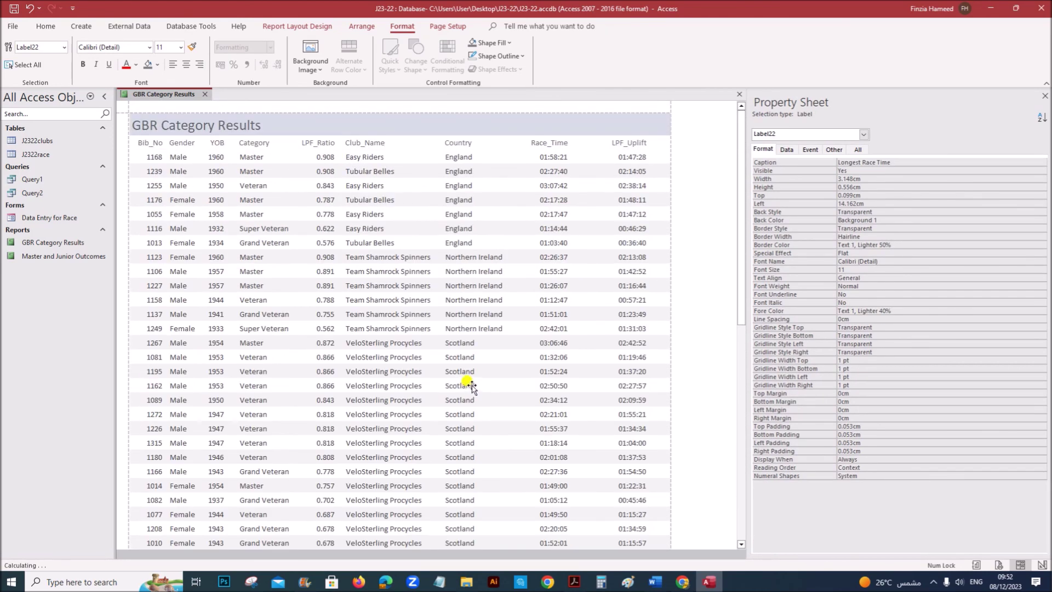
click(574, 581)
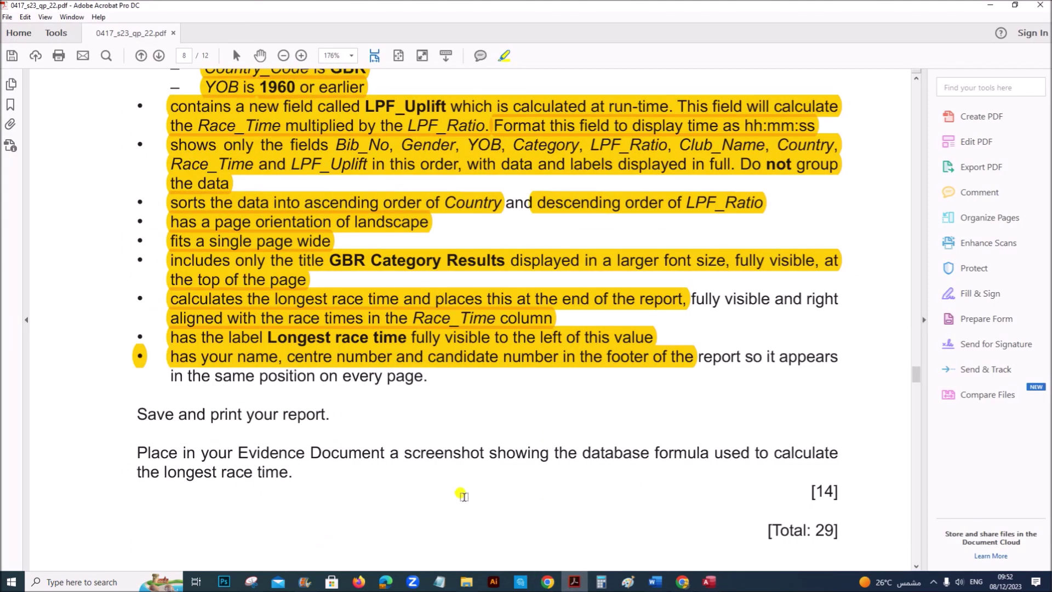
scroll(437, 468, down, 3)
key(alt+Tab)
Preview the GBR Category Results report as printed and check the columns, longest race time and footer on both pages.
right_click(195, 108)
click(222, 198)
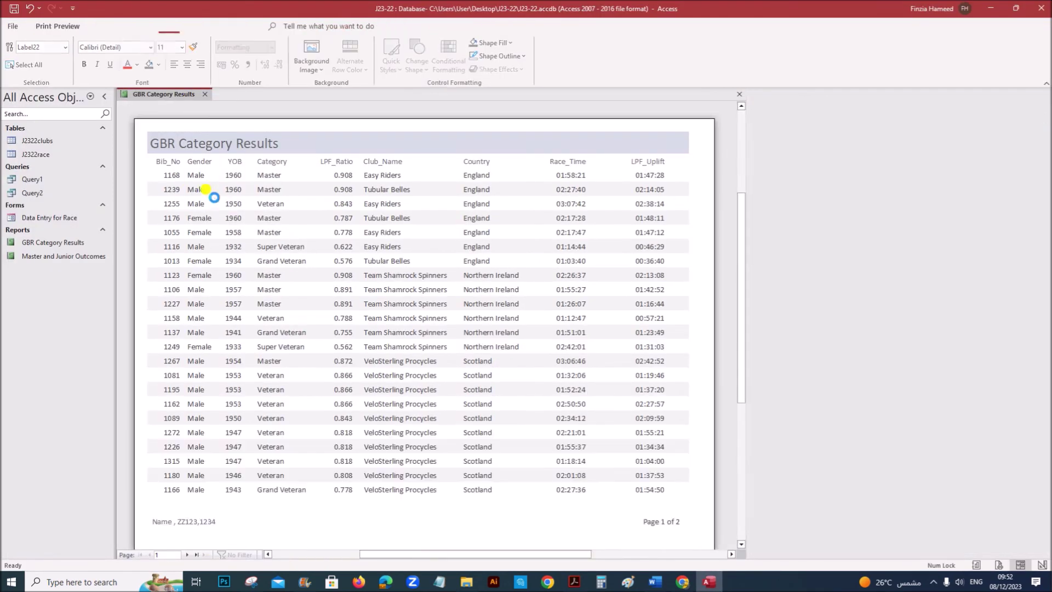
scroll(609, 443, down, 2)
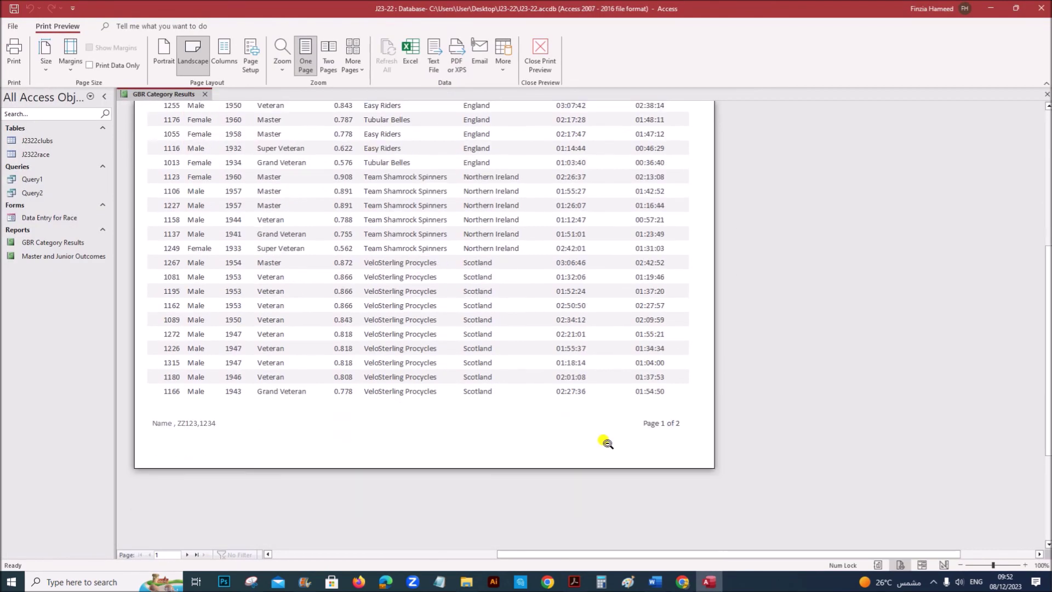
click(196, 555)
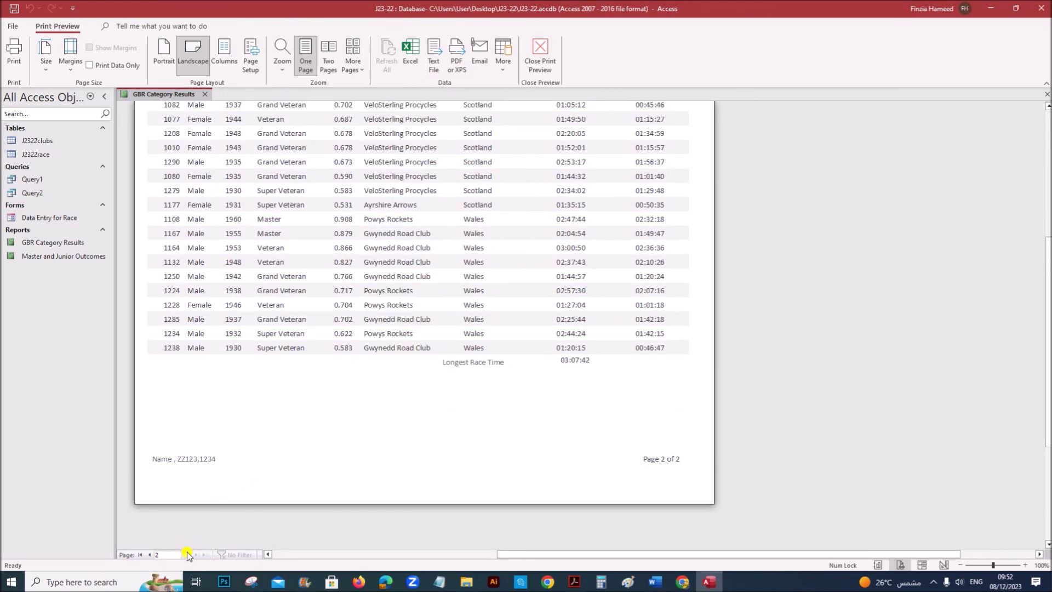
click(151, 555)
scroll(682, 166, up, 4)
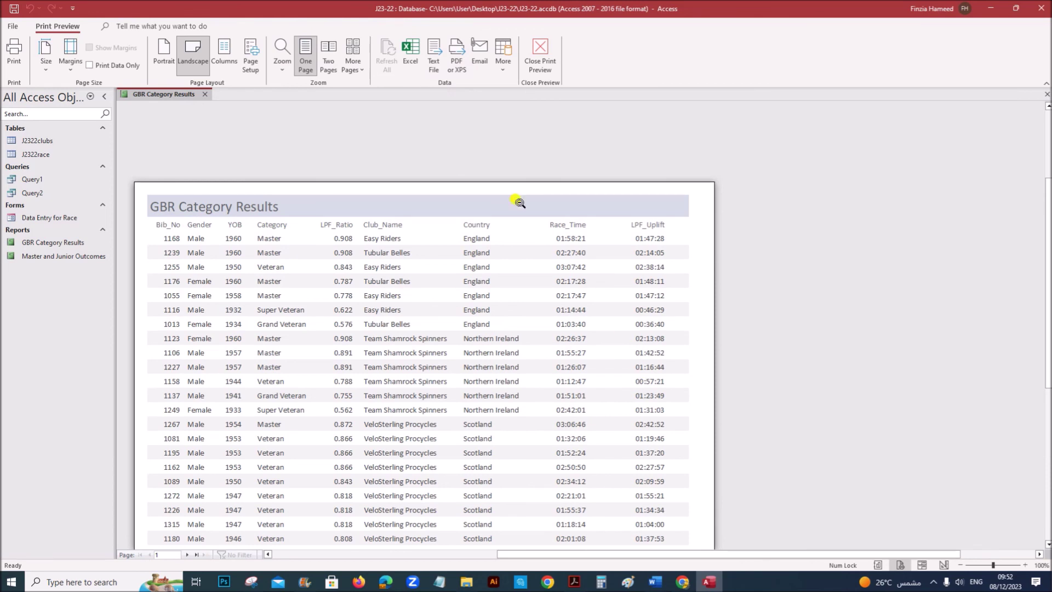
Bring up the print settings for the report, dismiss them and return from Print Preview to the report layout.
click(14, 52)
click(624, 289)
click(524, 73)
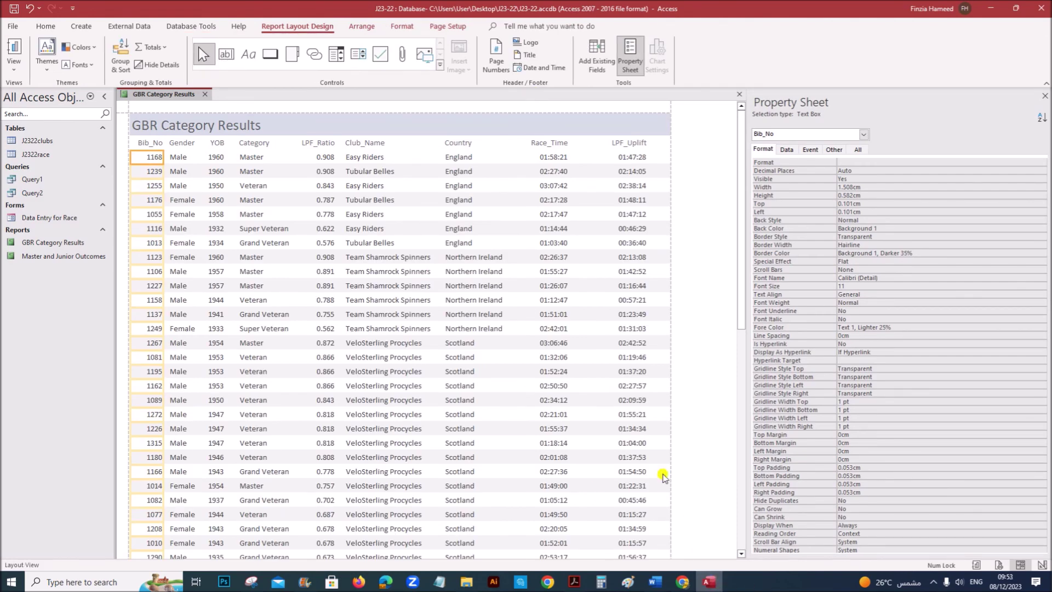
In the question paper PDF, highlight the instruction to place a screenshot of the longest race time formula in the Evidence Document.
click(574, 581)
scroll(415, 504, down, 3)
drag(148, 294, 283, 315)
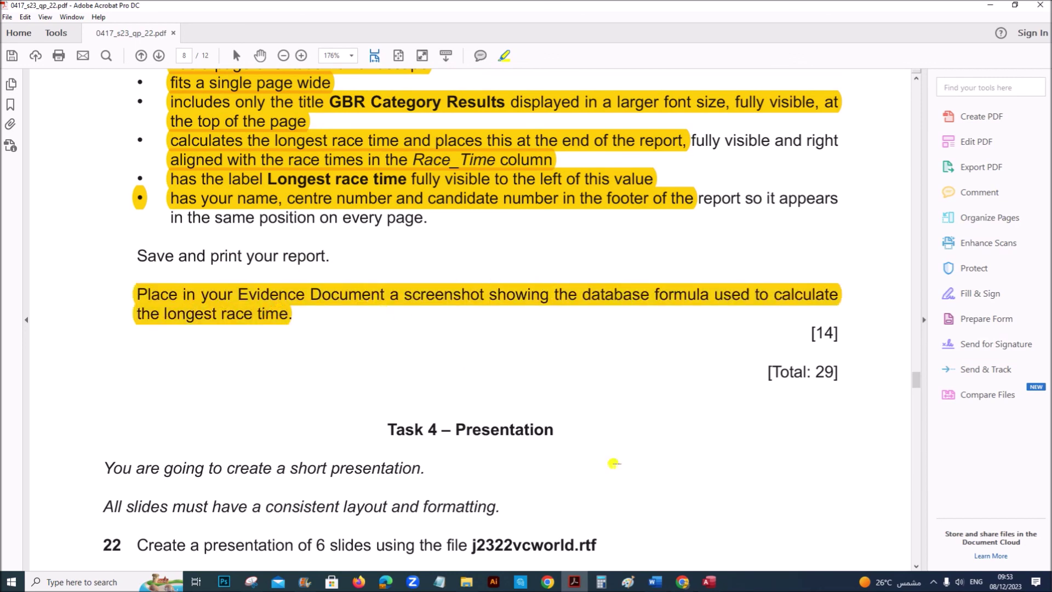
Switch to Access, show the report in Design View and widen the longest race time box to about 4.4 cm so its formula fits.
click(709, 582)
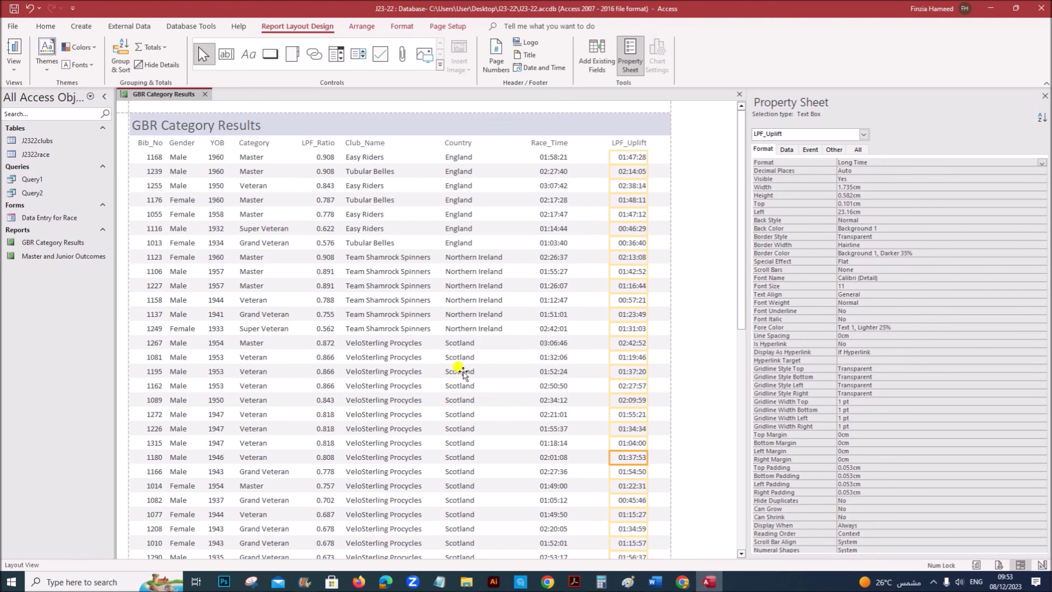
right_click(166, 96)
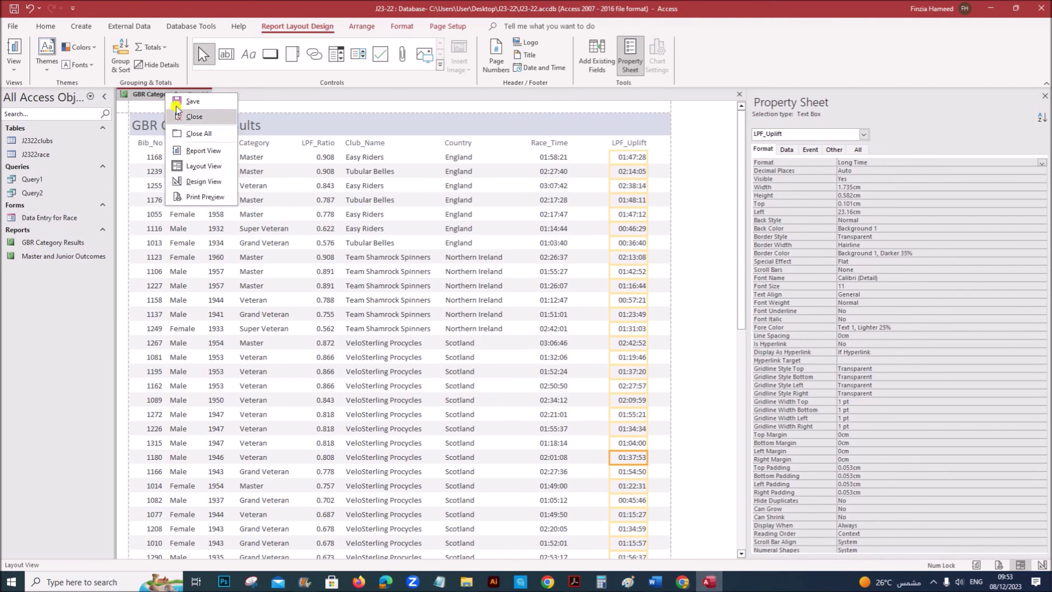
click(200, 164)
click(549, 255)
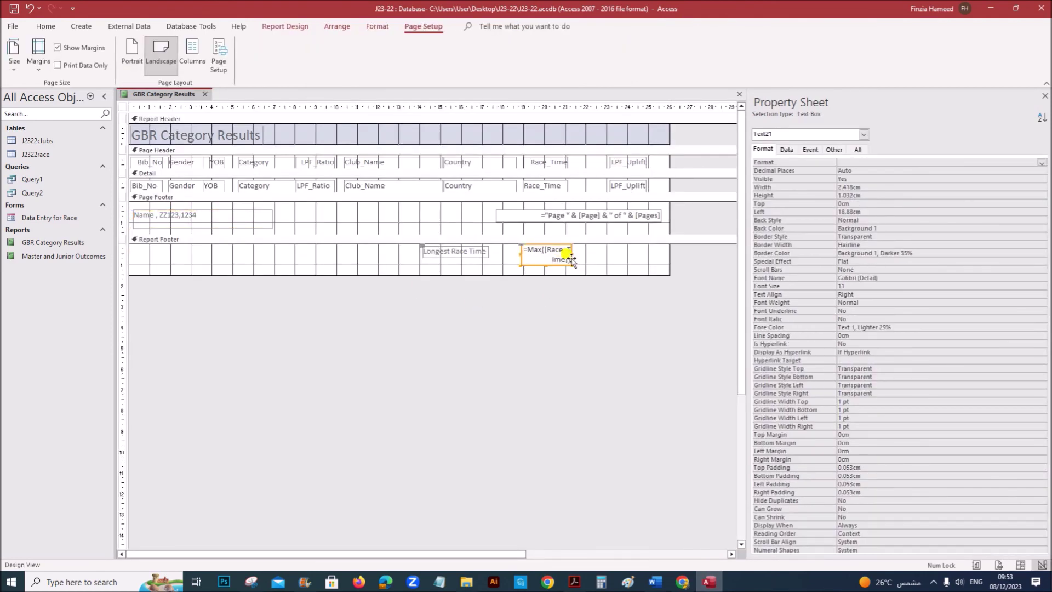
drag(572, 255, 614, 285)
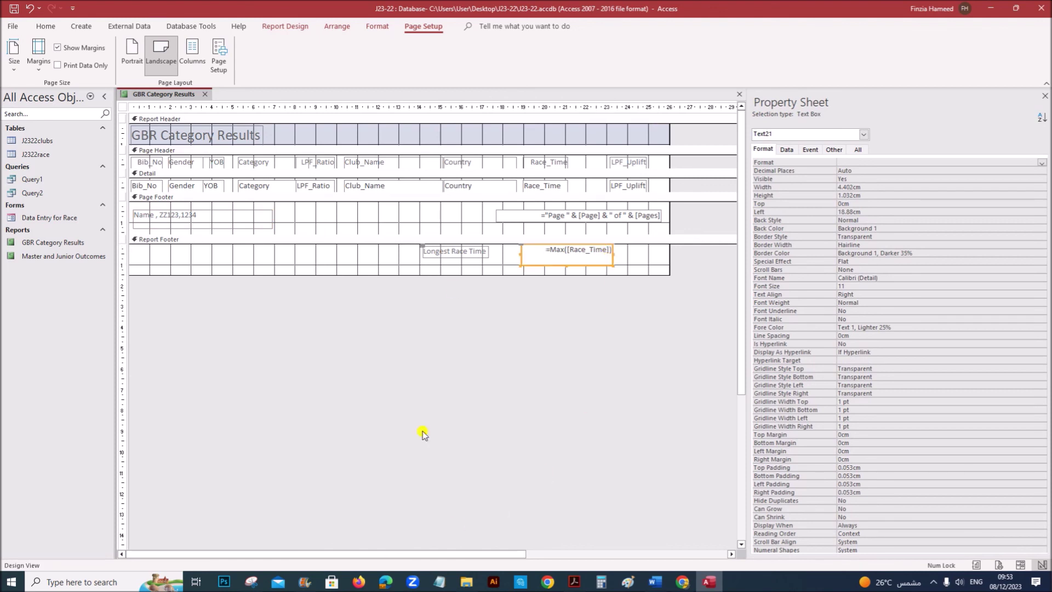
Capture the Report Footer area with the Longest Race Time label and its Max formula using Snipping Tool.
click(251, 582)
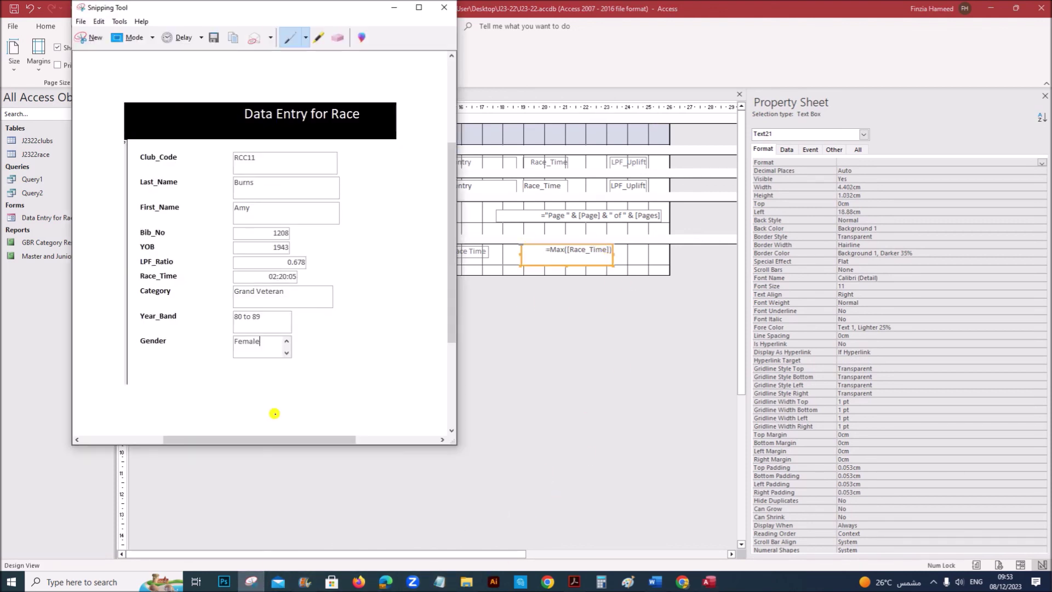
click(108, 49)
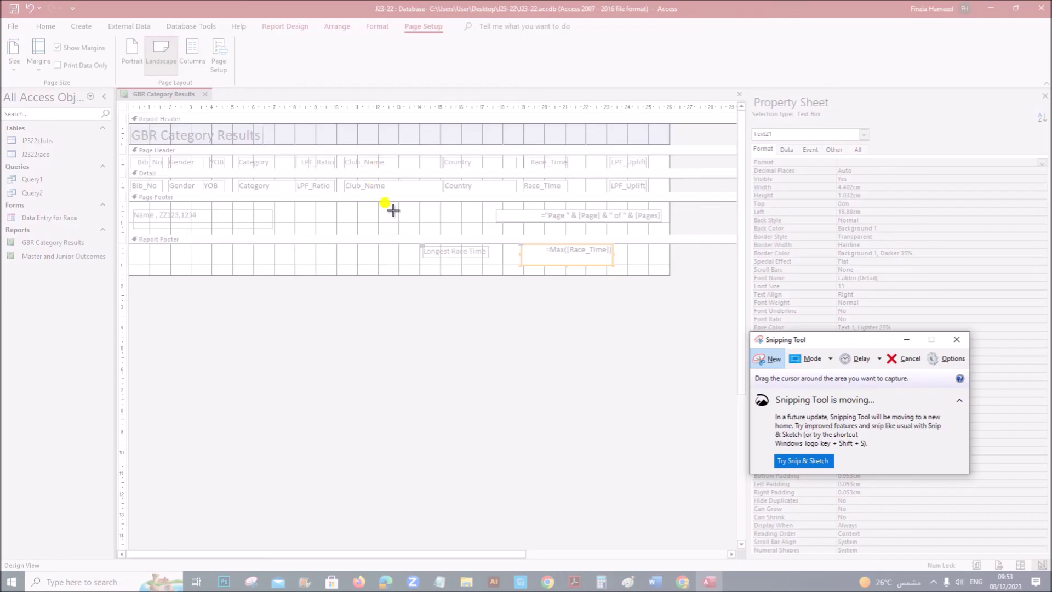
drag(404, 239, 628, 287)
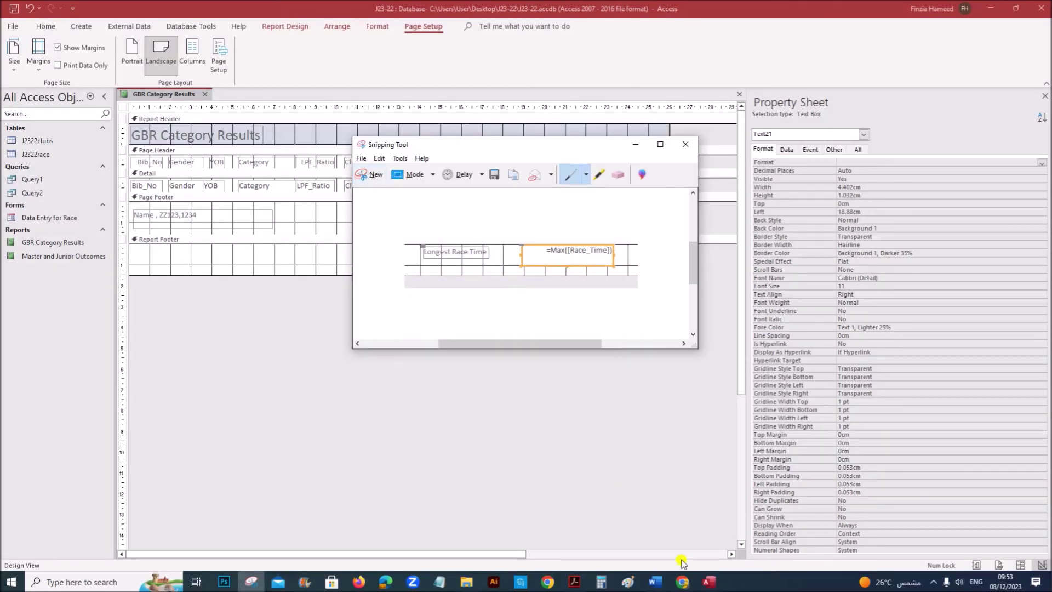
click(708, 582)
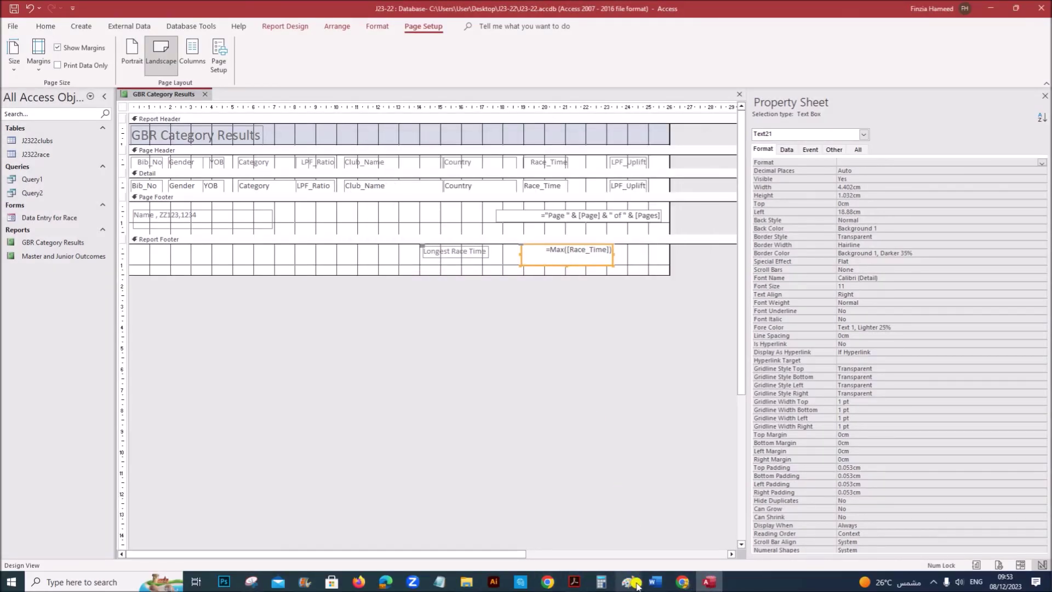
Switch to the EVIDENCE1234 document in Word and paste the formula screenshot under "Step 21 evidence:".
click(655, 582)
scroll(501, 463, down, 4)
click(373, 310)
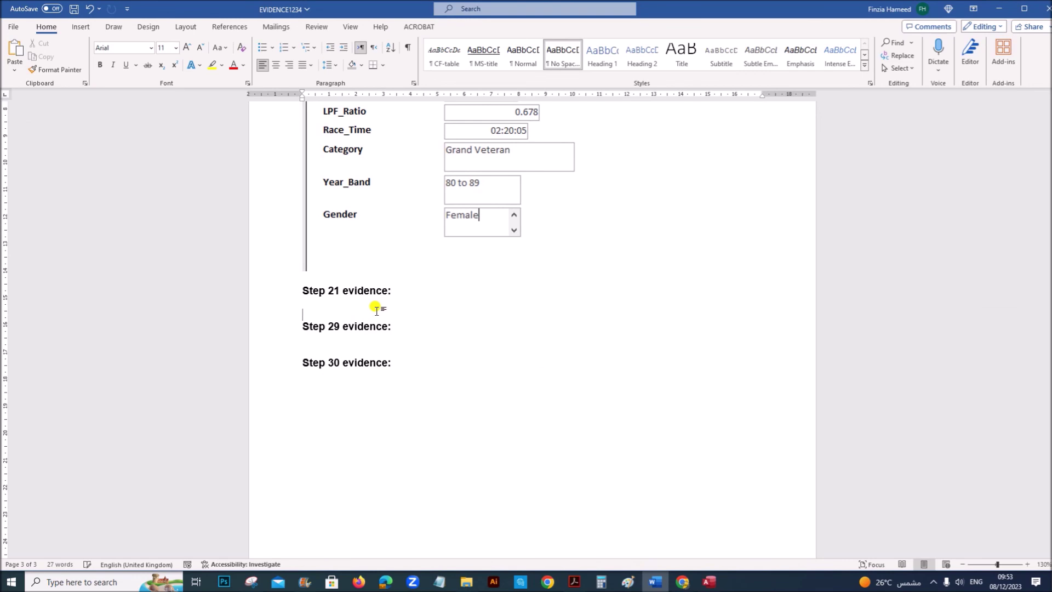
key(ctrl+v)
Switch to the question paper PDF and review the task 21 requirements and the start of Task 4 – Presentation.
click(575, 582)
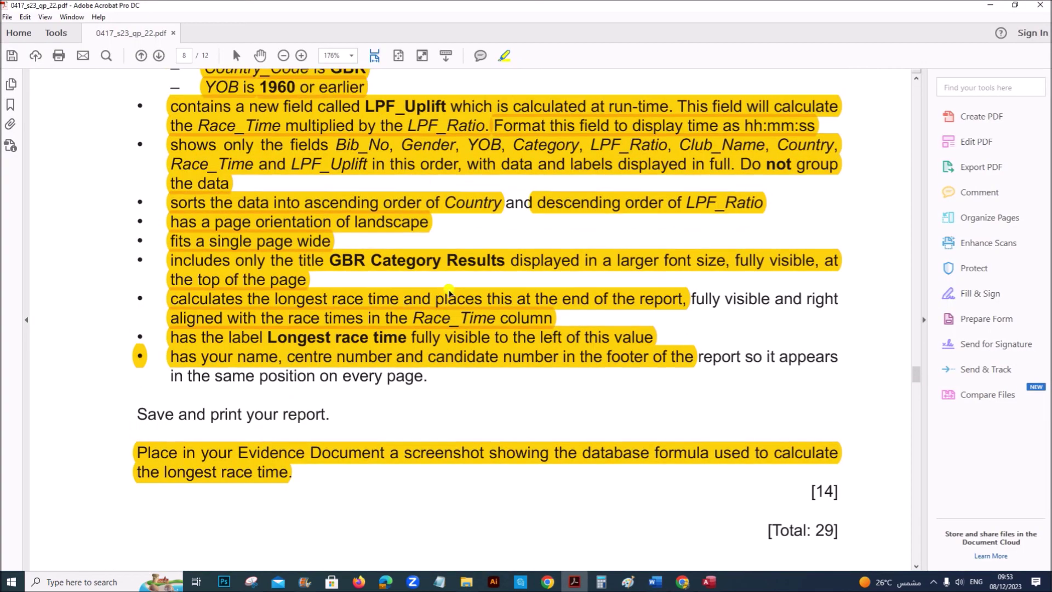
scroll(455, 290, down, 3)
scroll(455, 290, up, 2)
scroll(453, 289, down, 5)
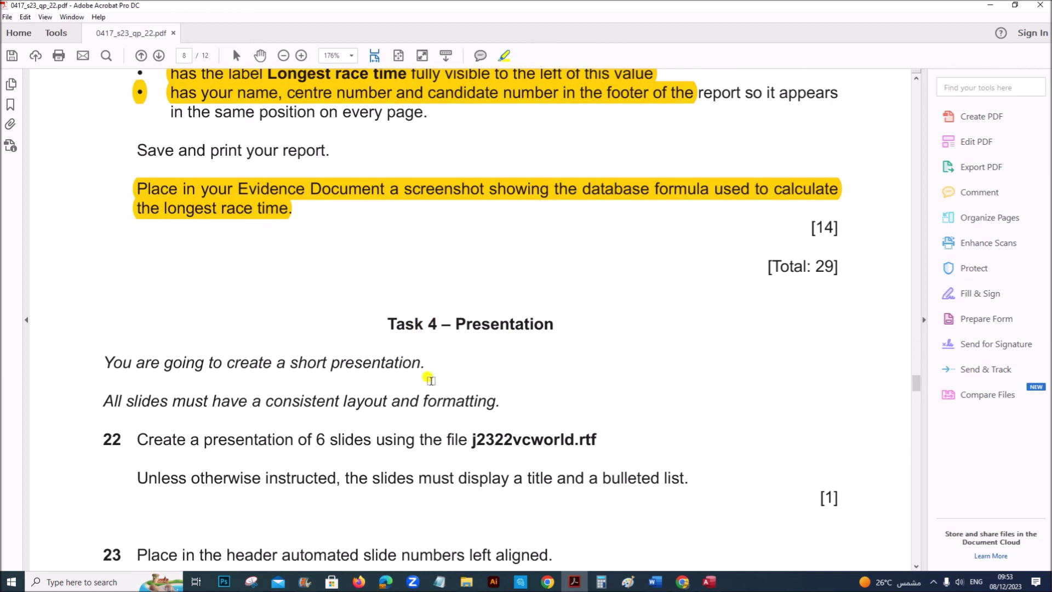
scroll(466, 290, up, 5)
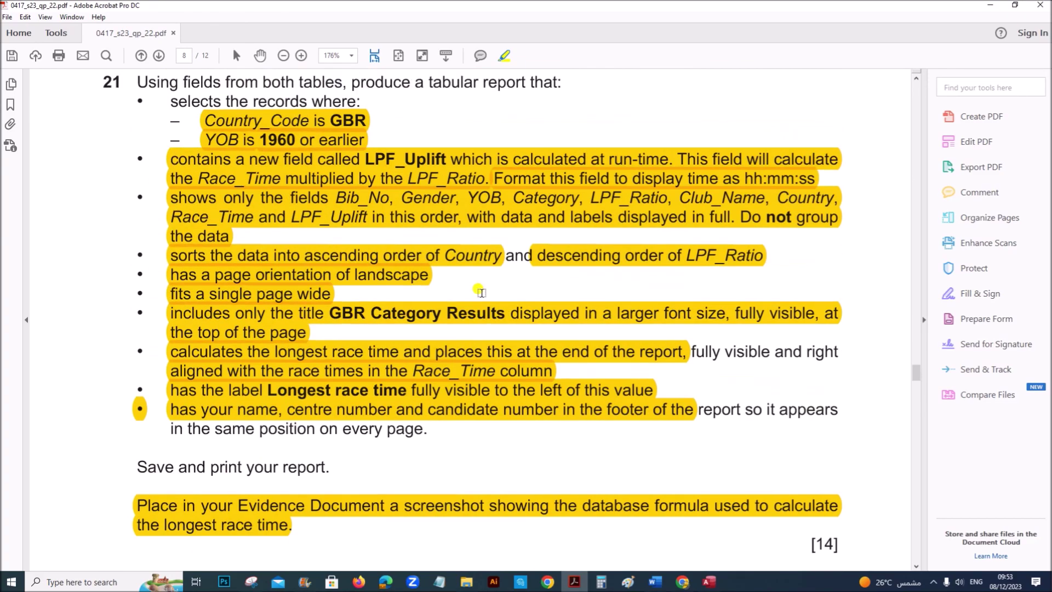